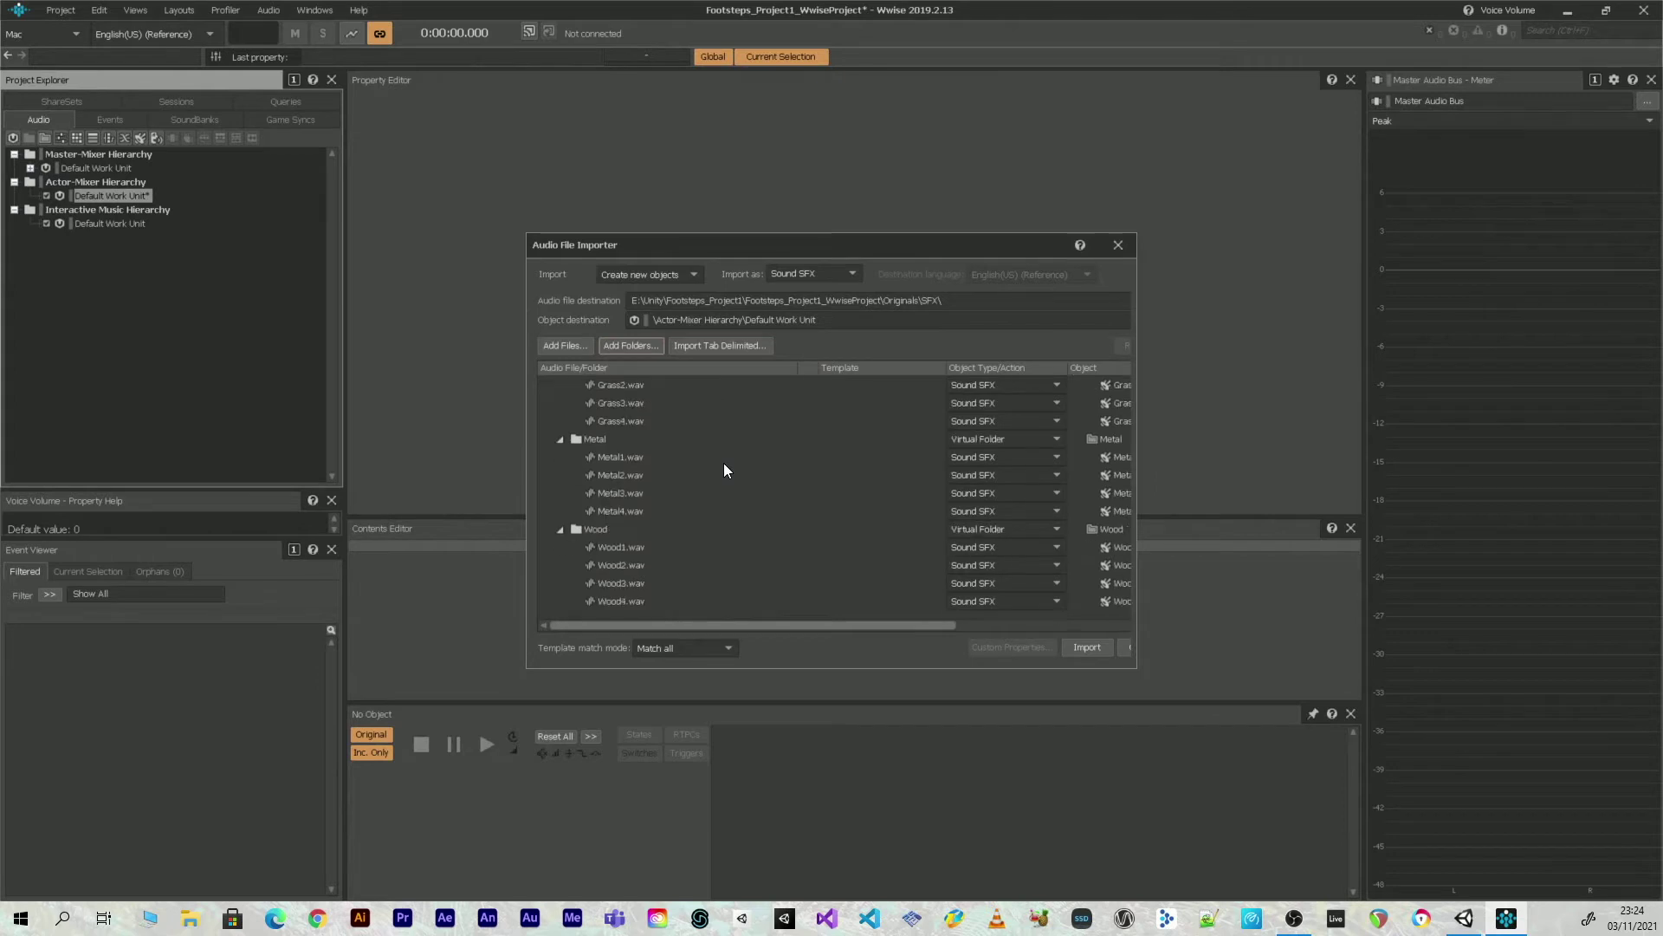
Import the Footsteps folder as a Switch Container with Random Container subfolders, replacing the existing audio files
{"action": "scroll", "coordinate": [702, 485], "scroll_direction": "up", "scroll_amount": 3}
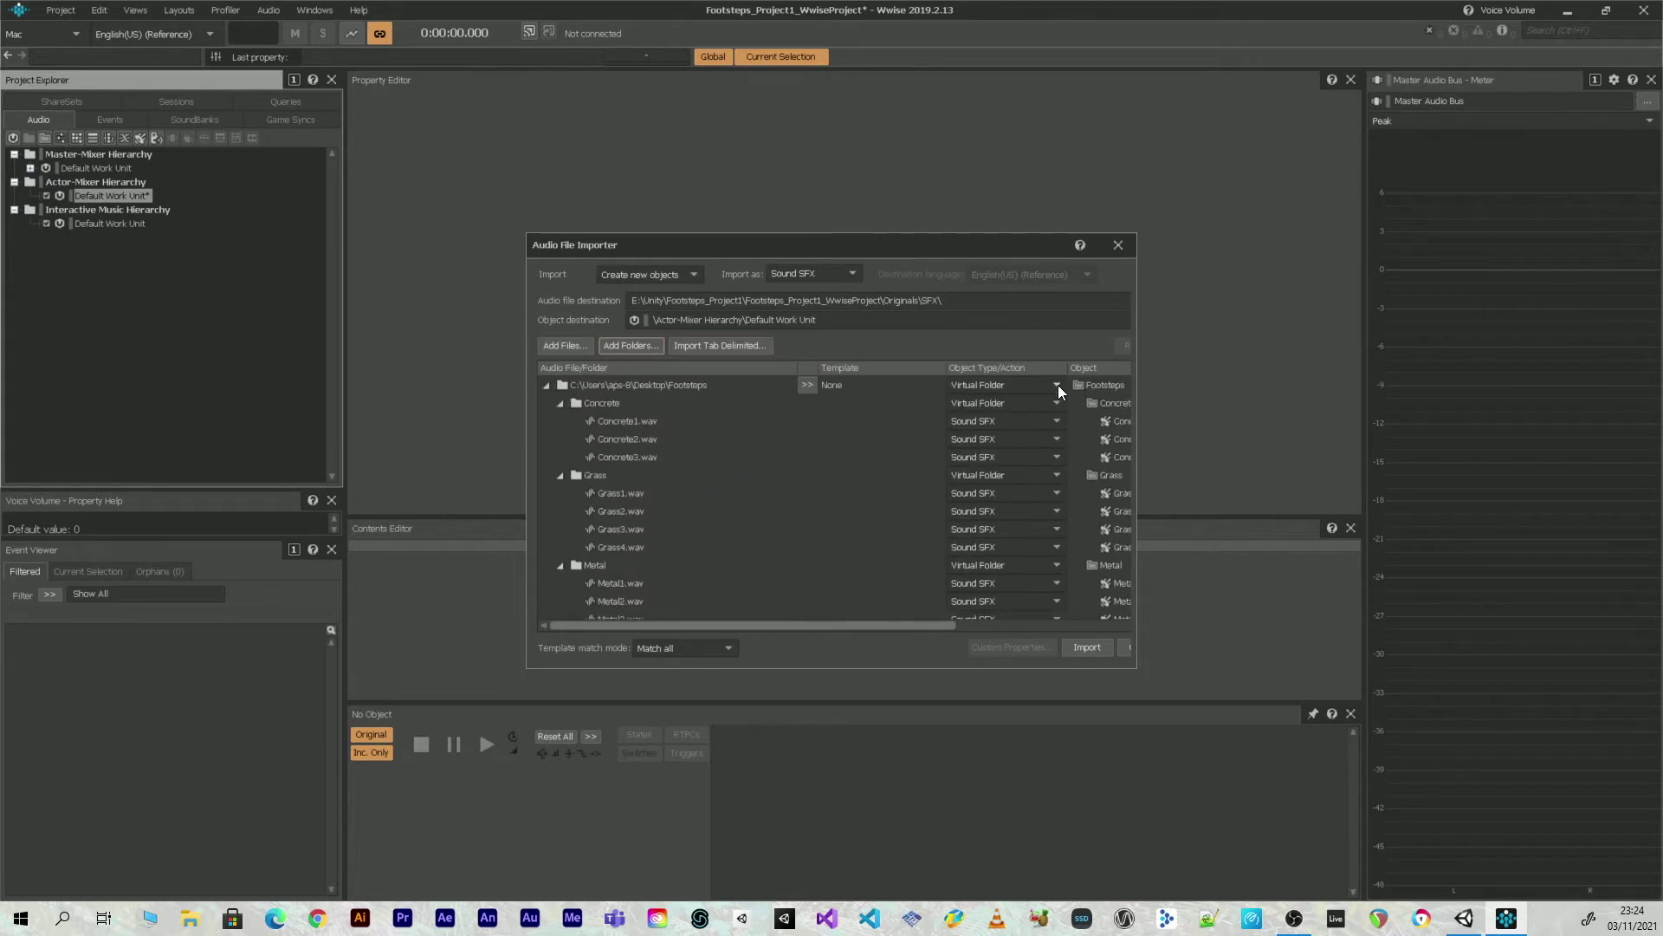
{"action": "left_click", "coordinate": [1056, 385]}
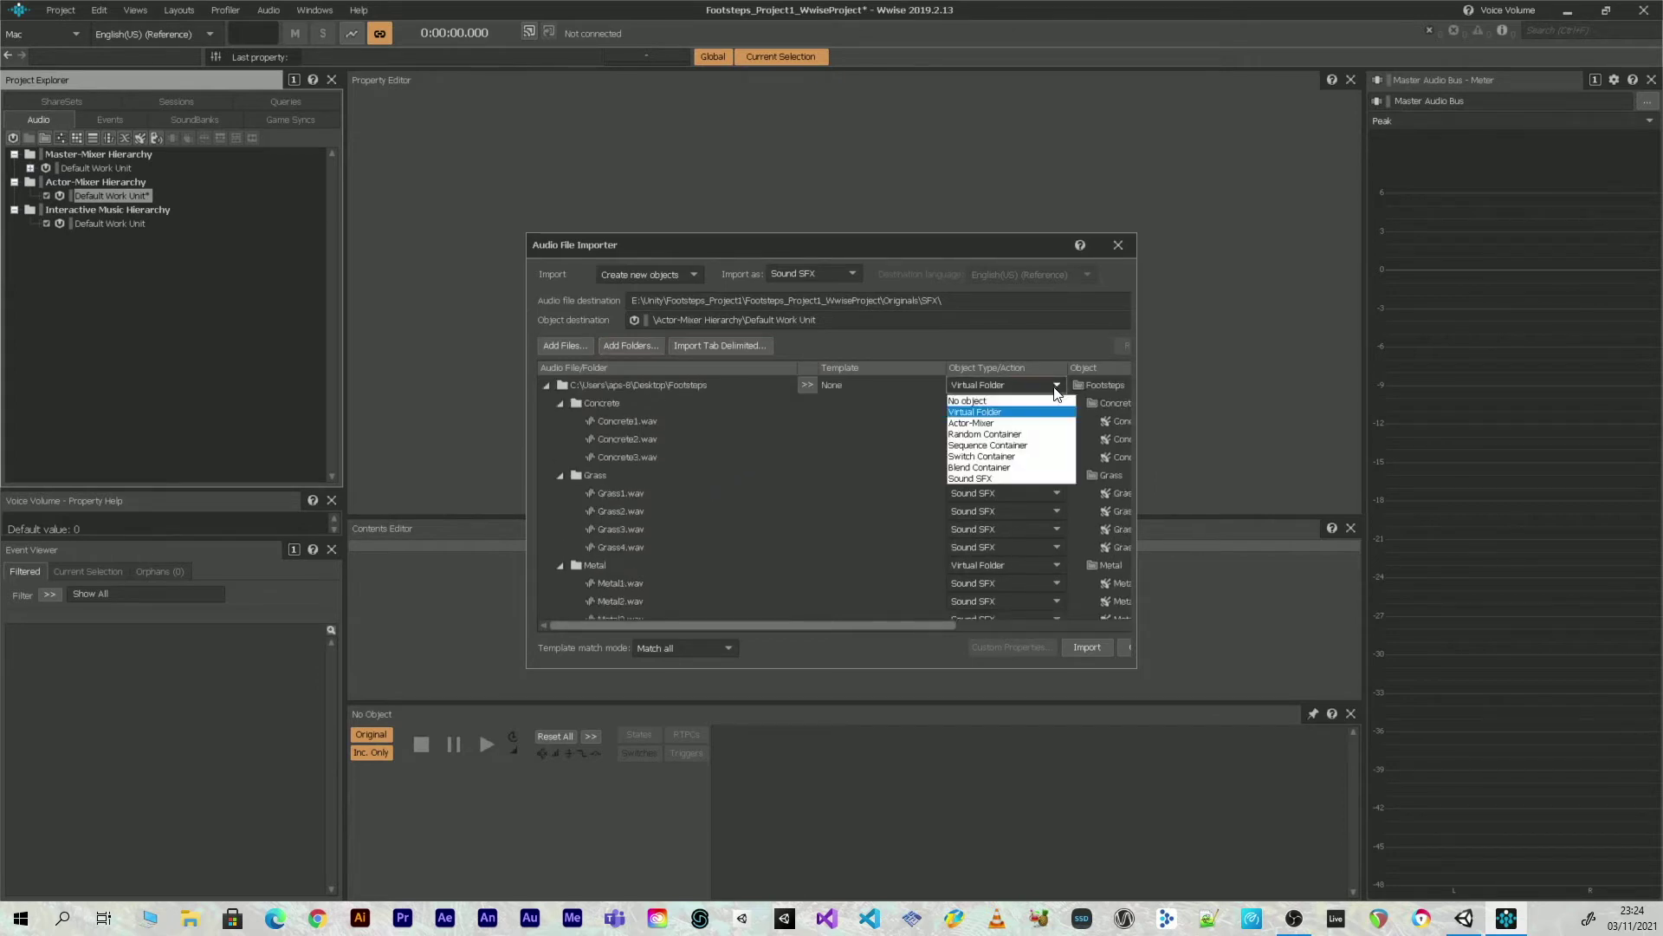
{"action": "left_click", "coordinate": [1044, 458]}
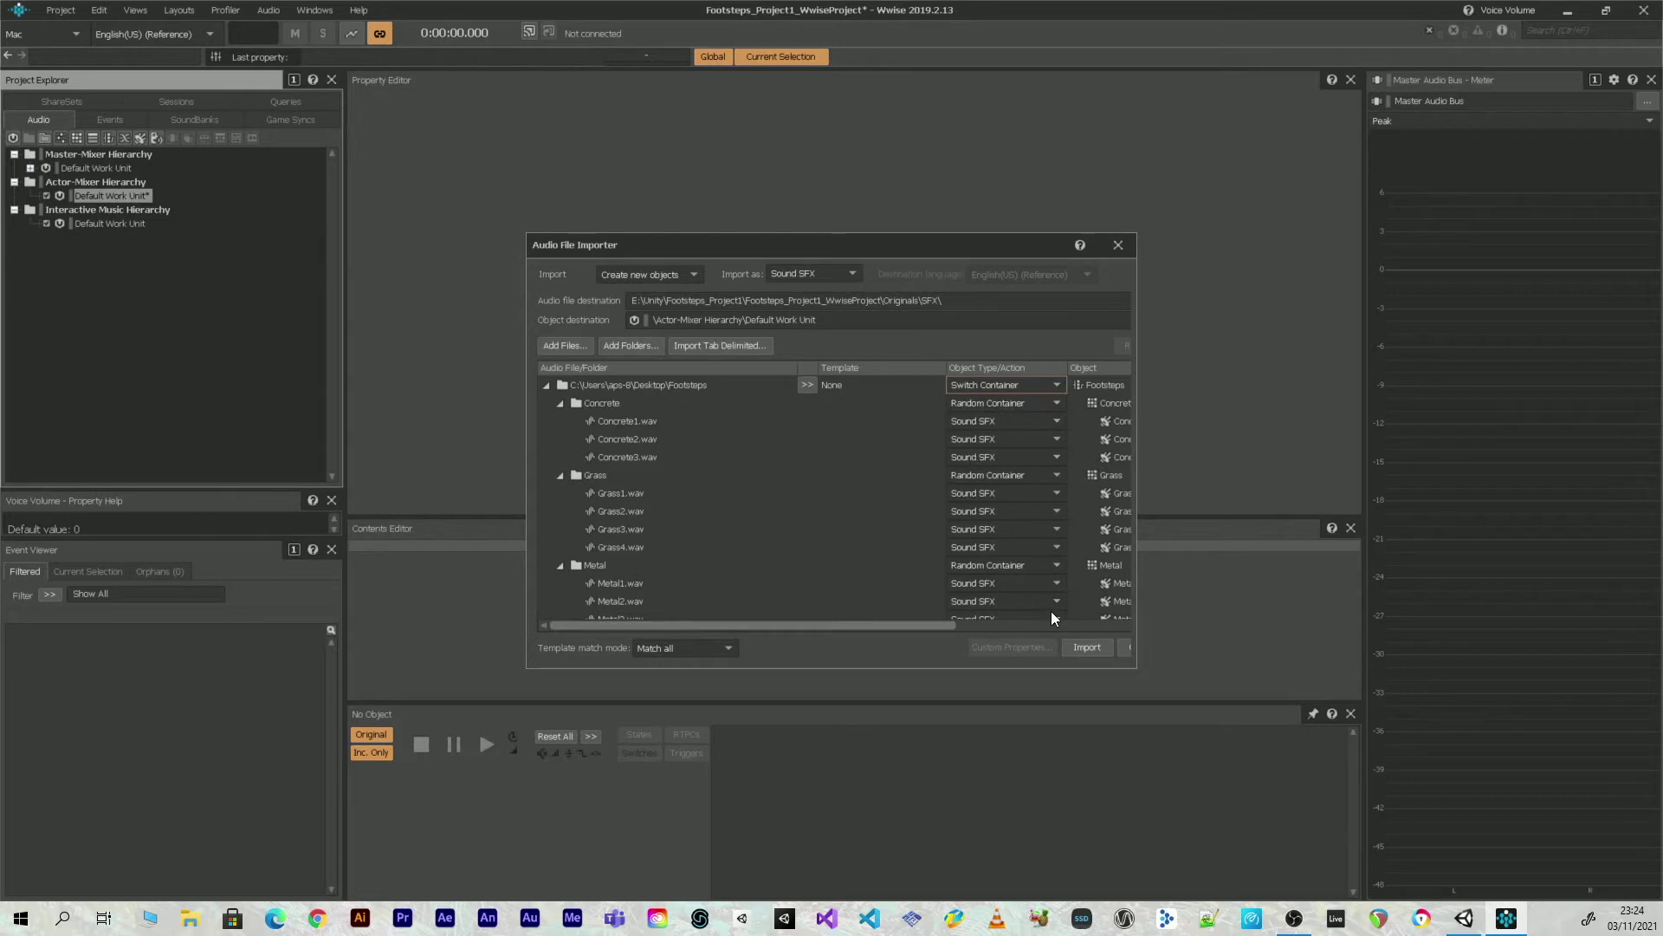
{"action": "left_click", "coordinate": [1081, 646]}
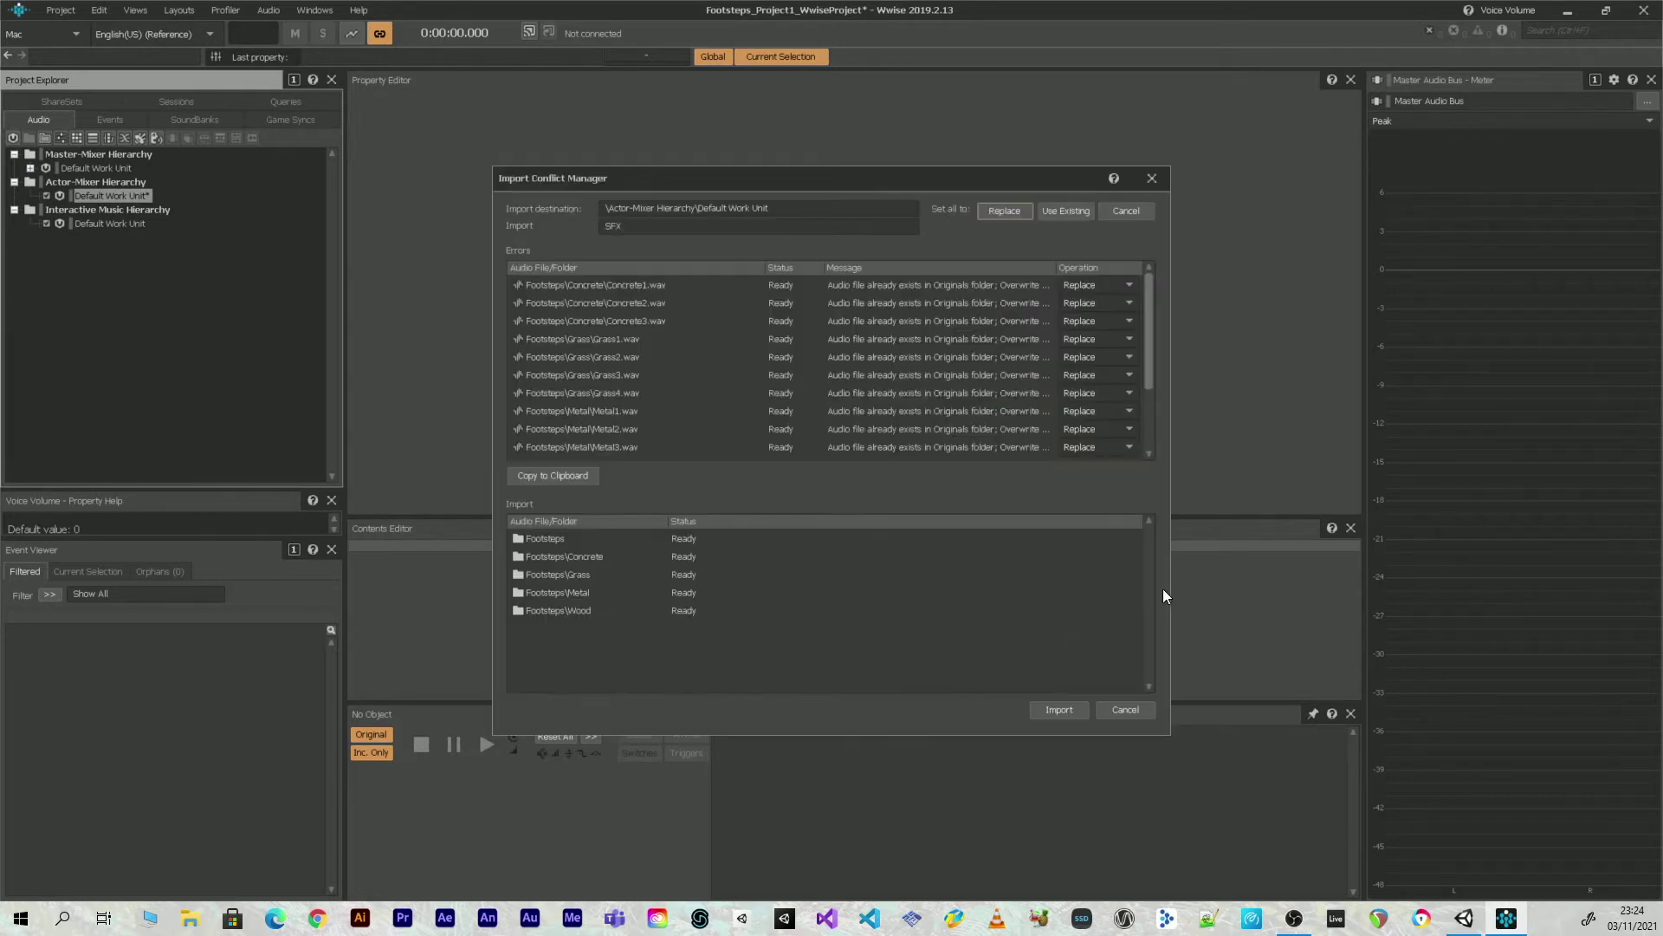
{"action": "left_click", "coordinate": [1055, 710]}
Expand the imported Footsteps container and audition the Concrete random container twice
{"action": "left_click", "coordinate": [46, 209]}
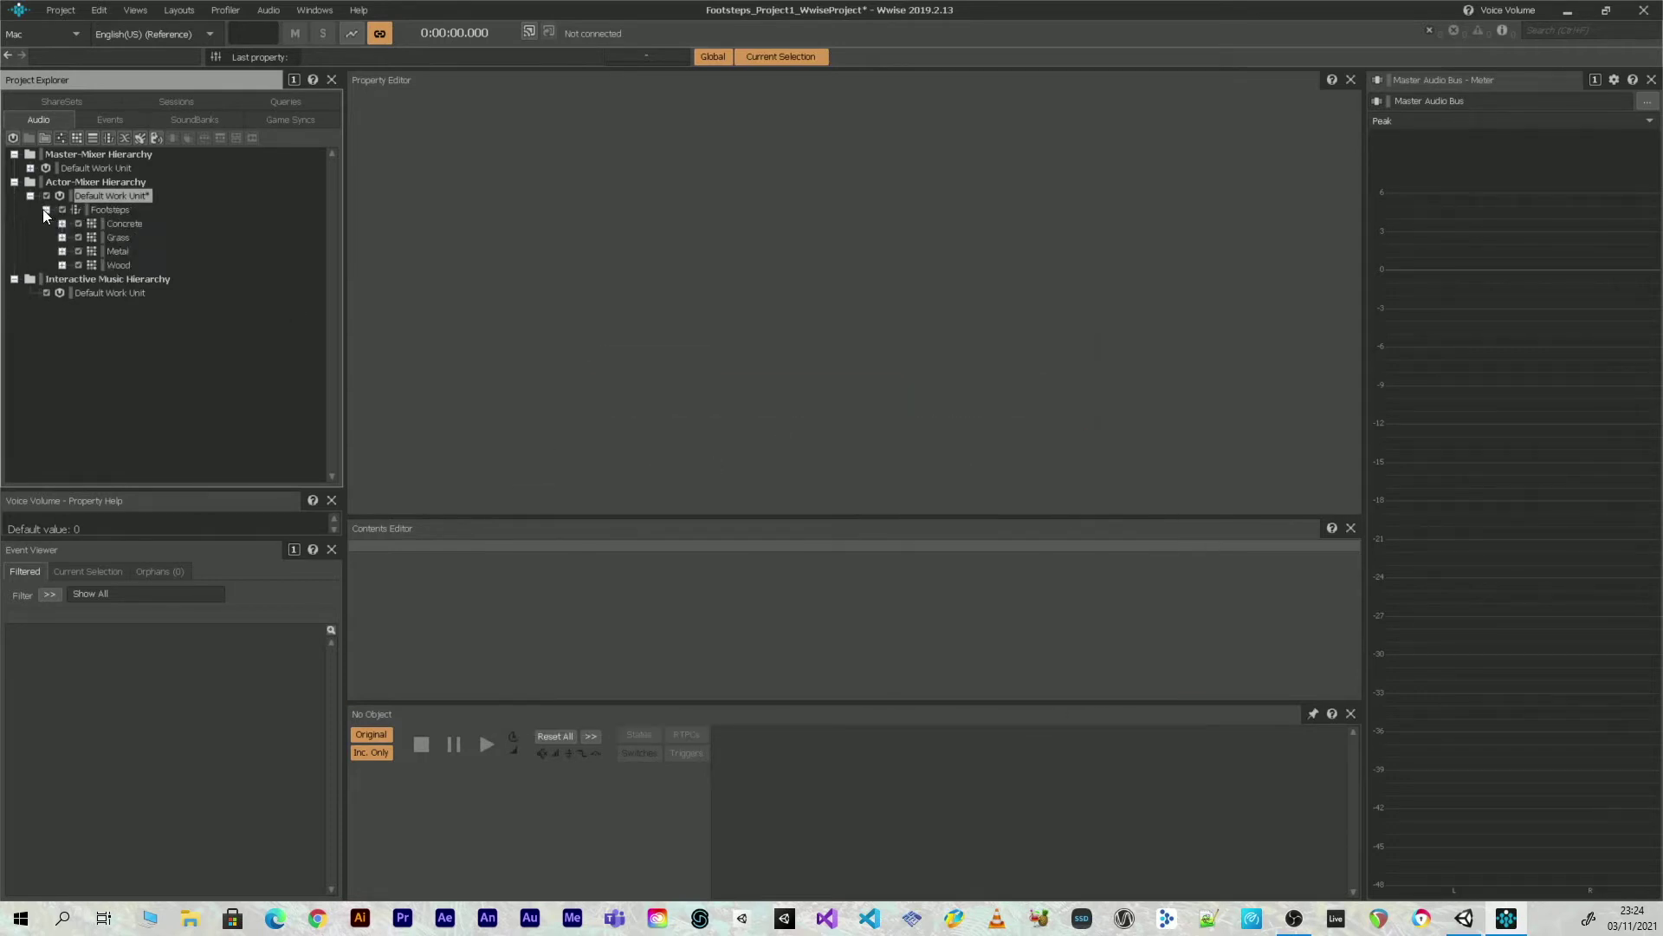
{"action": "left_click", "coordinate": [116, 223]}
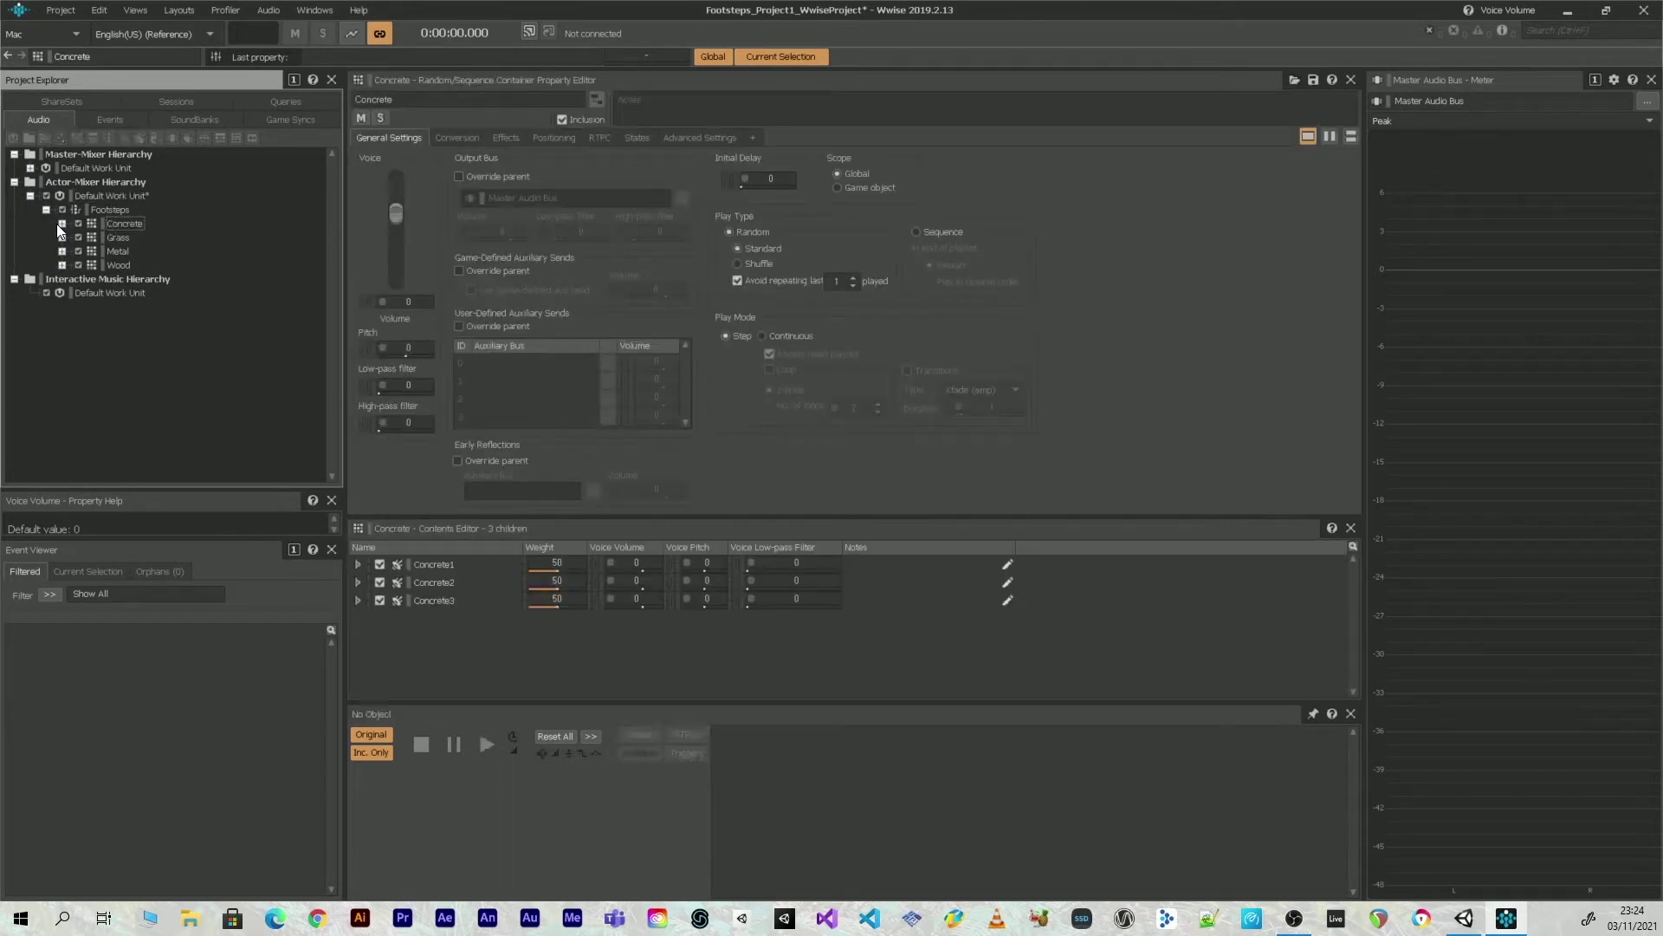
{"action": "left_click", "coordinate": [61, 223]}
{"action": "key", "text": "space"}
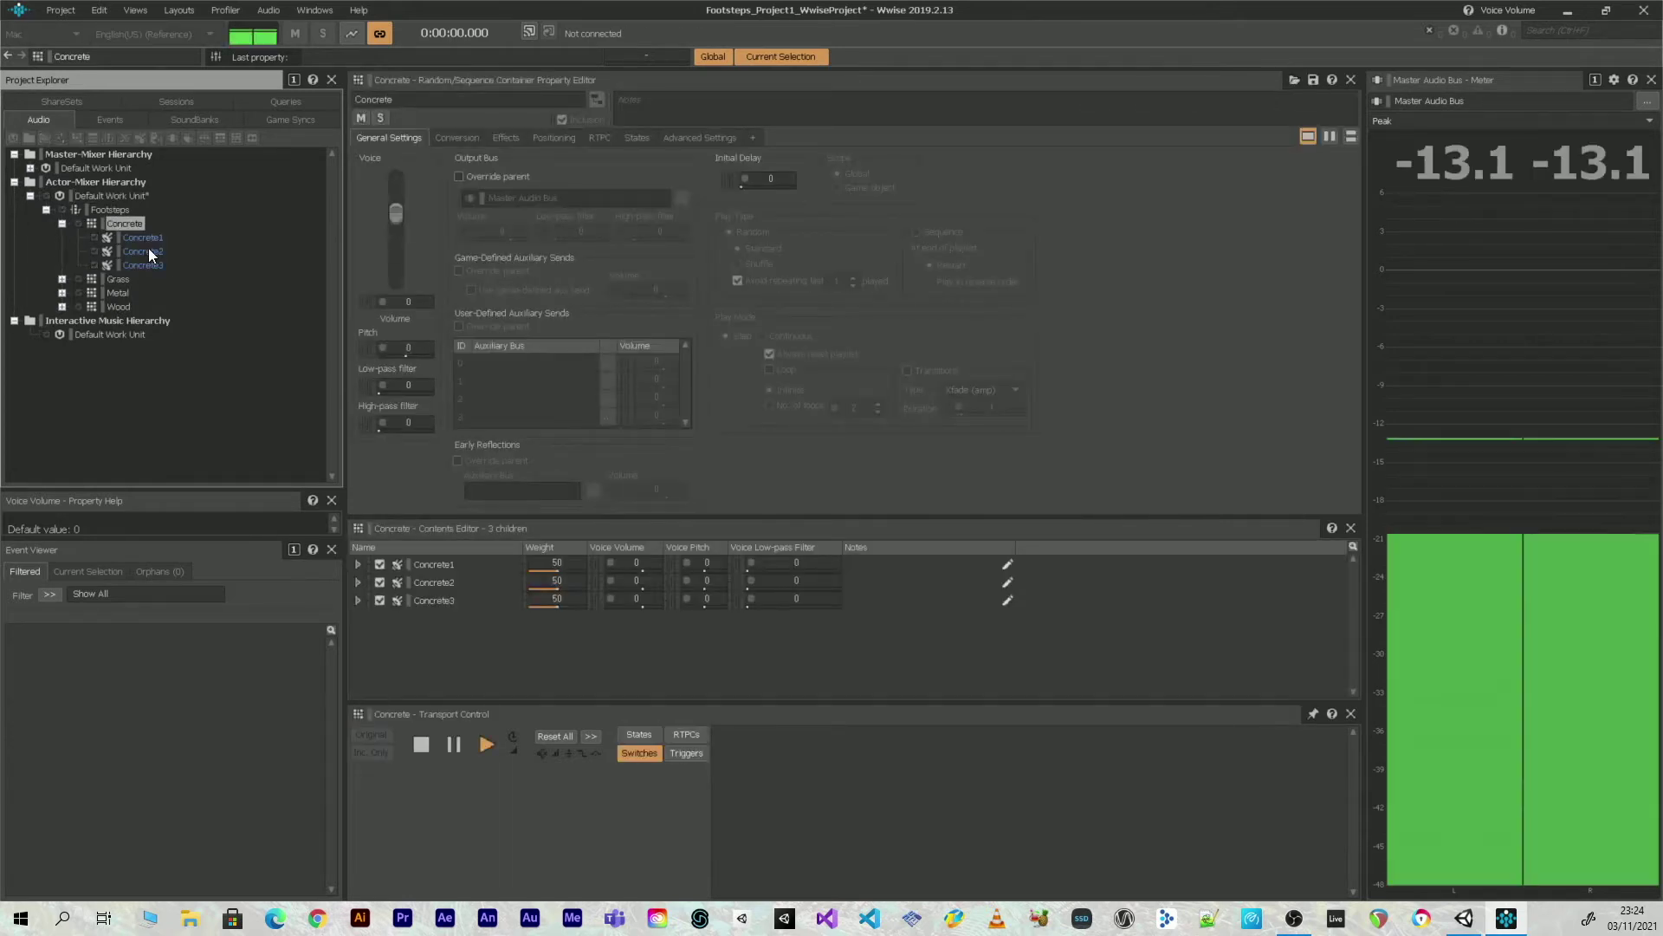
{"action": "key", "text": "space"}
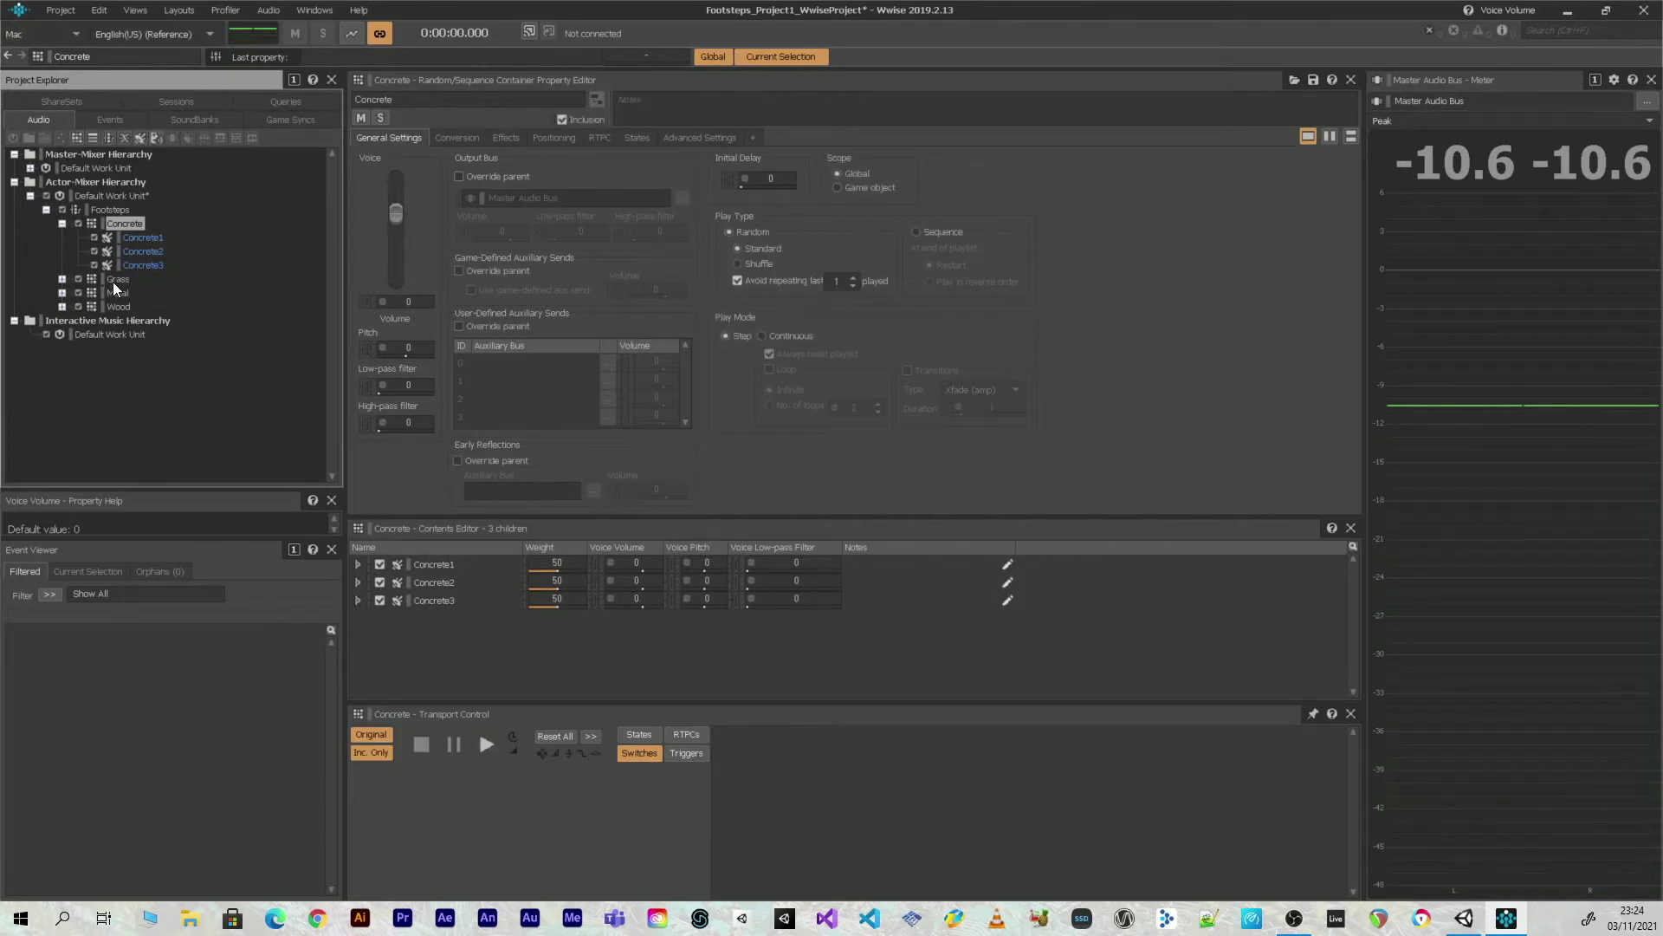
Trim the end of the Concrete1 source to about 0.37 s, add a short fade-out, and audition it
{"action": "left_click", "coordinate": [143, 238]}
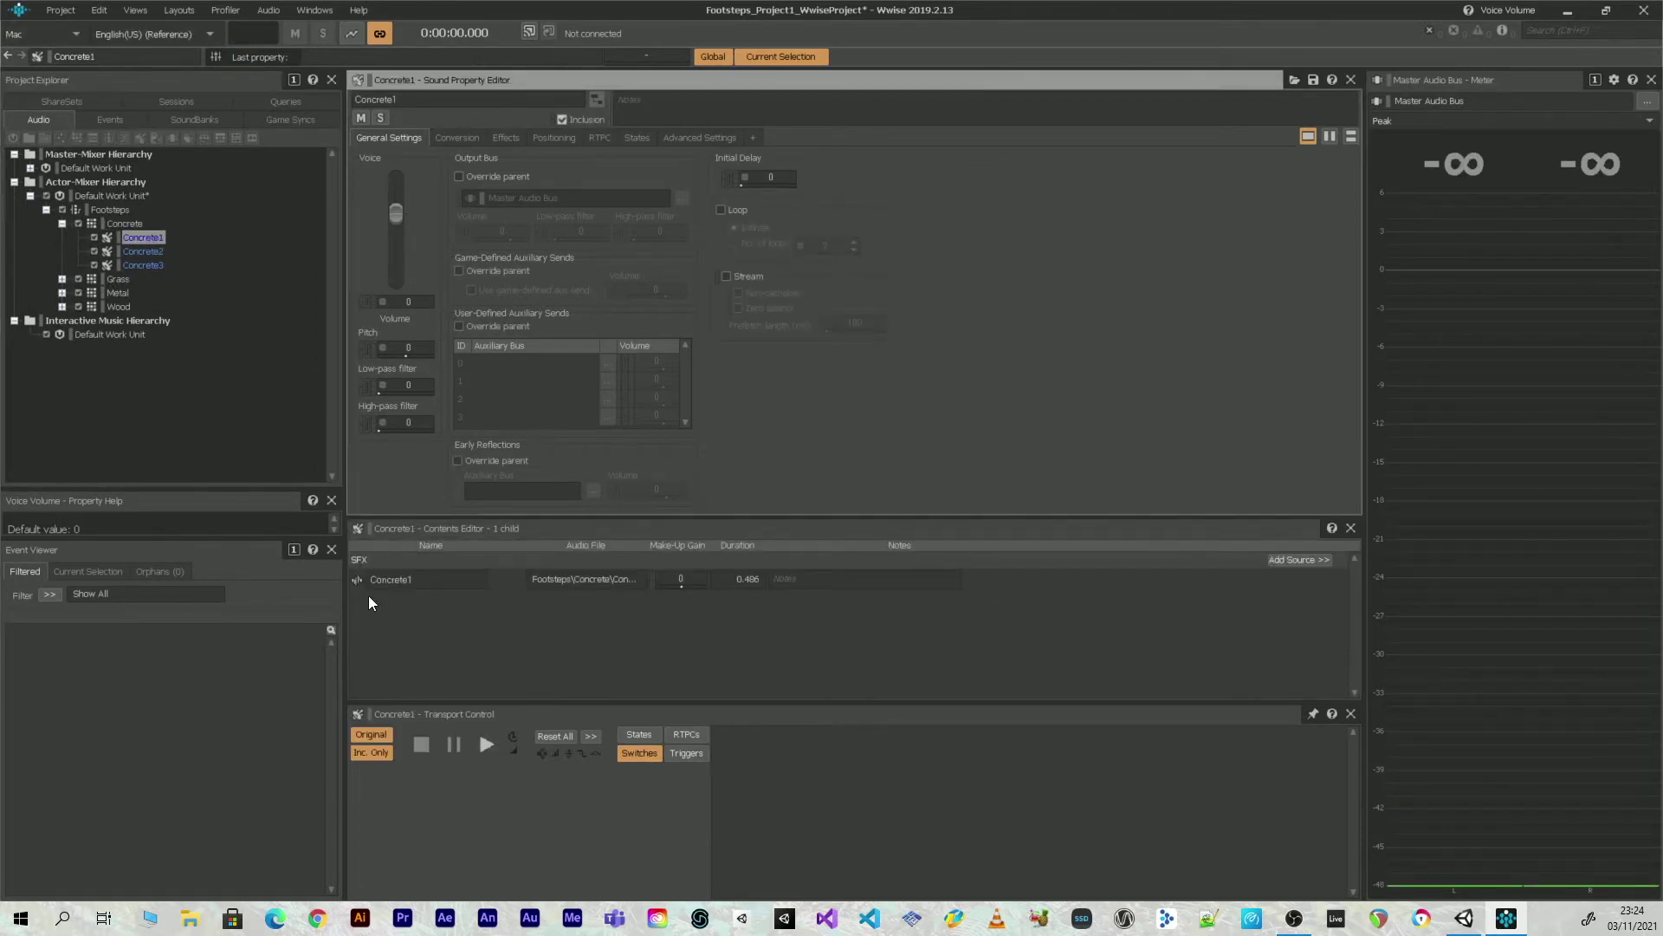
{"action": "double_click", "coordinate": [359, 575]}
{"action": "key", "text": "space"}
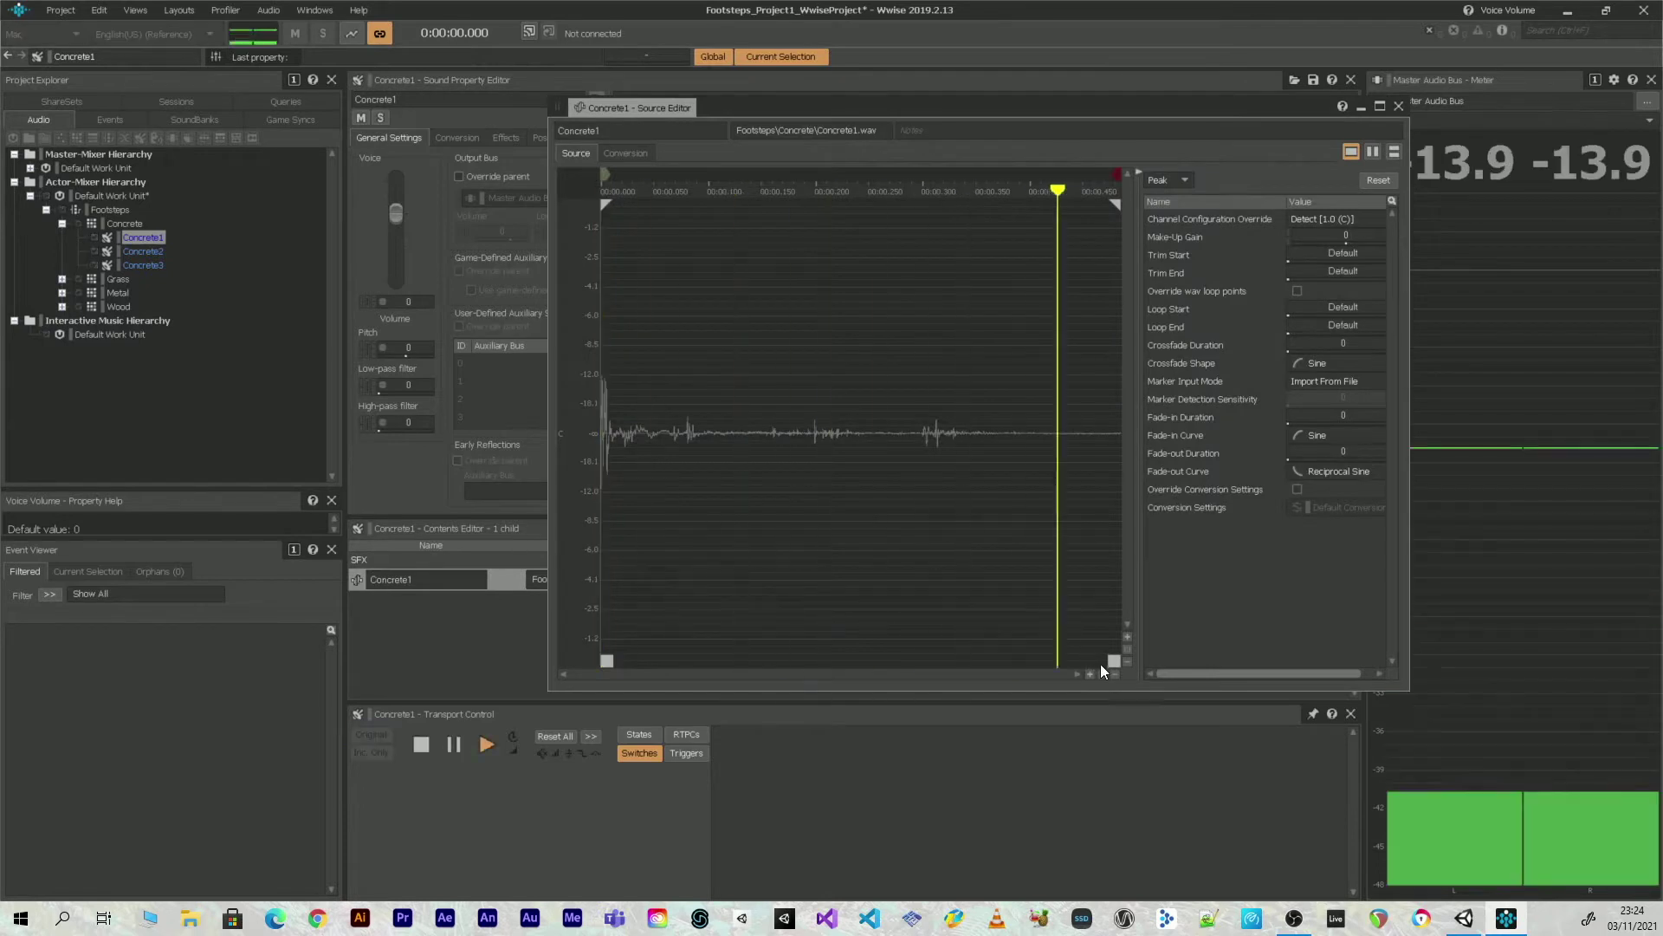
{"action": "left_click_drag", "start_coordinate": [1114, 661], "coordinate": [990, 660]}
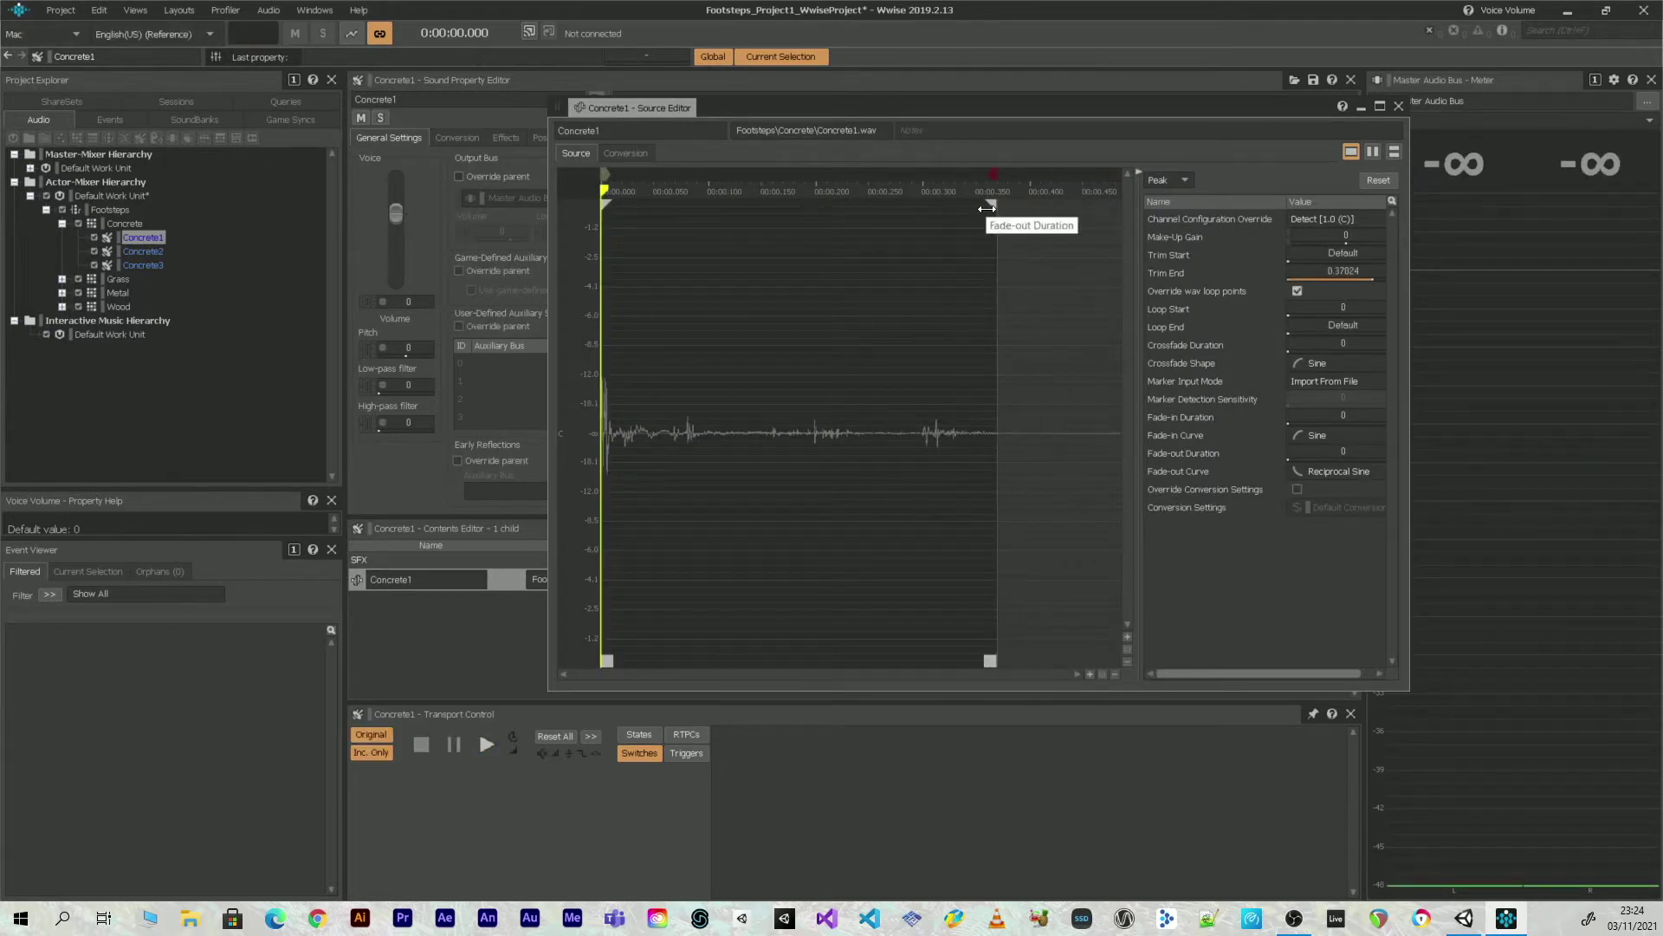
{"action": "left_click_drag", "start_coordinate": [992, 205], "coordinate": [954, 205]}
{"action": "key", "text": "space"}
Trim the end of the Concrete2 source to about 0.4 s and add a fade-out of about 0.042 s
{"action": "left_click", "coordinate": [146, 251]}
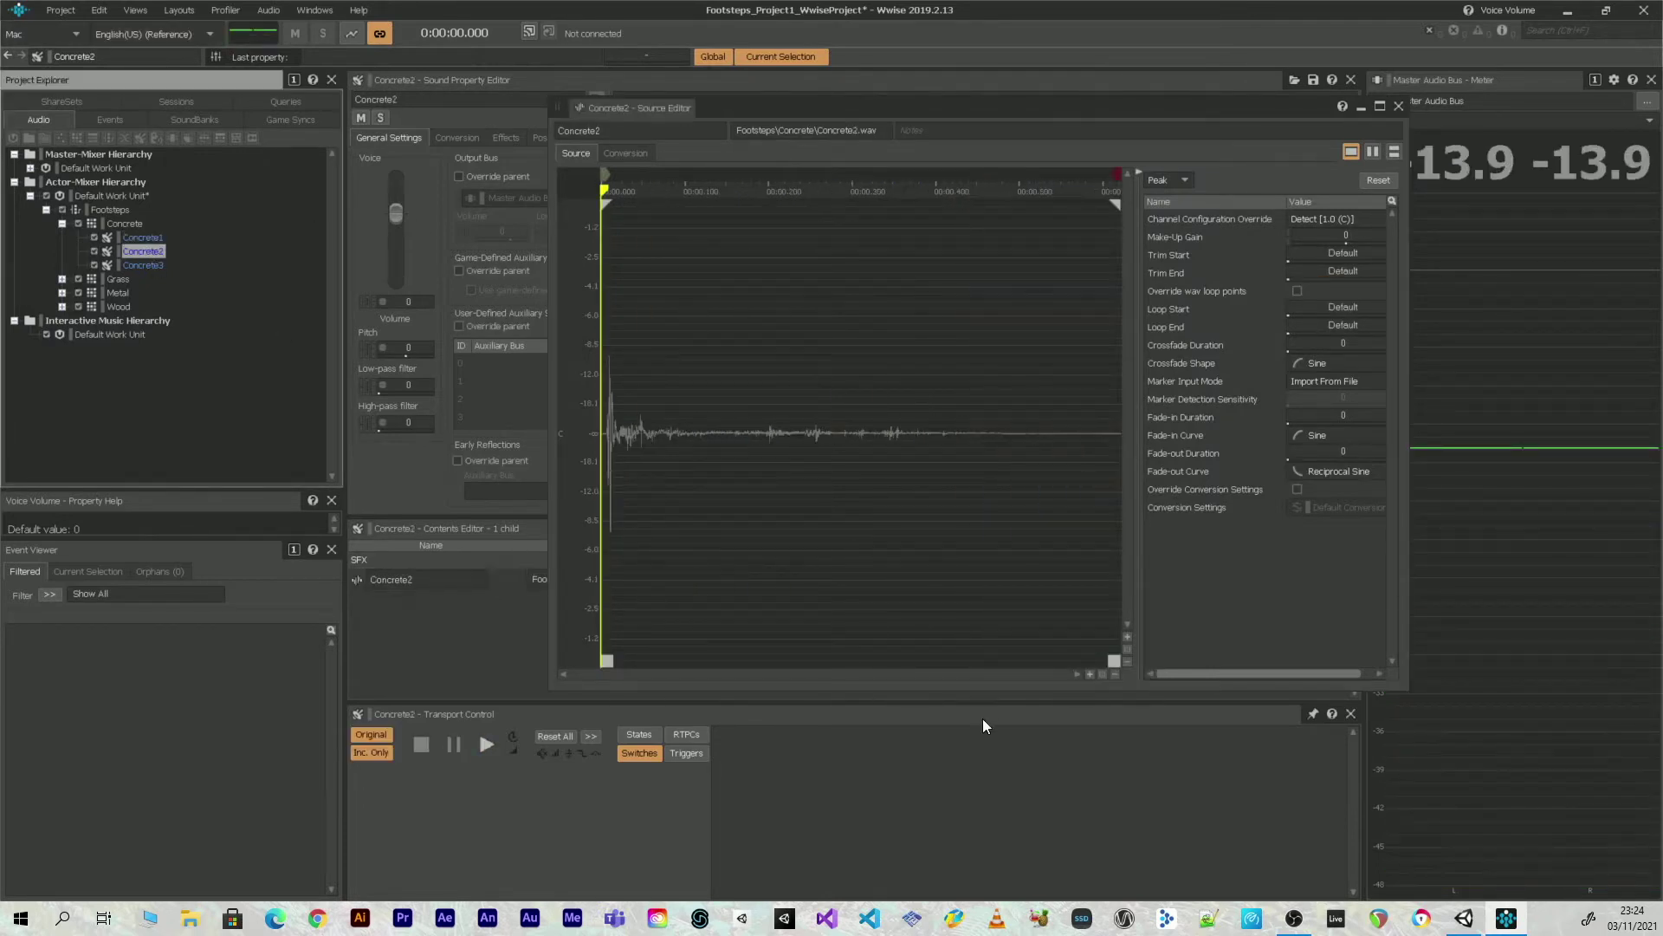
{"action": "key", "text": "space"}
{"action": "left_click_drag", "start_coordinate": [1118, 664], "coordinate": [920, 664]}
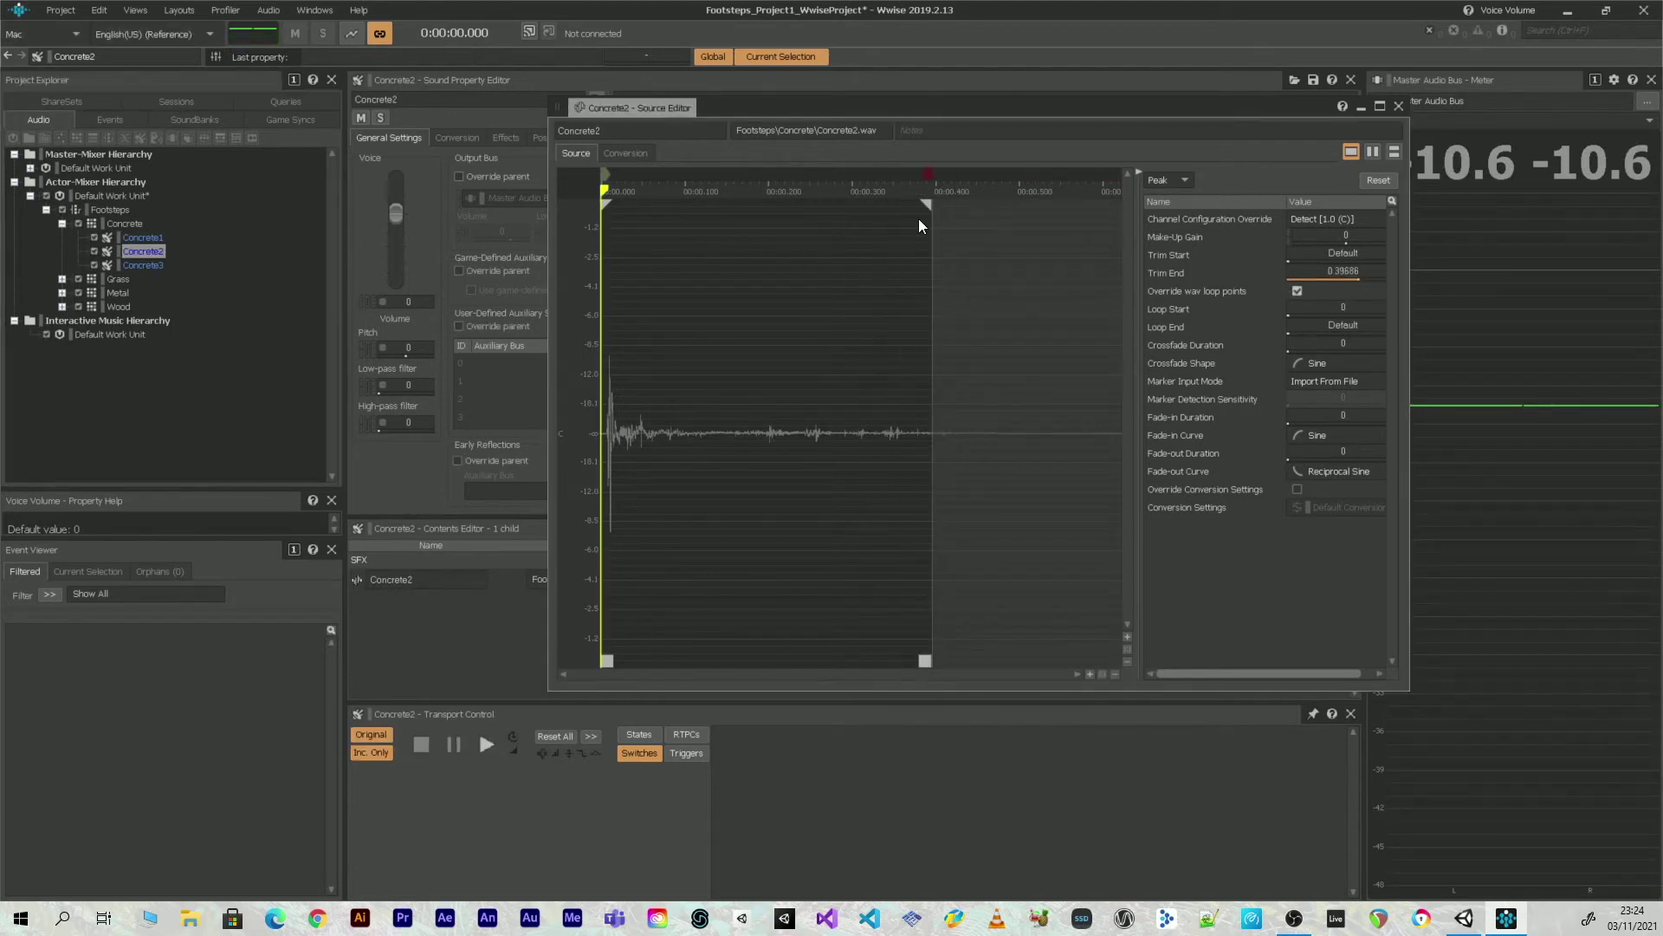
{"action": "left_click_drag", "start_coordinate": [924, 204], "coordinate": [890, 204]}
{"action": "key", "text": "space"}
Trim the end of the Concrete3 source to about 0.56 s and add a fade-out of about 0.125 s
{"action": "left_click", "coordinate": [145, 264]}
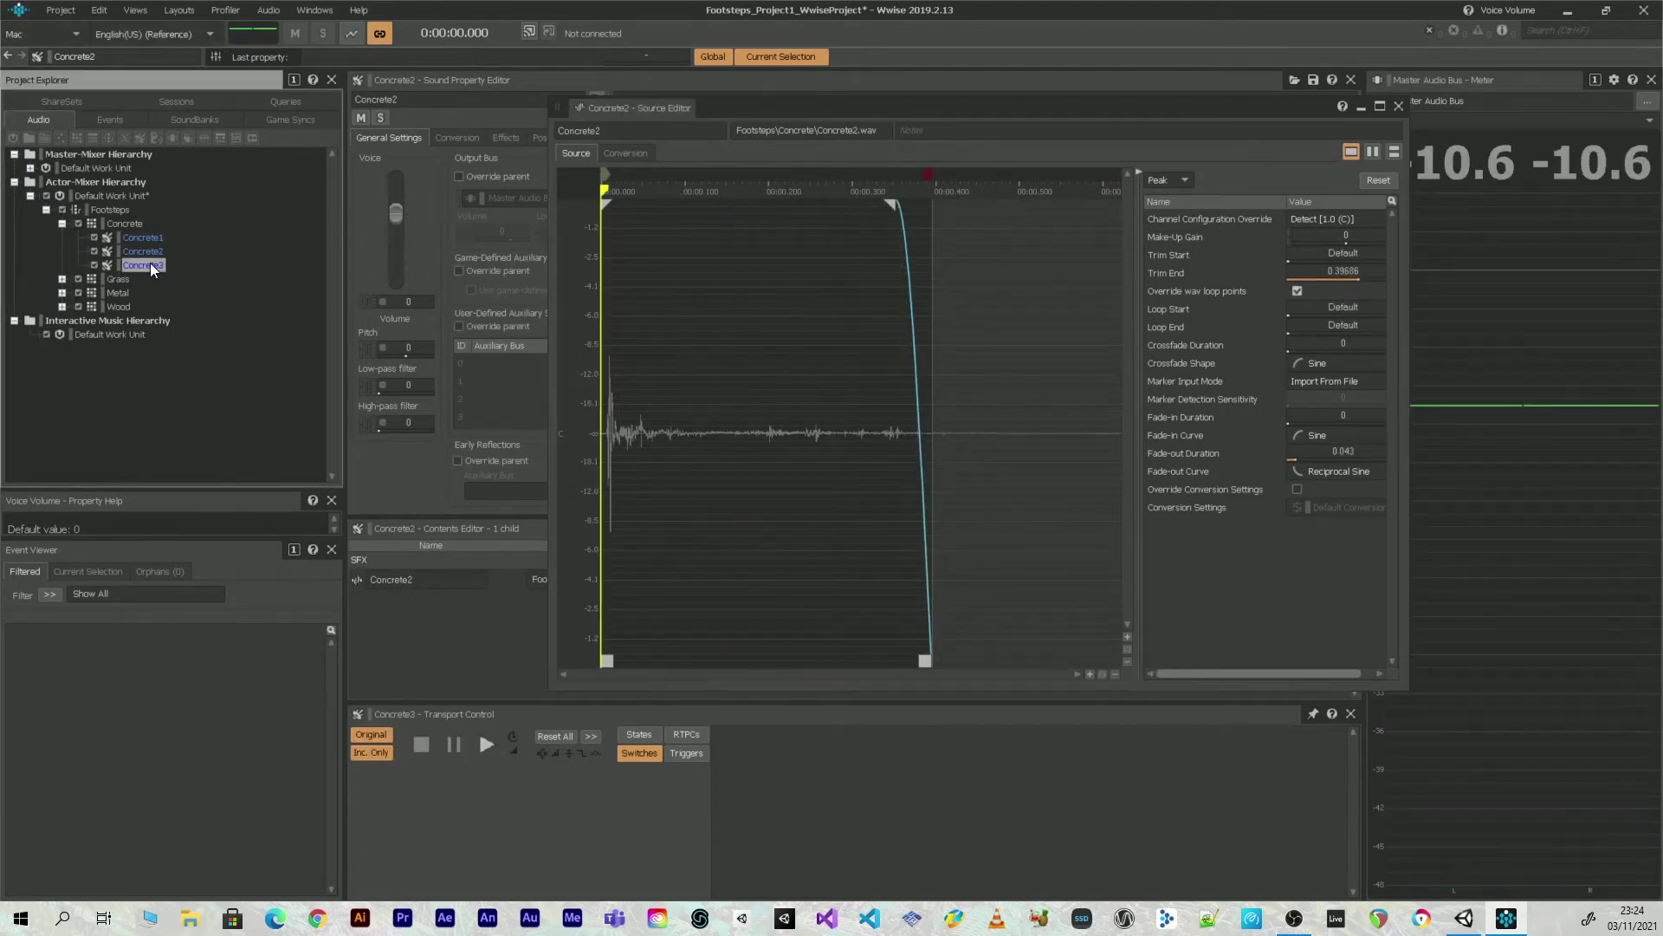
{"action": "key", "text": "space"}
{"action": "left_click", "coordinate": [1125, 662]}
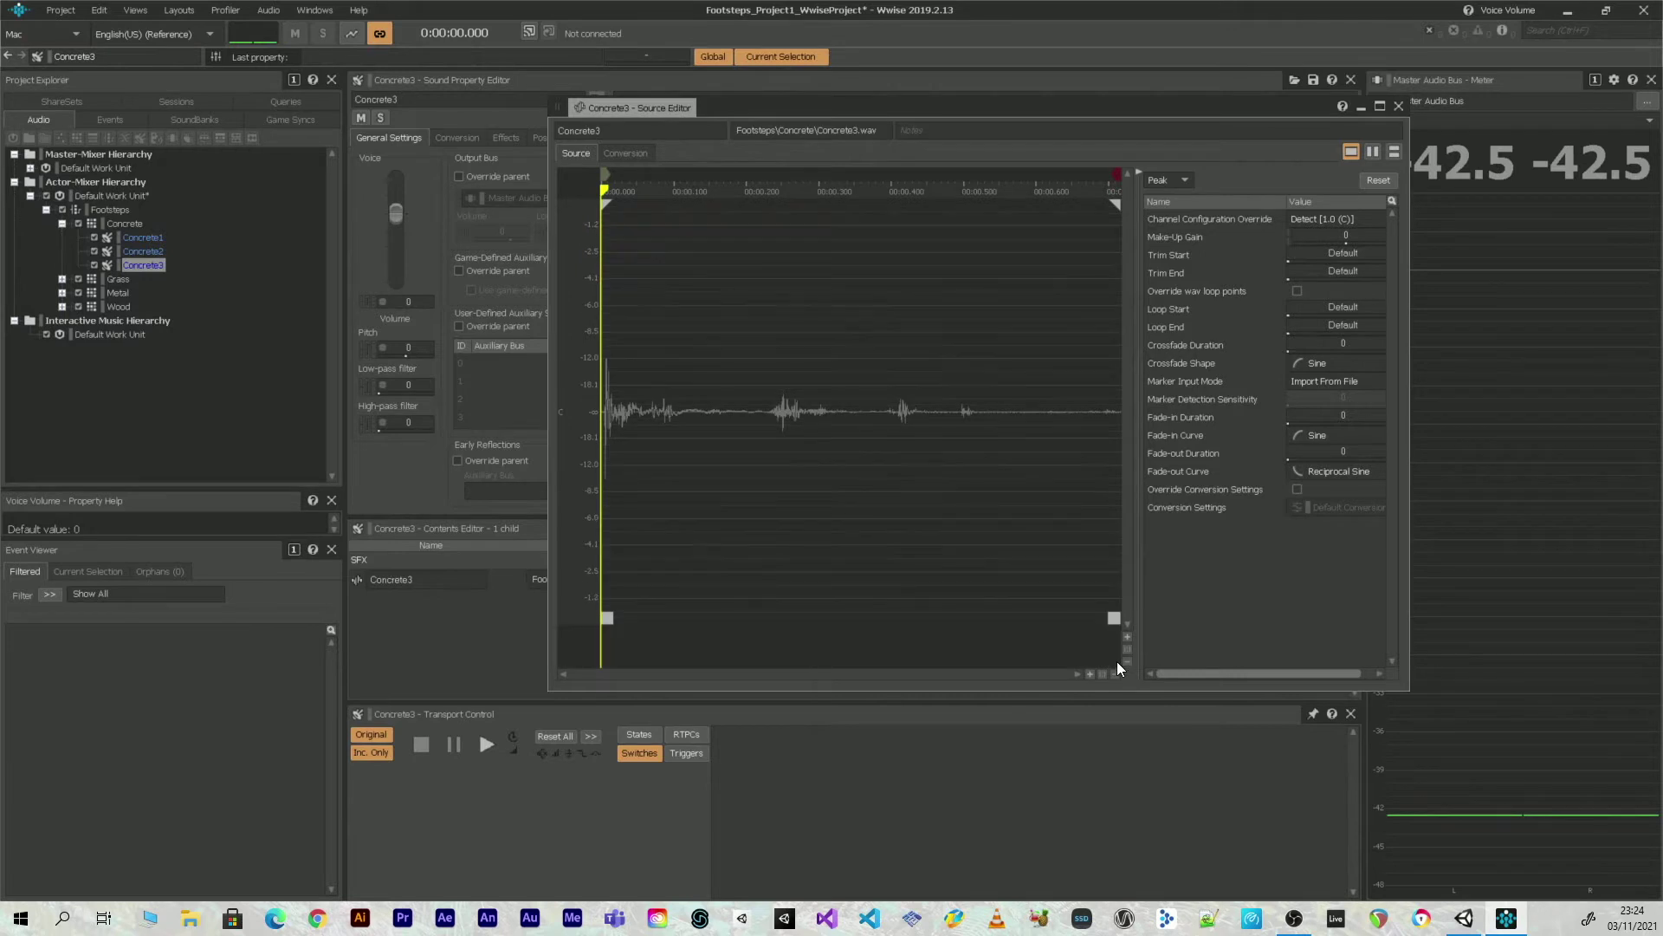
{"action": "left_click_drag", "start_coordinate": [1118, 617], "coordinate": [997, 617]}
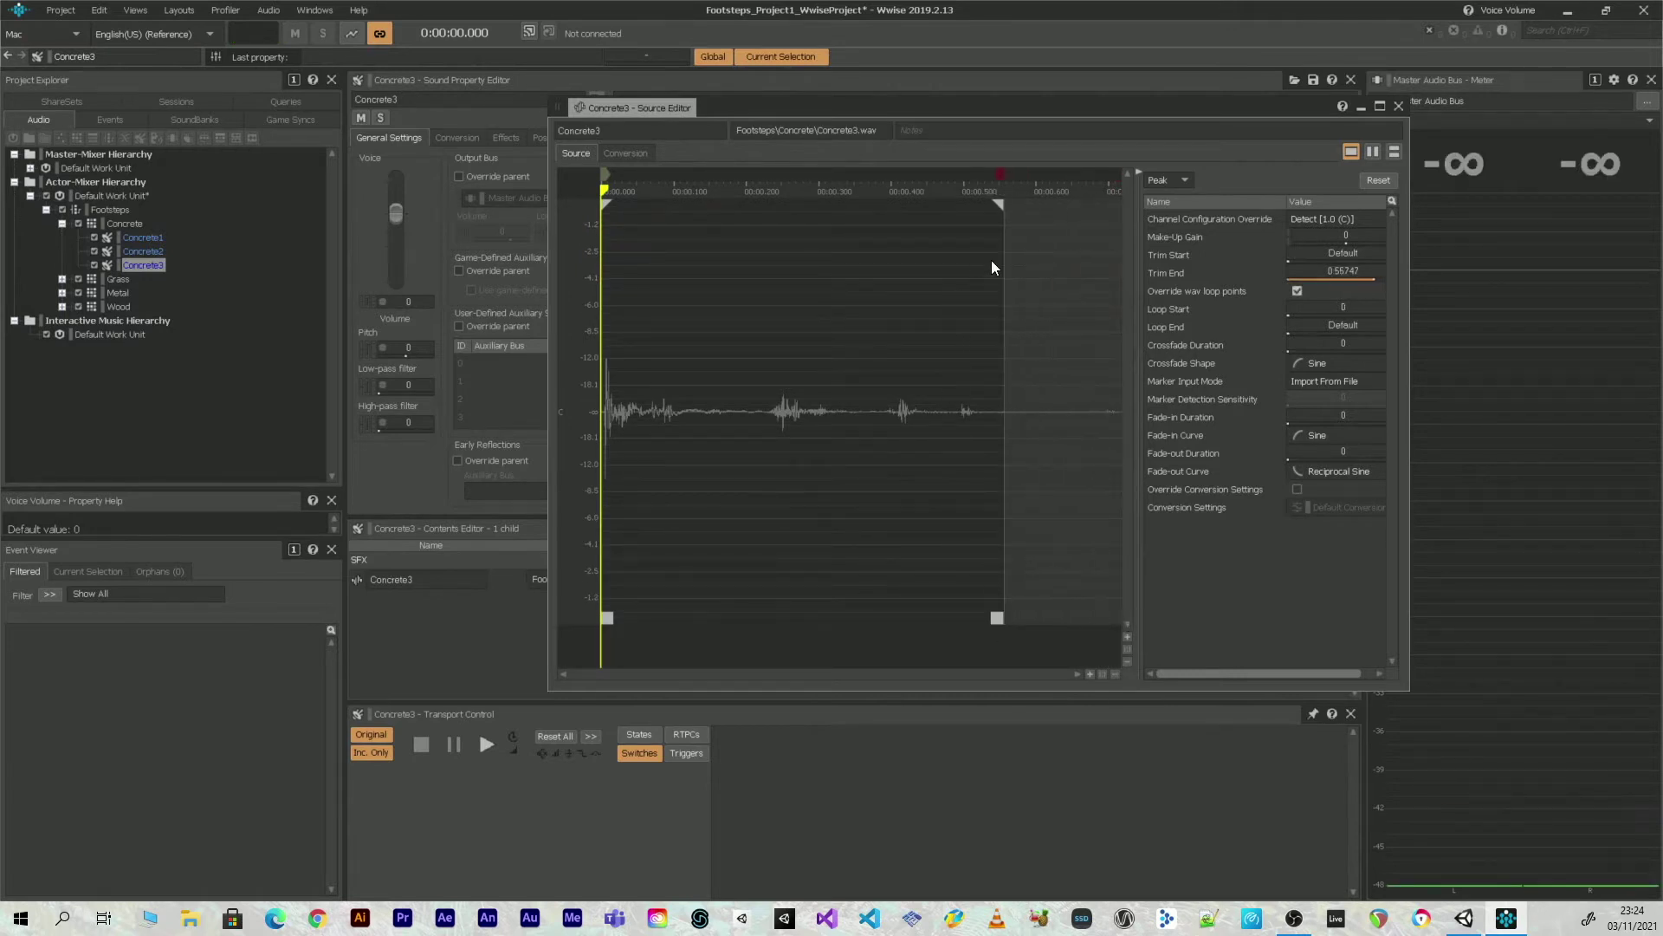
{"action": "left_click_drag", "start_coordinate": [997, 208], "coordinate": [908, 205]}
{"action": "key", "text": "space"}
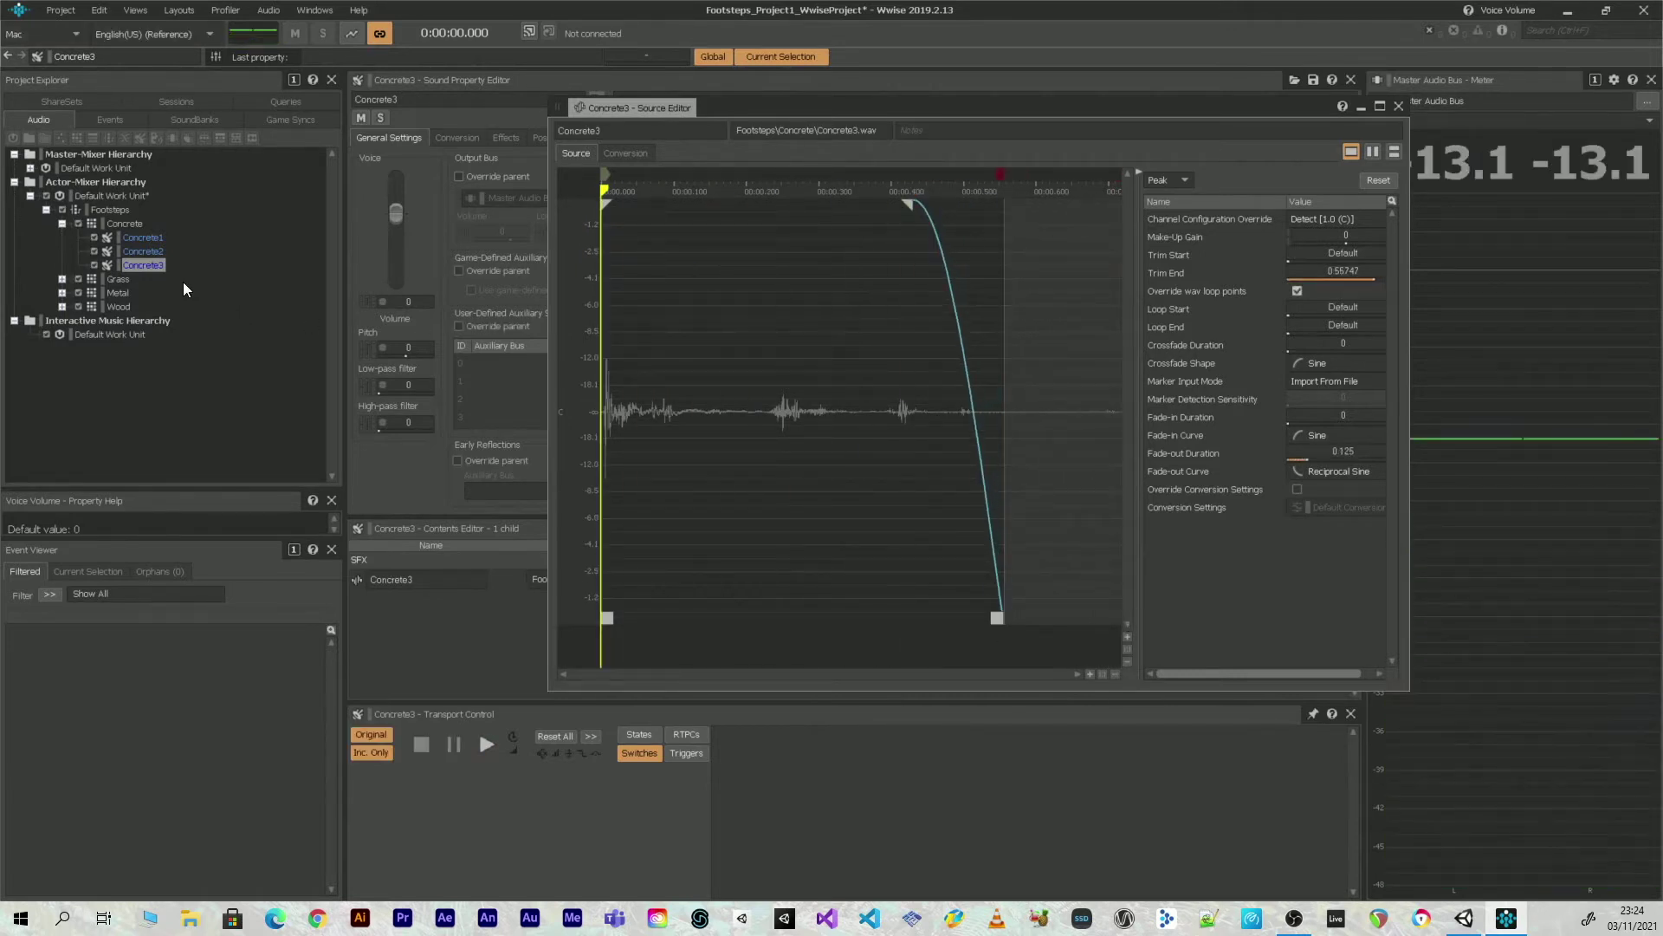
Set the Grass random container's voice volume to -4 and audition it
{"action": "left_click", "coordinate": [116, 277]}
{"action": "key", "text": "space"}
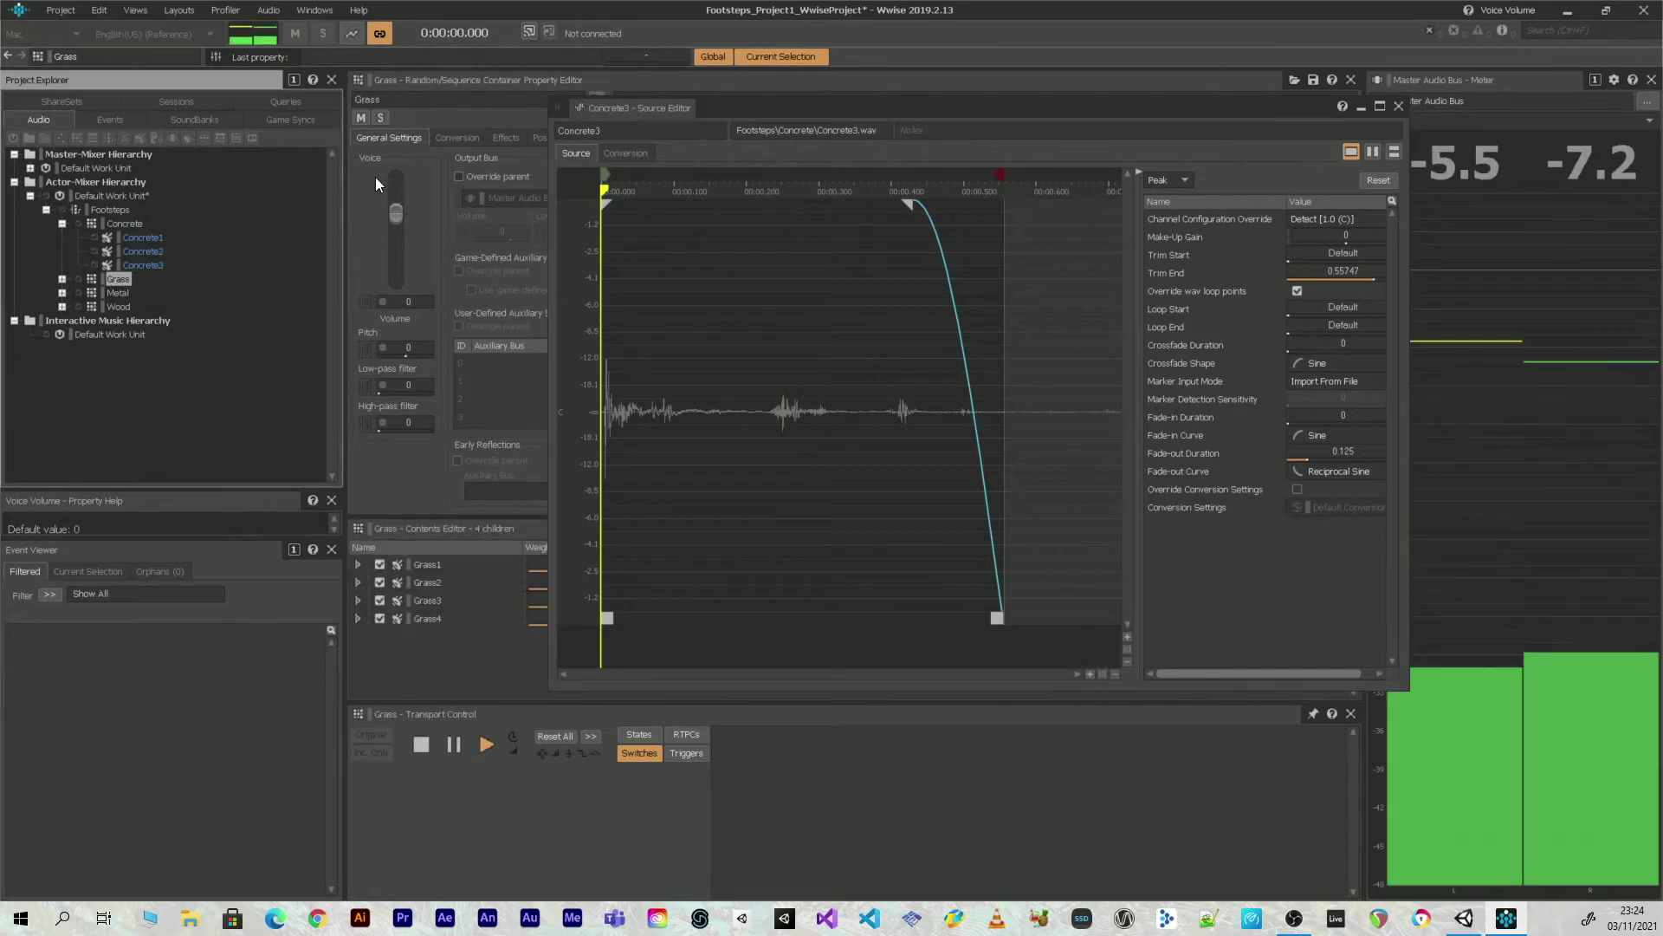
{"action": "left_click", "coordinate": [412, 302]}
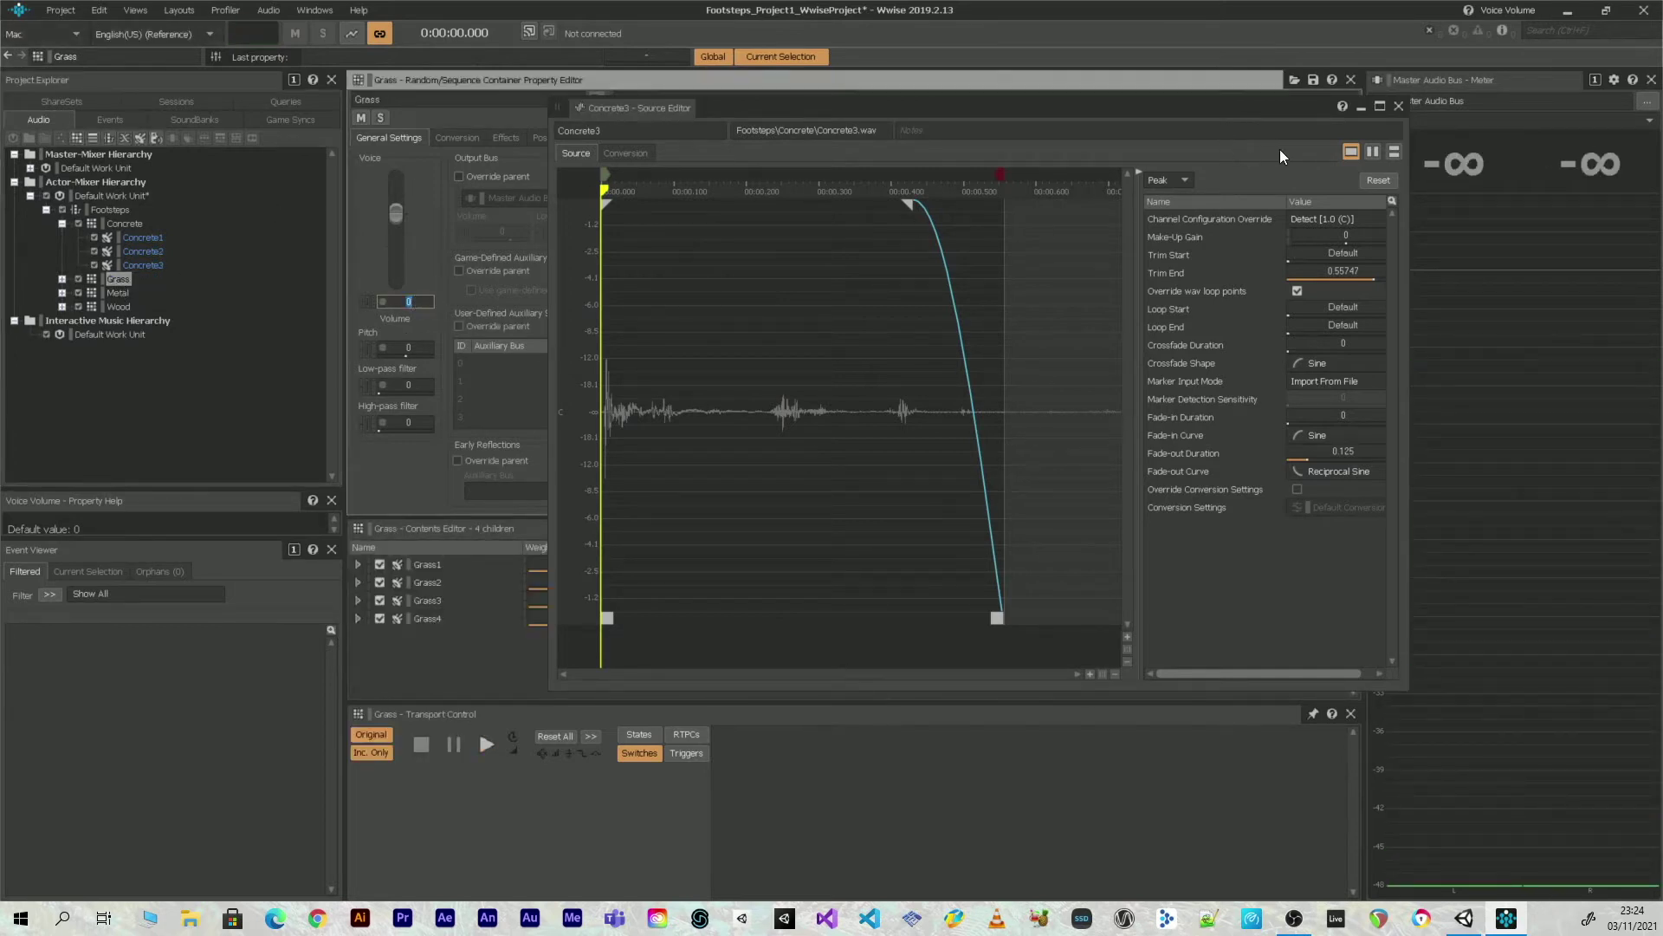
{"action": "type", "text": "-4"}
{"action": "key", "text": "Return"}
{"action": "key", "text": "space"}
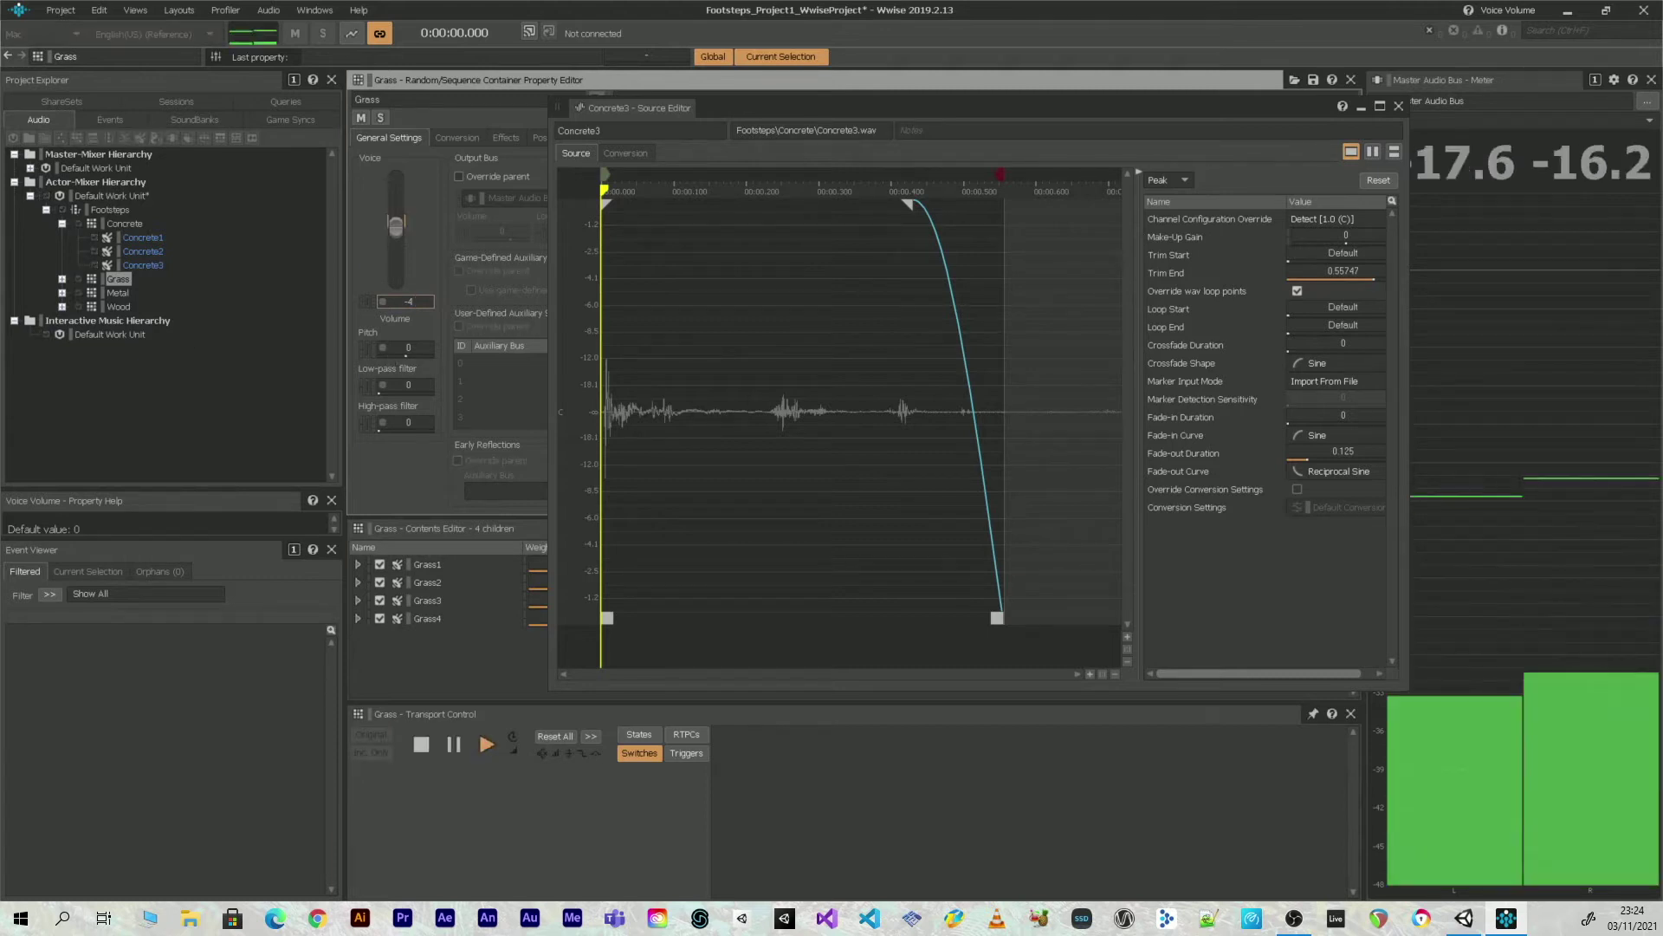
Trim the Grass1 source to run from about 0.04 s to 0.63 s, with a fade-out of about 0.116 s
{"action": "left_click", "coordinate": [61, 279]}
{"action": "left_click", "coordinate": [136, 293]}
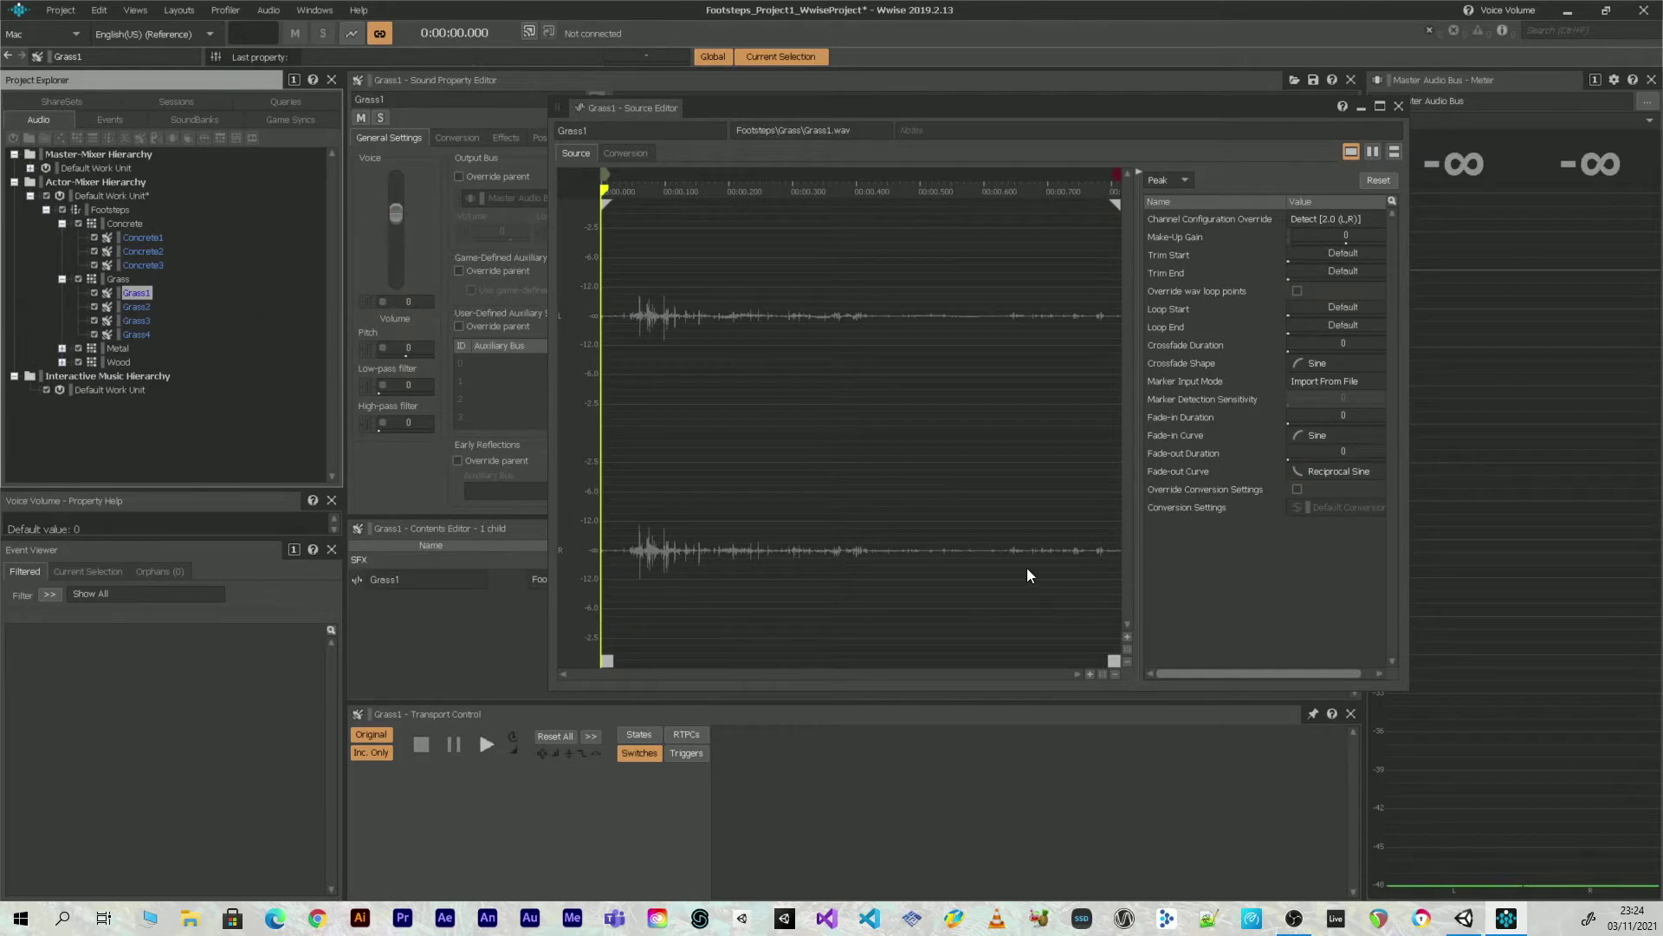
{"action": "left_click_drag", "start_coordinate": [607, 660], "coordinate": [635, 660]}
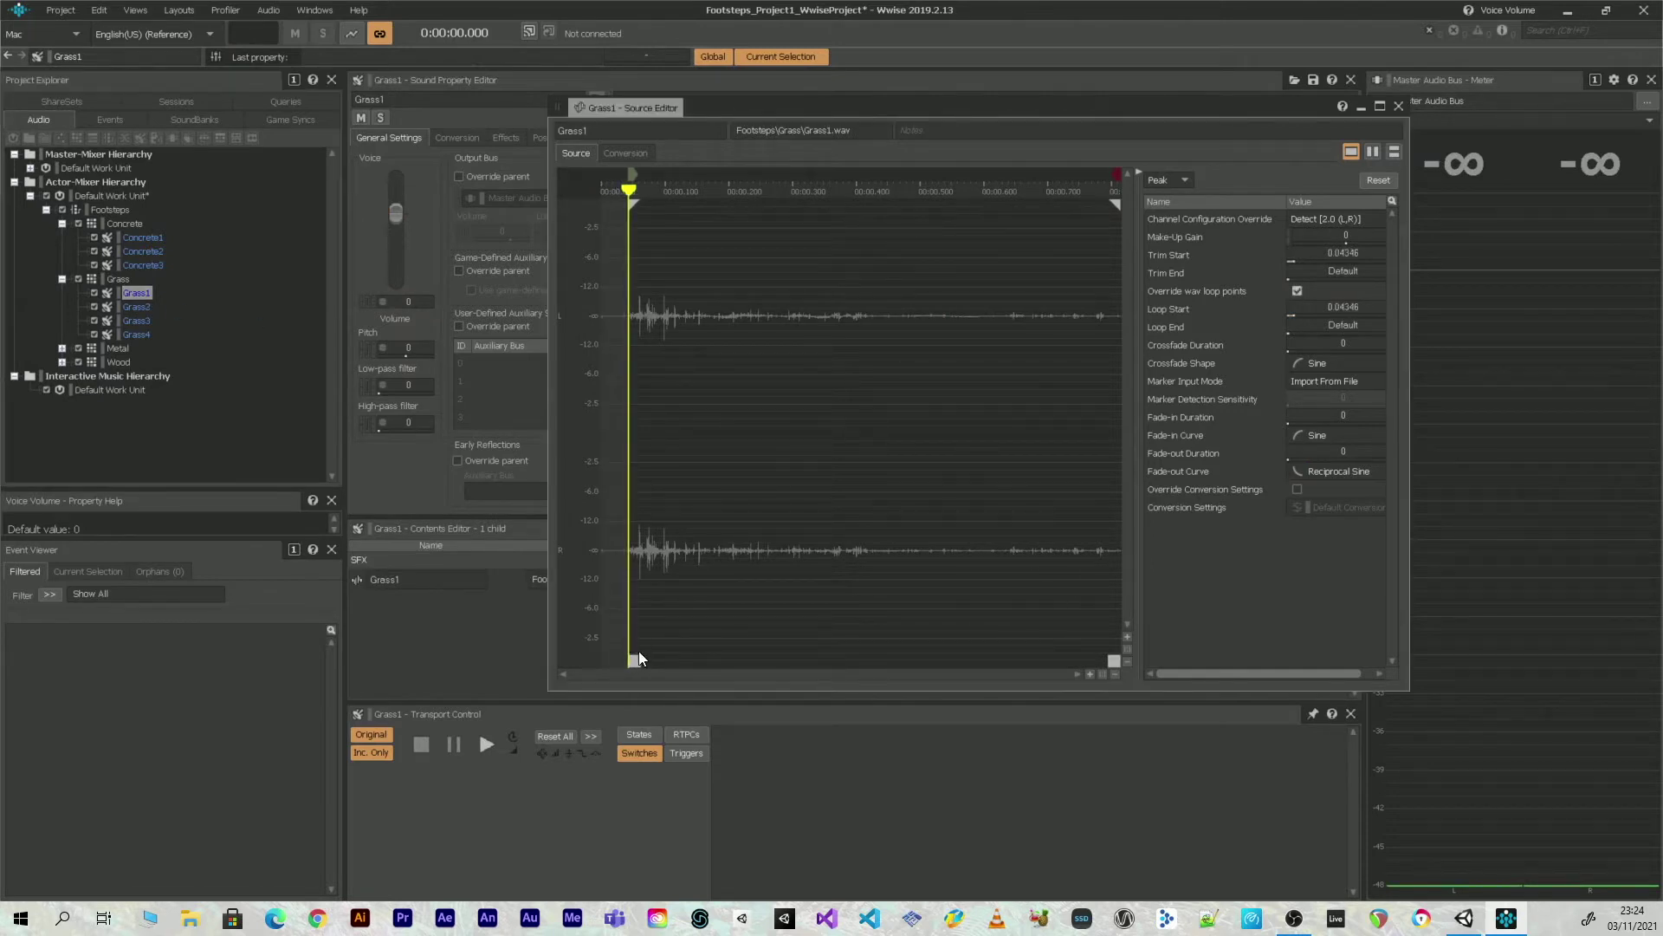
{"action": "key", "text": "space"}
{"action": "left_click_drag", "start_coordinate": [1111, 661], "coordinate": [994, 661]}
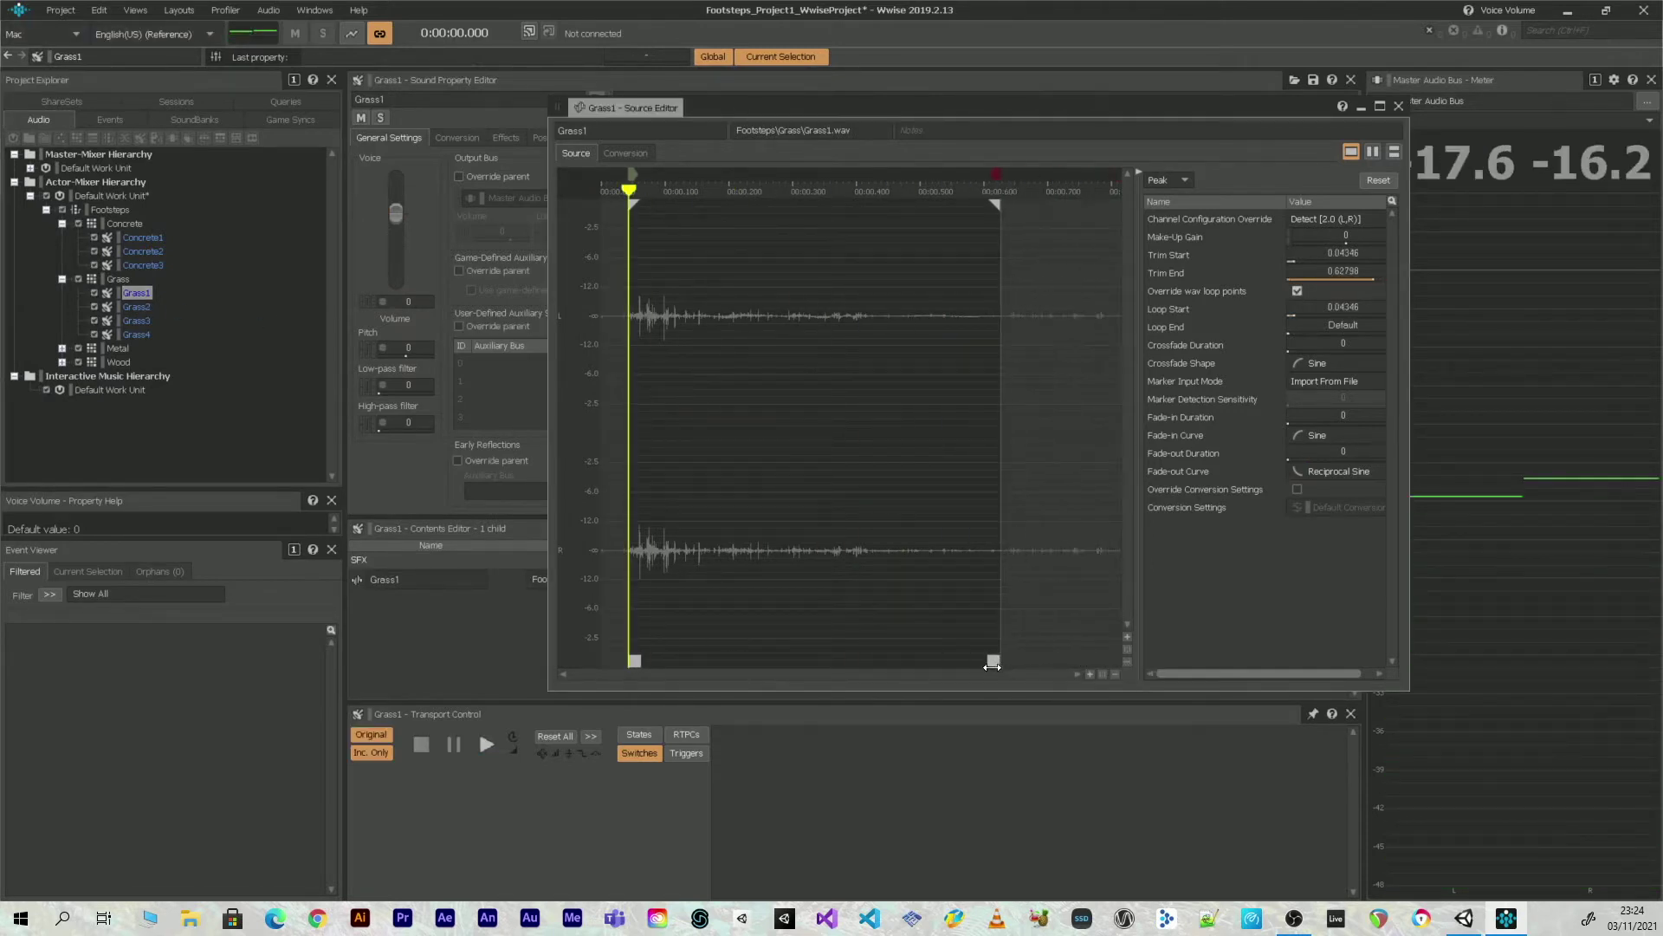
{"action": "key", "text": "space"}
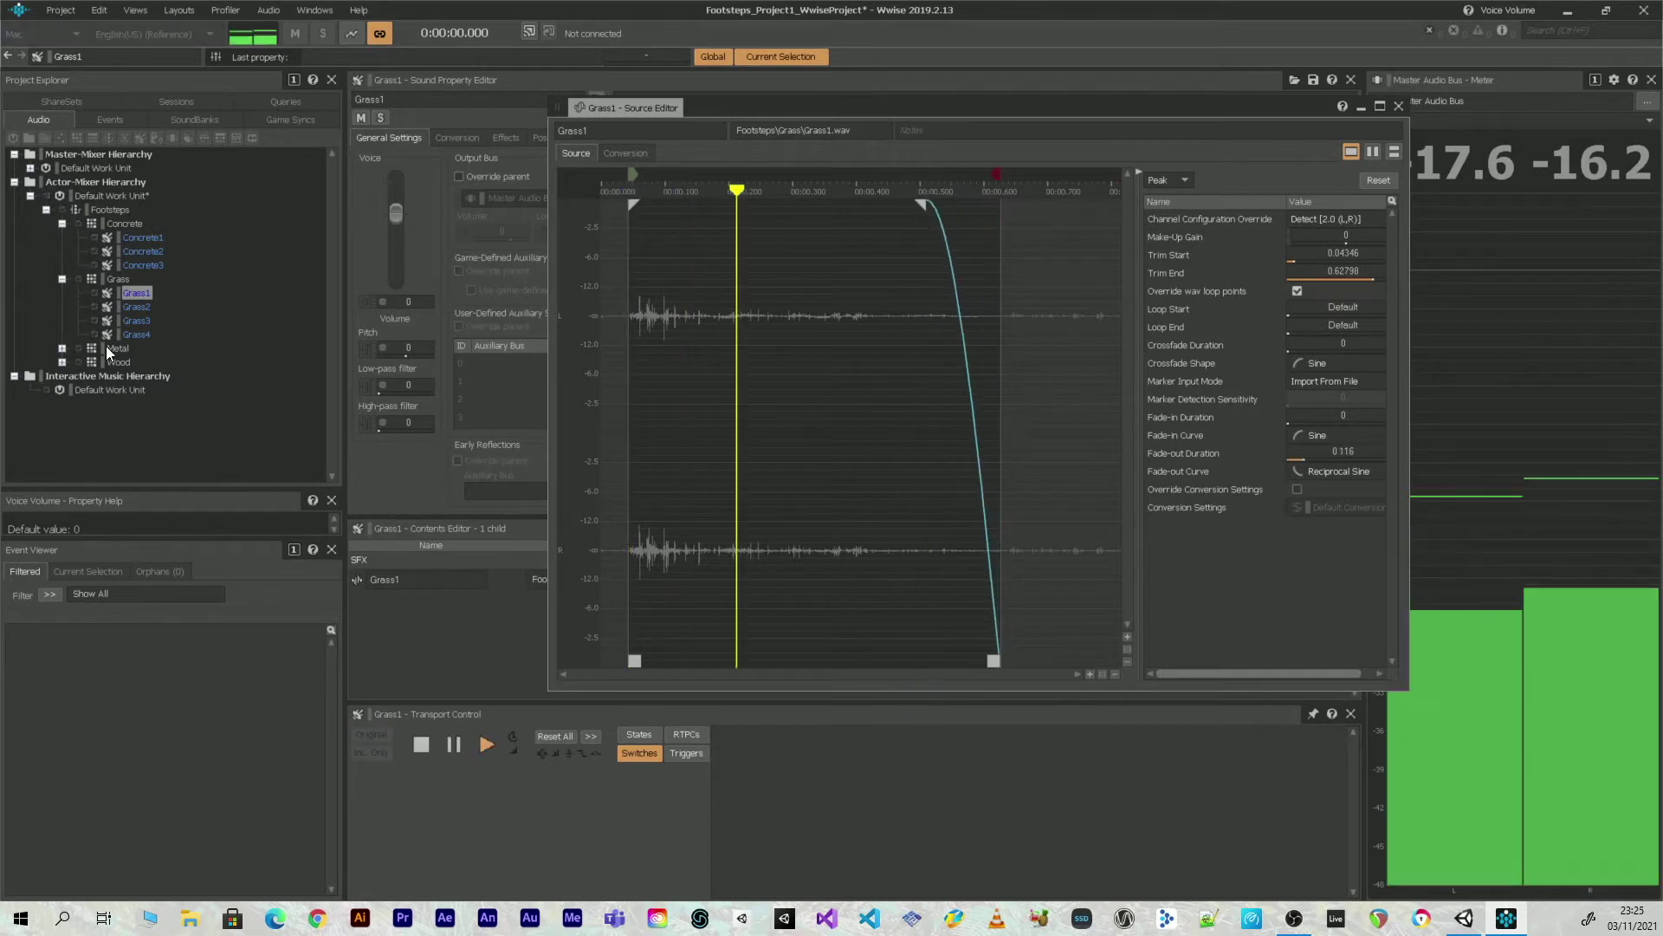
Trim the Grass2 source to about 0.10–0.72 s, with a fade-in of about 0.028 s and a fade-out of about 0.203 s
{"action": "left_click", "coordinate": [136, 307]}
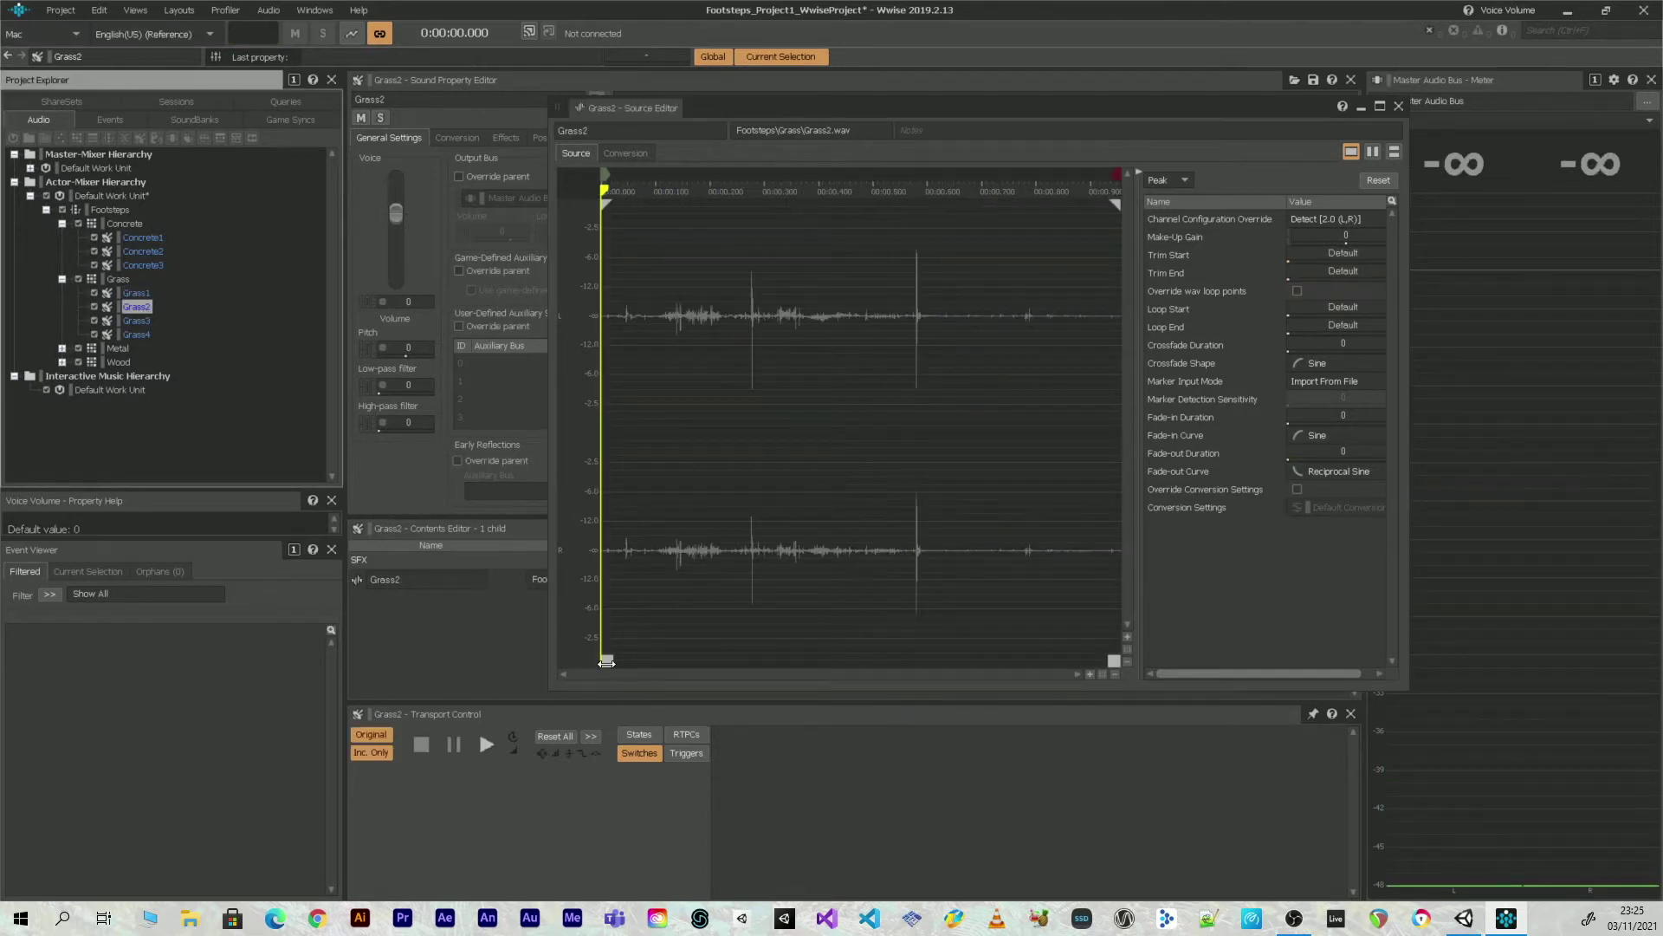
{"action": "left_click_drag", "start_coordinate": [606, 660], "coordinate": [662, 661]}
{"action": "left_click_drag", "start_coordinate": [668, 211], "coordinate": [675, 211]}
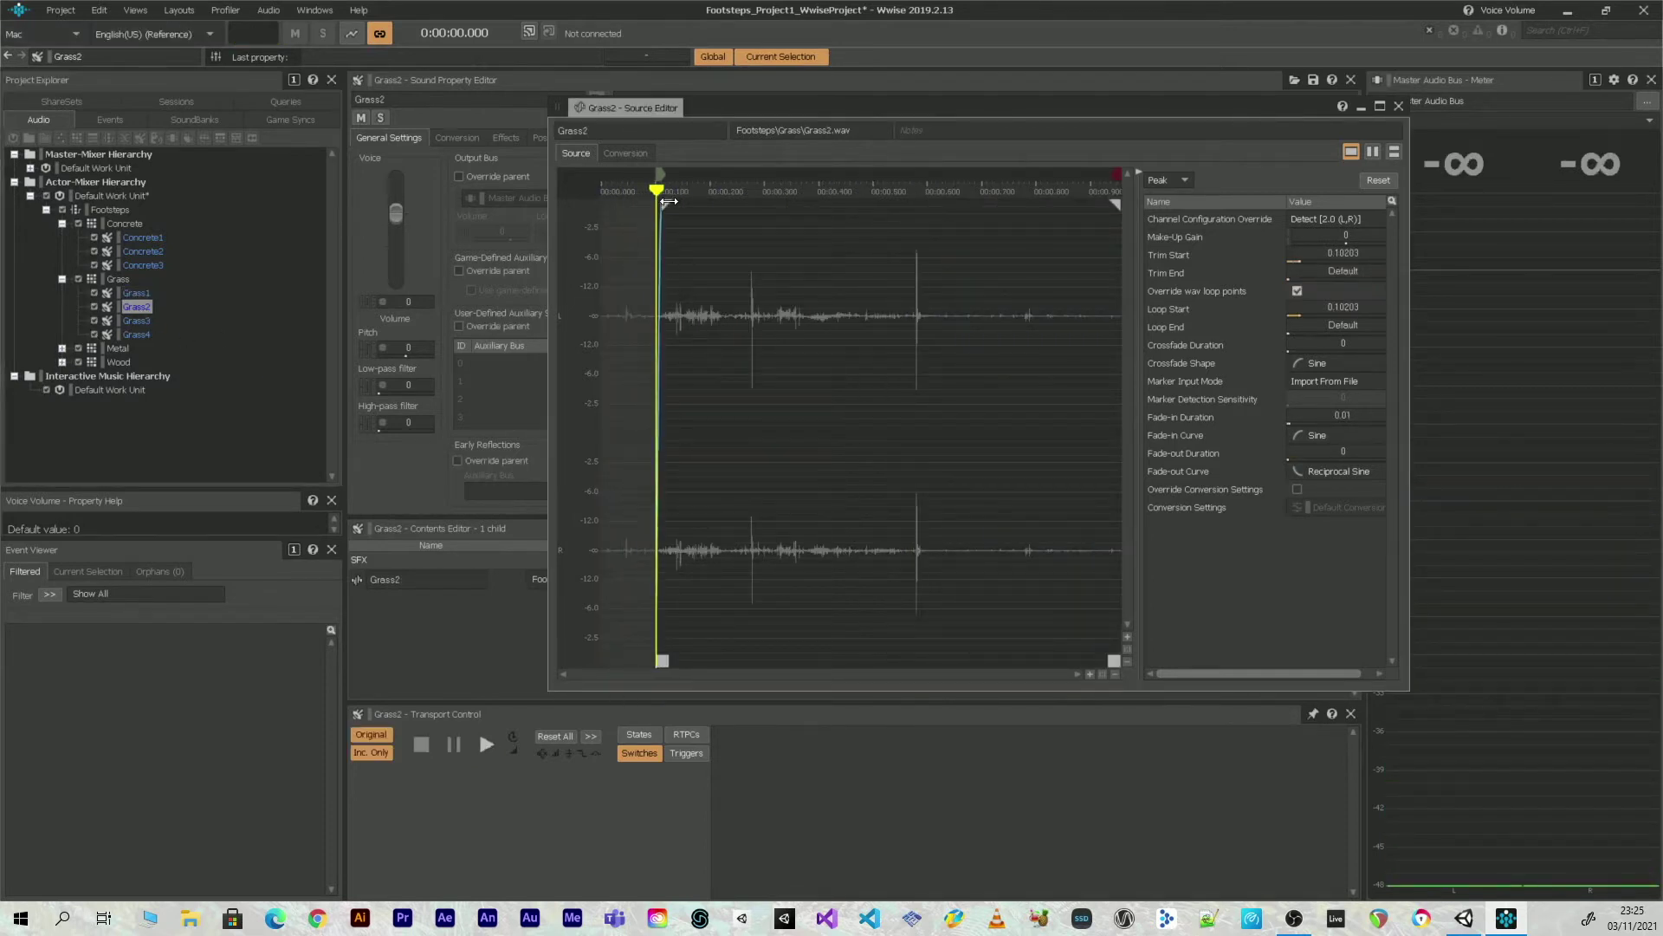
{"action": "key", "text": "space"}
{"action": "left_click_drag", "start_coordinate": [1117, 665], "coordinate": [986, 661]}
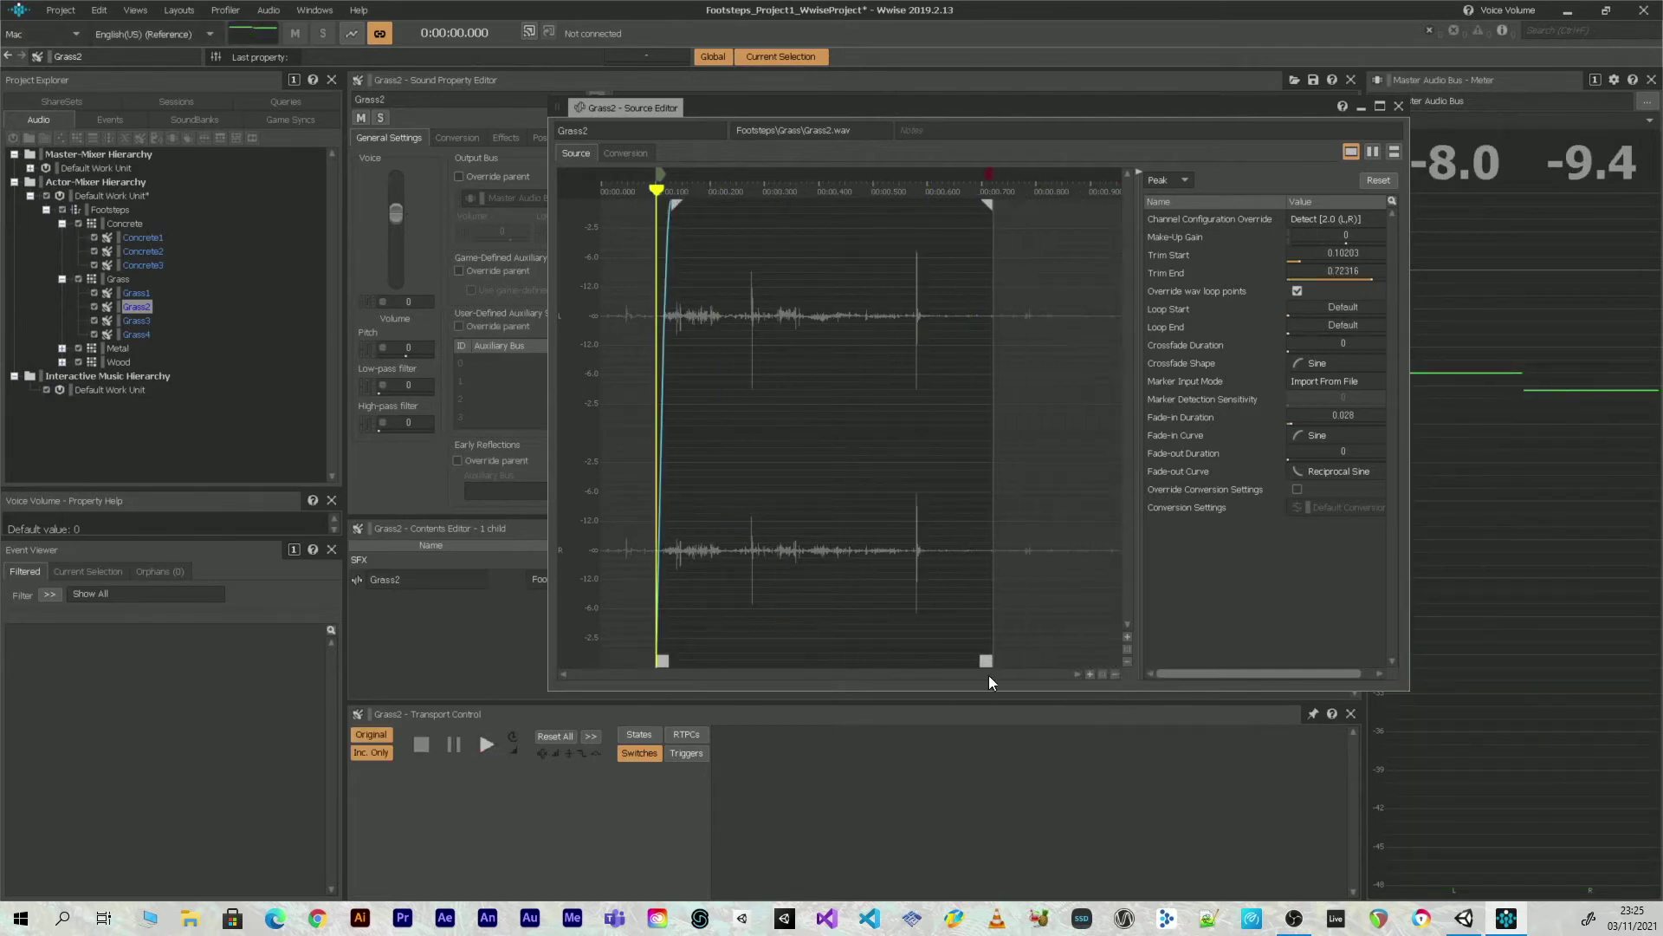
{"action": "left_click_drag", "start_coordinate": [997, 220], "coordinate": [878, 222]}
{"action": "key", "text": "space"}
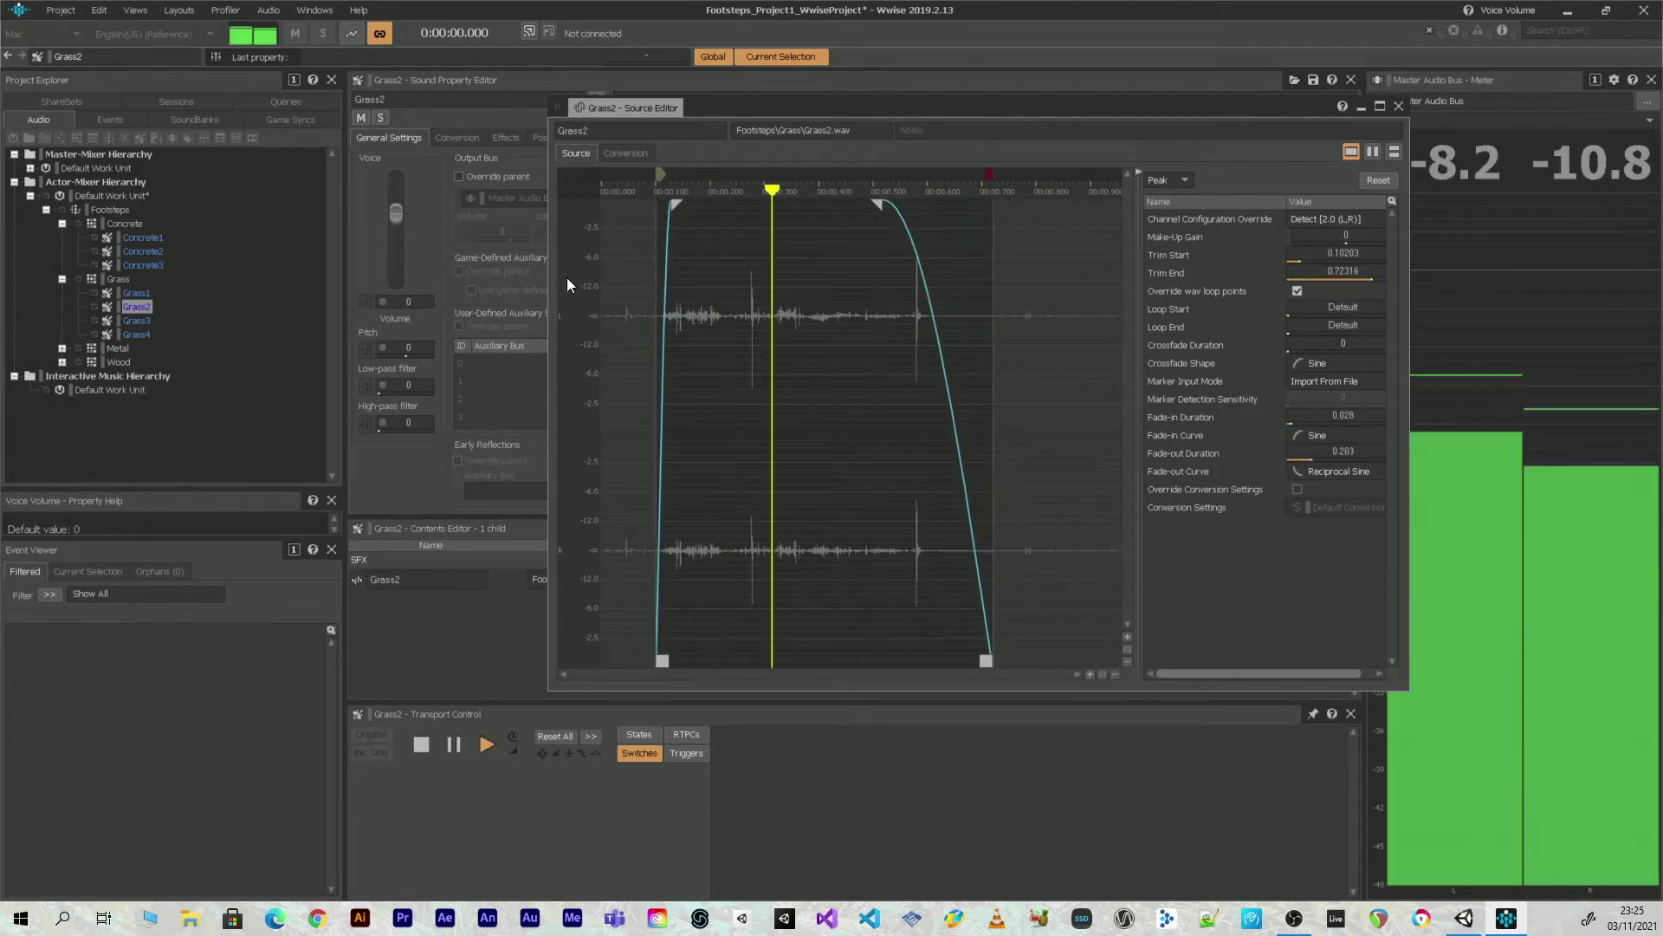
Trim the Grass3 source to about 0.05–0.57 s, with a fade-in of about 0.015 s and a fade-out of about 0.143 s
{"action": "left_click", "coordinate": [137, 319]}
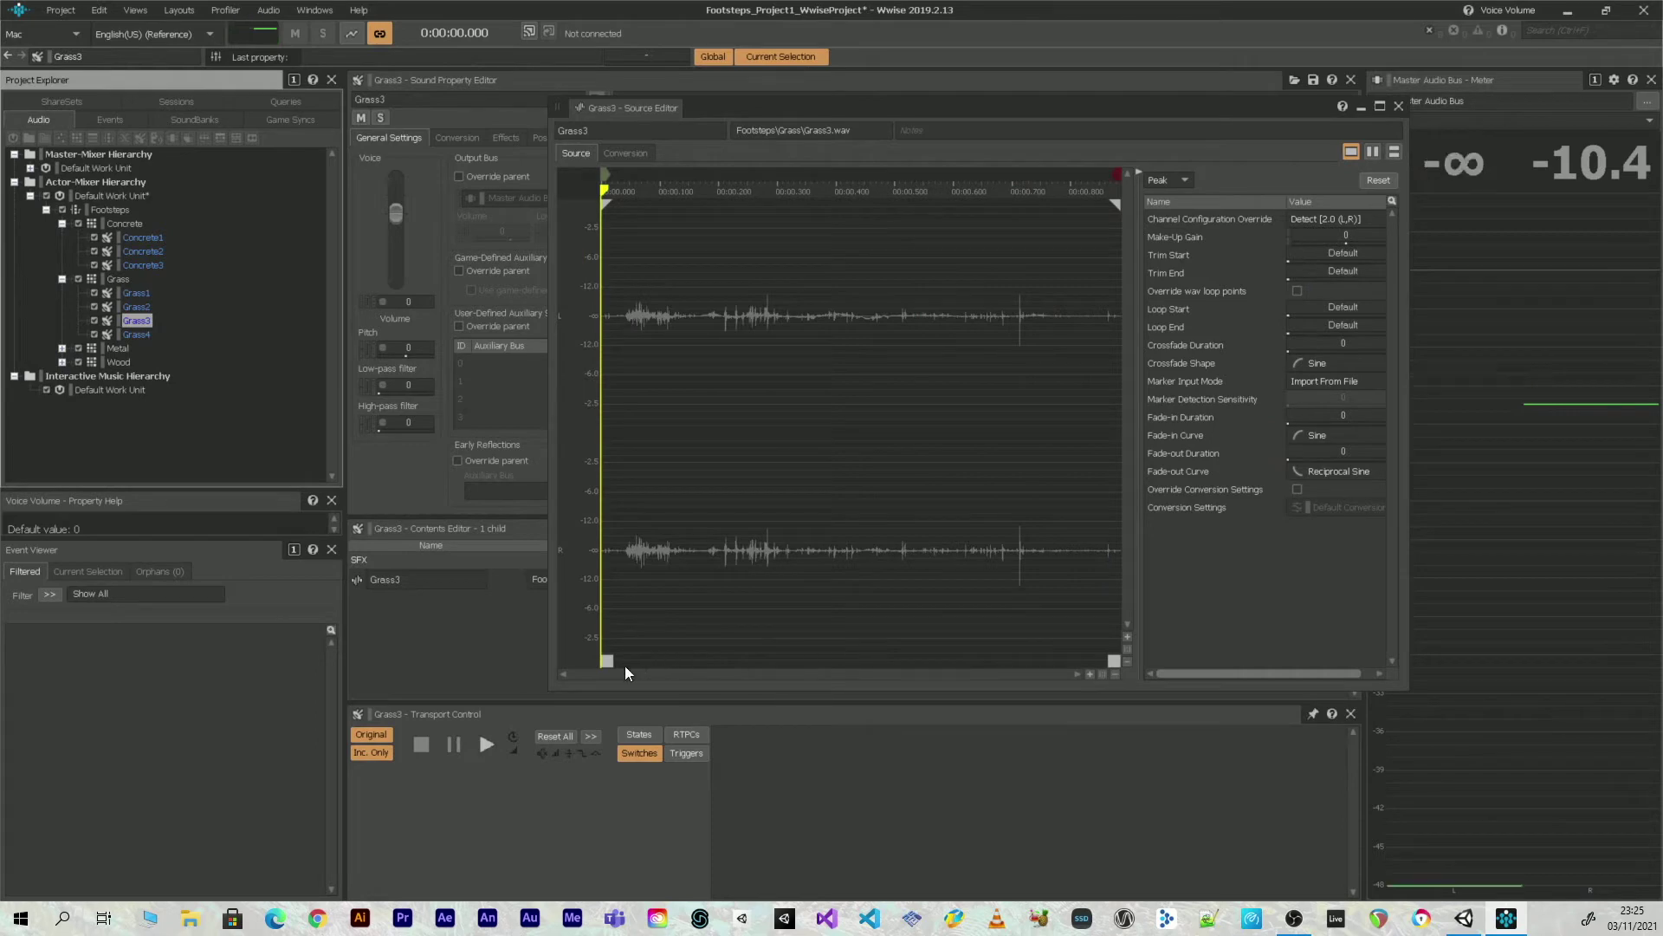
{"action": "left_click_drag", "start_coordinate": [607, 661], "coordinate": [635, 660]}
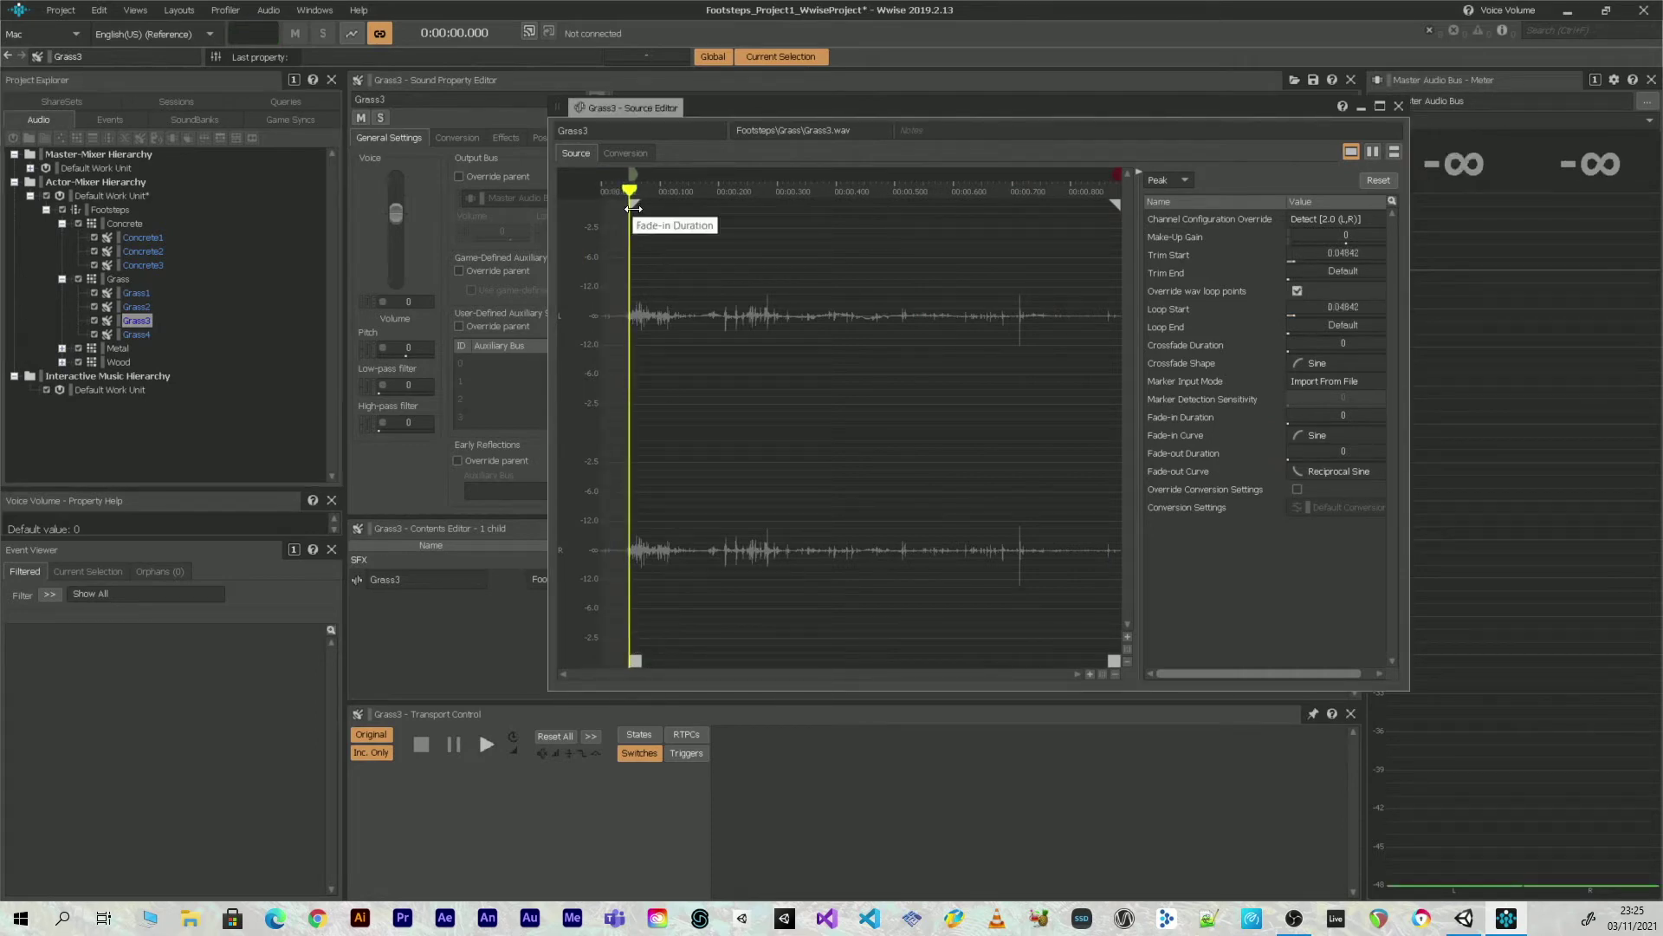
{"action": "left_click_drag", "start_coordinate": [635, 205], "coordinate": [642, 205]}
{"action": "key", "text": "space"}
{"action": "left_click_drag", "start_coordinate": [1111, 660], "coordinate": [927, 660]}
{"action": "left_click_drag", "start_coordinate": [934, 201], "coordinate": [846, 205]}
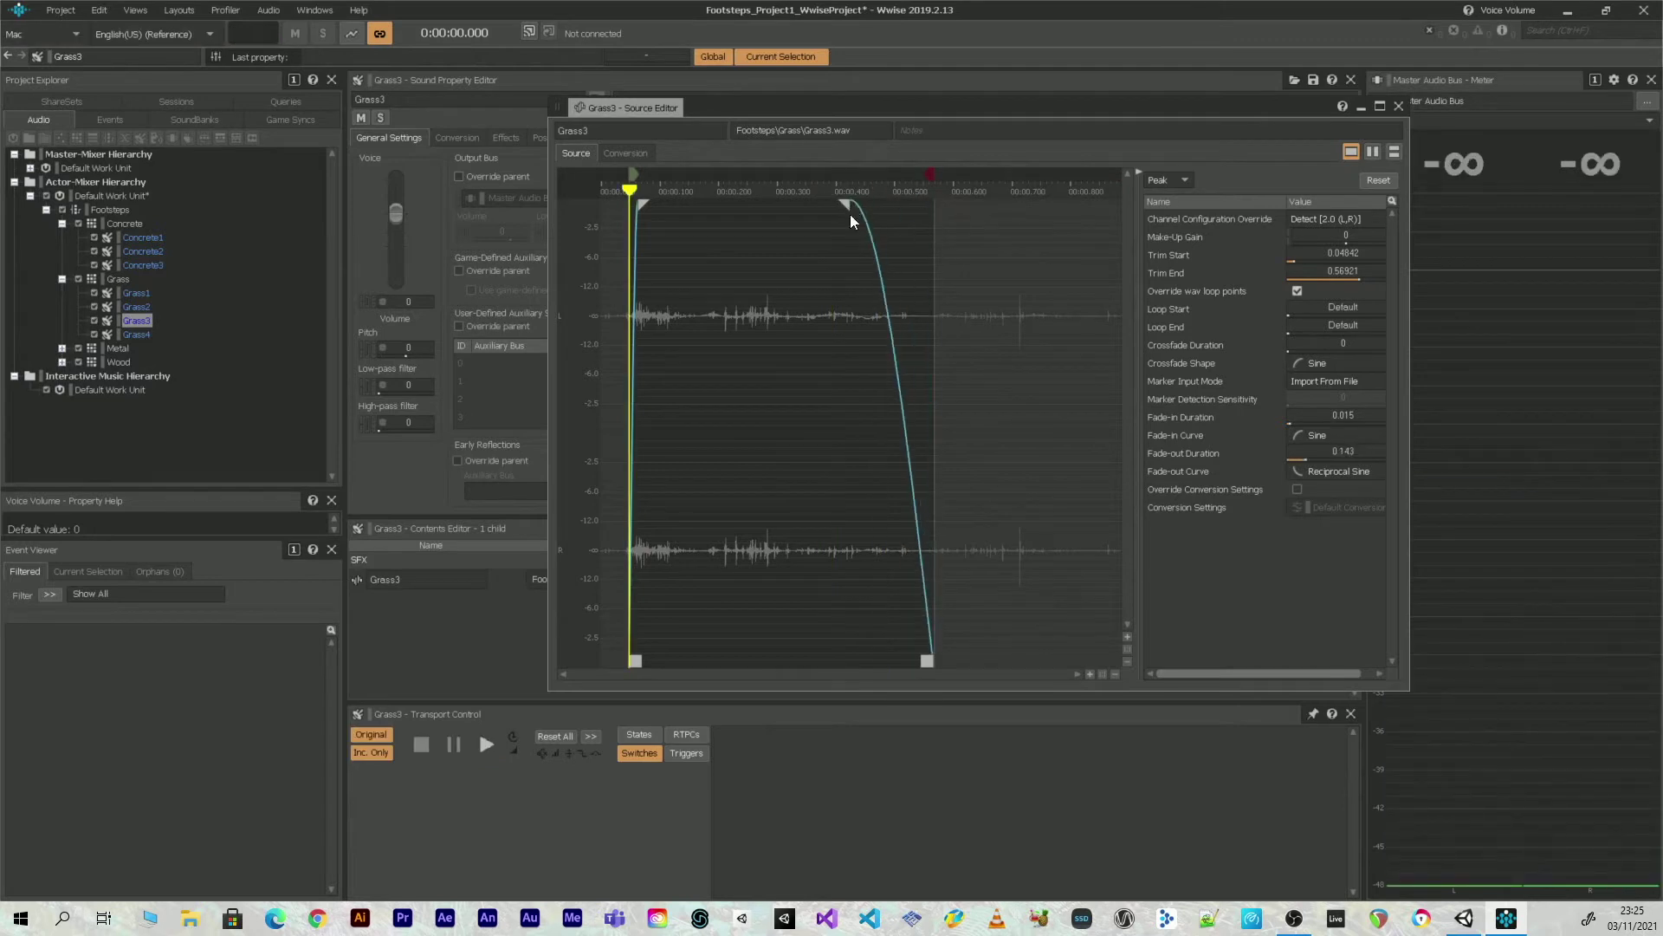
{"action": "key", "text": "space"}
Trim the Grass4 source to about 0.03–0.50 s, with a fade-in of about 0.1 s and a fade-out of about 0.079 s
{"action": "left_click", "coordinate": [139, 335]}
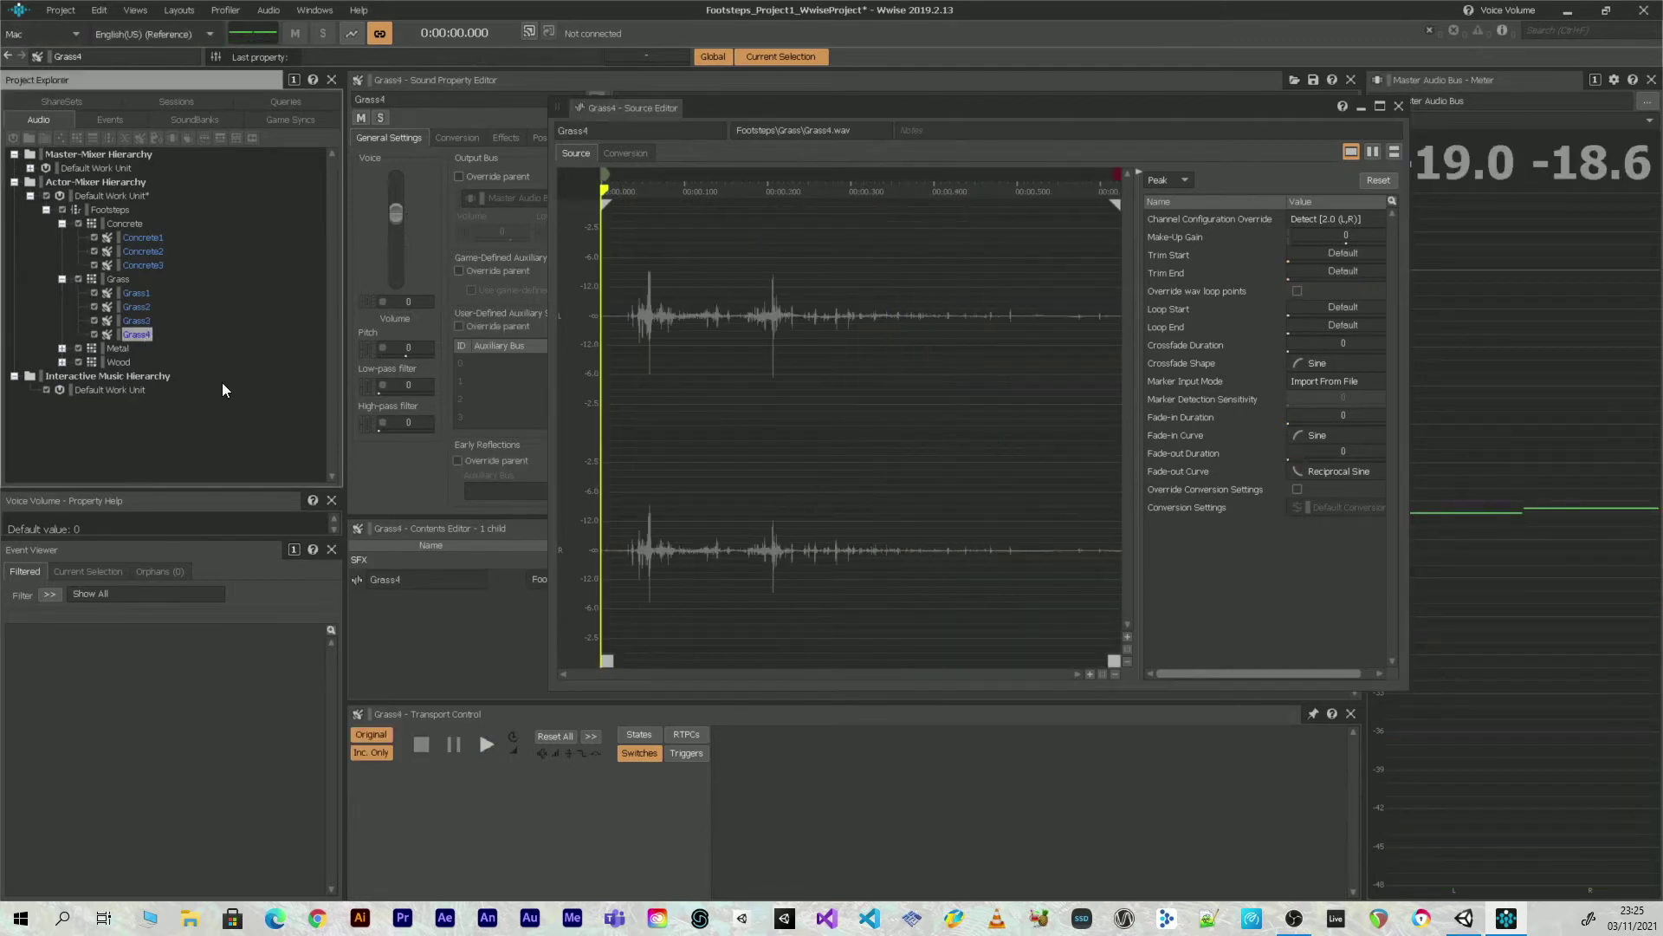
{"action": "left_click_drag", "start_coordinate": [604, 658], "coordinate": [630, 660]}
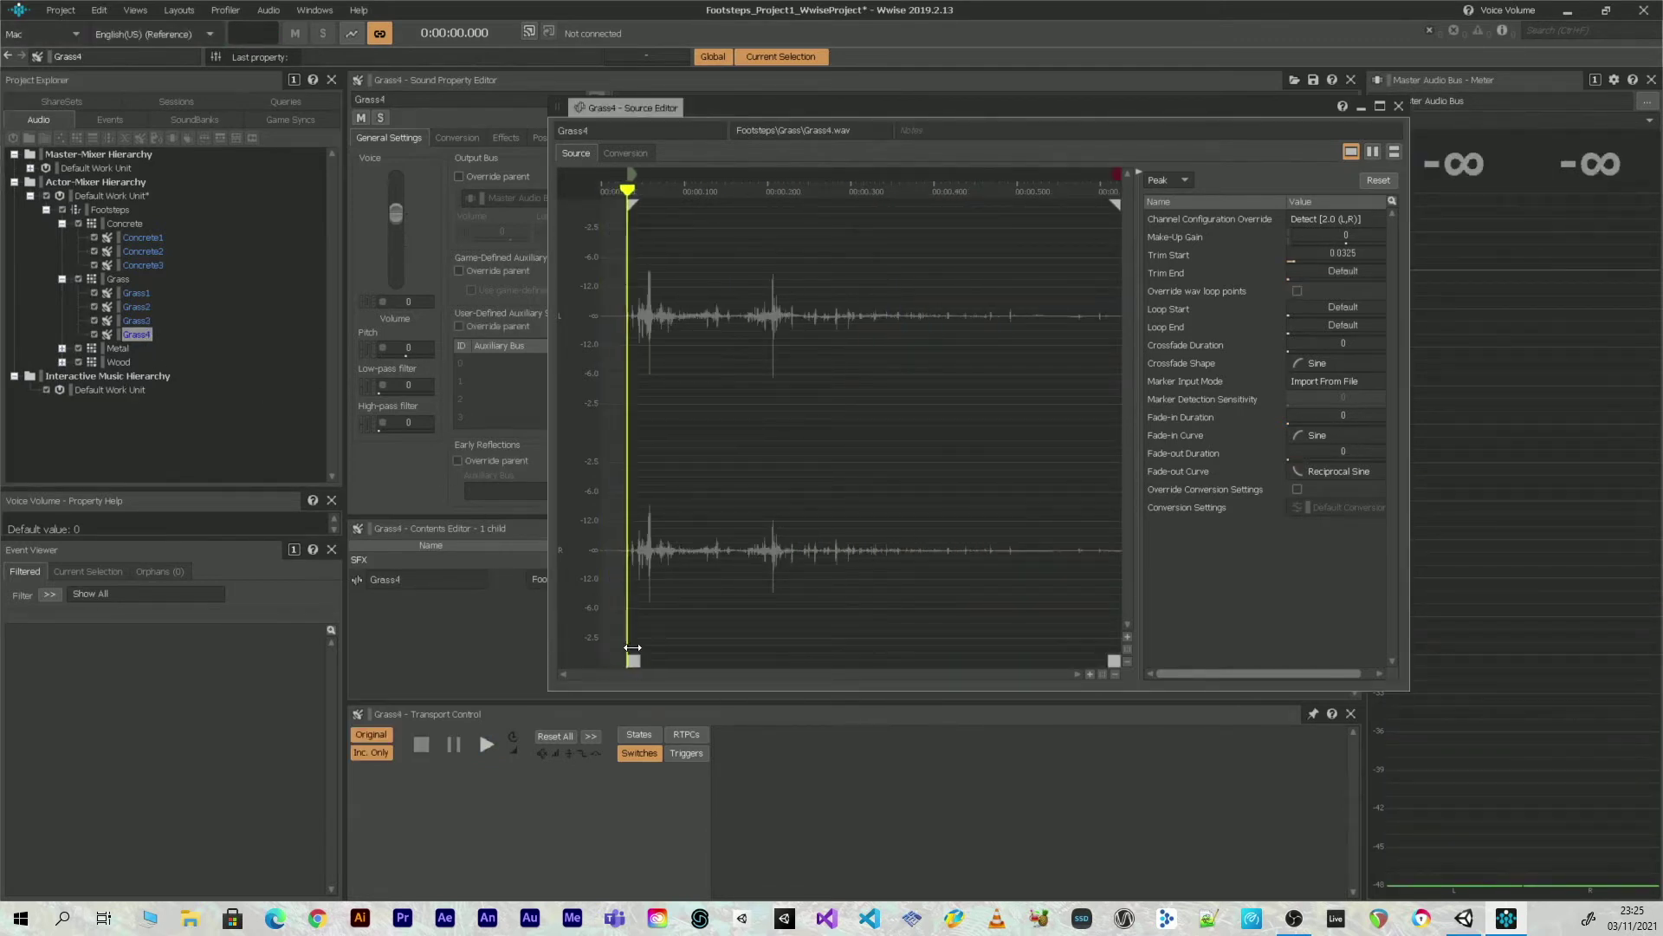
{"action": "left_click_drag", "start_coordinate": [633, 206], "coordinate": [641, 205]}
{"action": "key", "text": "space"}
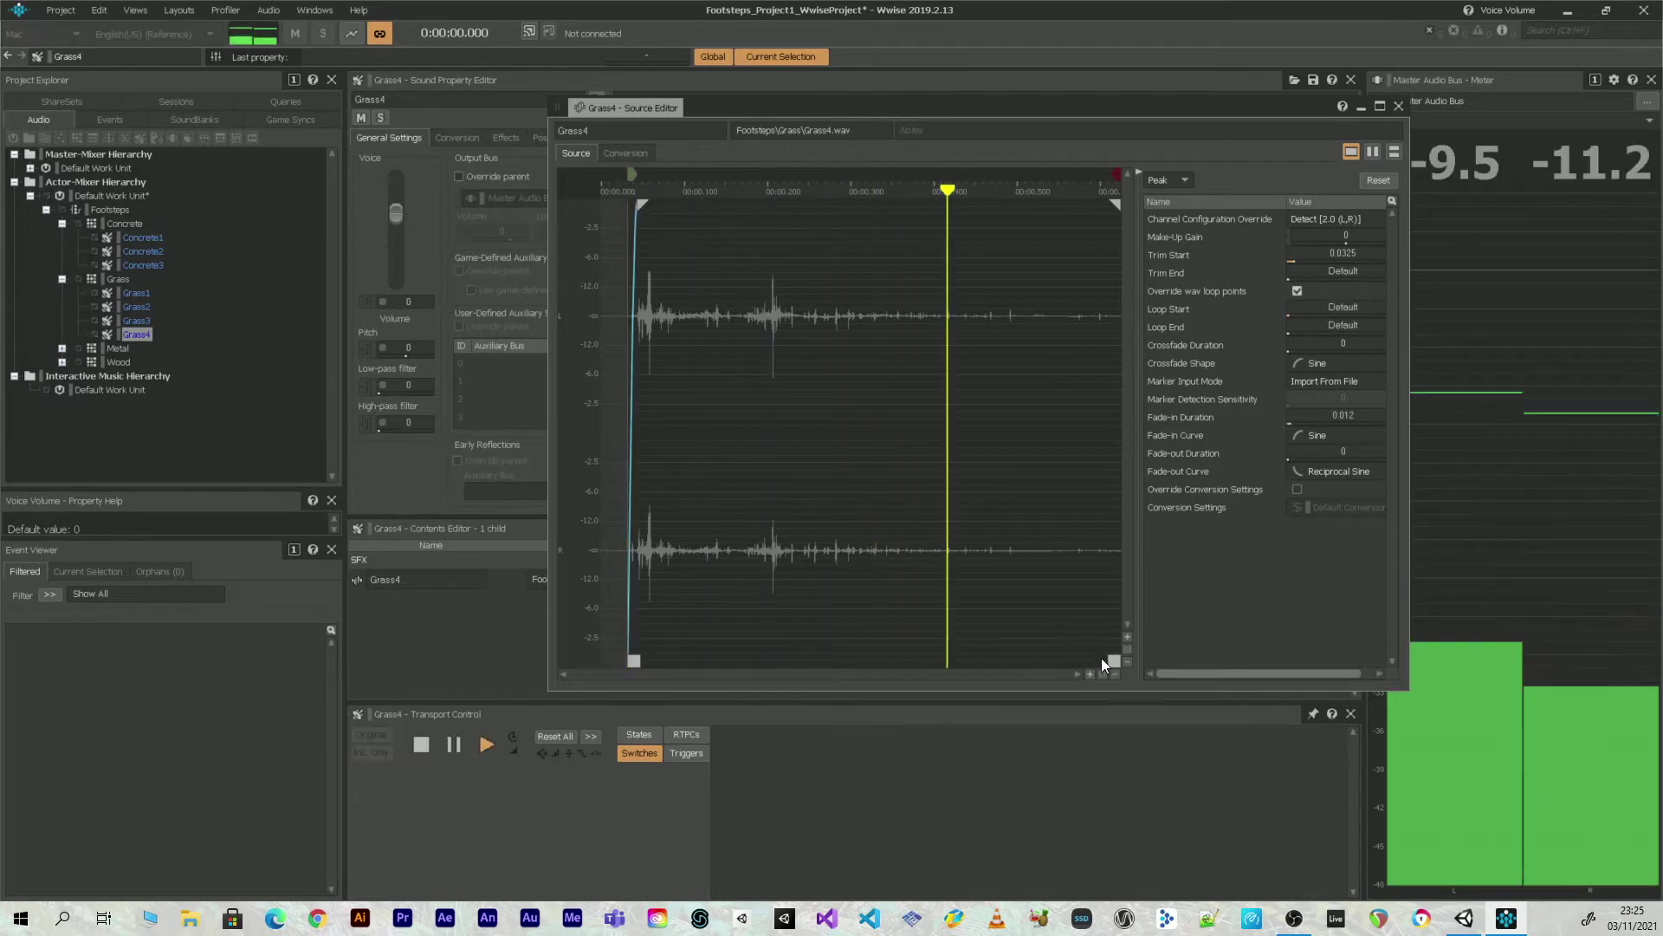
{"action": "left_click_drag", "start_coordinate": [1116, 660], "coordinate": [1008, 661]}
{"action": "key", "text": "space"}
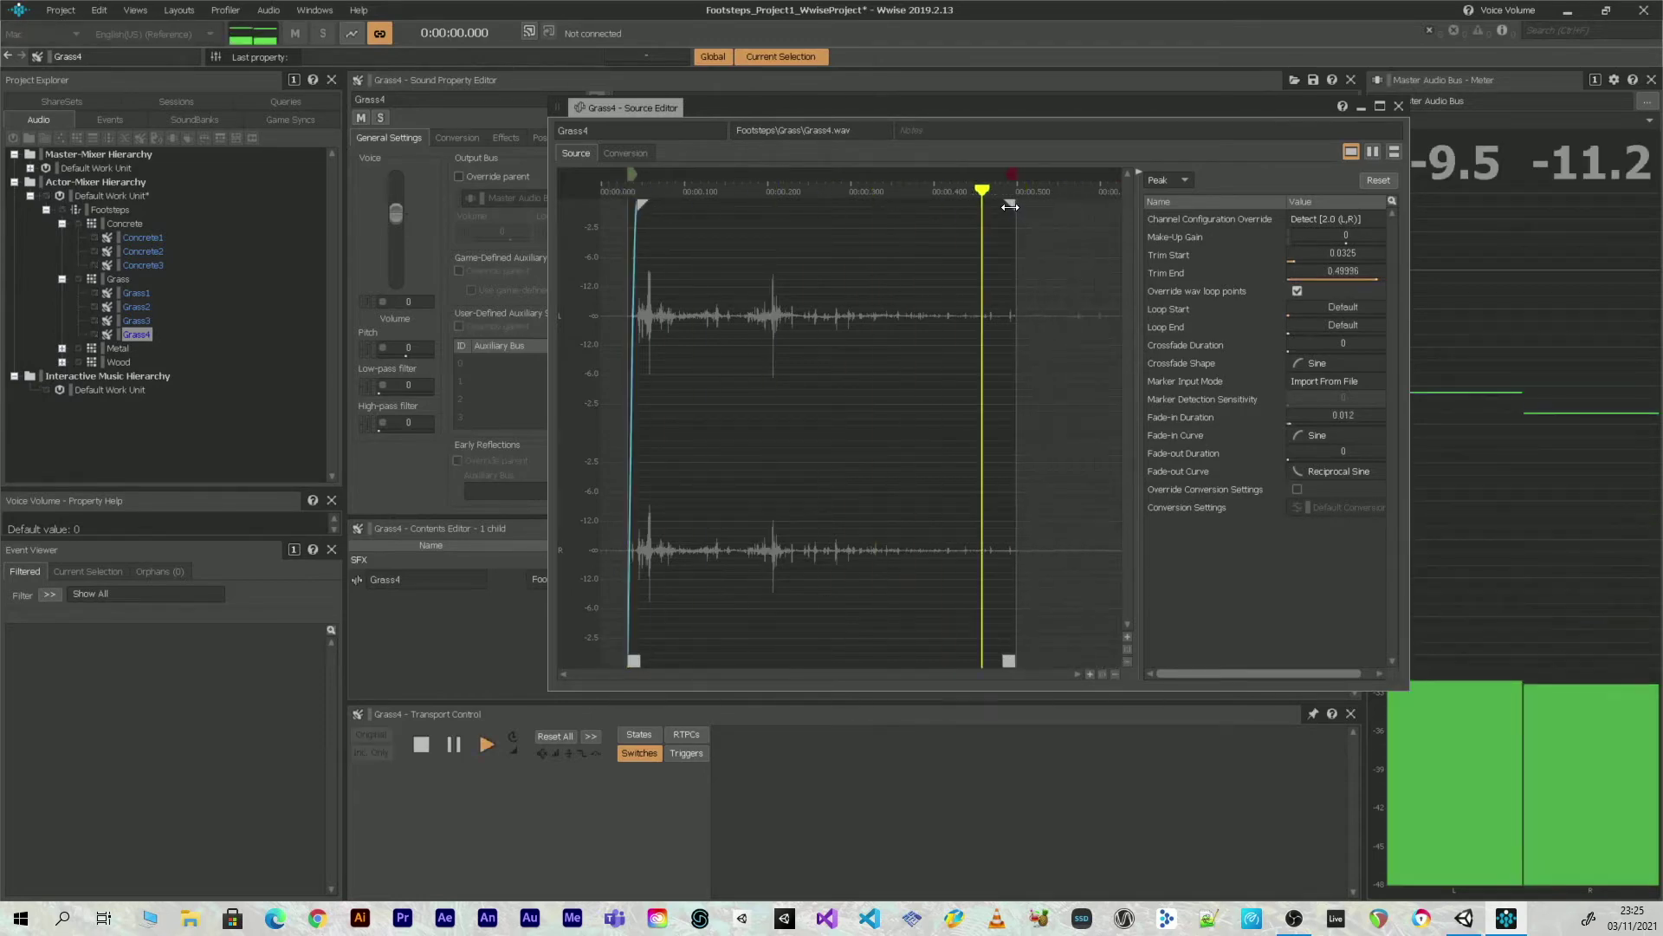
{"action": "left_click_drag", "start_coordinate": [1010, 205], "coordinate": [943, 208]}
{"action": "left_click_drag", "start_coordinate": [641, 205], "coordinate": [716, 205]}
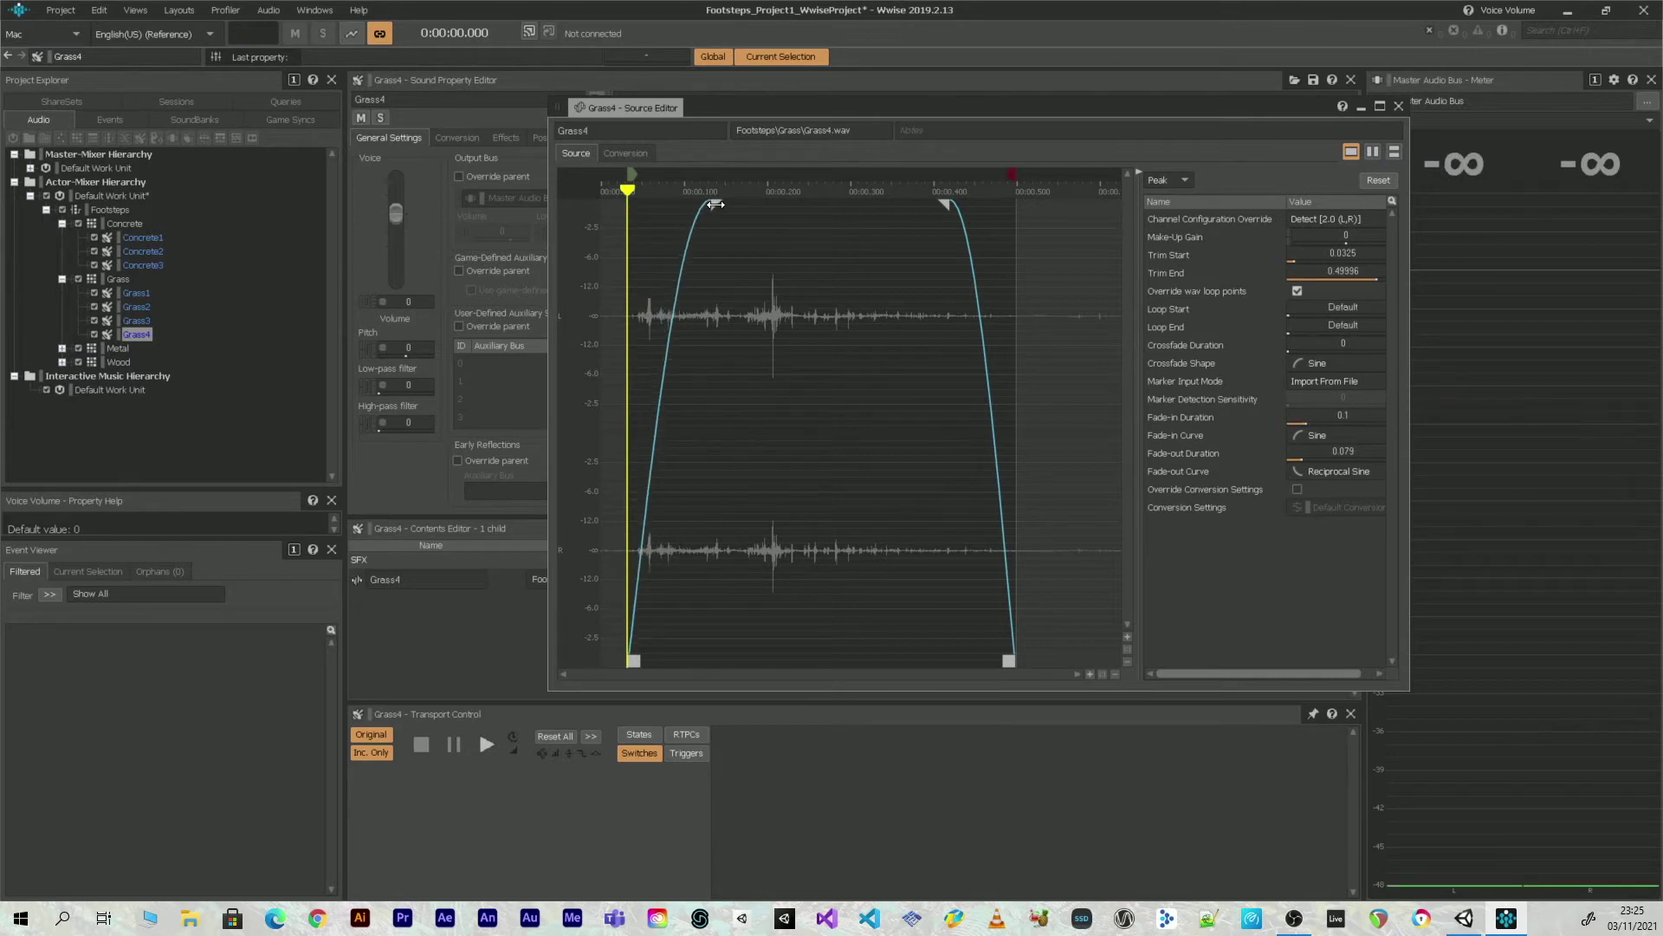
{"action": "key", "text": "space"}
{"action": "left_click", "coordinate": [1399, 106]}
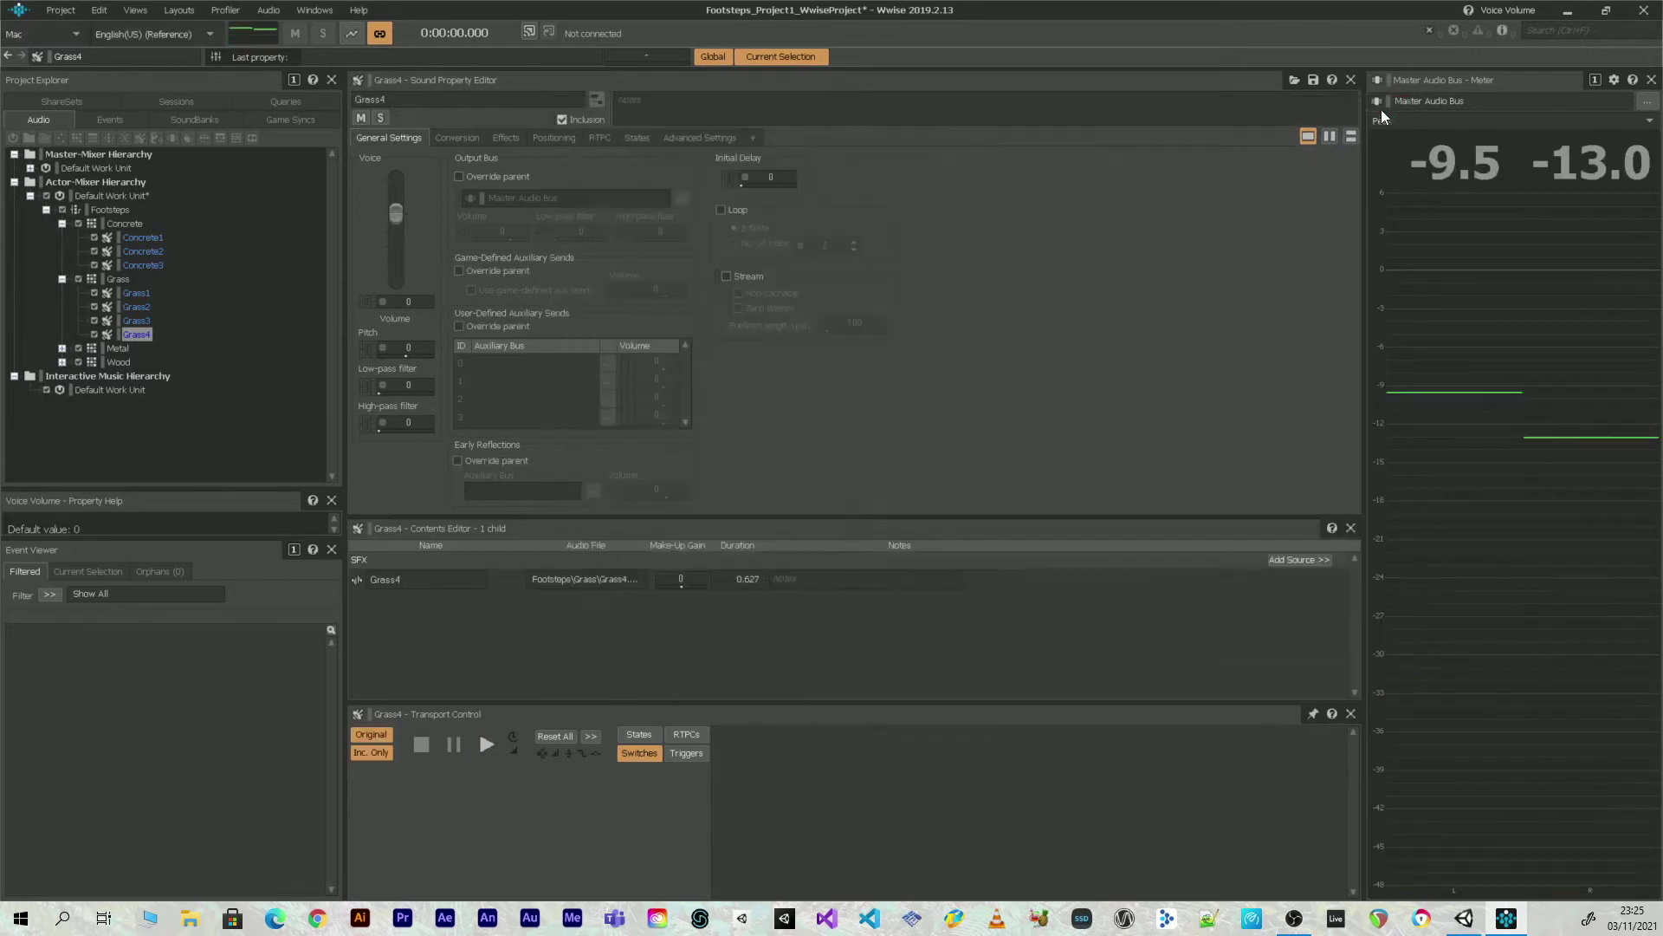
Collapse the Grass and Concrete containers and audition the Metal and Wood random containers
{"action": "left_click", "coordinate": [62, 279]}
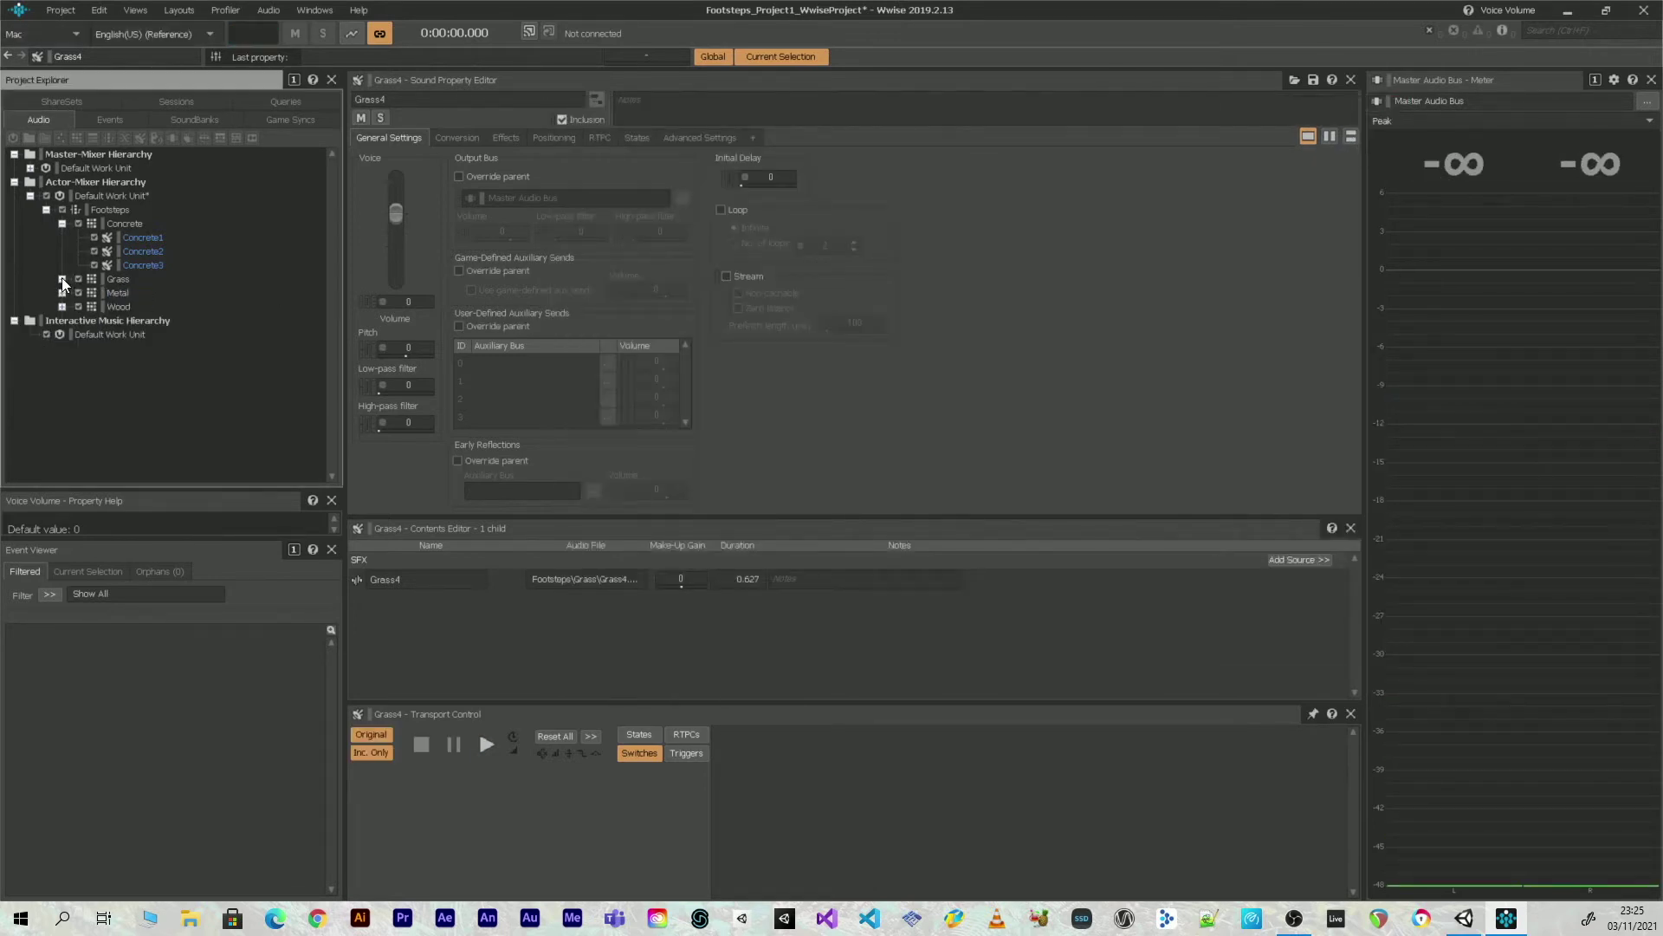
{"action": "left_click", "coordinate": [62, 224]}
{"action": "left_click", "coordinate": [119, 253]}
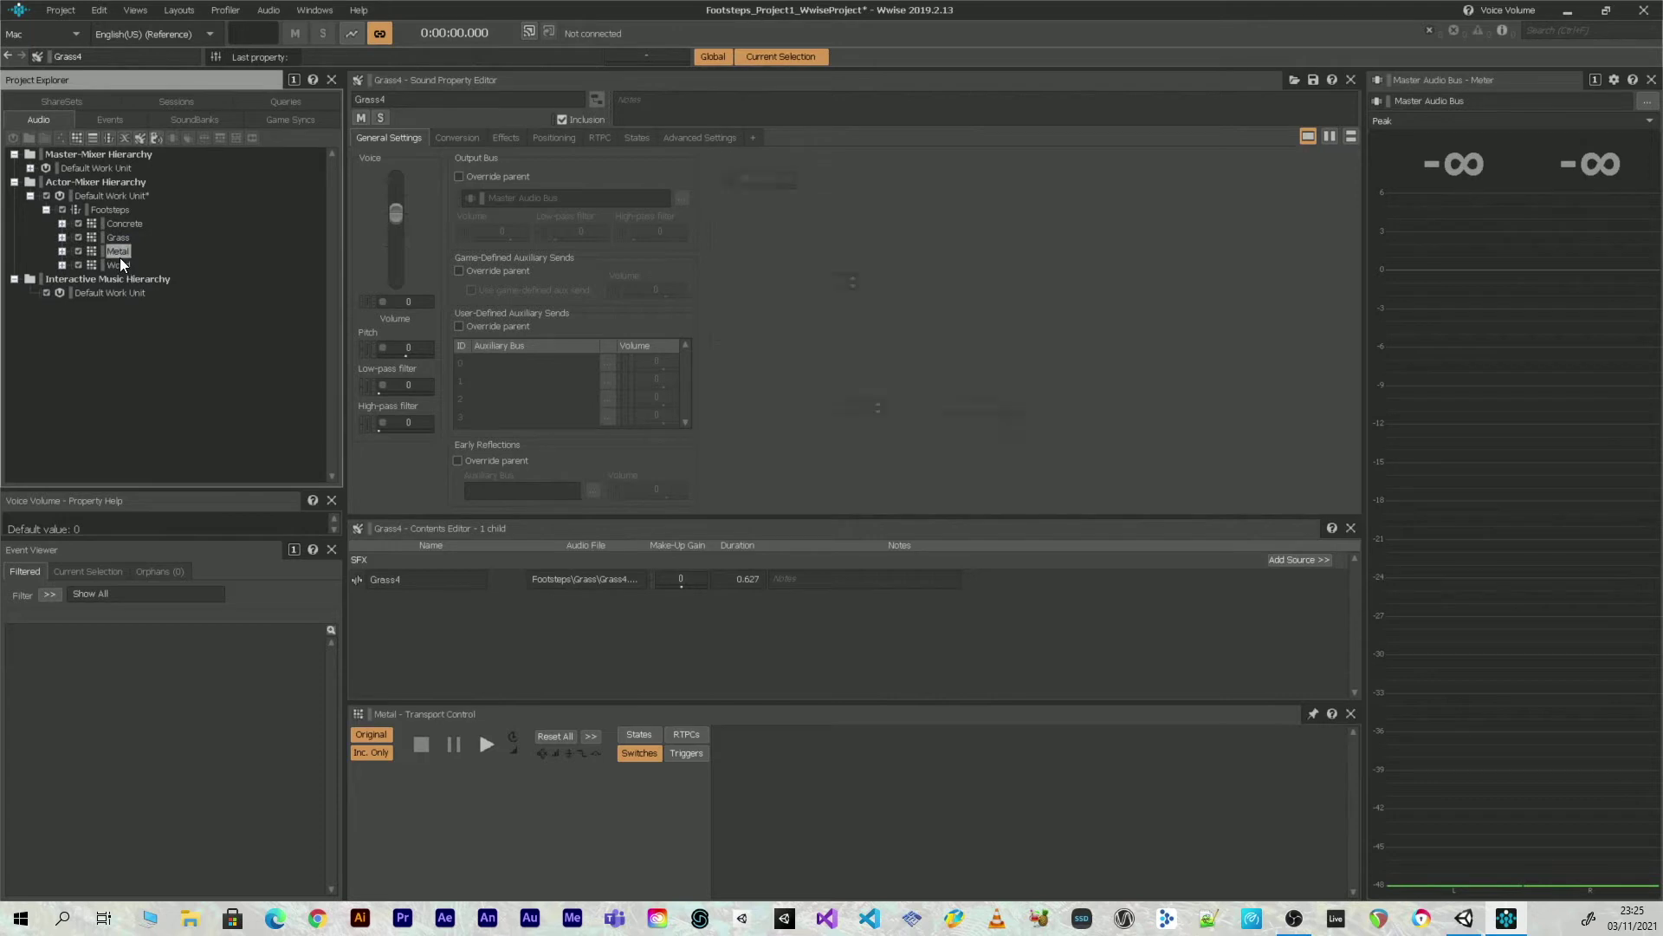
{"action": "key", "text": "space"}
{"action": "left_click", "coordinate": [119, 265]}
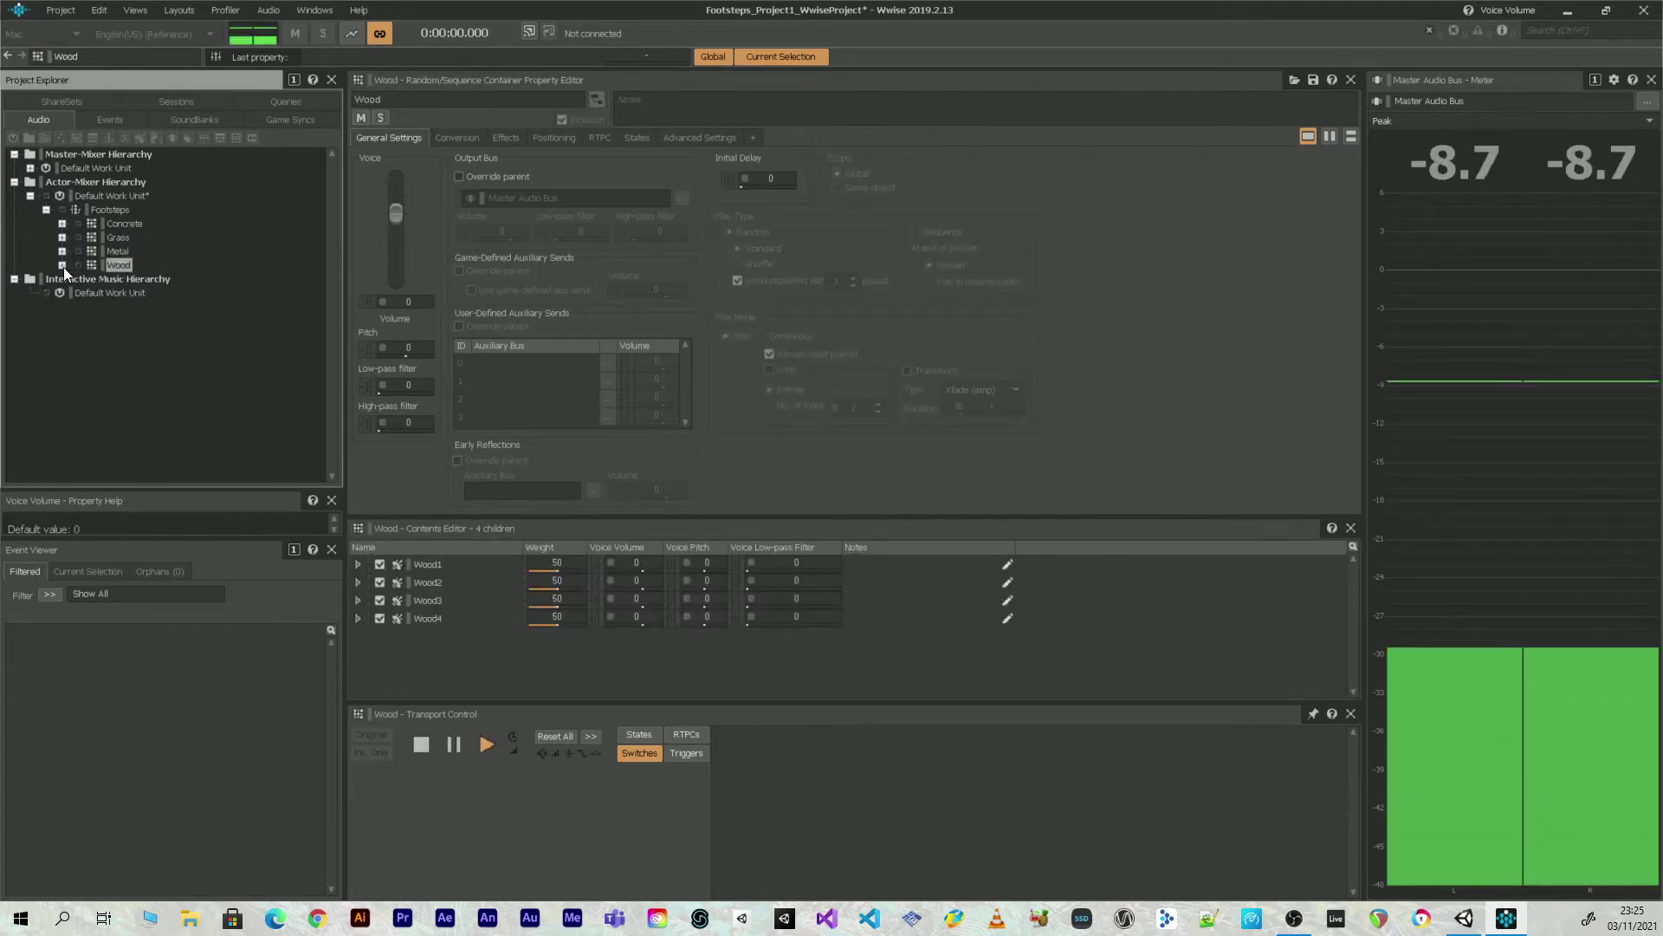
Expand the Wood random container and audition its sounds Wood1, Wood2 and Wood3 individually
{"action": "left_click", "coordinate": [62, 265]}
{"action": "key", "text": "space"}
{"action": "left_click", "coordinate": [137, 293]}
{"action": "key", "text": "space"}
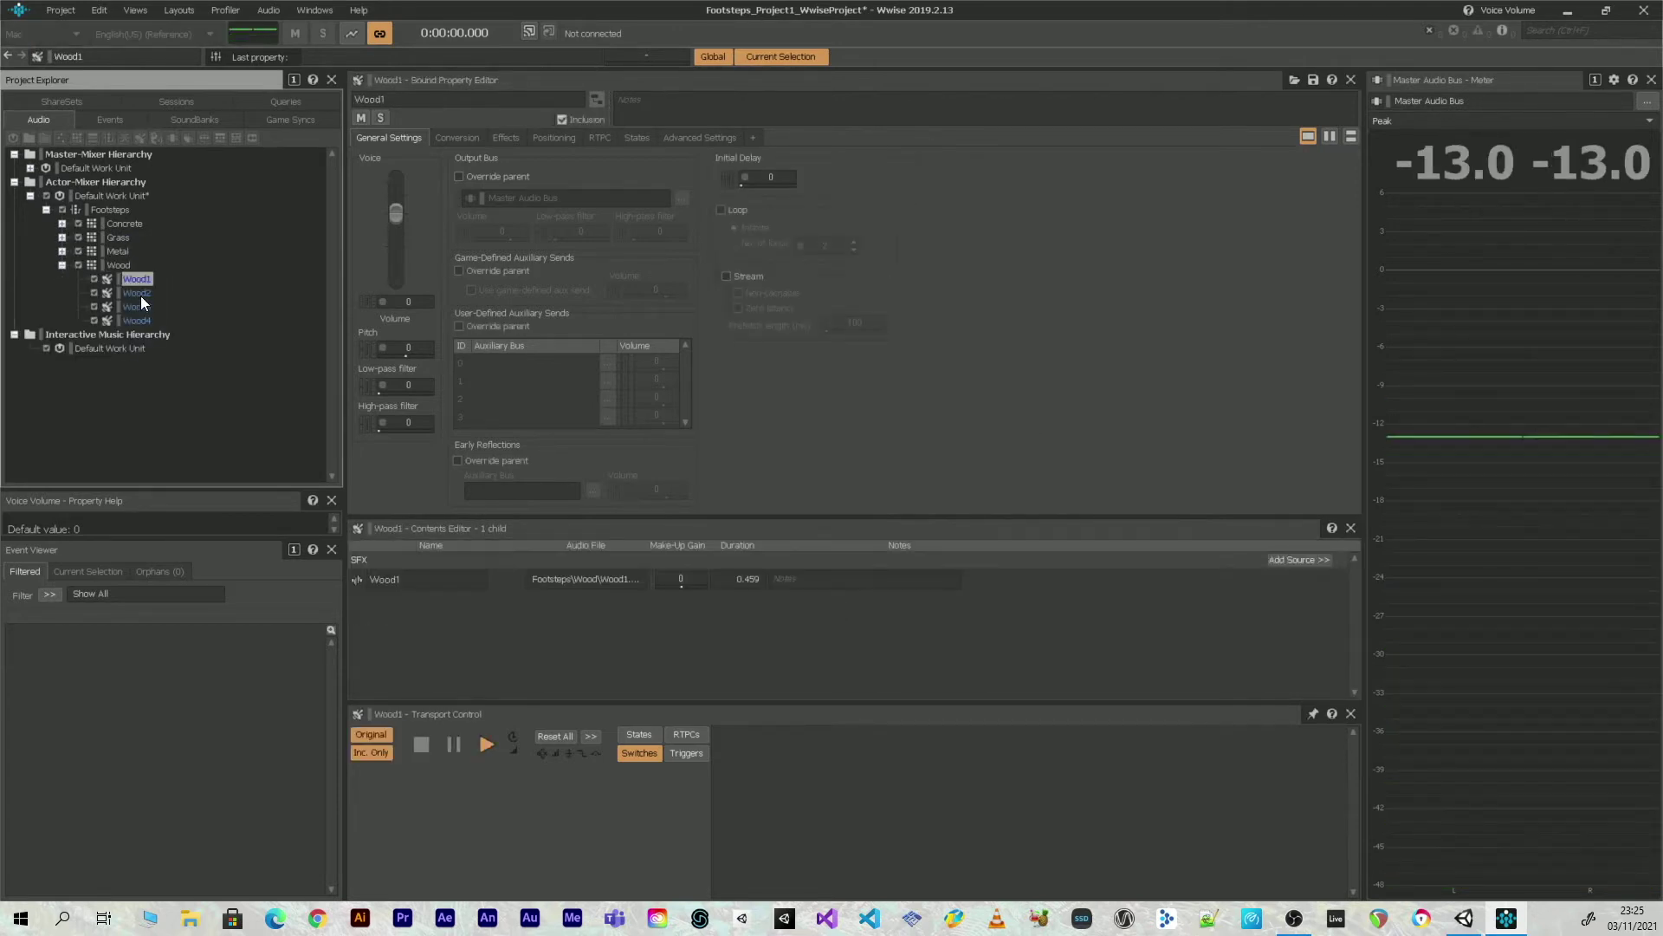
{"action": "key", "text": "space"}
{"action": "left_click", "coordinate": [139, 307]}
{"action": "key", "text": "space"}
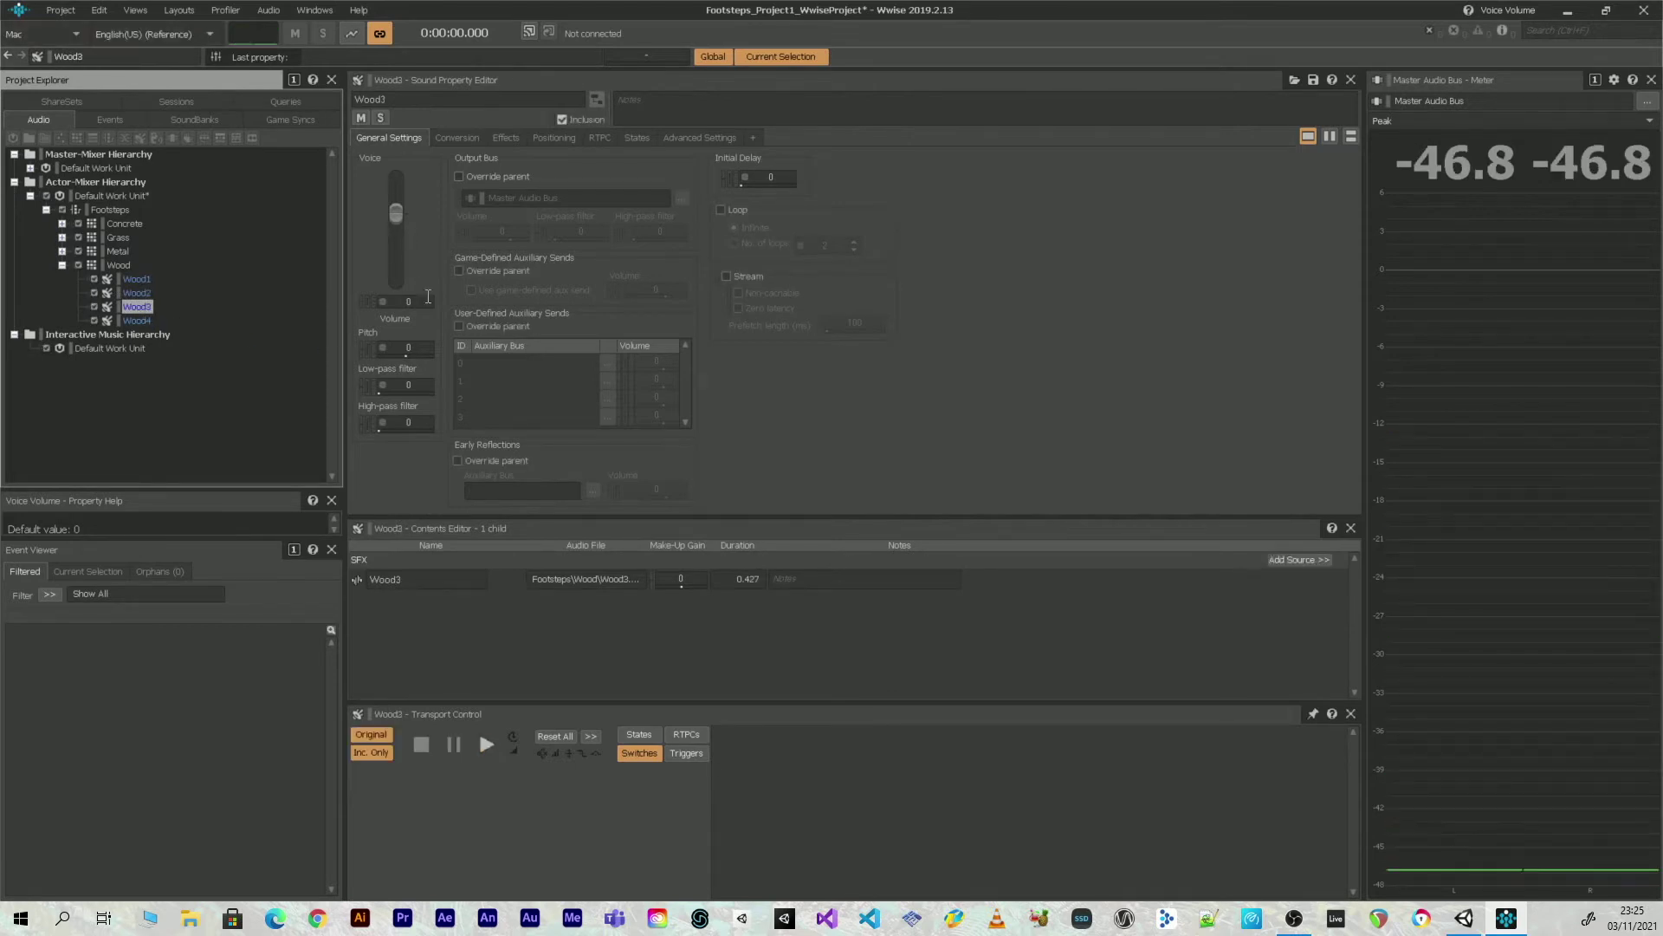
Set the Wood3 sound's voice volume to 8 and audition it along with the Wood random container
{"action": "left_click", "coordinate": [411, 302]}
{"action": "type", "text": "8"}
{"action": "key", "text": "Return"}
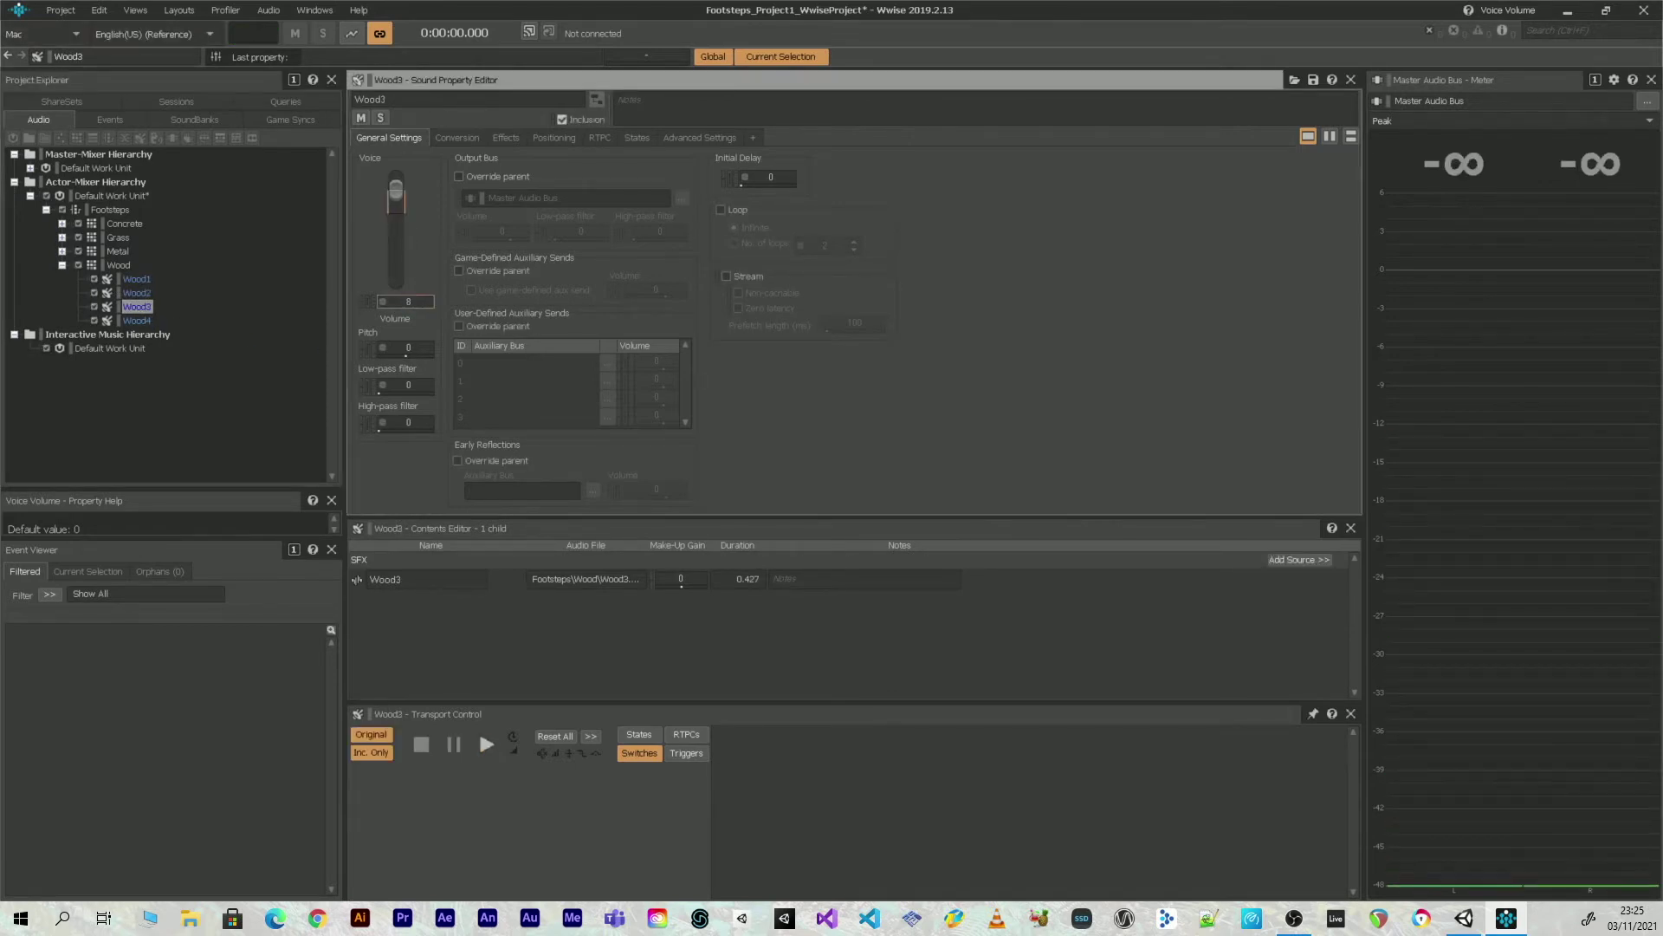
{"action": "key", "text": "space"}
{"action": "left_click", "coordinate": [110, 265]}
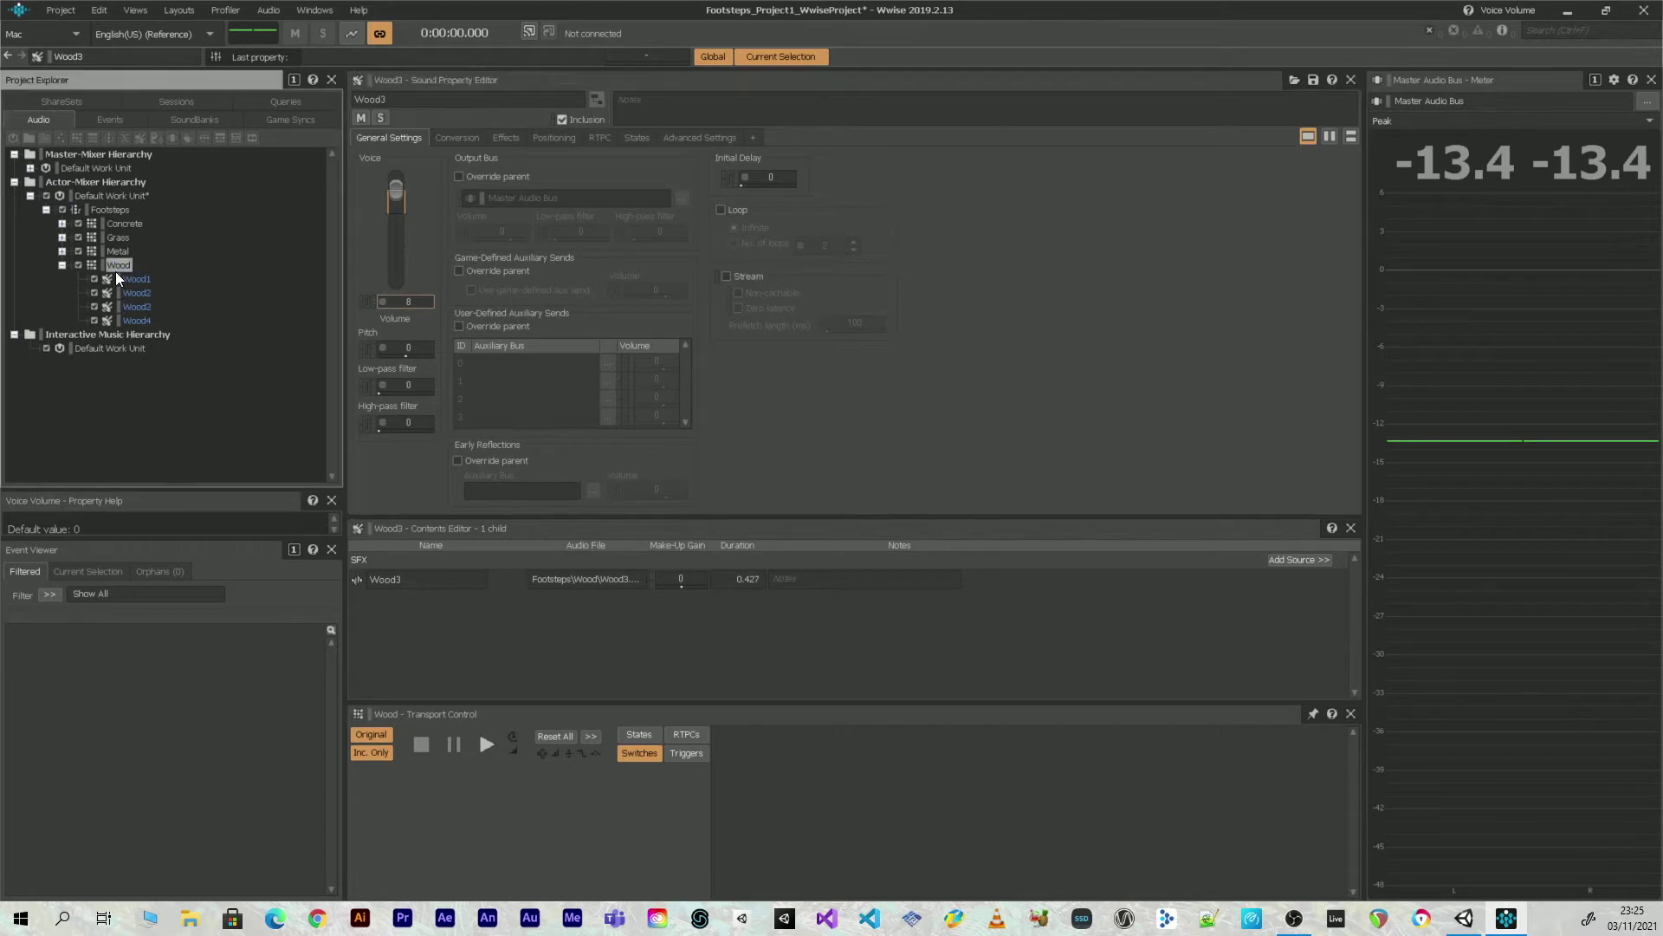
{"action": "key", "text": "space"}
{"action": "left_click", "coordinate": [61, 266]}
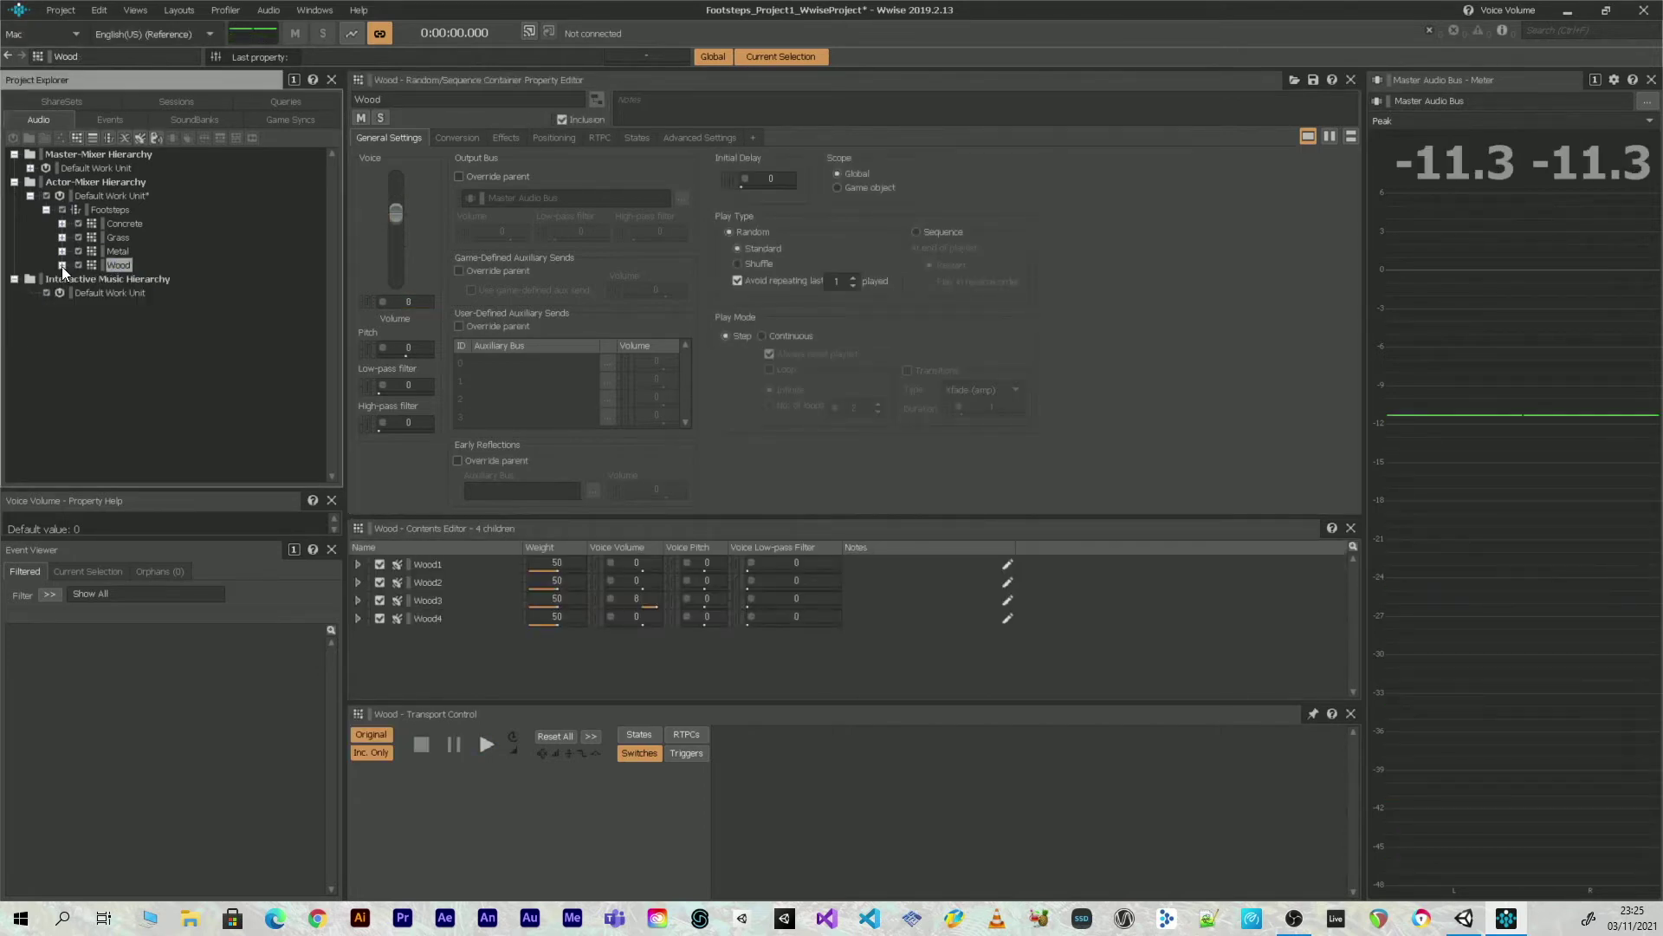
Create a switch group named Material in the Switches Default Work Unit
{"action": "left_click", "coordinate": [116, 211]}
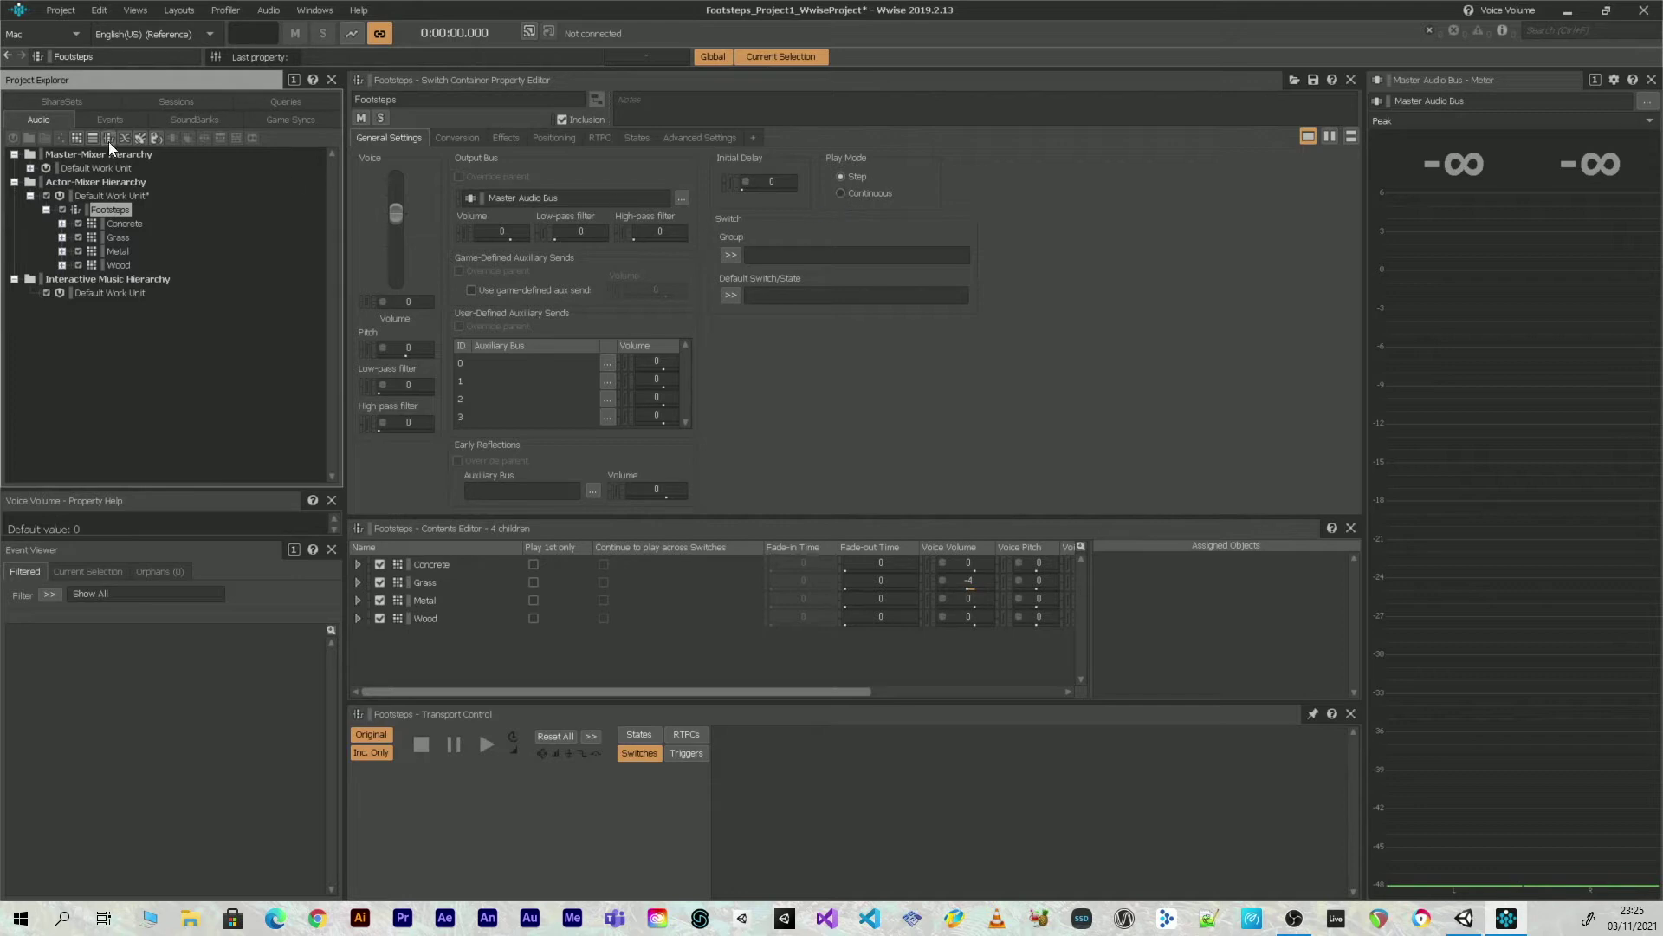
{"action": "left_click", "coordinate": [286, 122]}
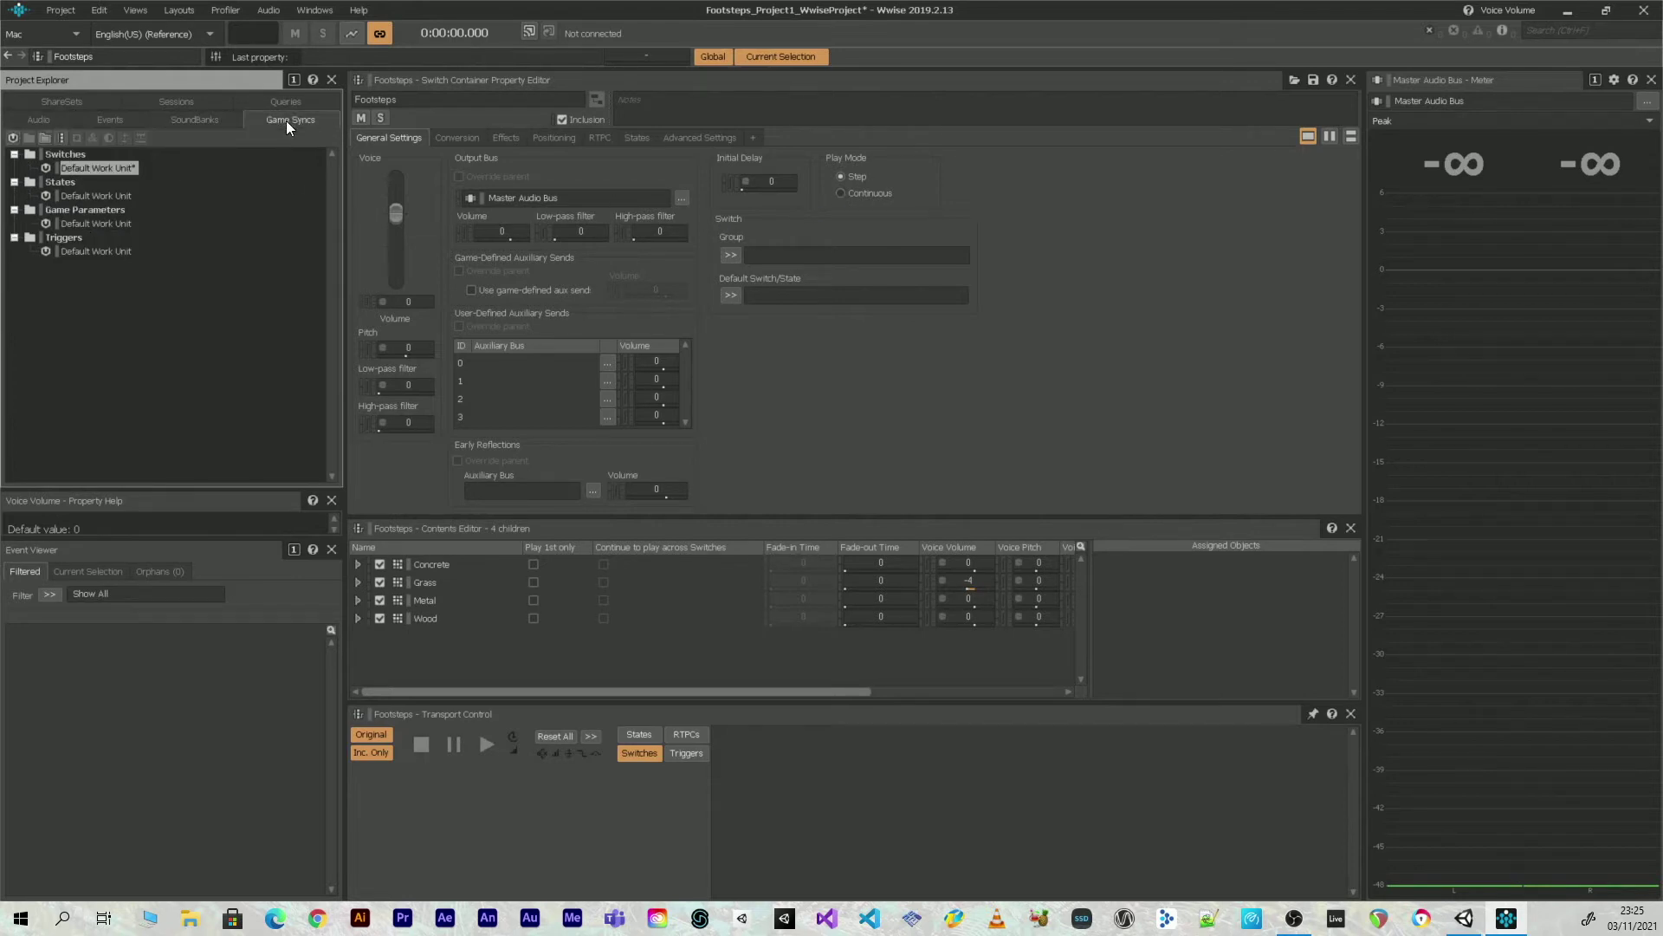
{"action": "right_click", "coordinate": [88, 167]}
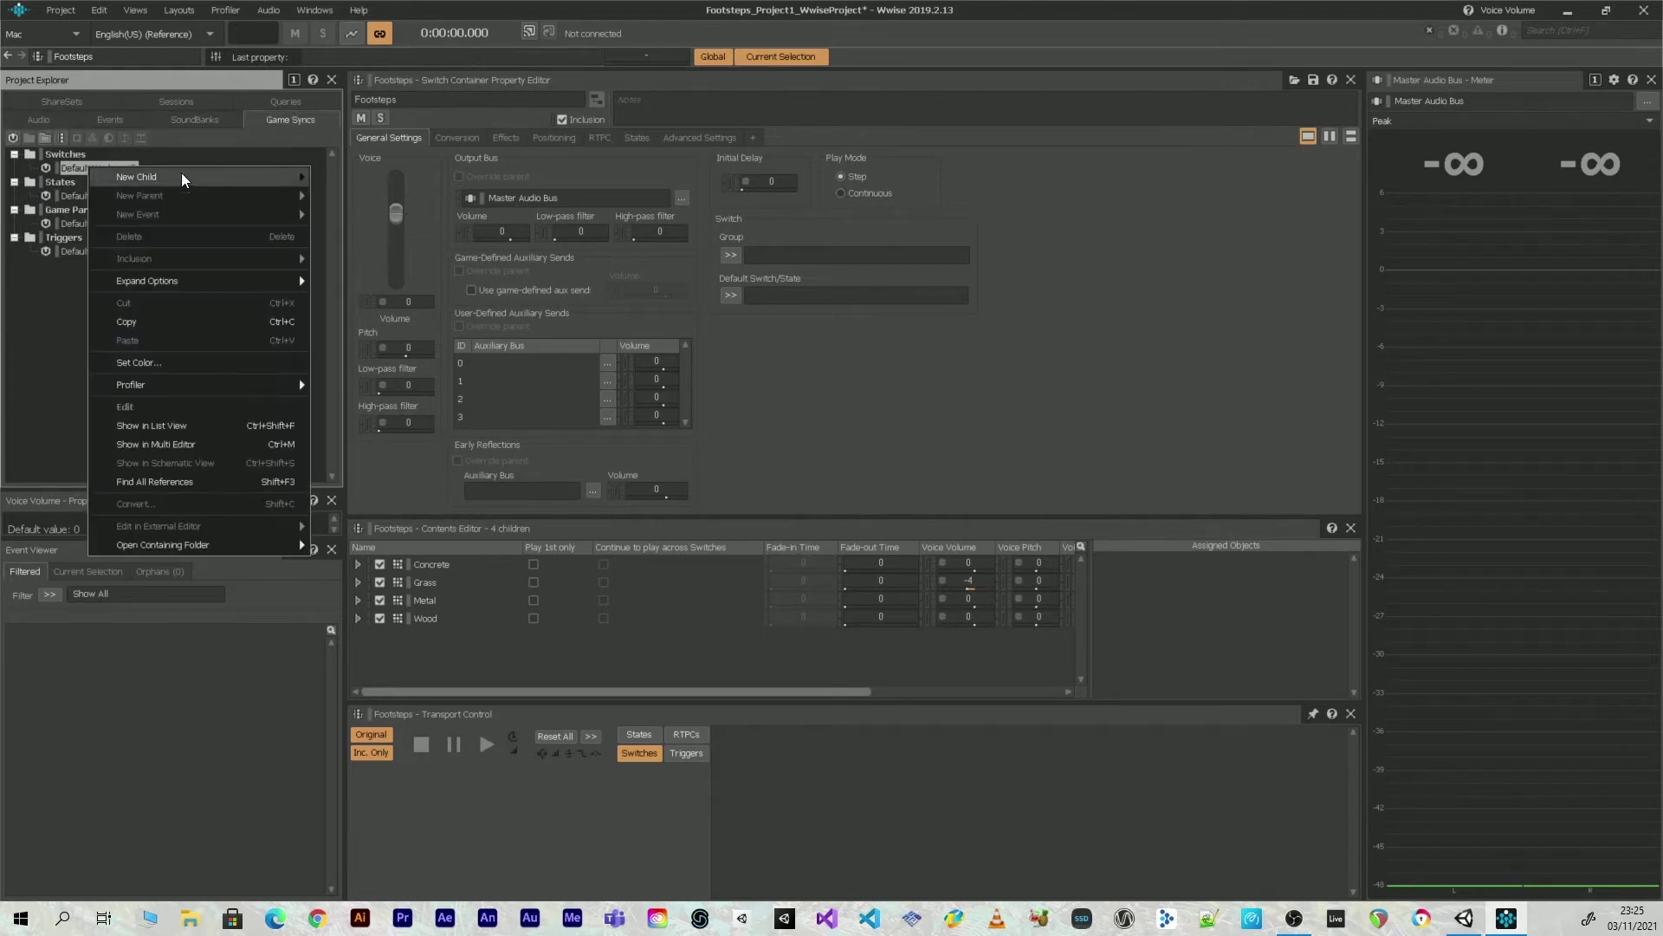
{"action": "mouse_move", "coordinate": [212, 176]}
{"action": "left_click", "coordinate": [376, 214]}
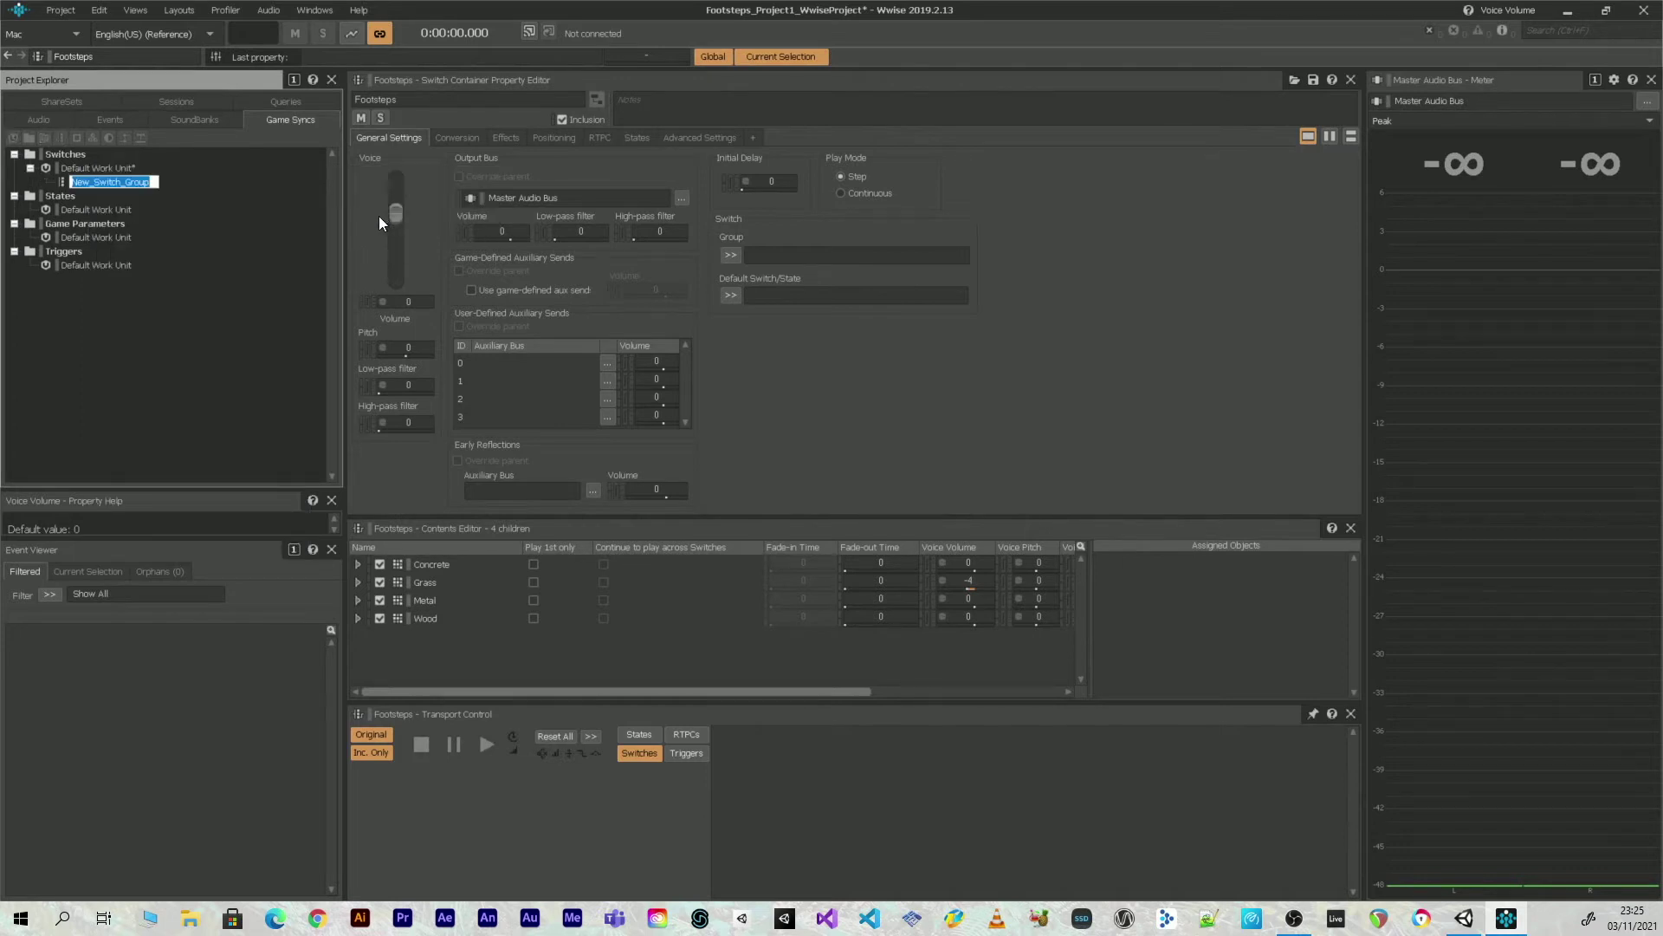
{"action": "type", "text": "Material"}
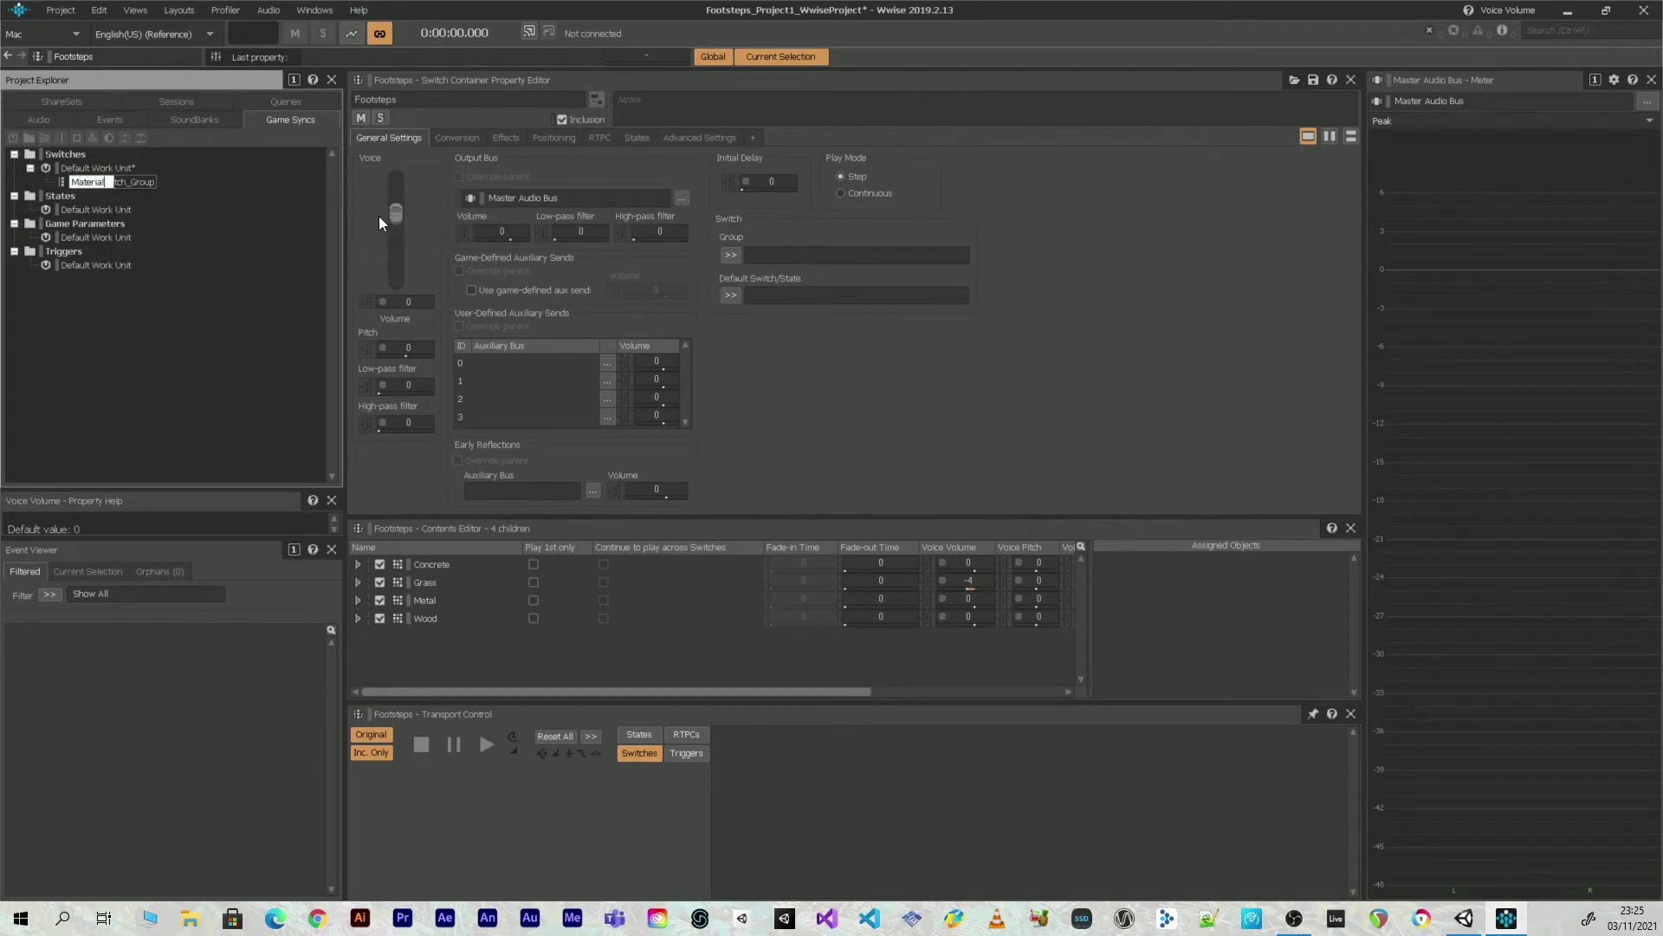
{"action": "key", "text": "Return"}
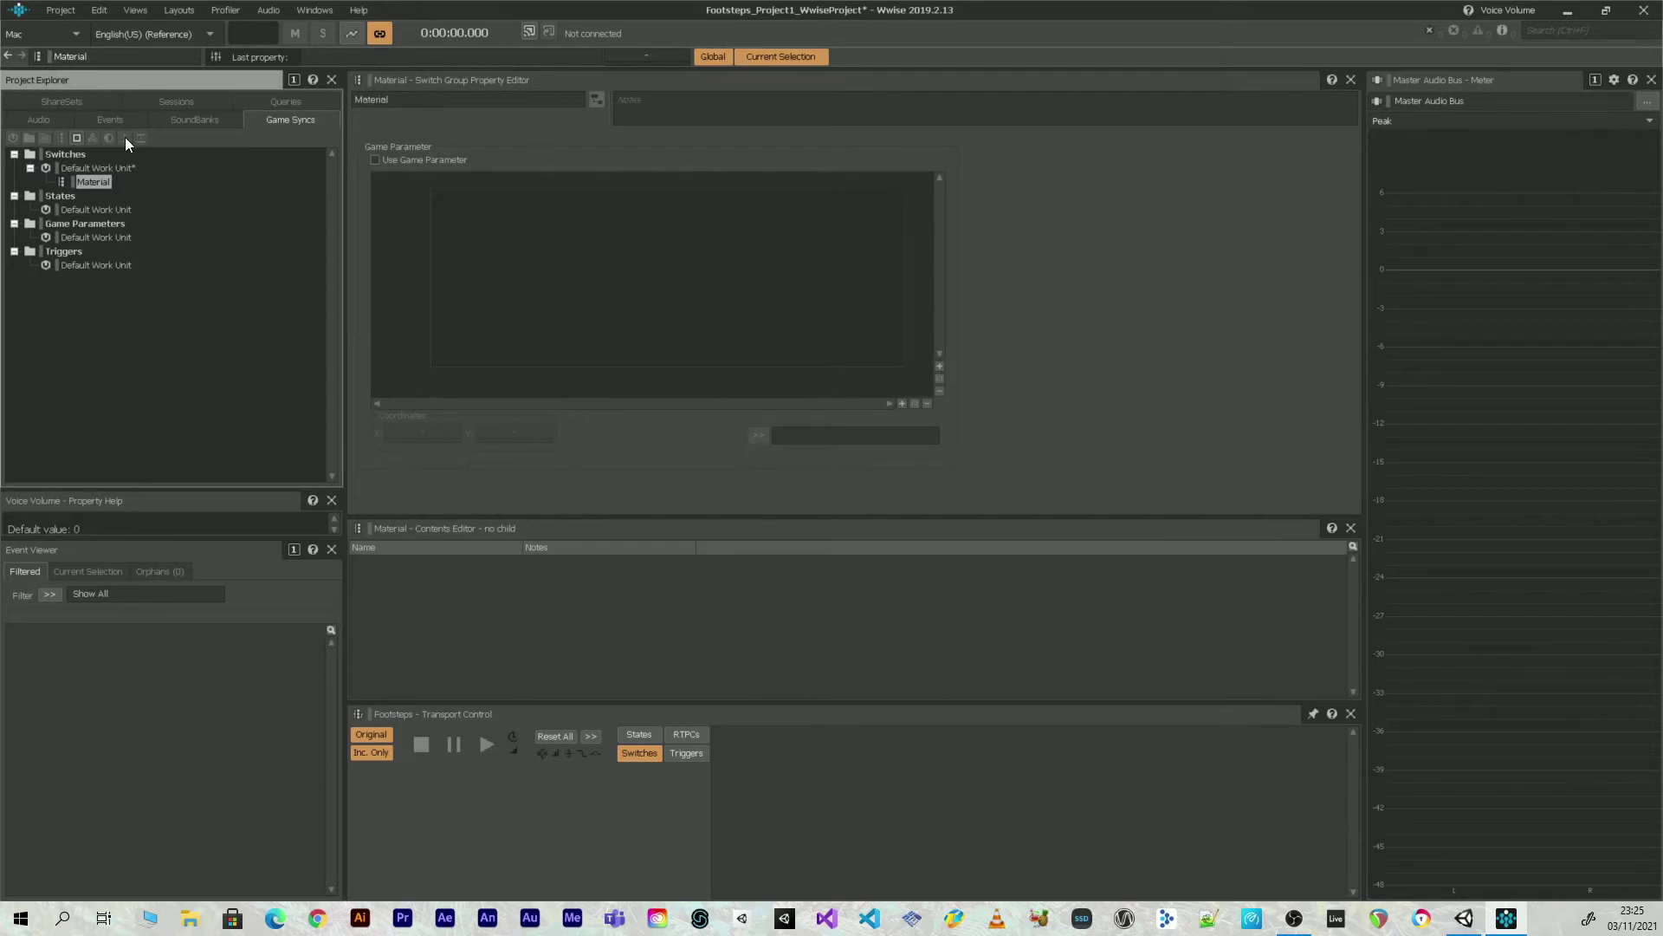
Add two switches named Wood and Grass to the Material switch group
{"action": "left_click", "coordinate": [77, 138]}
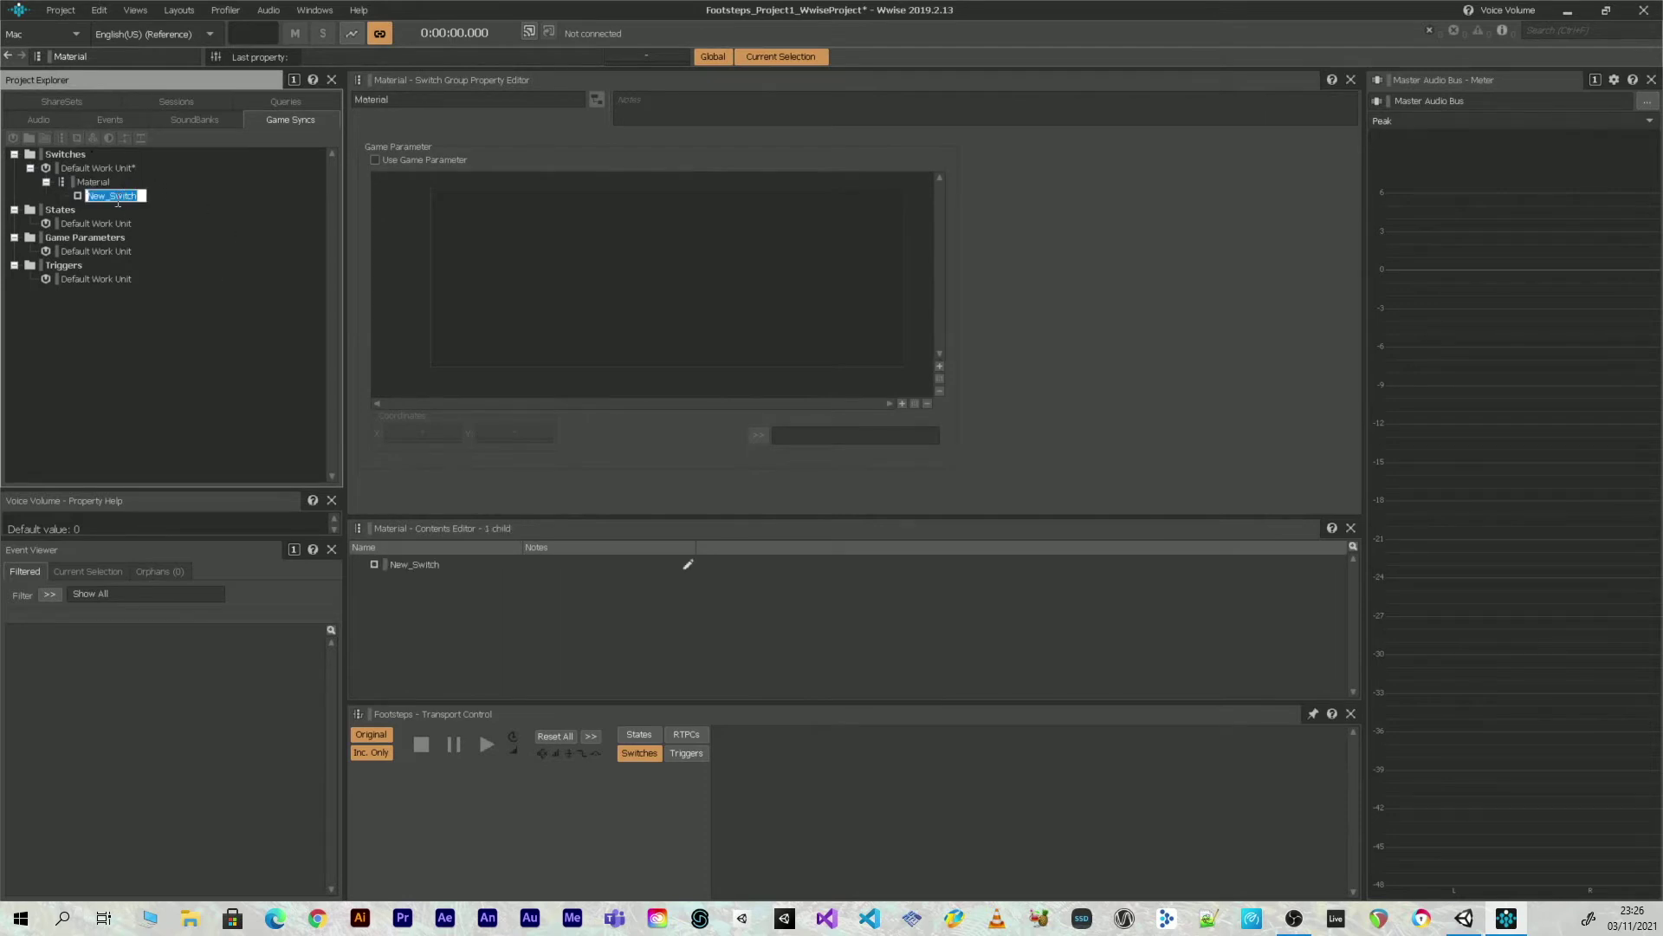
{"action": "type", "text": "Wood"}
{"action": "key", "text": "Return"}
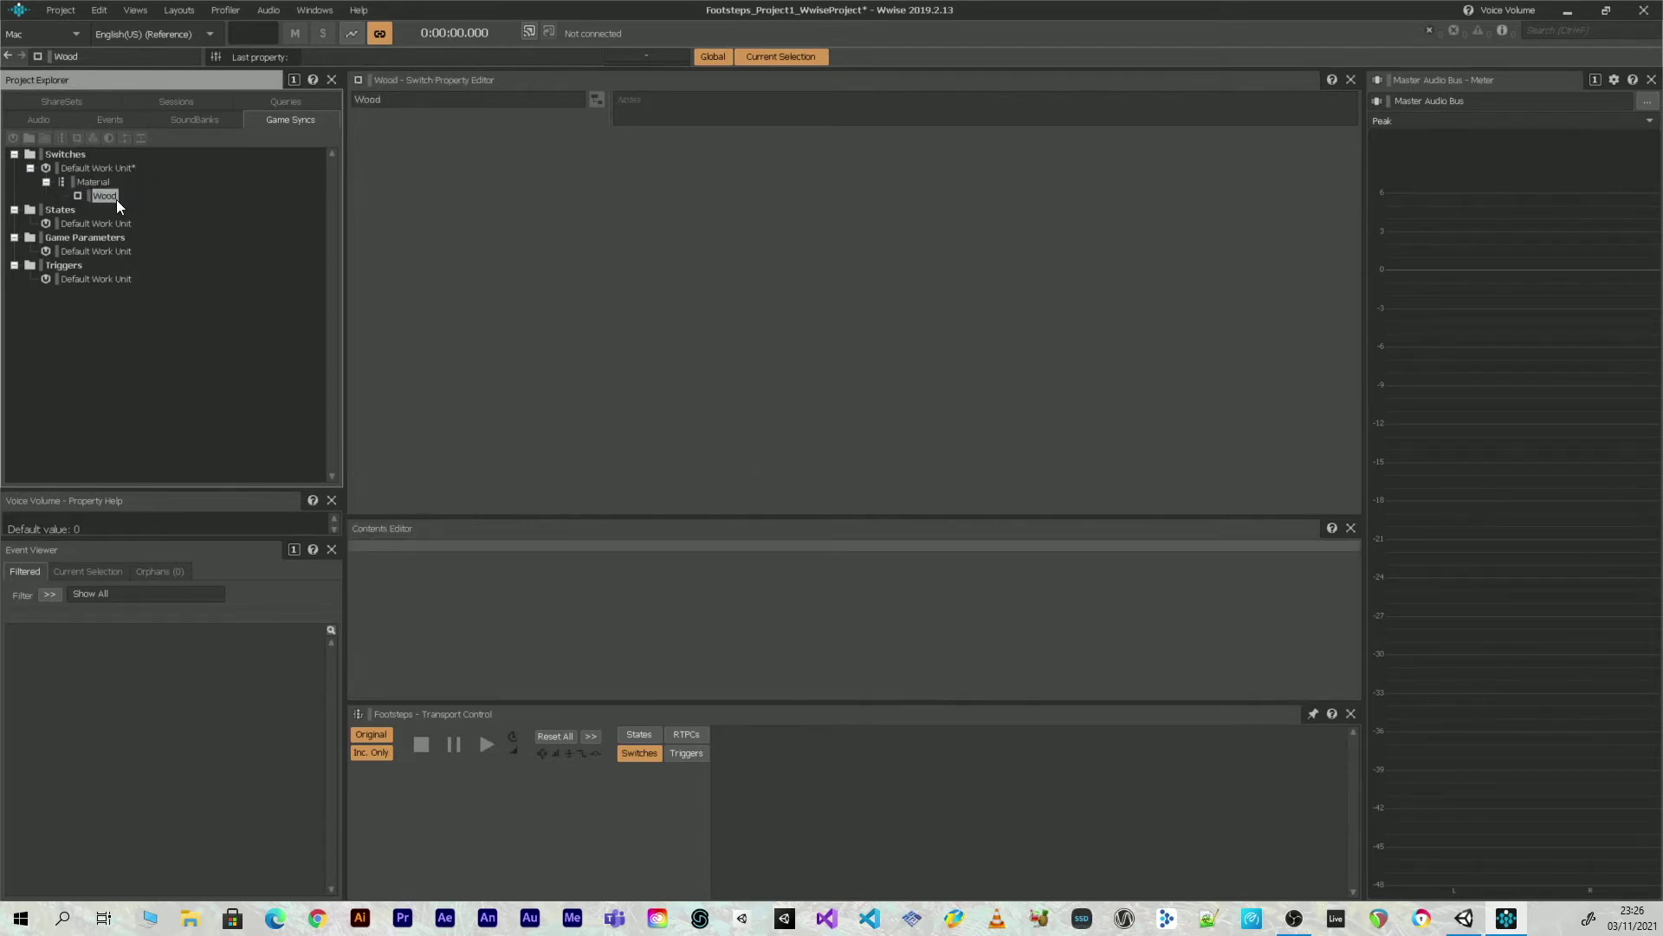
{"action": "left_click", "coordinate": [93, 181]}
{"action": "left_click", "coordinate": [78, 136]}
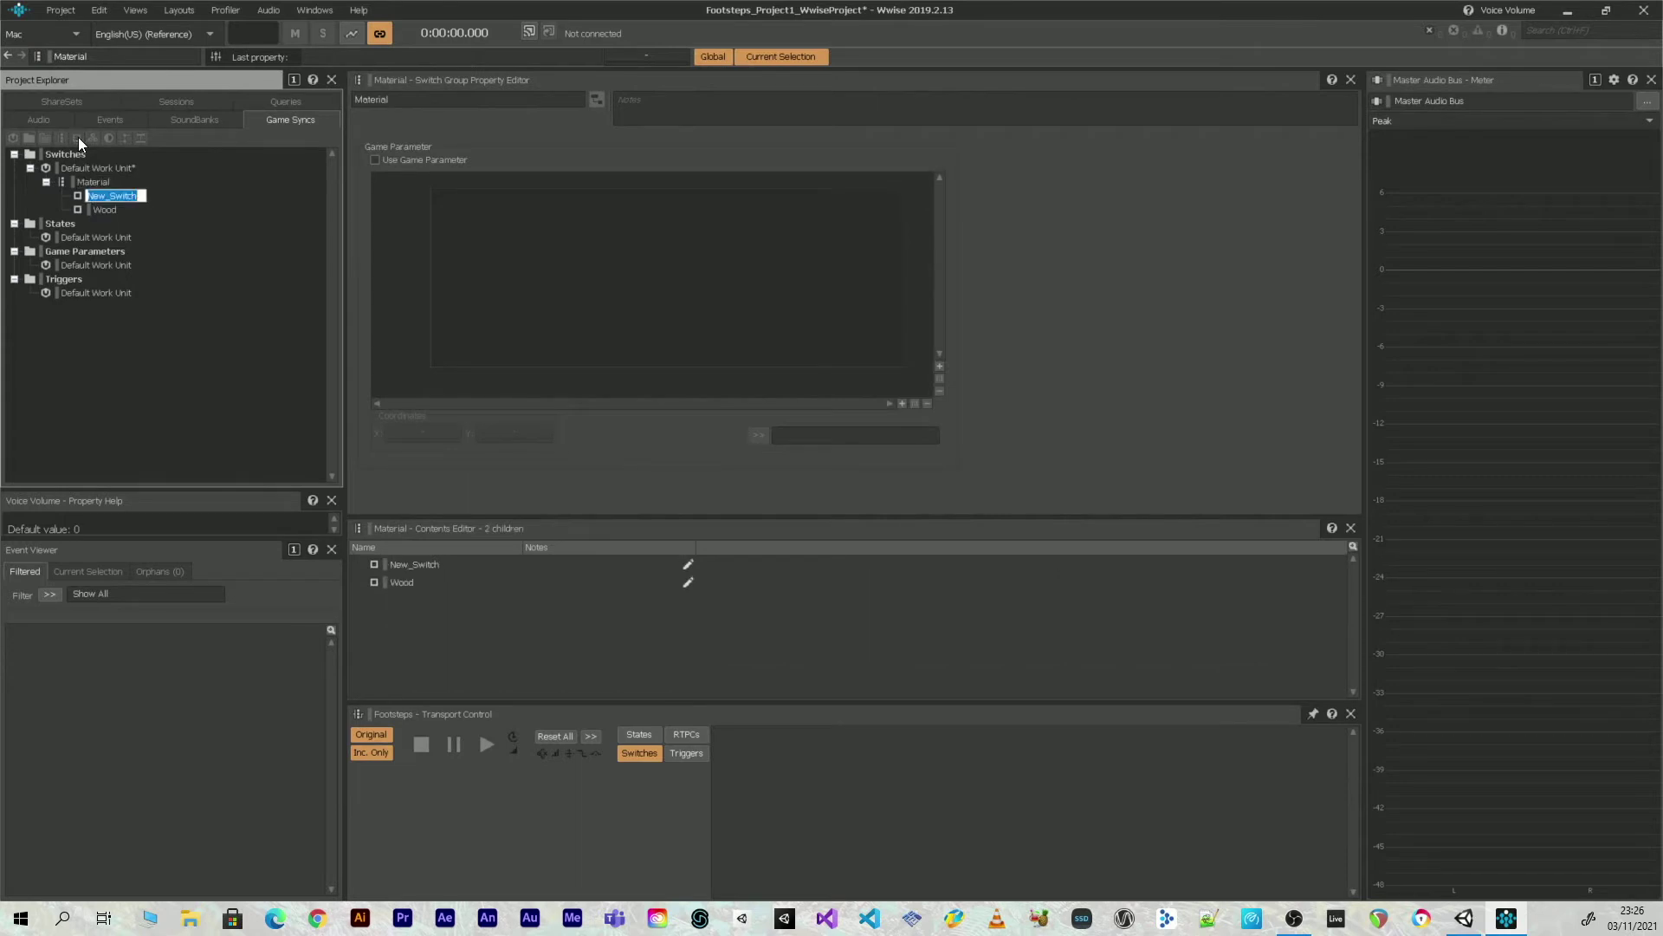
{"action": "type", "text": "Grass"}
{"action": "key", "text": "Return"}
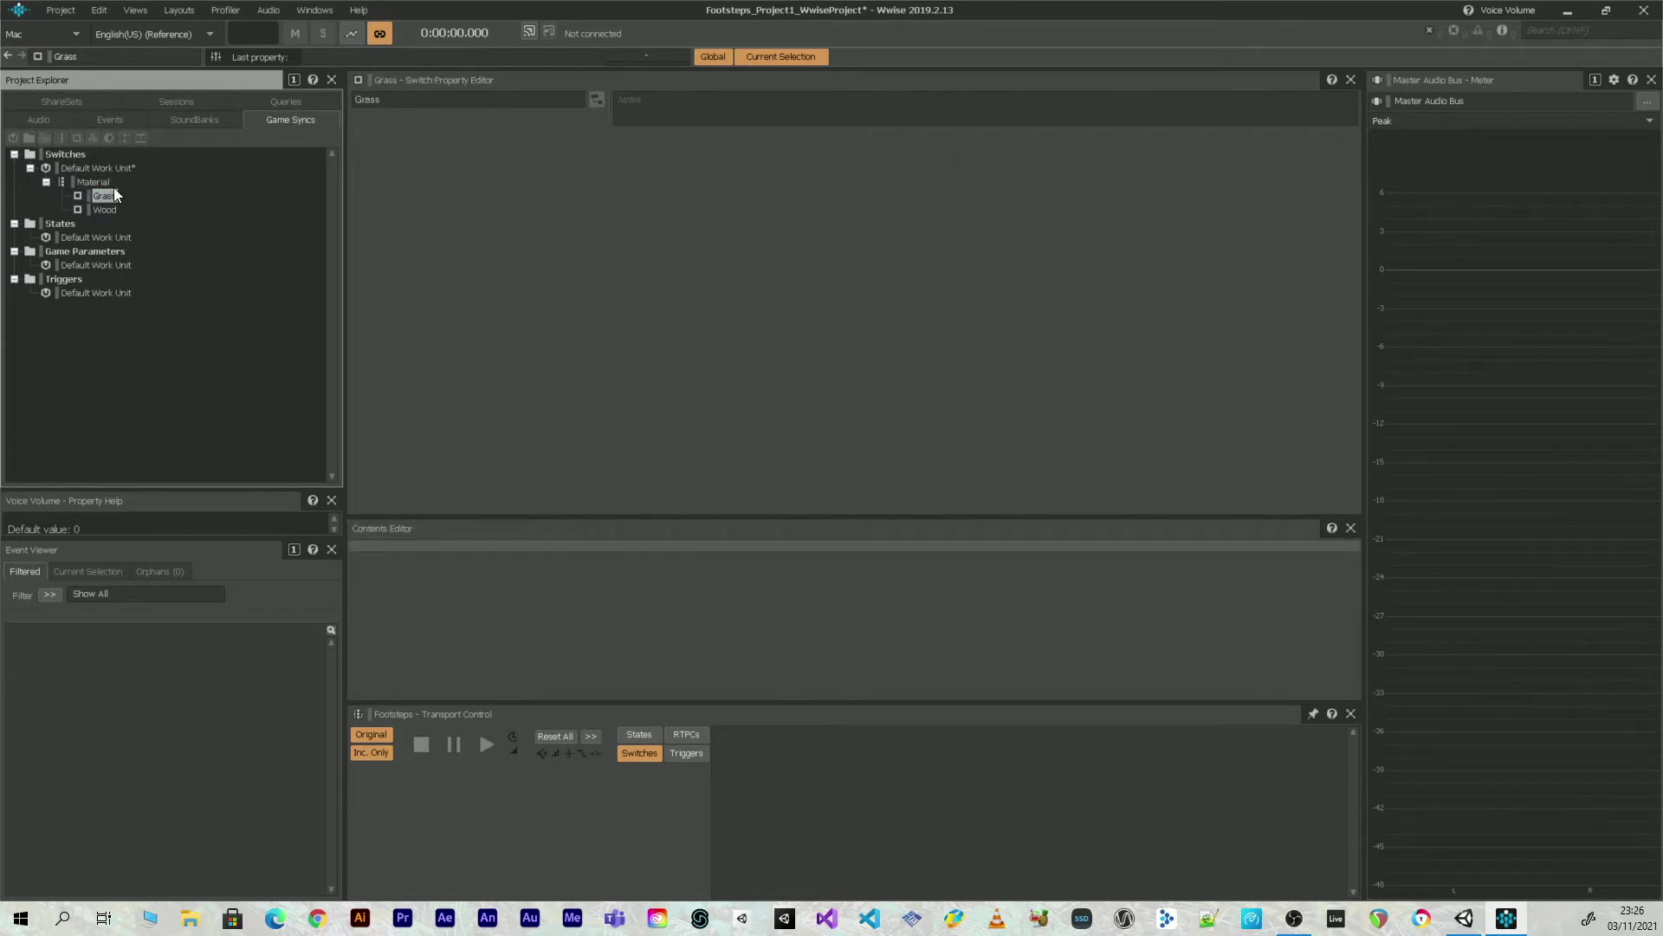
Add two more switches named Metal and Concrete to the Material switch group
{"action": "left_click", "coordinate": [88, 181]}
{"action": "left_click", "coordinate": [74, 137]}
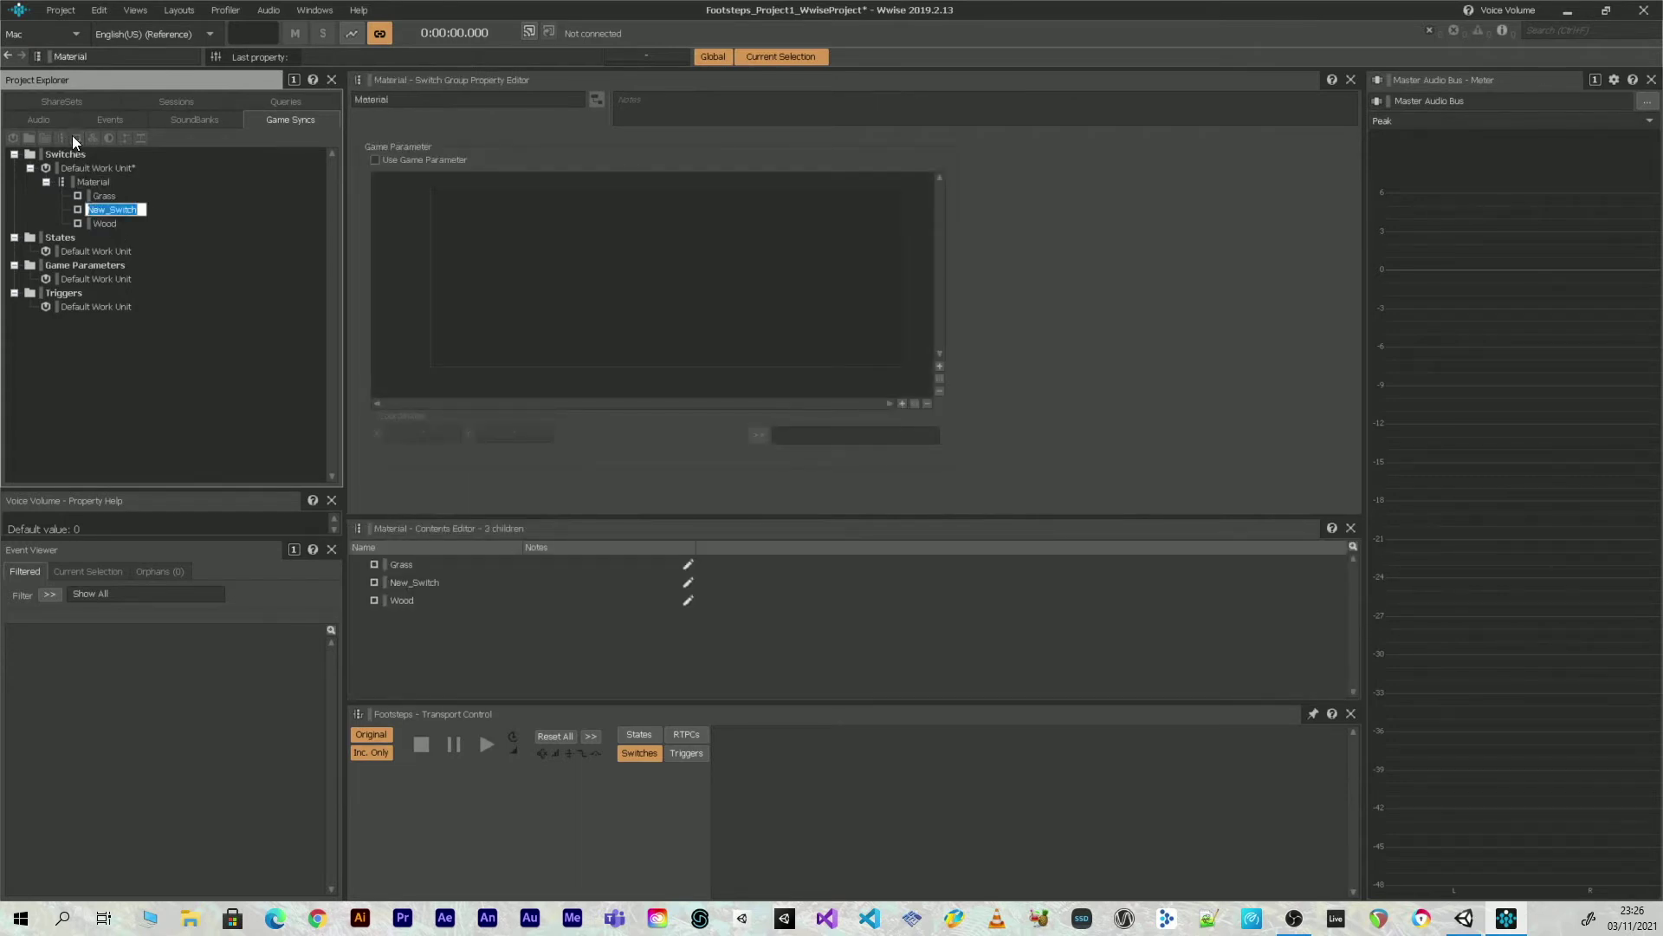
{"action": "type", "text": "Metal"}
{"action": "key", "text": "Return"}
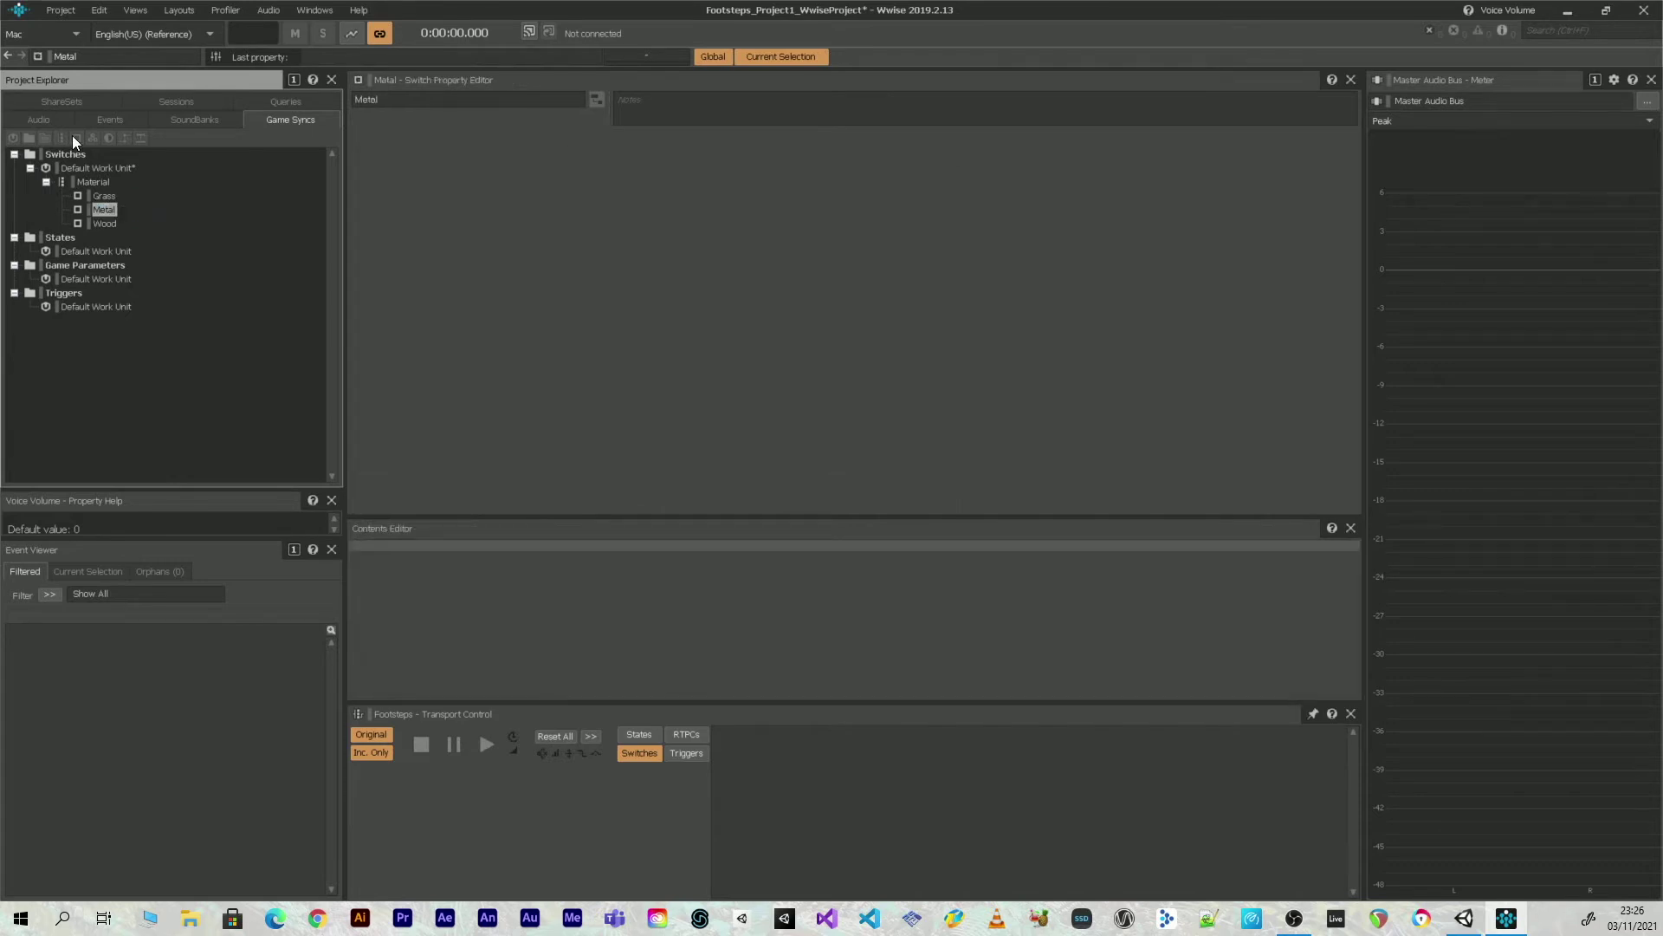
{"action": "left_click", "coordinate": [91, 182]}
{"action": "left_click", "coordinate": [75, 138]}
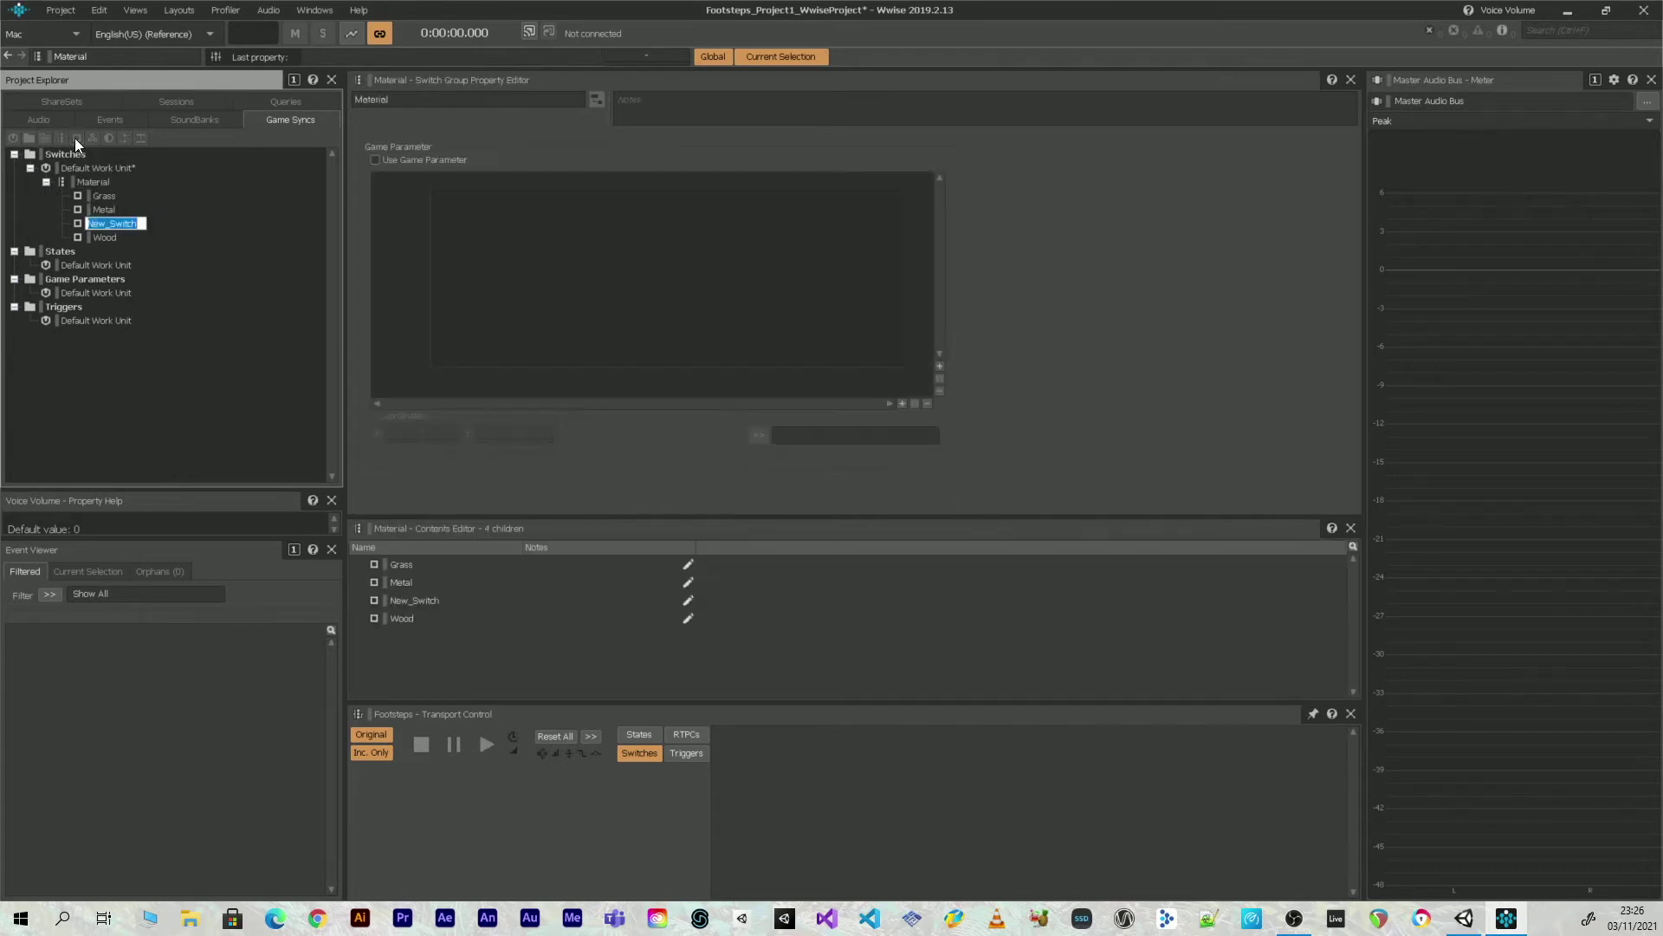
{"action": "type", "text": "Concrete"}
{"action": "key", "text": "Return"}
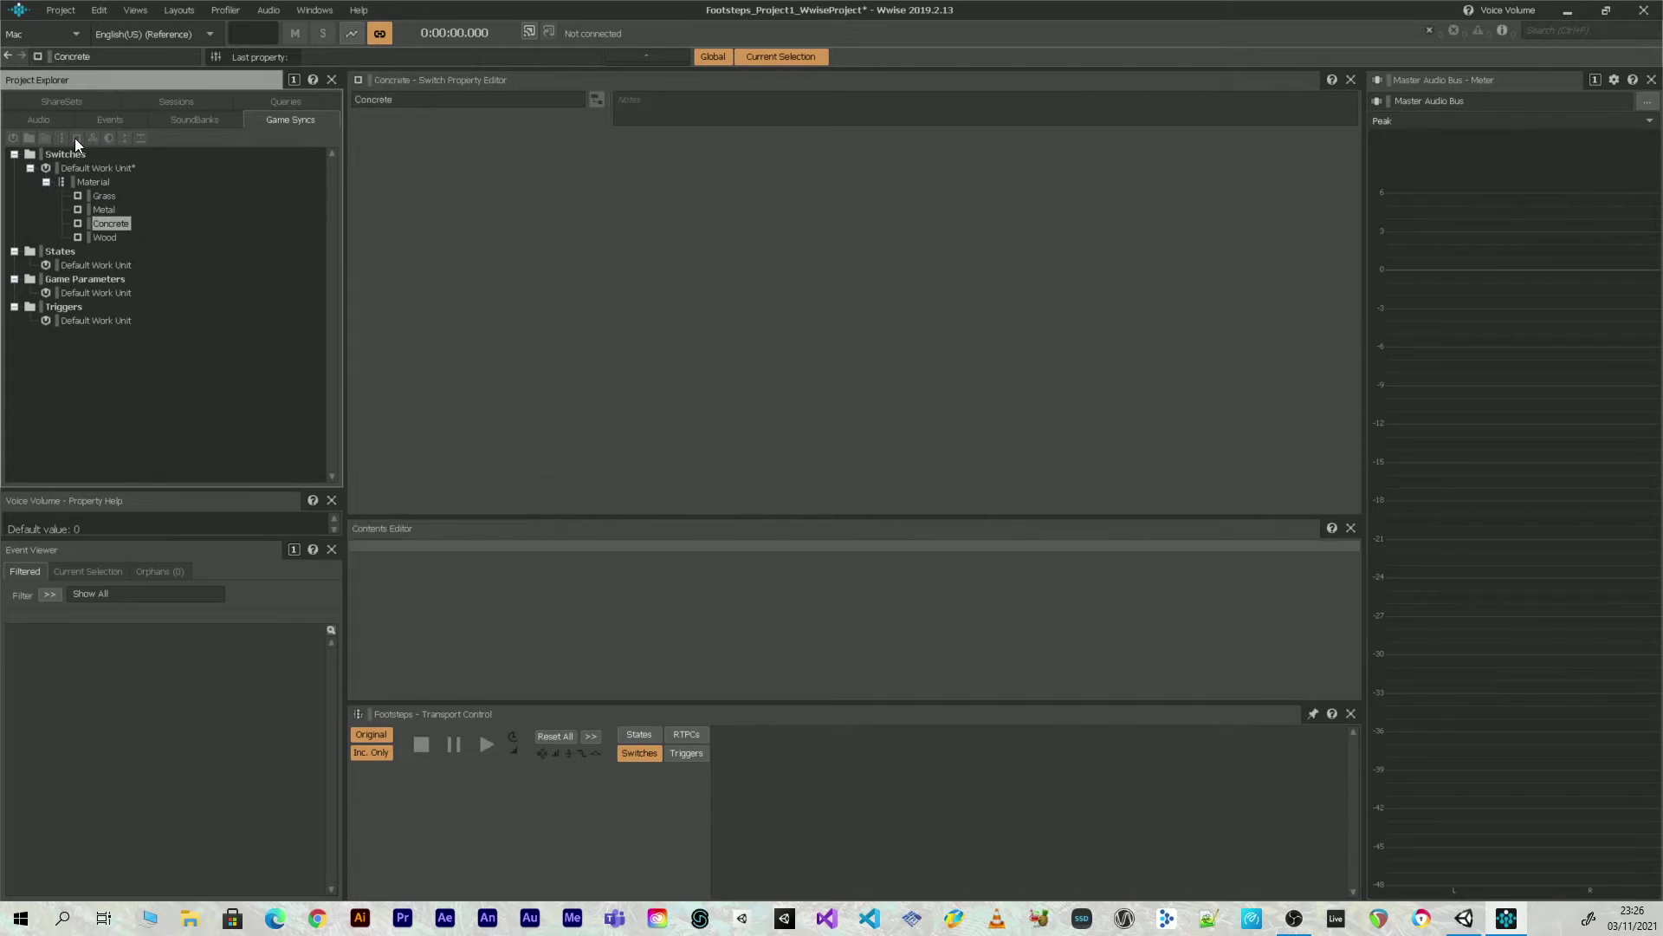
Assign the Material switch group to the Footsteps switch container and make Wood its default switch
{"action": "left_click", "coordinate": [90, 182]}
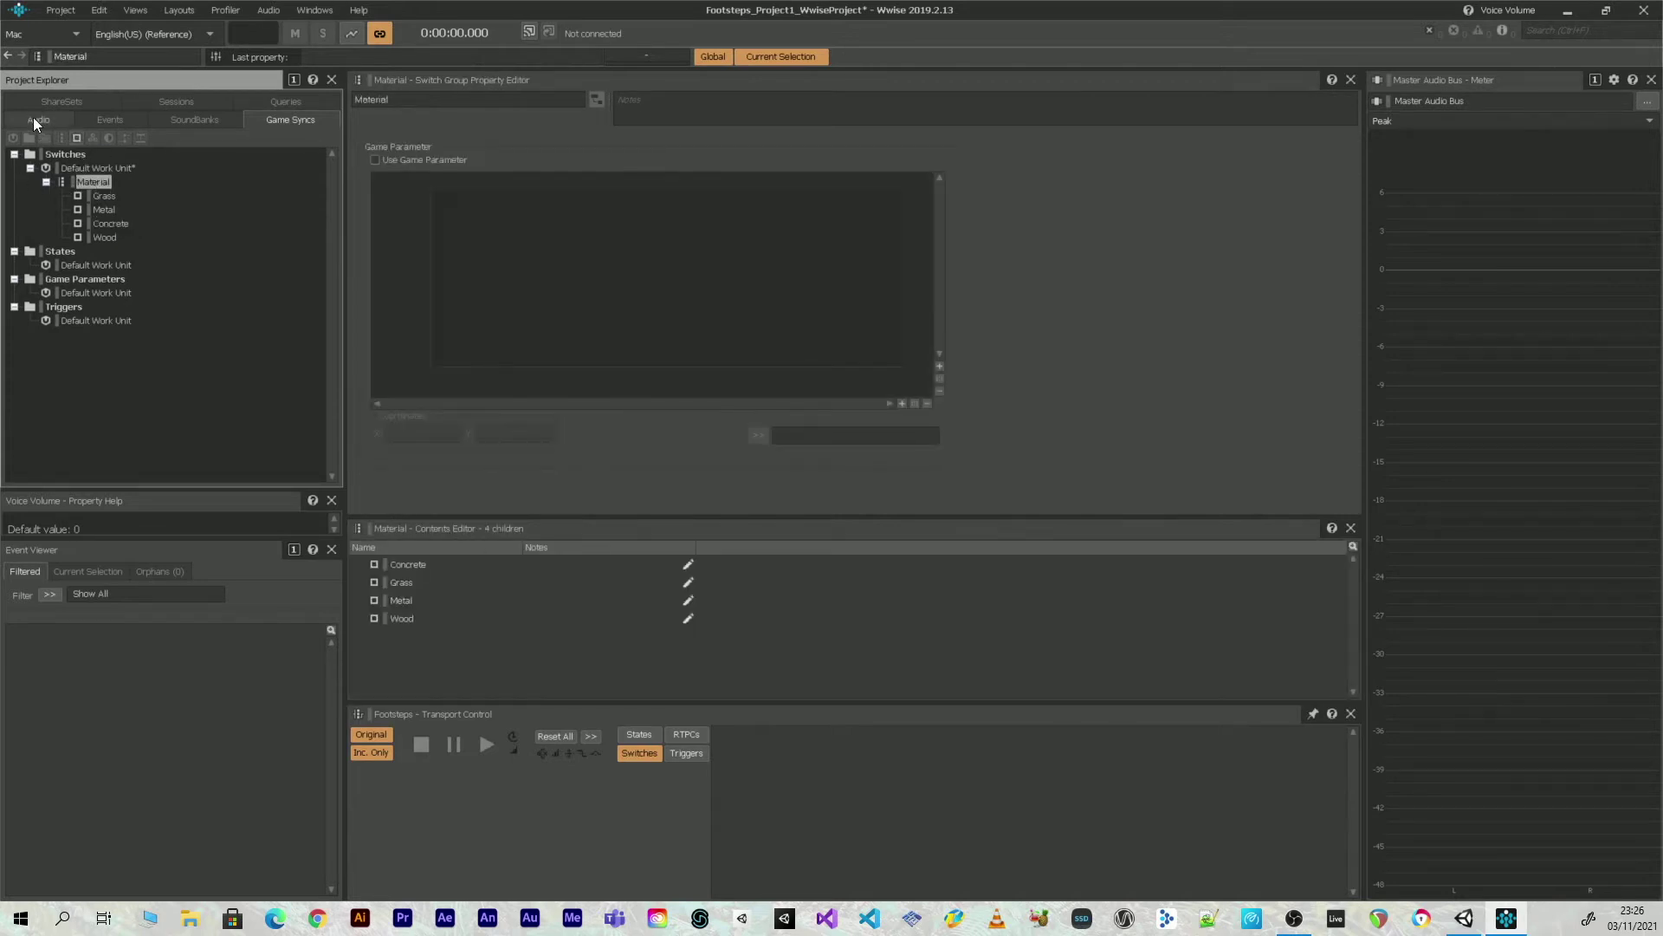
{"action": "left_click", "coordinate": [34, 119]}
{"action": "left_click", "coordinate": [108, 210]}
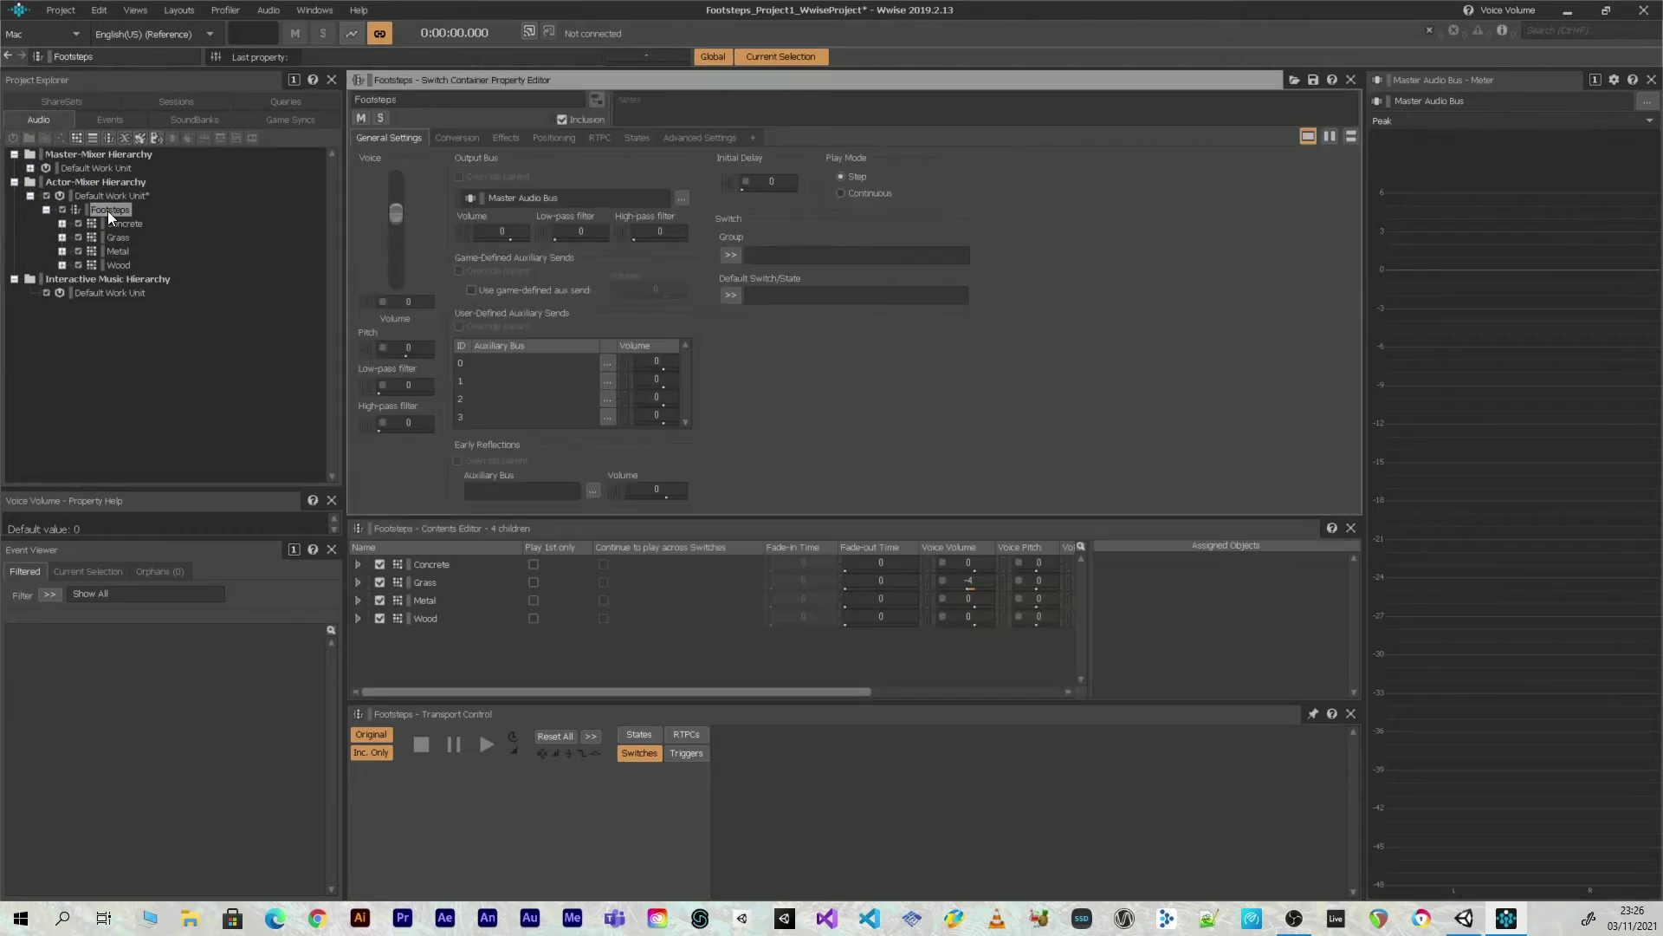
{"action": "left_click", "coordinate": [731, 255]}
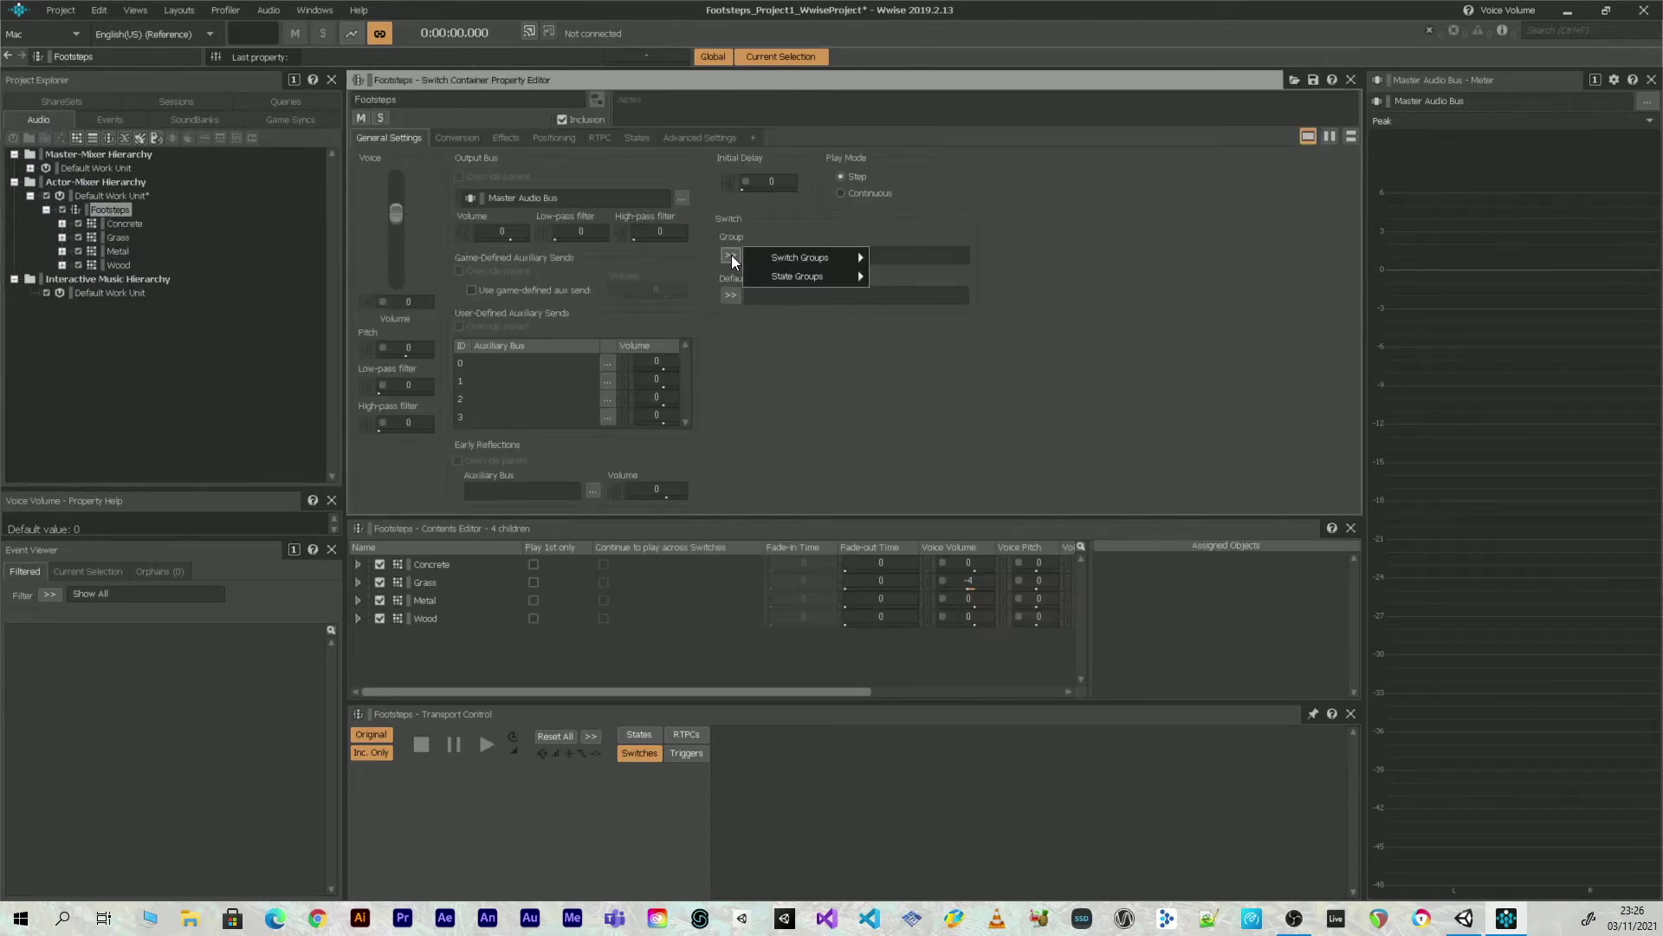
{"action": "mouse_move", "coordinate": [794, 257]}
{"action": "left_click", "coordinate": [940, 278]}
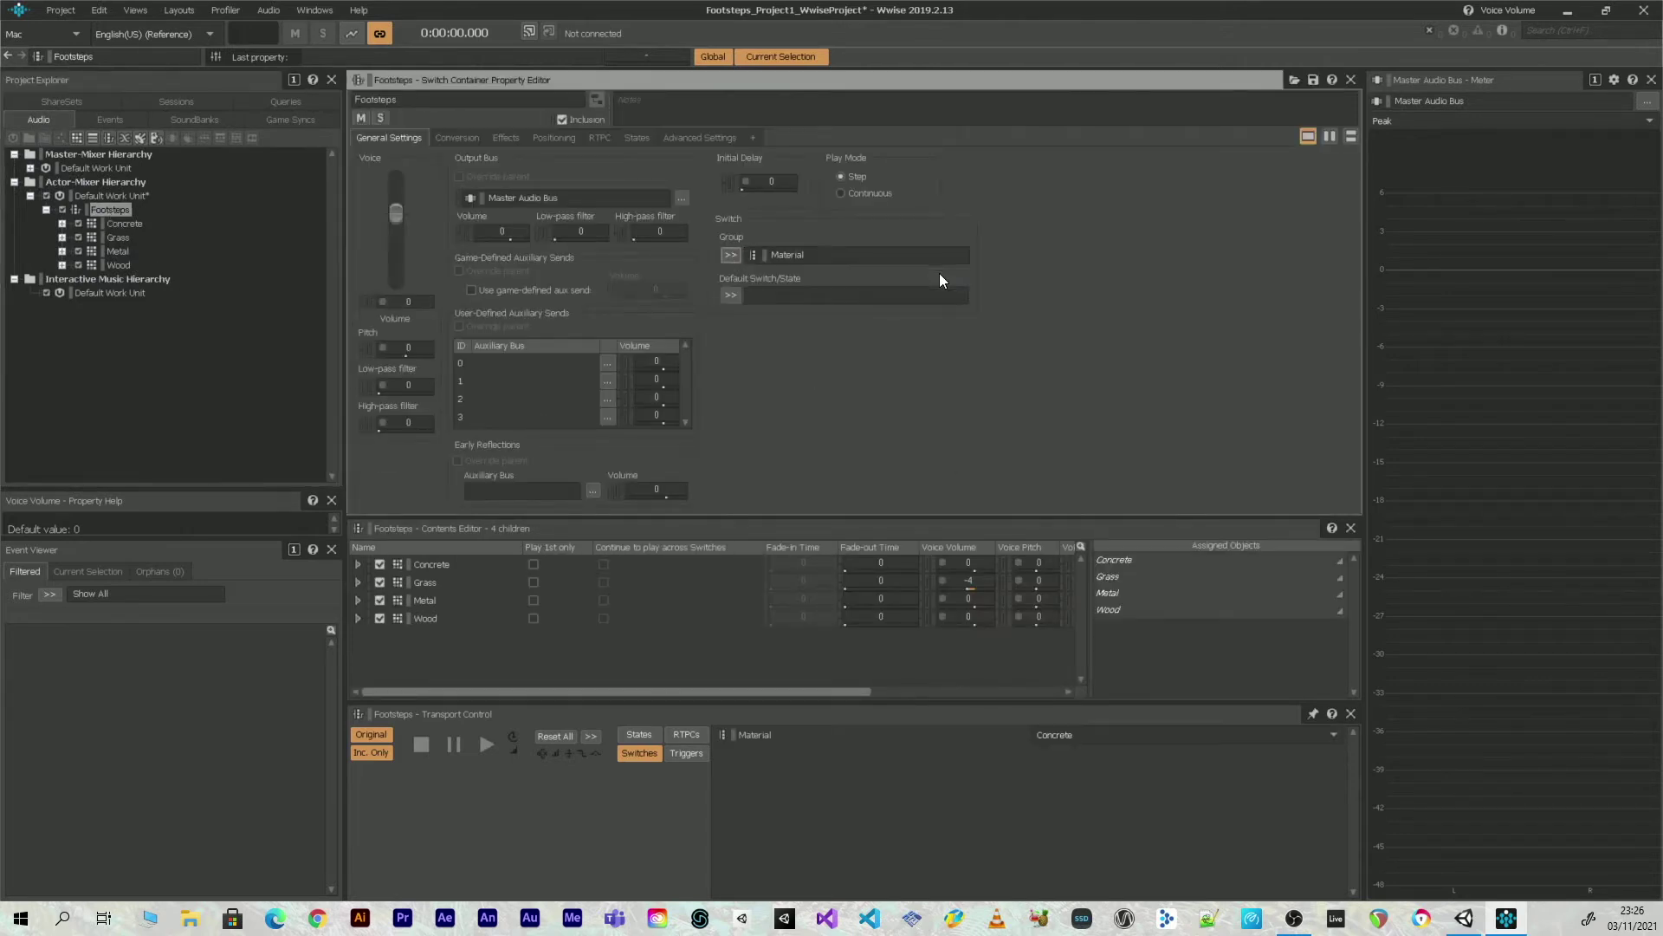
{"action": "left_click", "coordinate": [733, 296]}
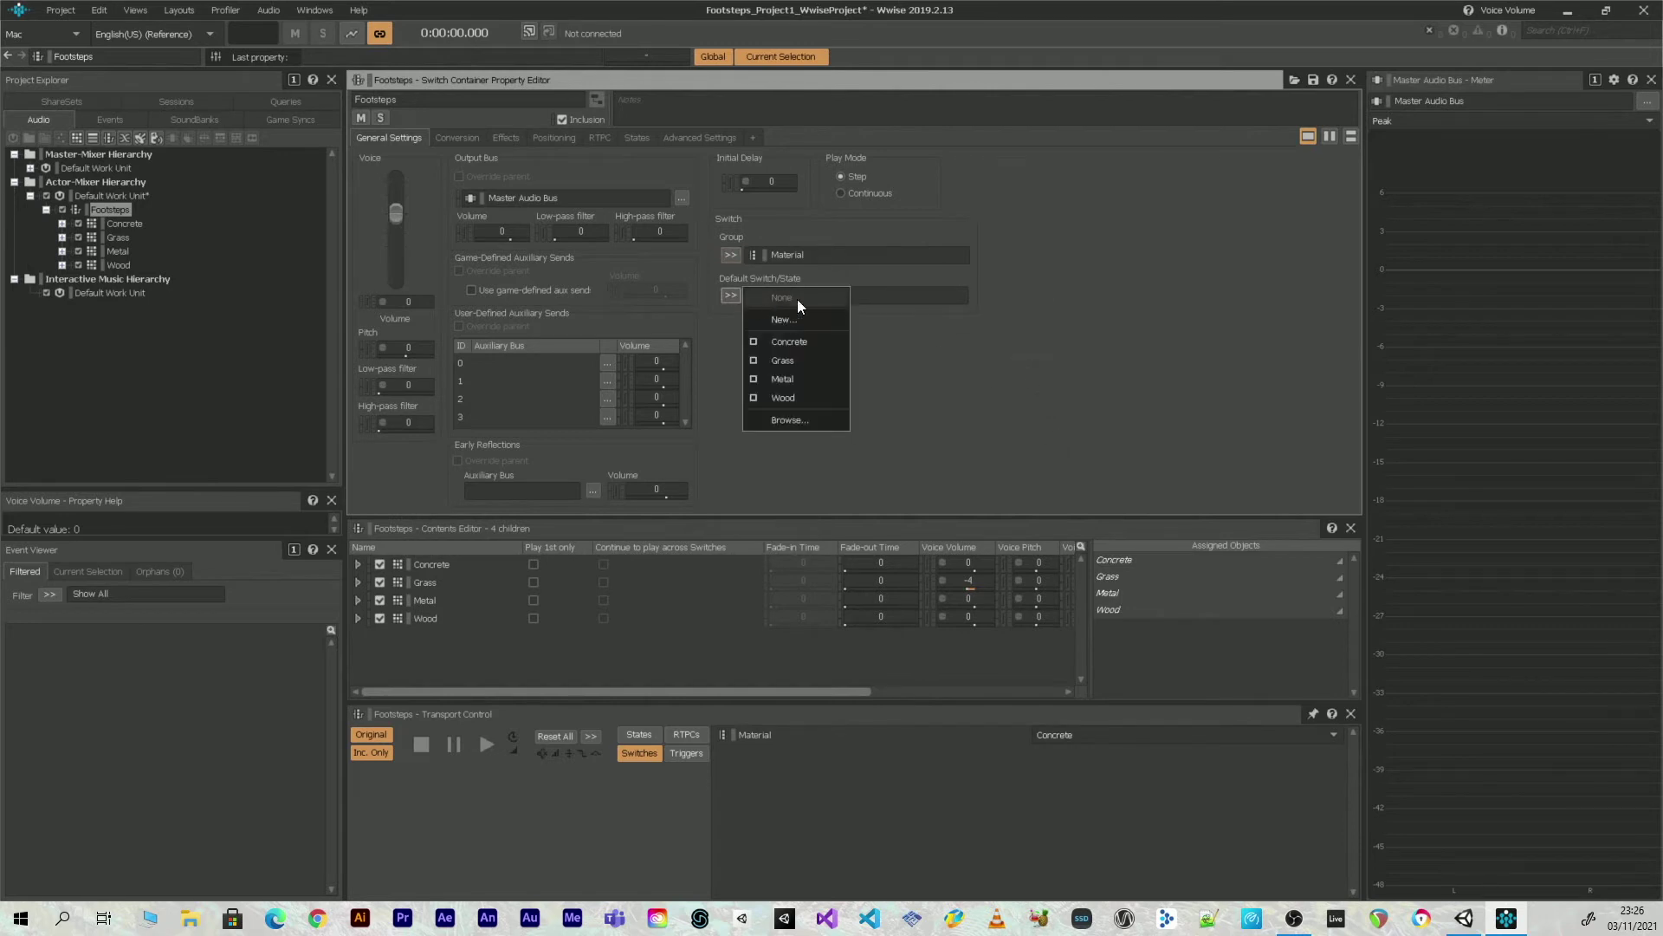
{"action": "left_click", "coordinate": [811, 401]}
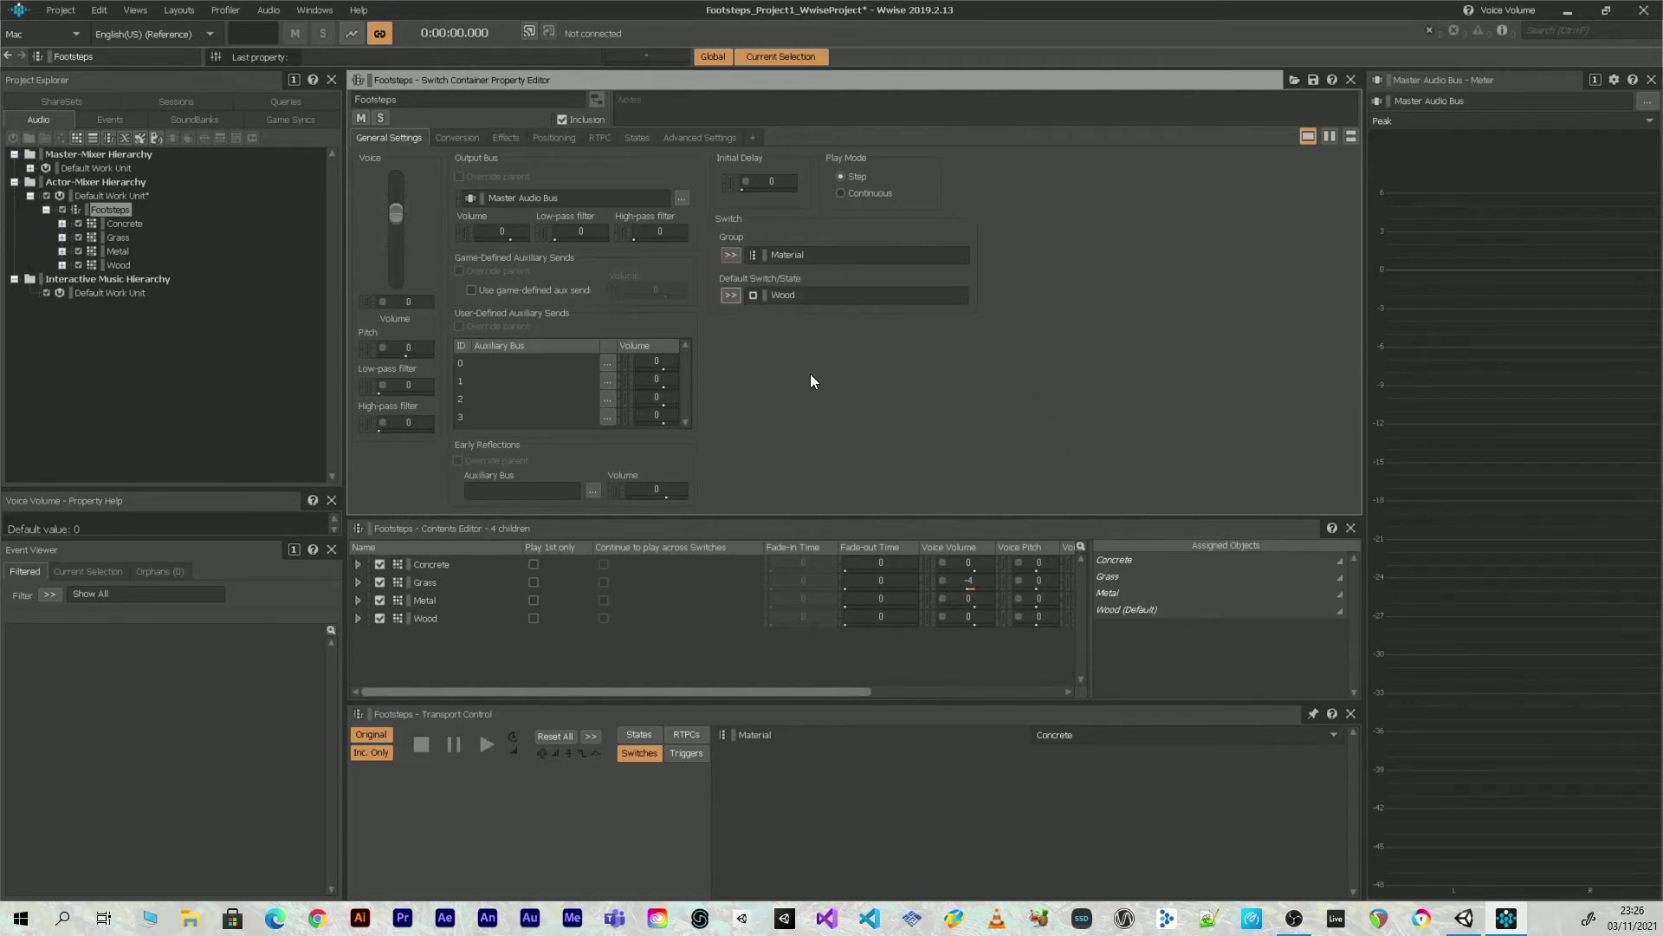
Assign the Concrete, Grass, Metal and Wood random containers to their matching switches in the Footsteps container's assigned objects
{"action": "left_click", "coordinate": [448, 564]}
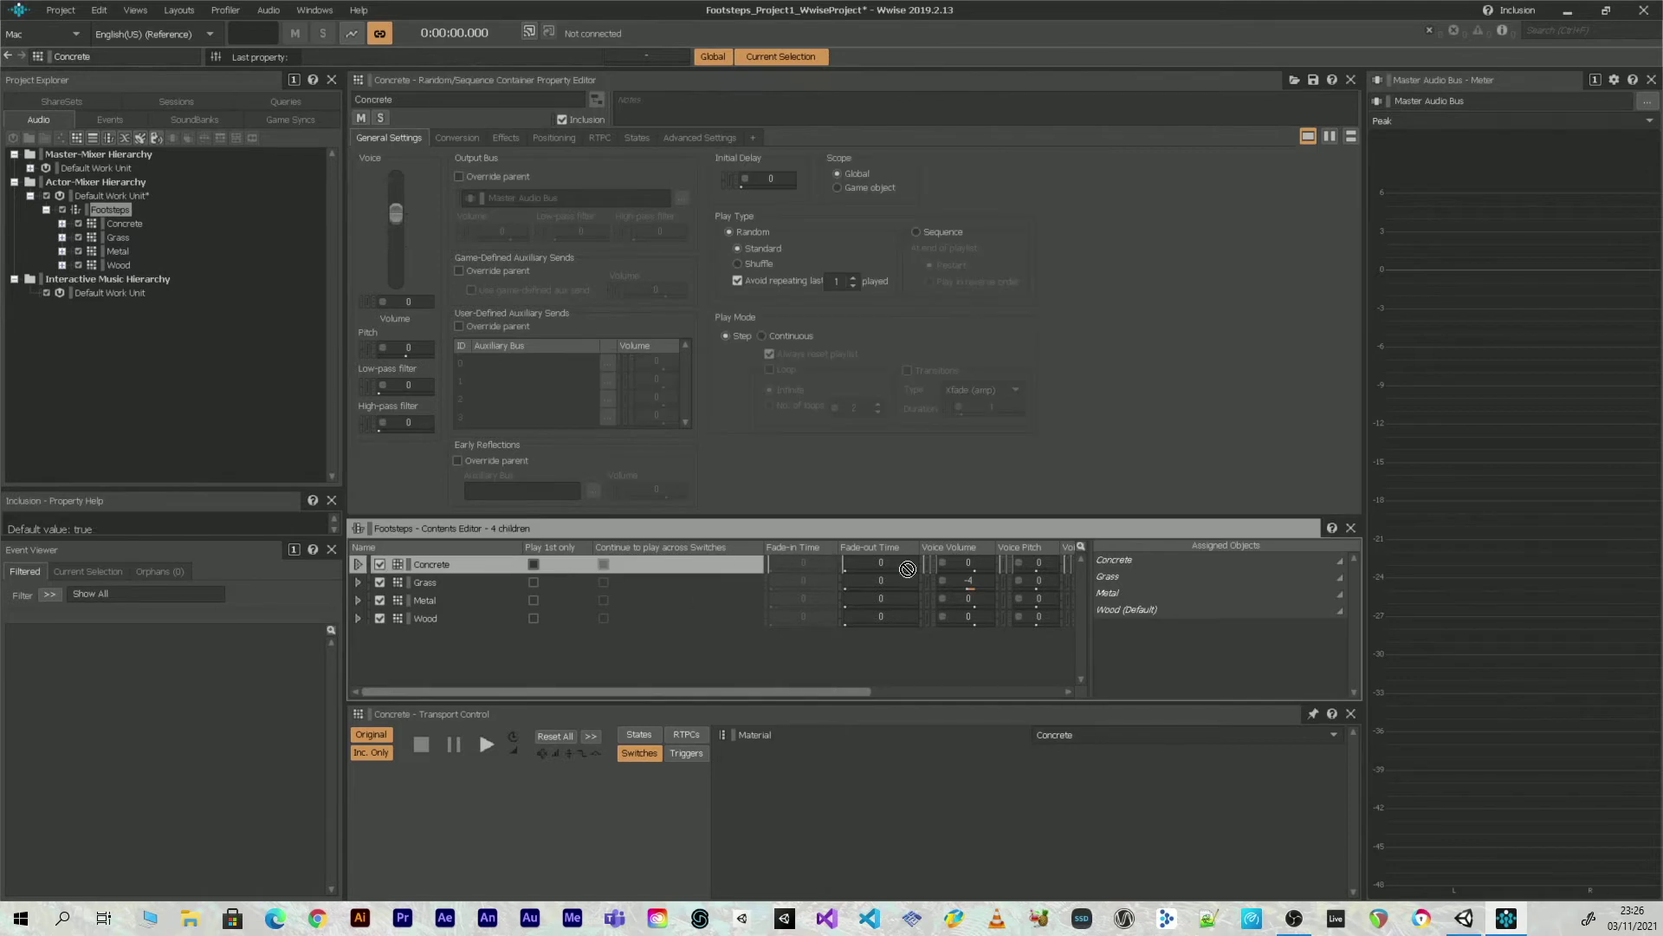
{"action": "left_click_drag", "start_coordinate": [1096, 567], "coordinate": [1113, 562]}
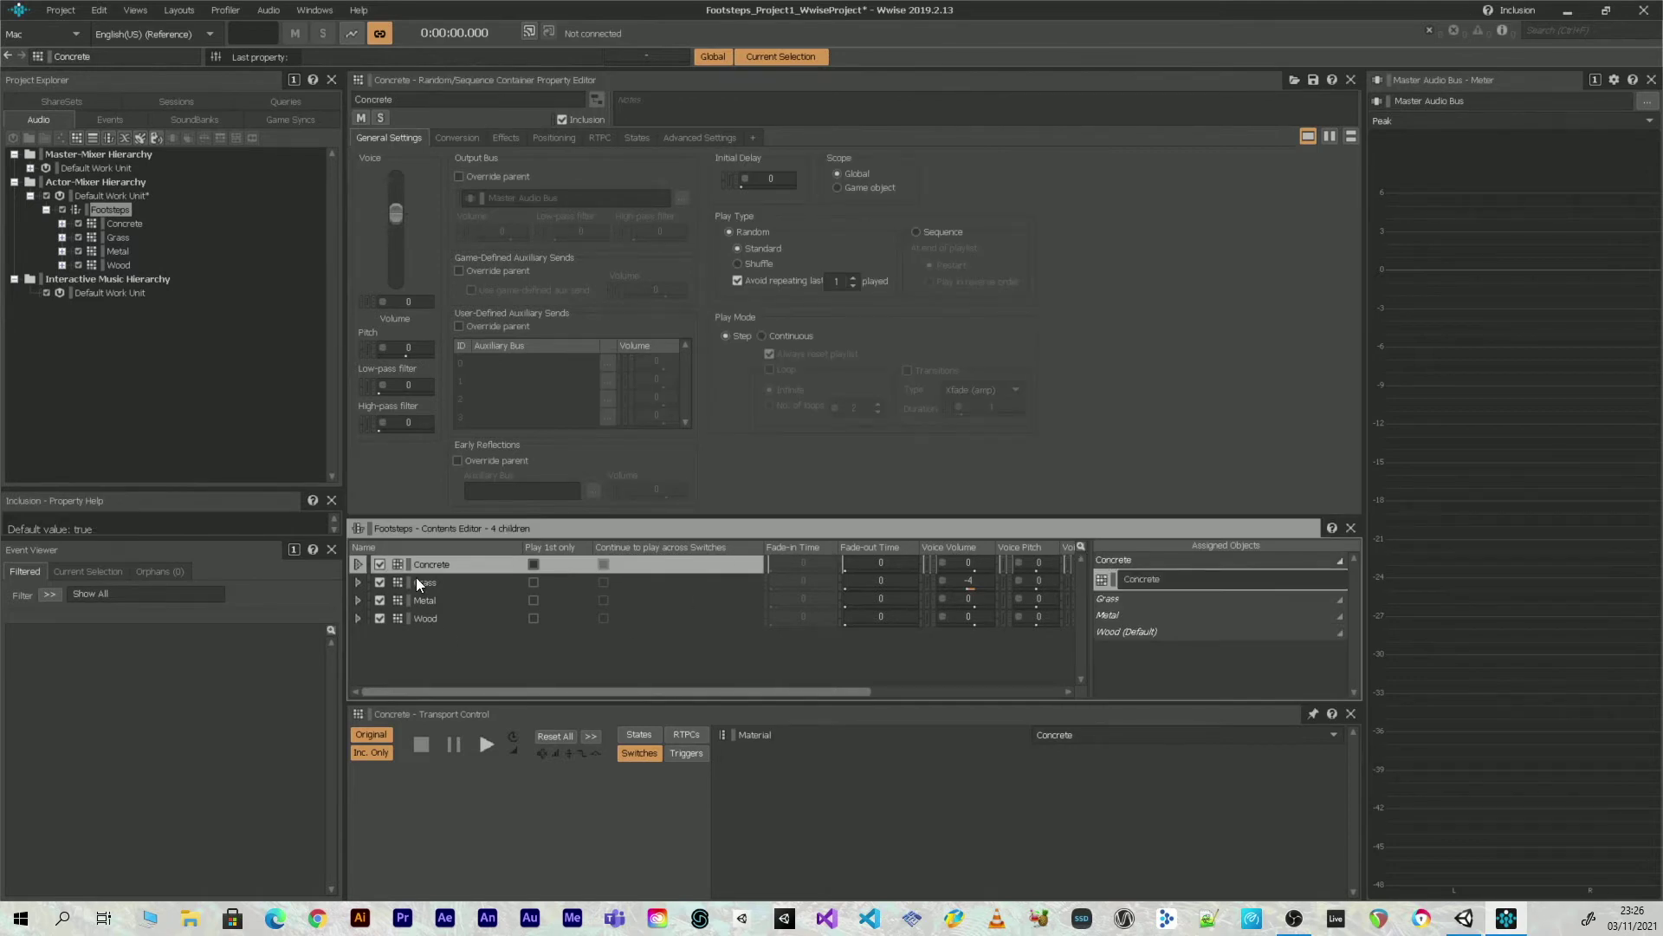
{"action": "left_click_drag", "start_coordinate": [416, 577], "coordinate": [1083, 600]}
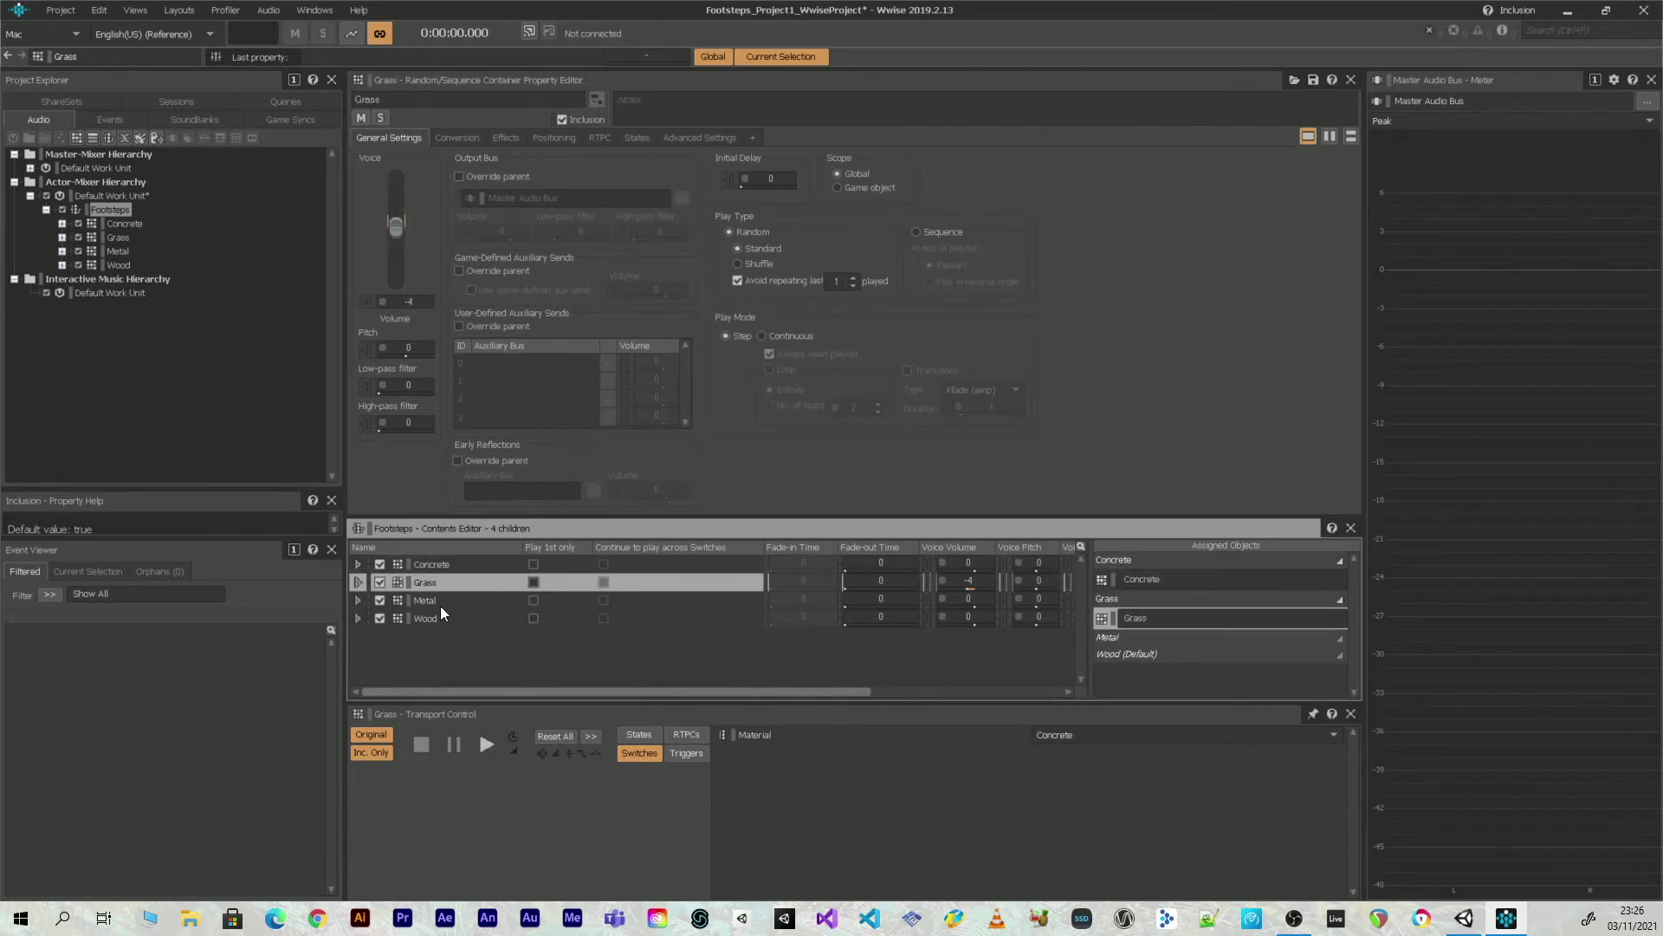
{"action": "left_click_drag", "start_coordinate": [430, 598], "coordinate": [1117, 635]}
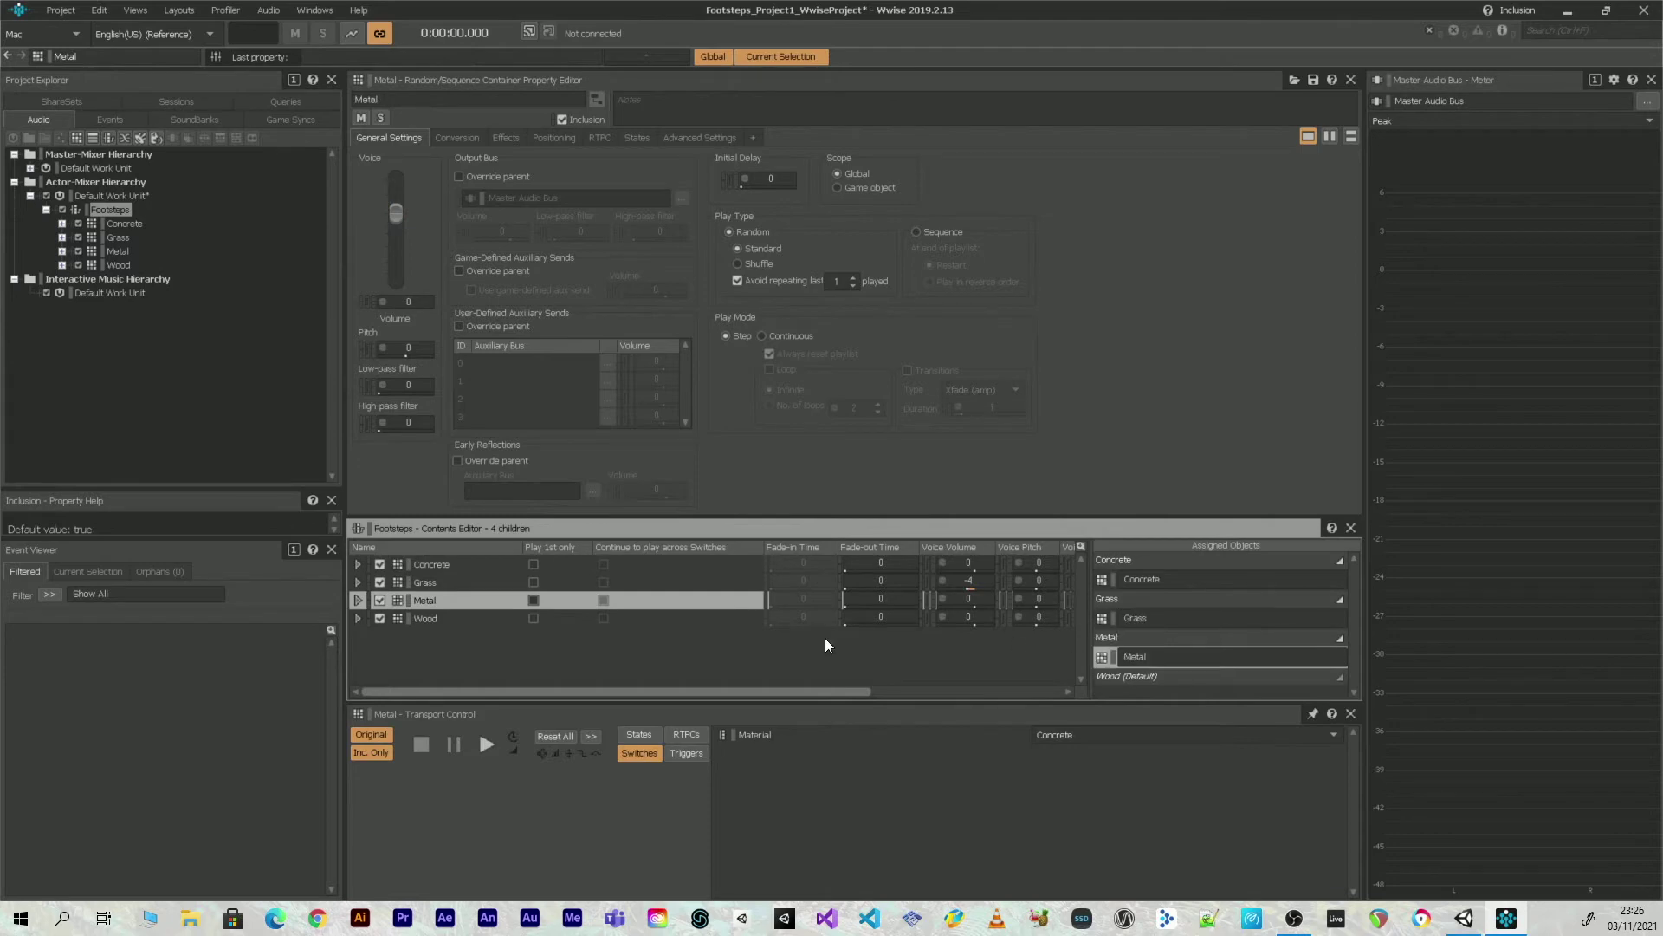
{"action": "left_click_drag", "start_coordinate": [421, 616], "coordinate": [1146, 675]}
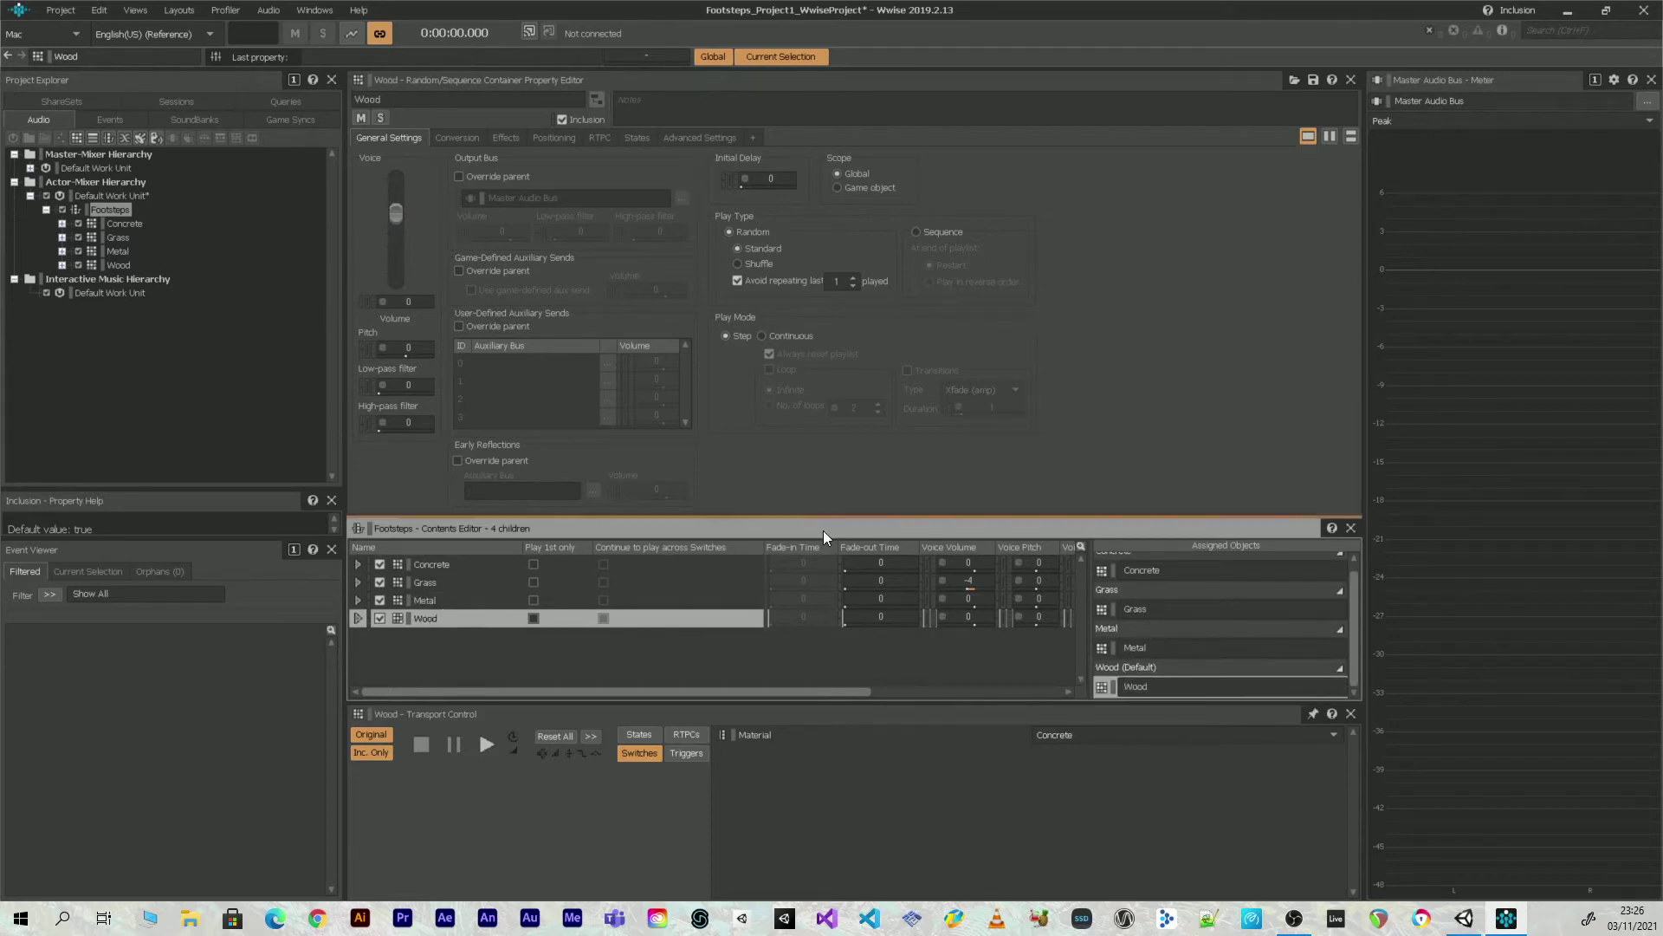
Set the Footsteps switch container's 3D spatialization to Position and its 3D position to Emitter with Automation
{"action": "left_click", "coordinate": [104, 211]}
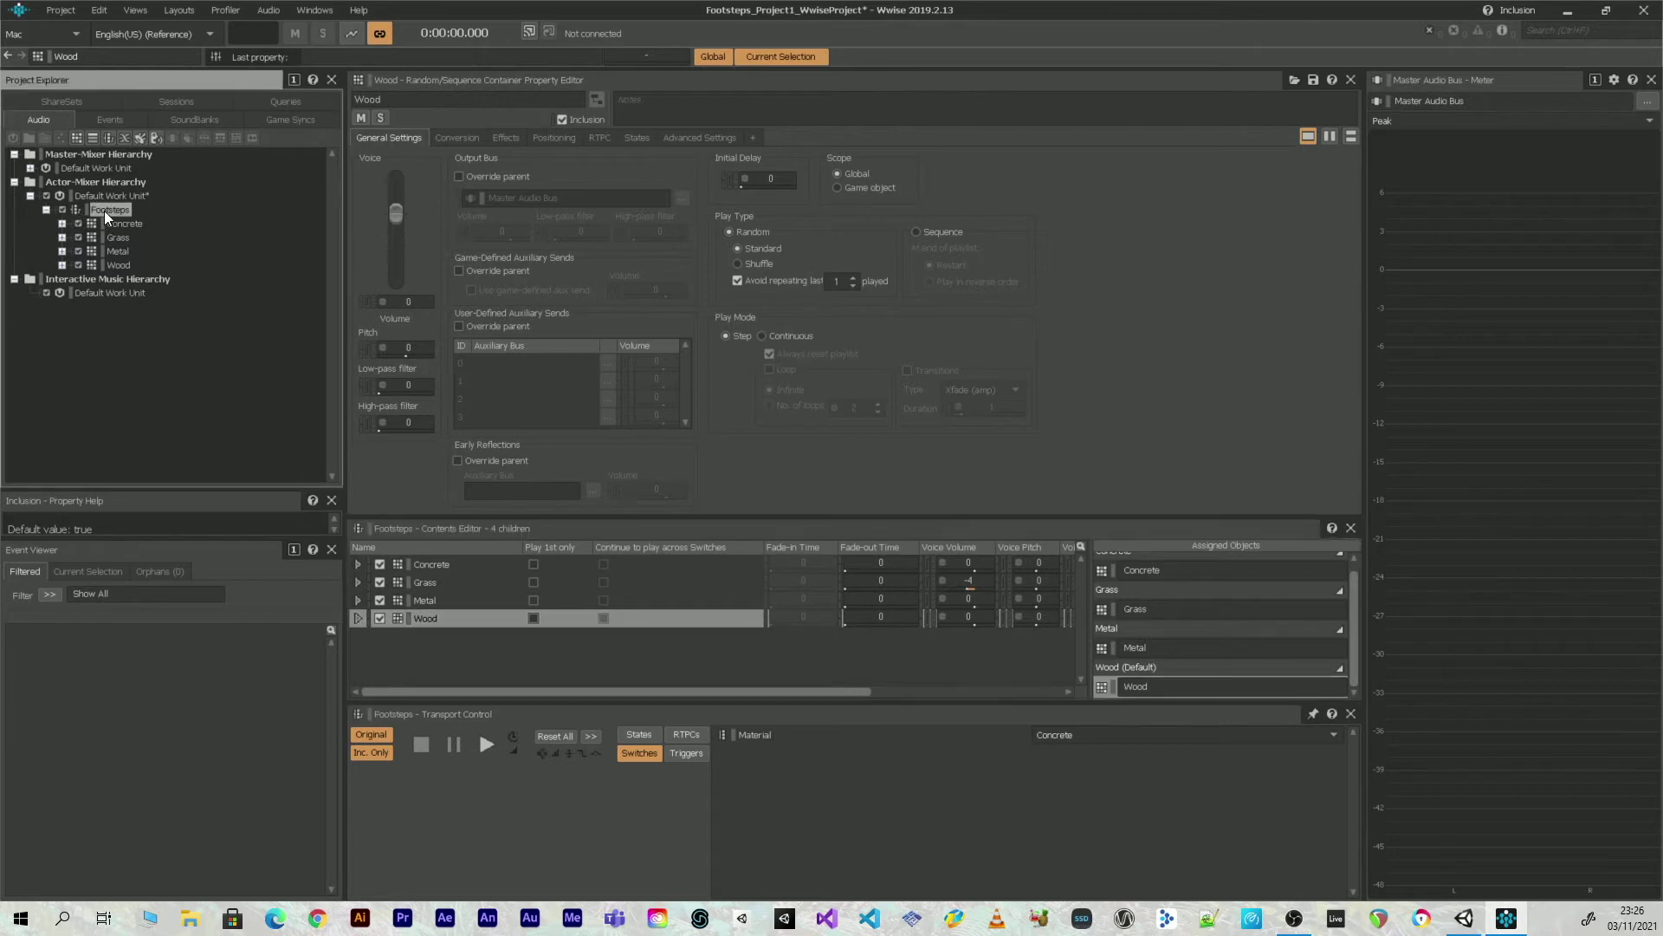
{"action": "left_click", "coordinate": [558, 140]}
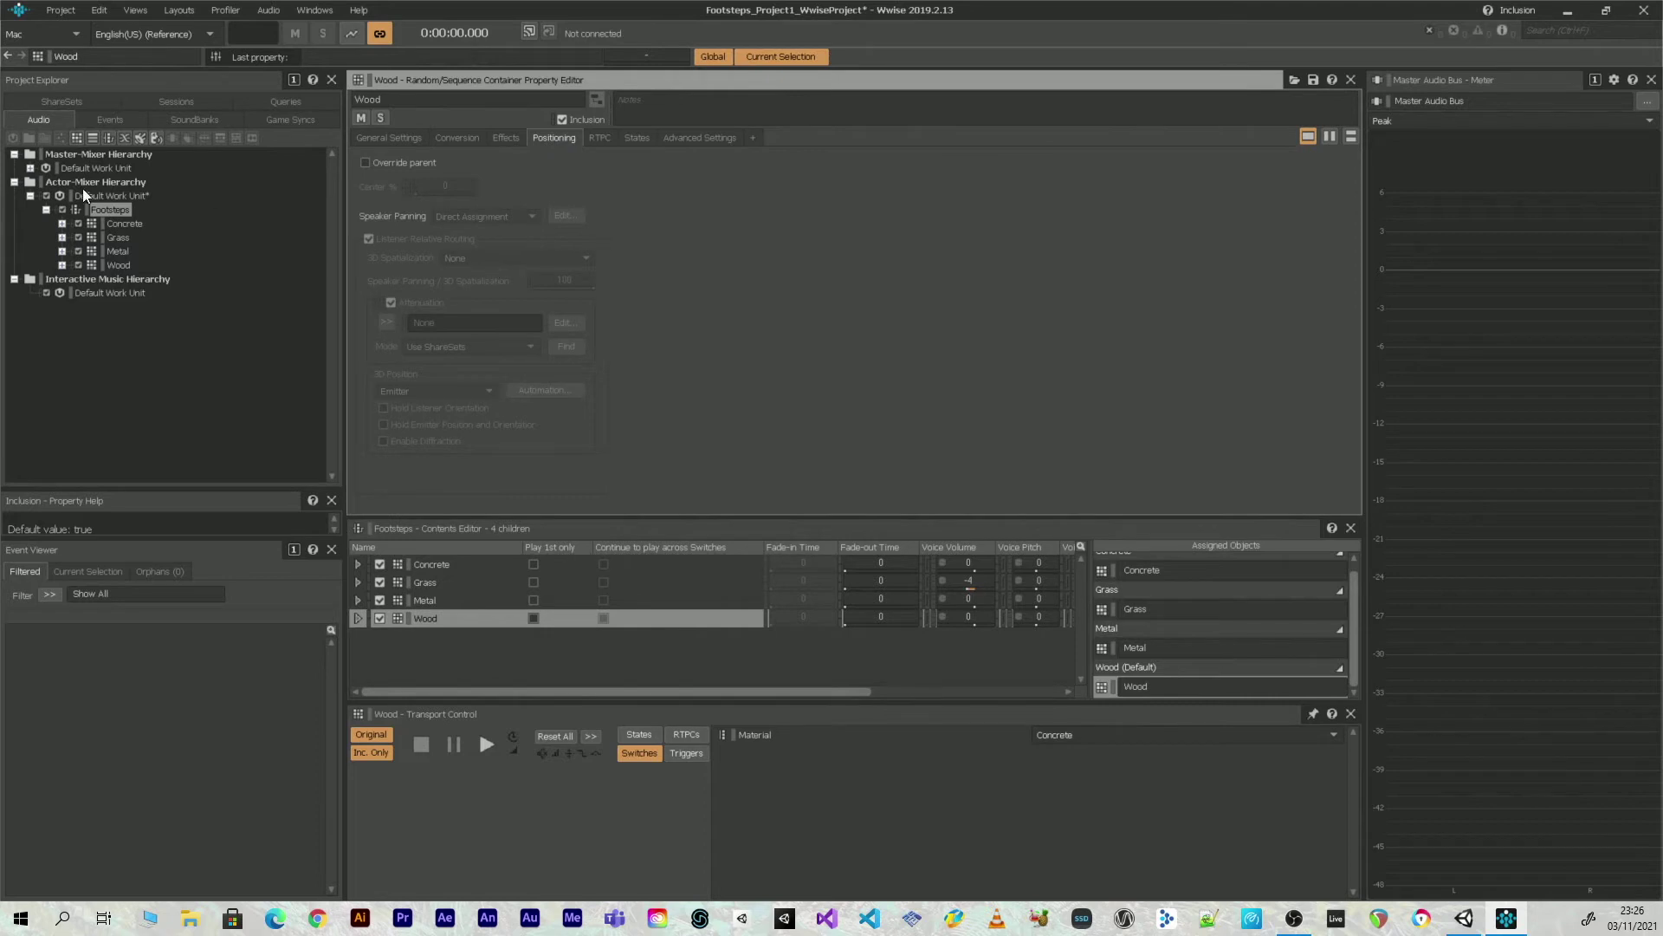
{"action": "left_click", "coordinate": [105, 212]}
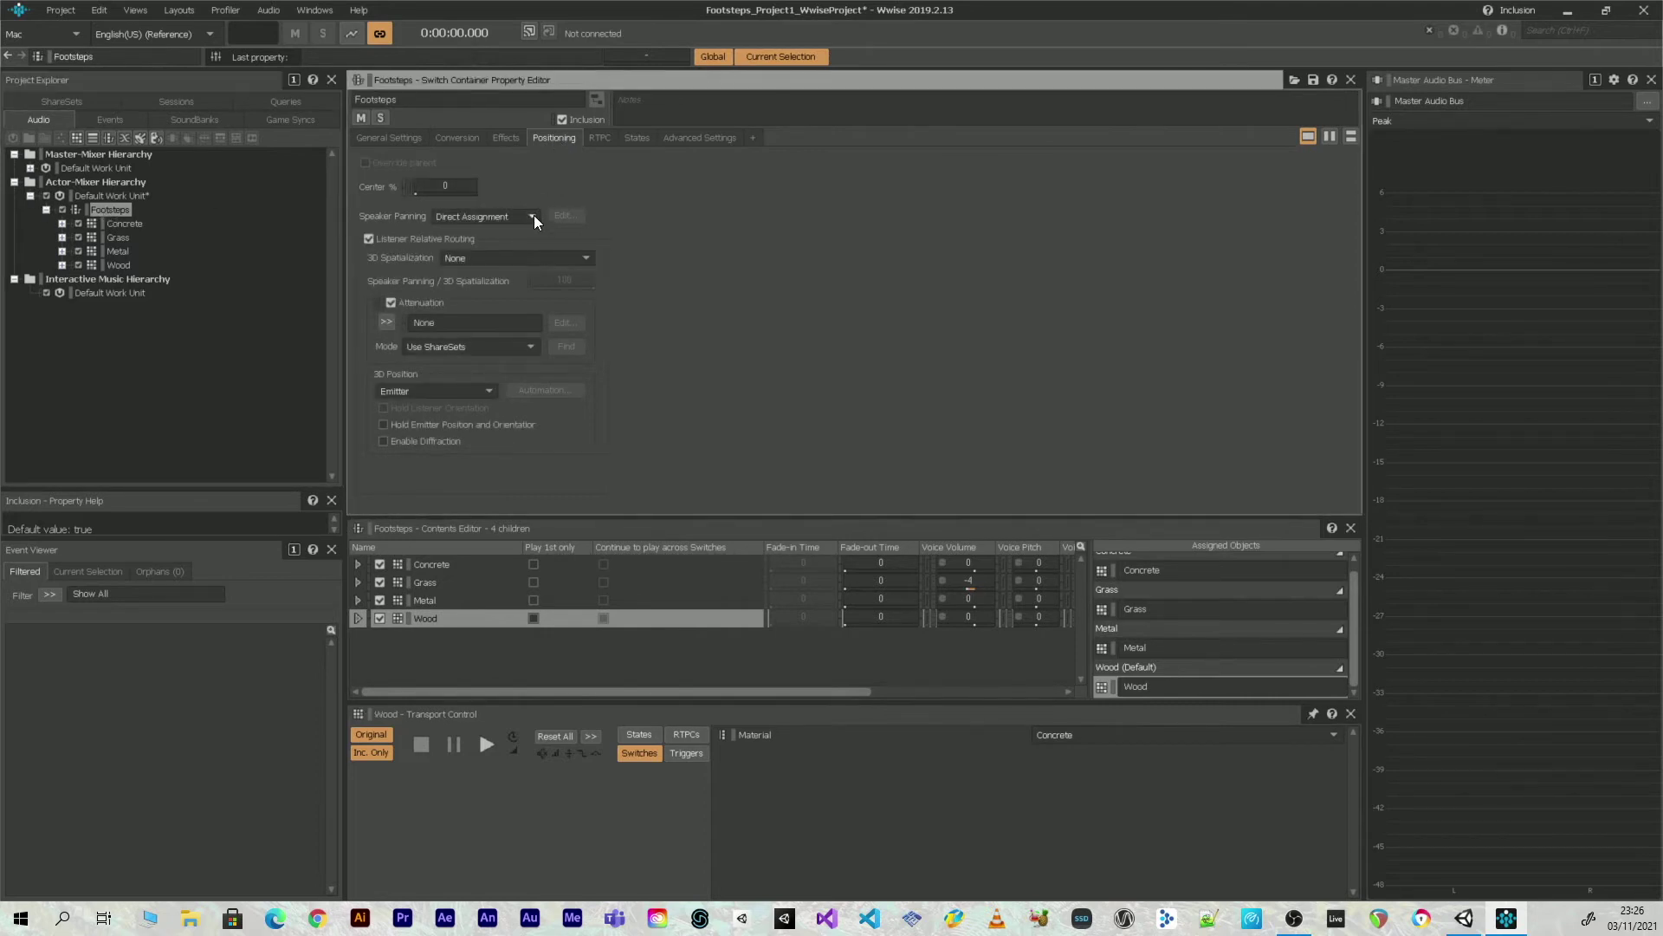
{"action": "left_click", "coordinate": [520, 258]}
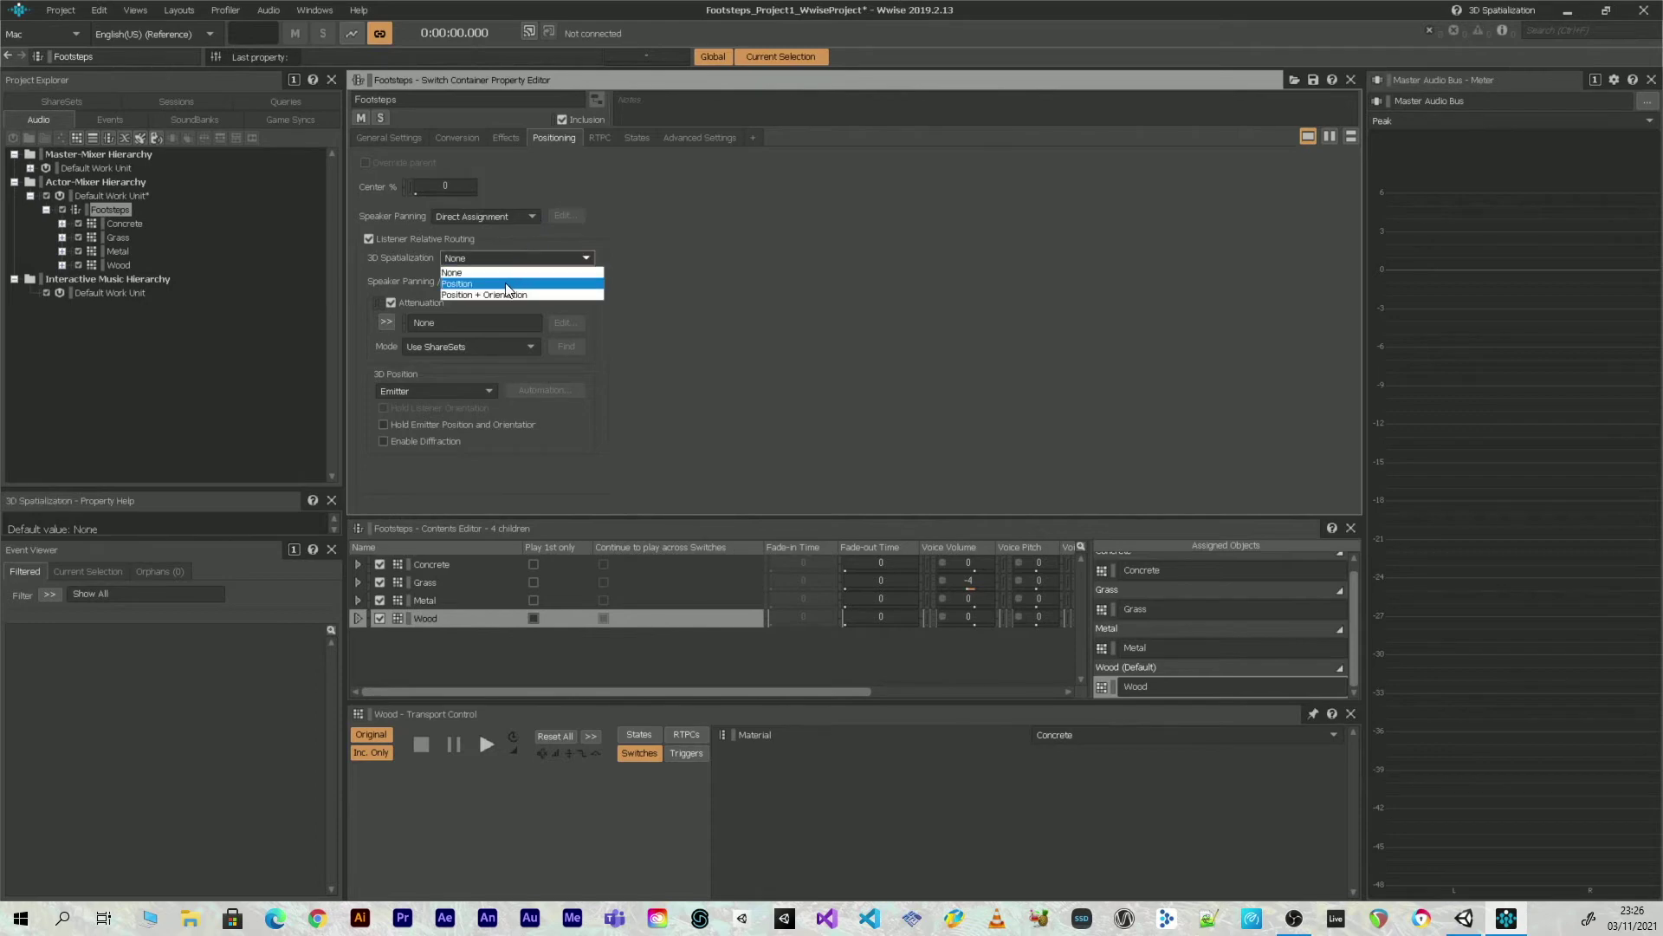
{"action": "left_click", "coordinate": [495, 281]}
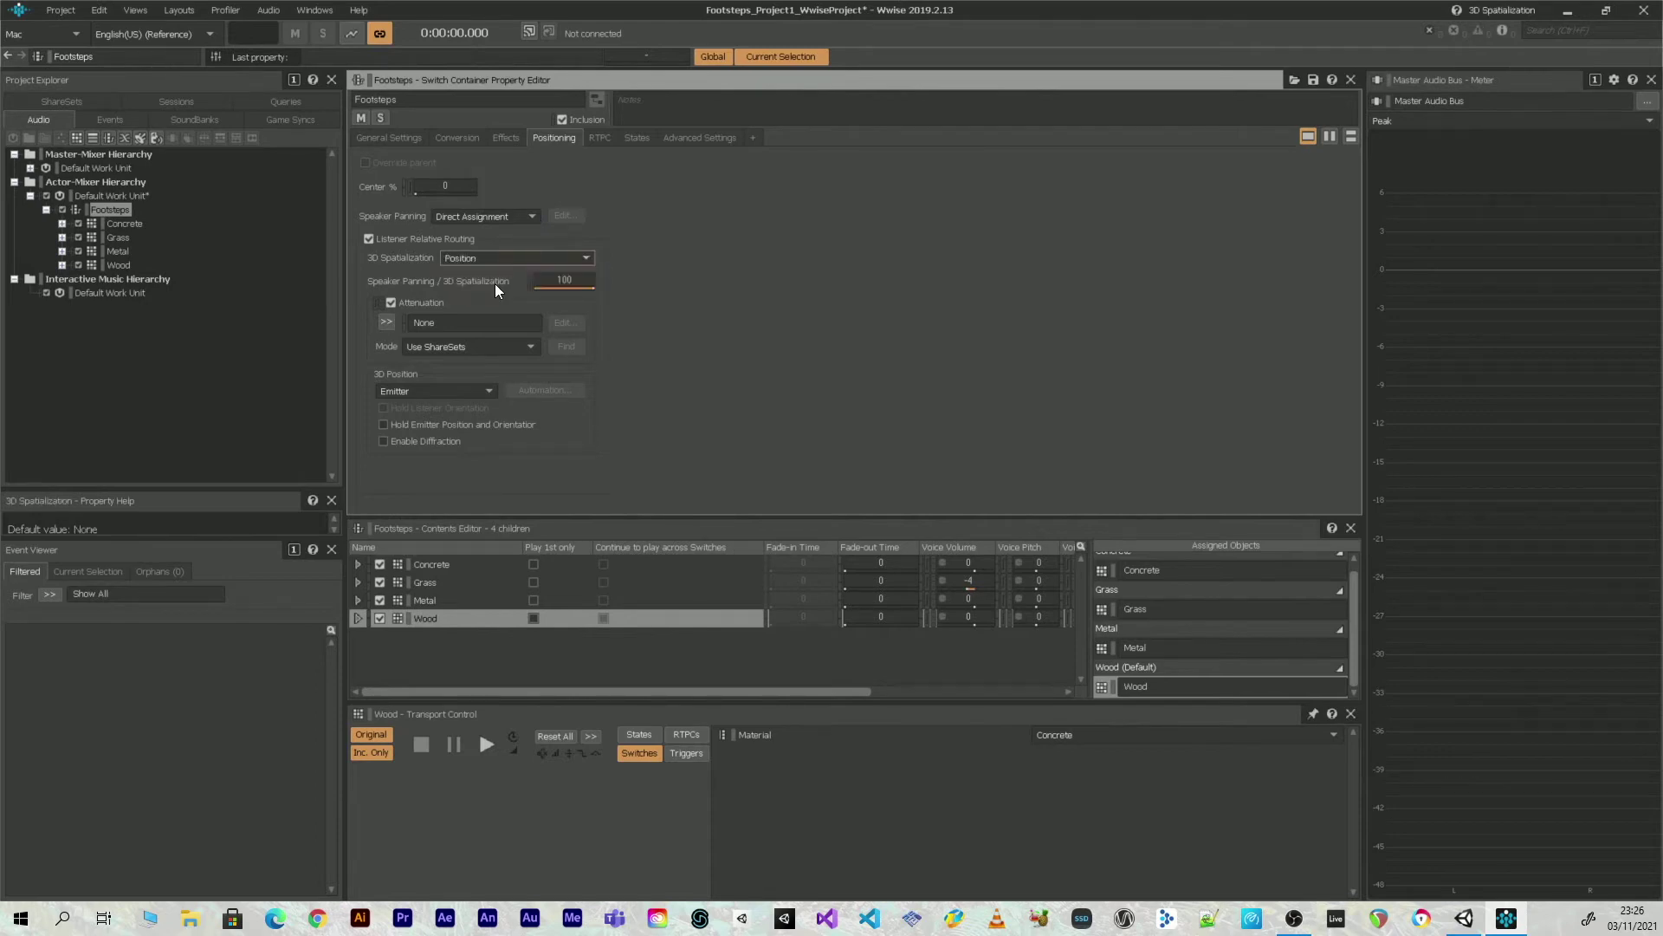
{"action": "left_click", "coordinate": [461, 388]}
{"action": "left_click", "coordinate": [481, 412]}
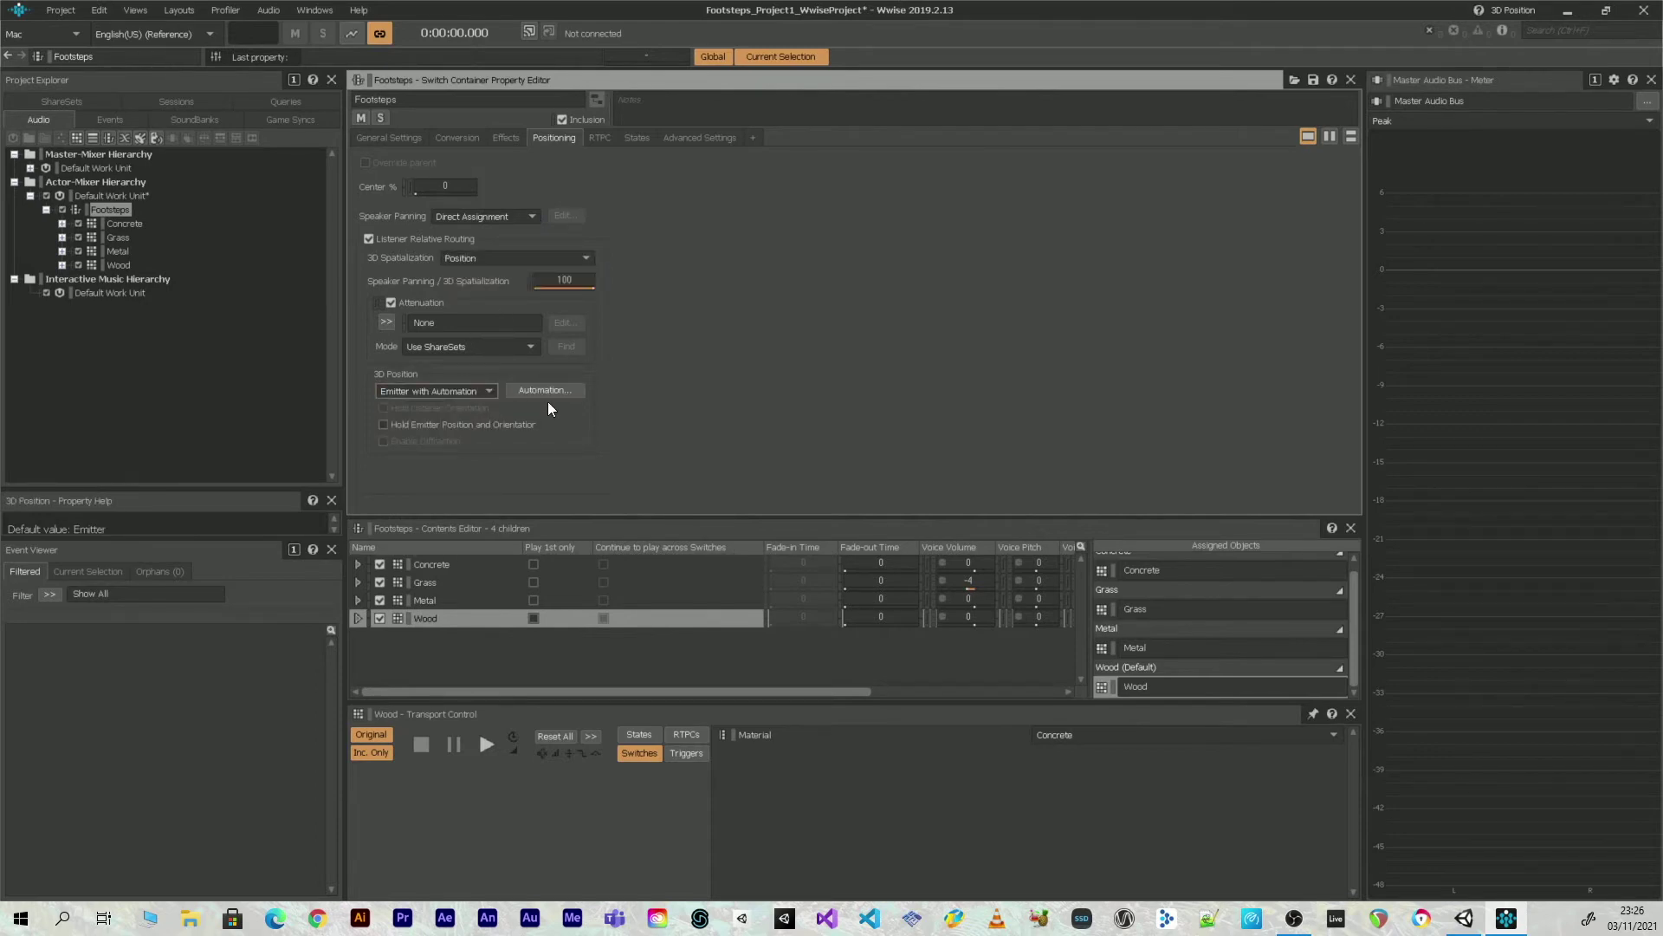
Create a 3D automation path named Left Foot for Footsteps and set its point's X position to -11
{"action": "left_click", "coordinate": [571, 392]}
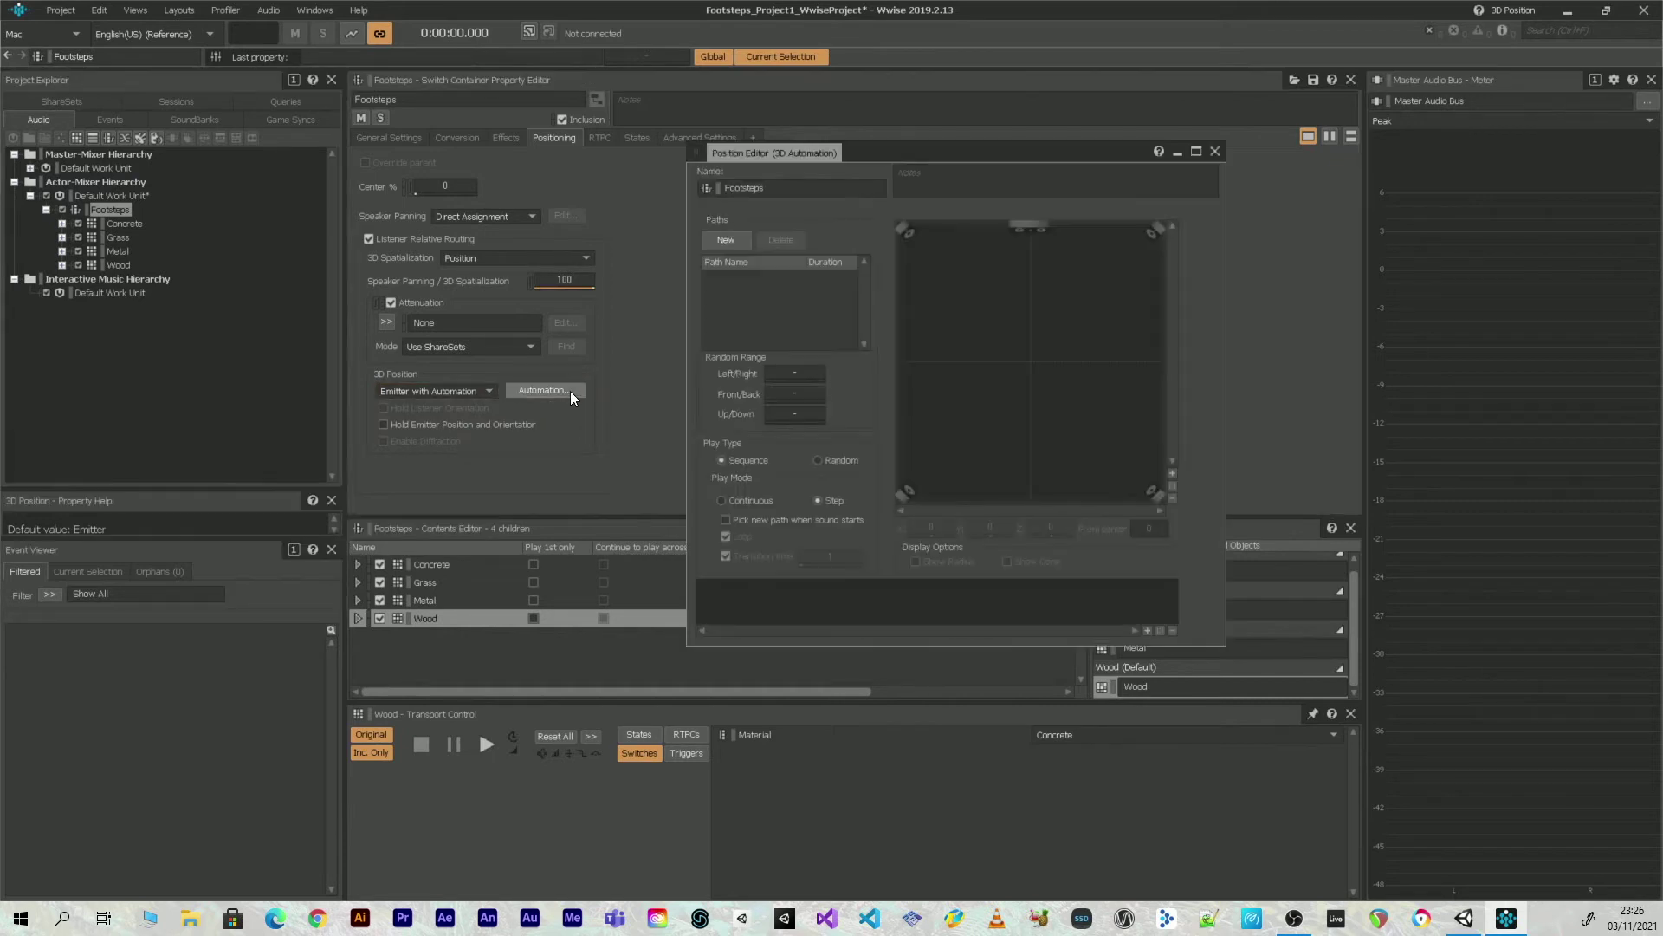
{"action": "left_click", "coordinate": [731, 246]}
{"action": "type", "text": "L"}
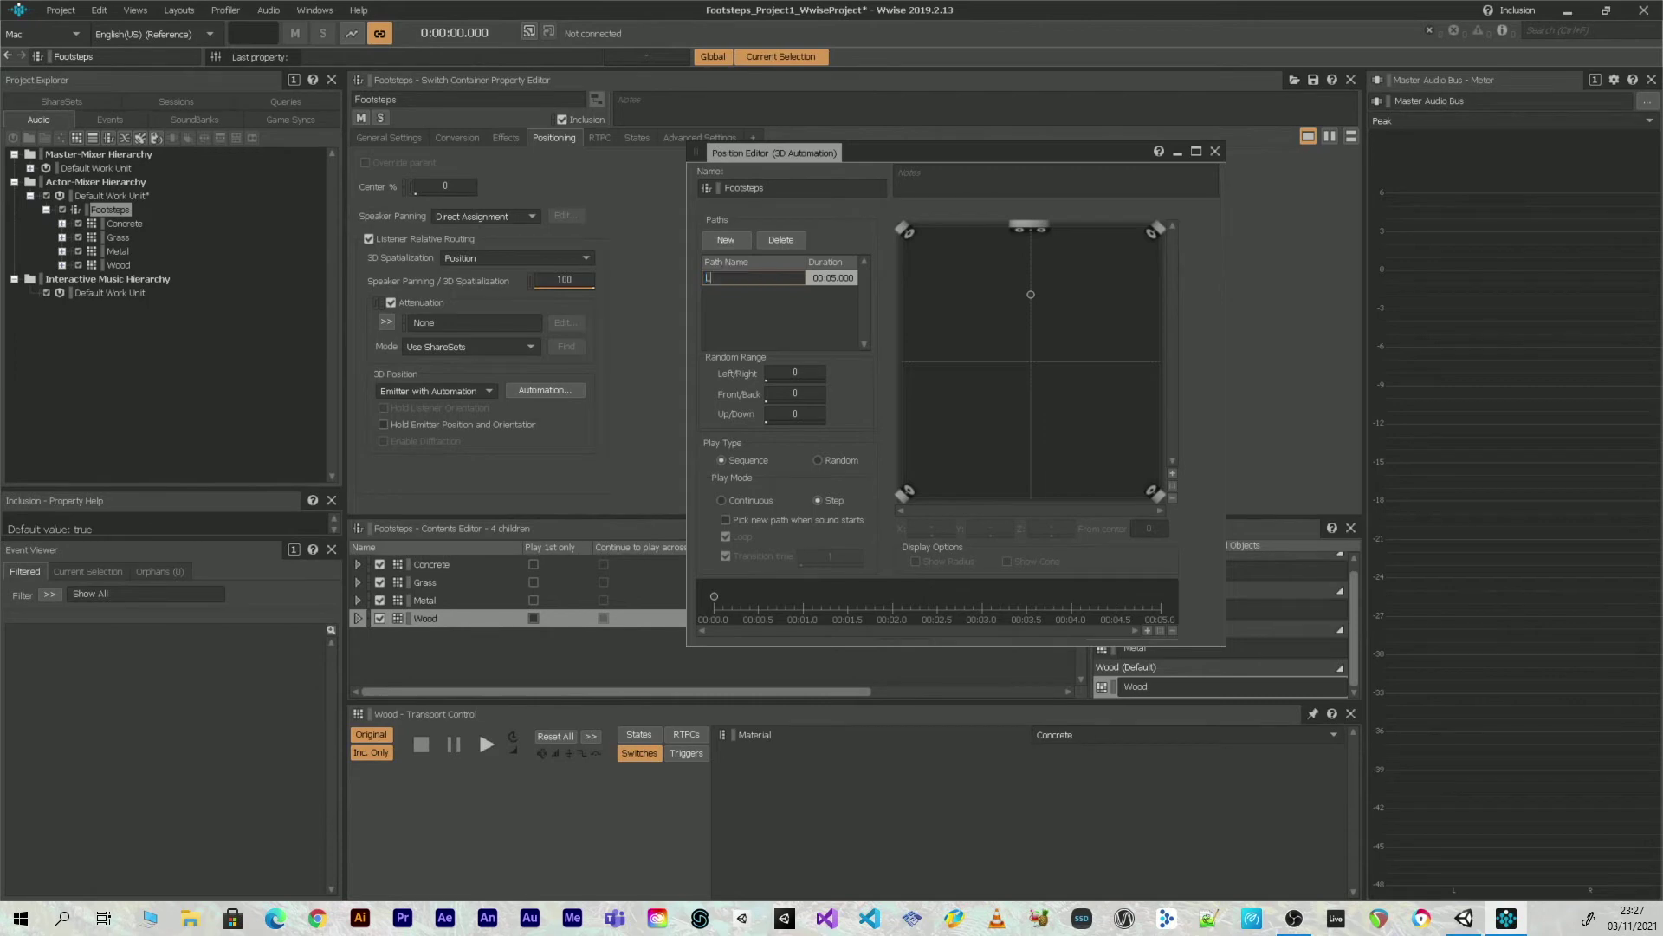
{"action": "type", "text": "eft Foot"}
{"action": "key", "text": "Return"}
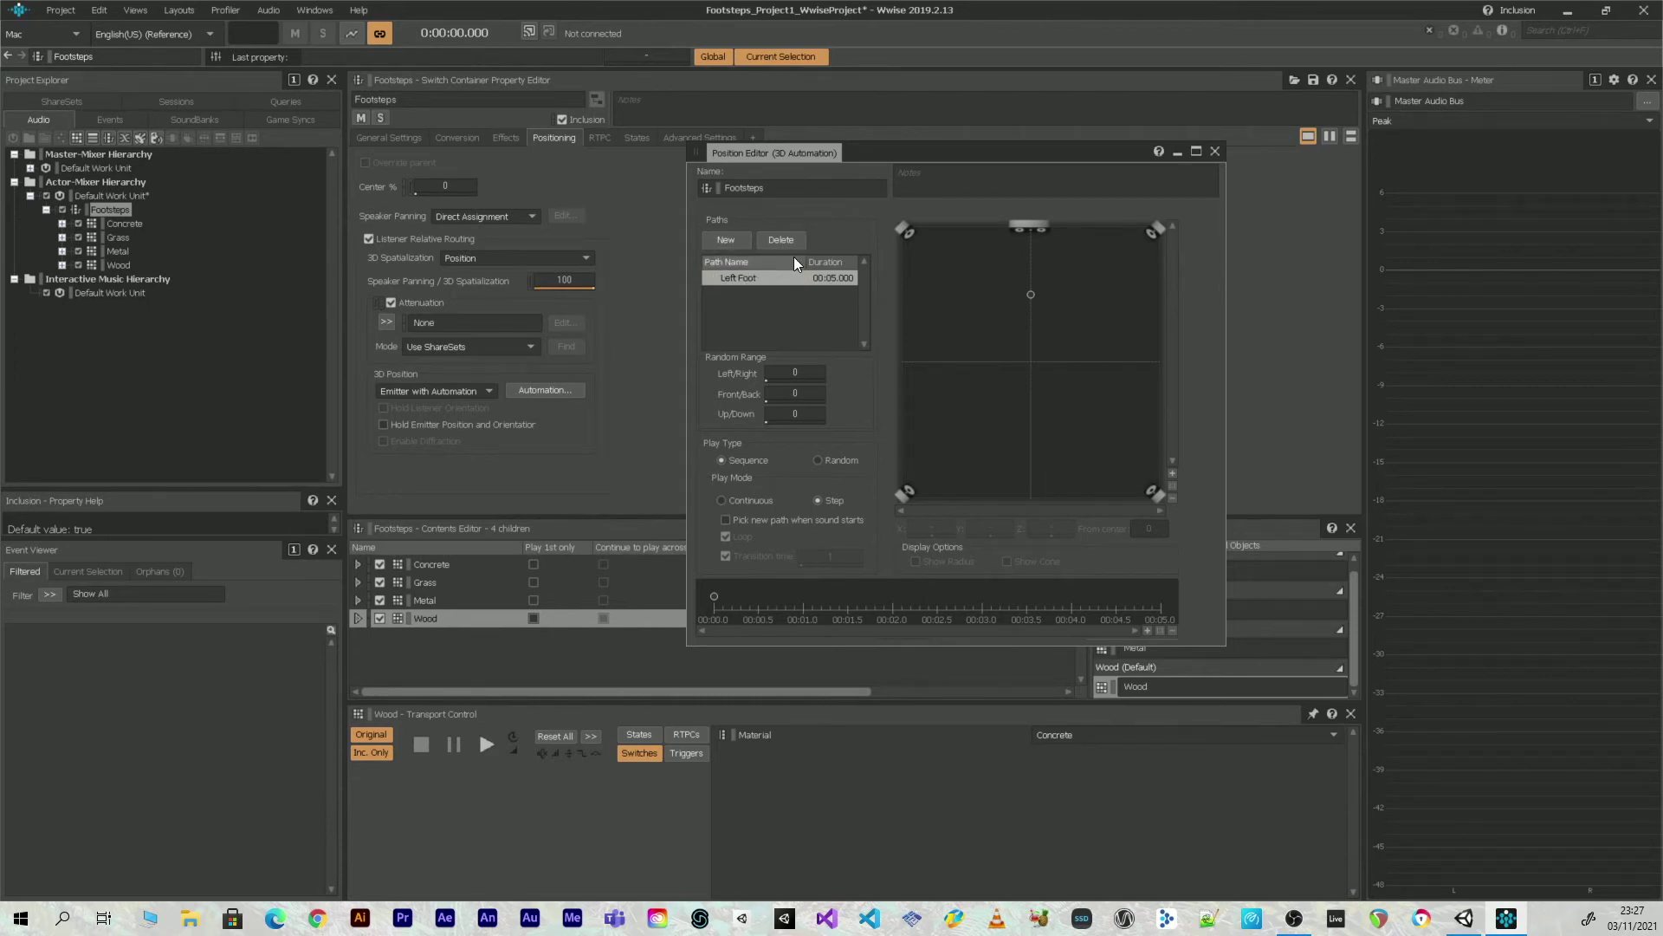
{"action": "left_click", "coordinate": [1031, 295]}
{"action": "left_click", "coordinate": [929, 529]}
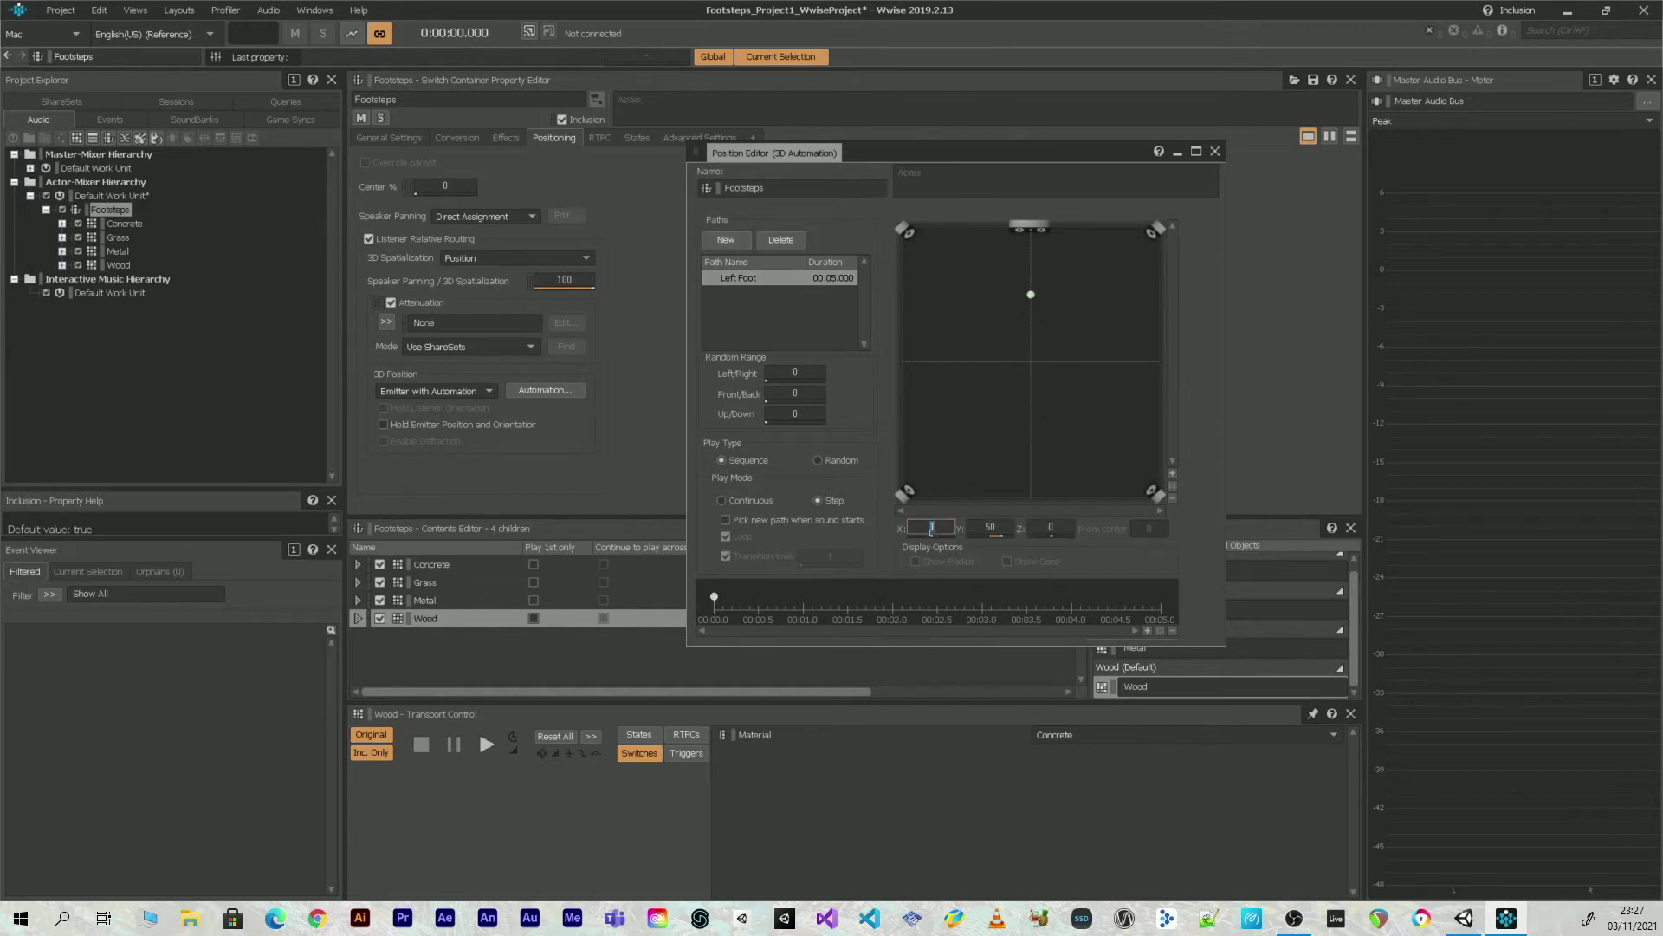
{"action": "type", "text": "-11"}
{"action": "key", "text": "Return"}
Add a second automation path named Right Foot and set its point's X position to 11
{"action": "left_click", "coordinate": [726, 240]}
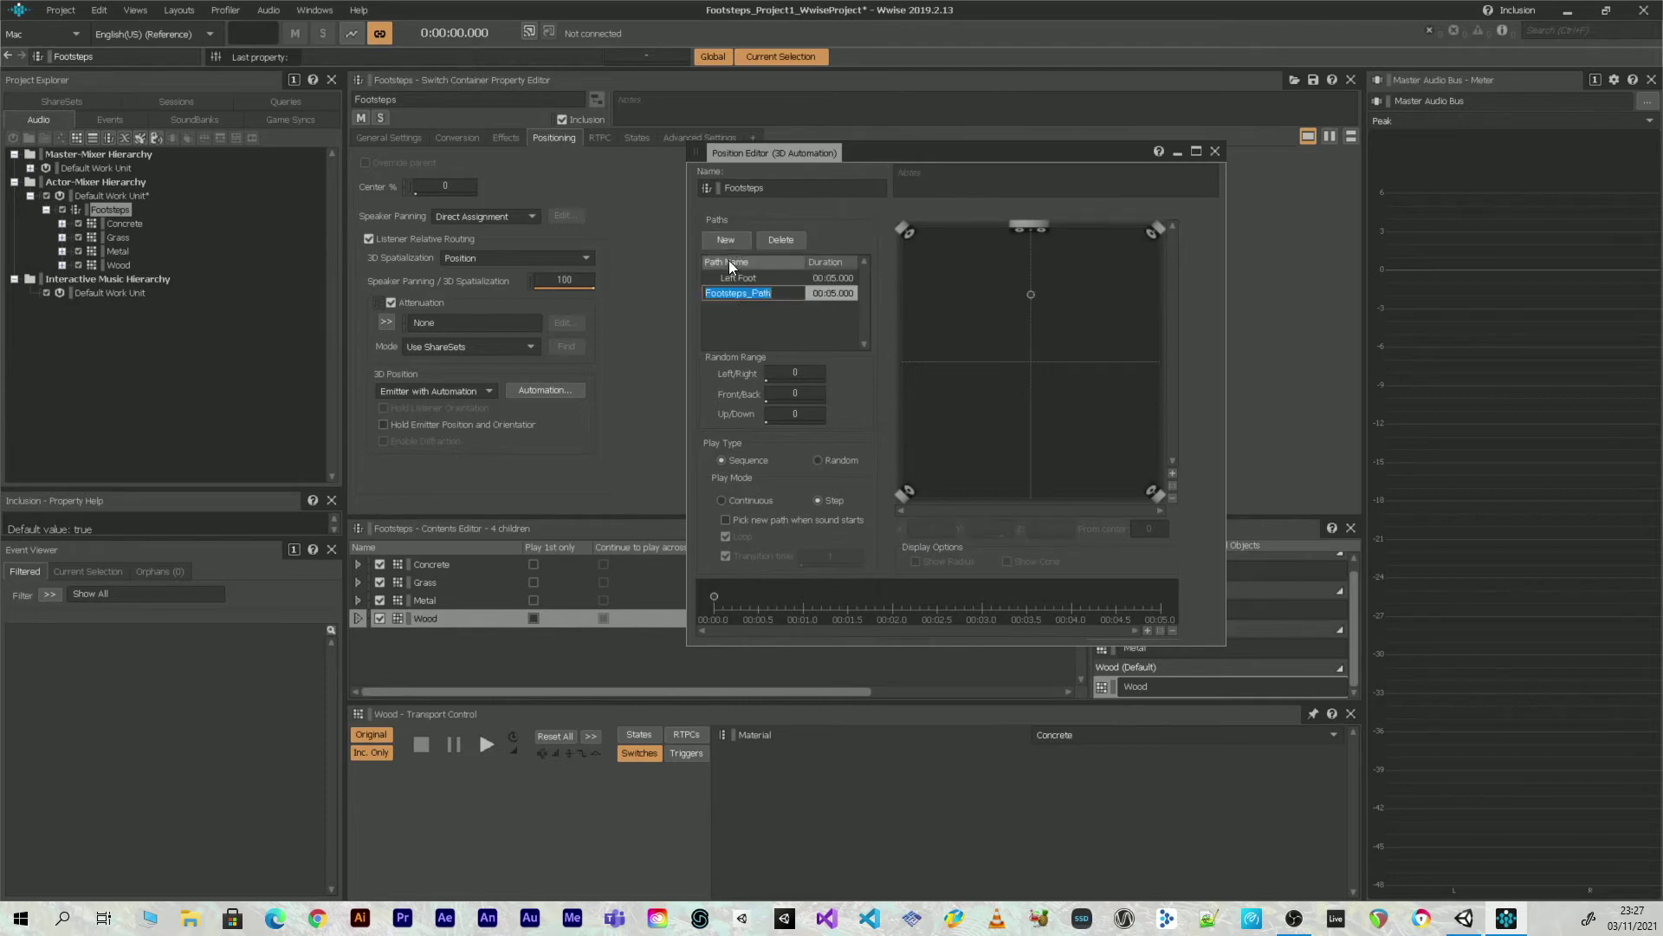
{"action": "type", "text": "Right Foot"}
{"action": "key", "text": "Return"}
{"action": "left_click", "coordinate": [1031, 295]}
{"action": "double_click", "coordinate": [940, 526]}
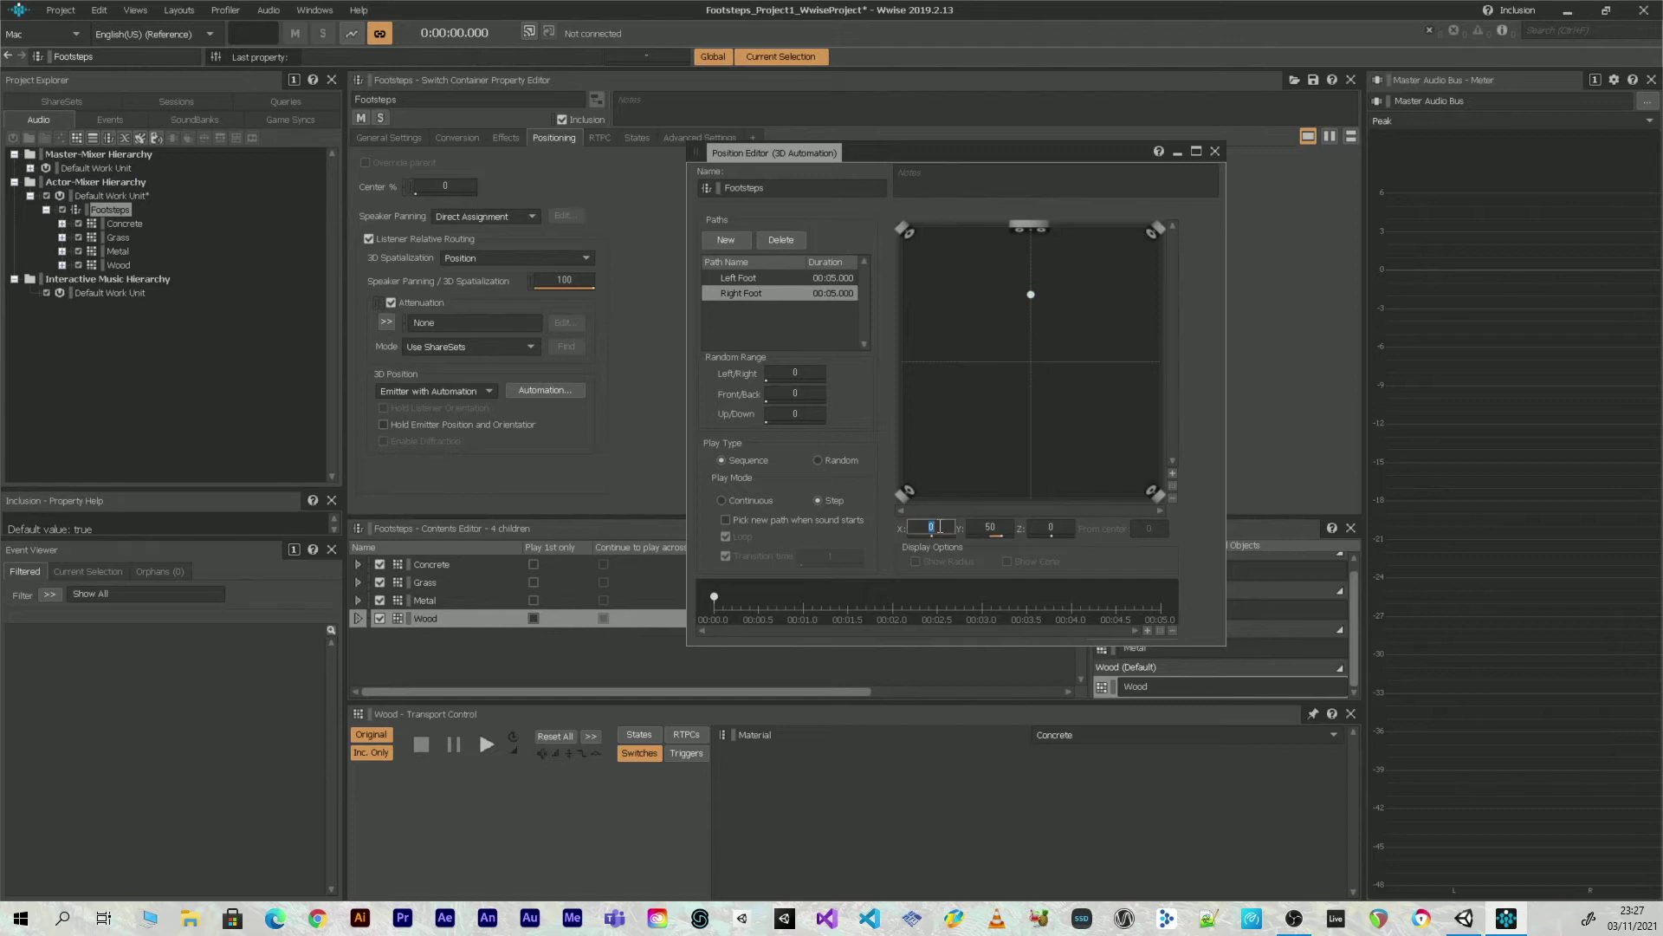
{"action": "type", "text": "11"}
{"action": "key", "text": "Return"}
Play Footsteps repeatedly to audition the Left Foot and Right Foot paths, and close the Position Editor
{"action": "key", "text": "space"}
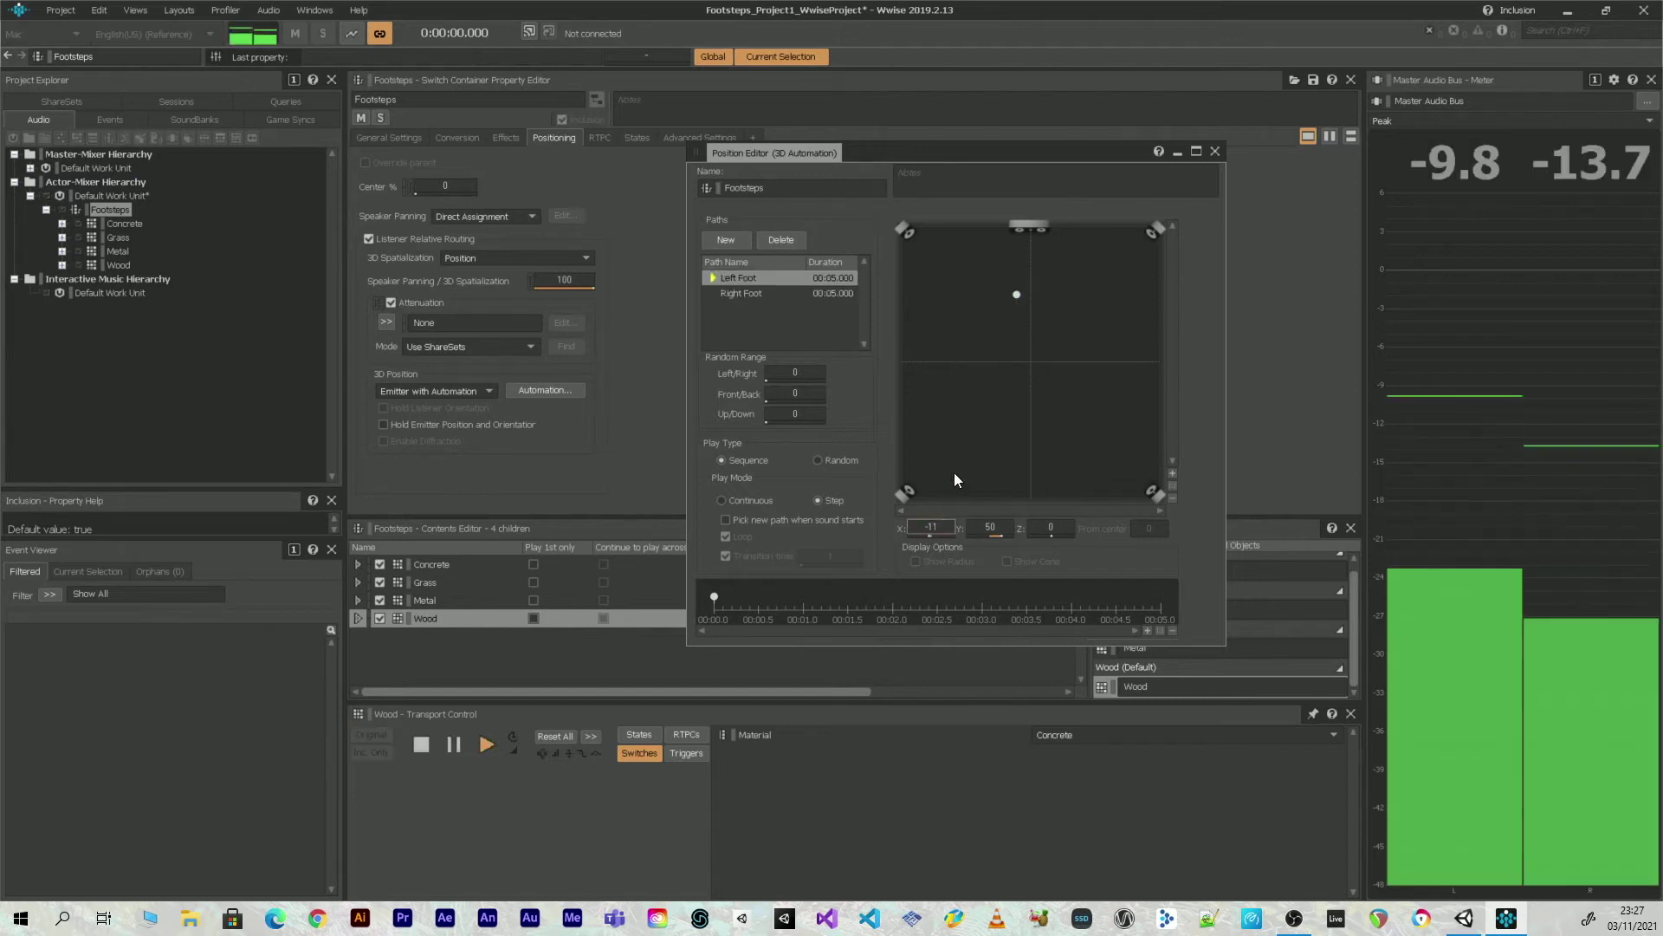
{"action": "key", "text": "space"}
{"action": "key", "text": "space"}
{"action": "key", "text": "space"}
{"action": "key", "text": "space"}
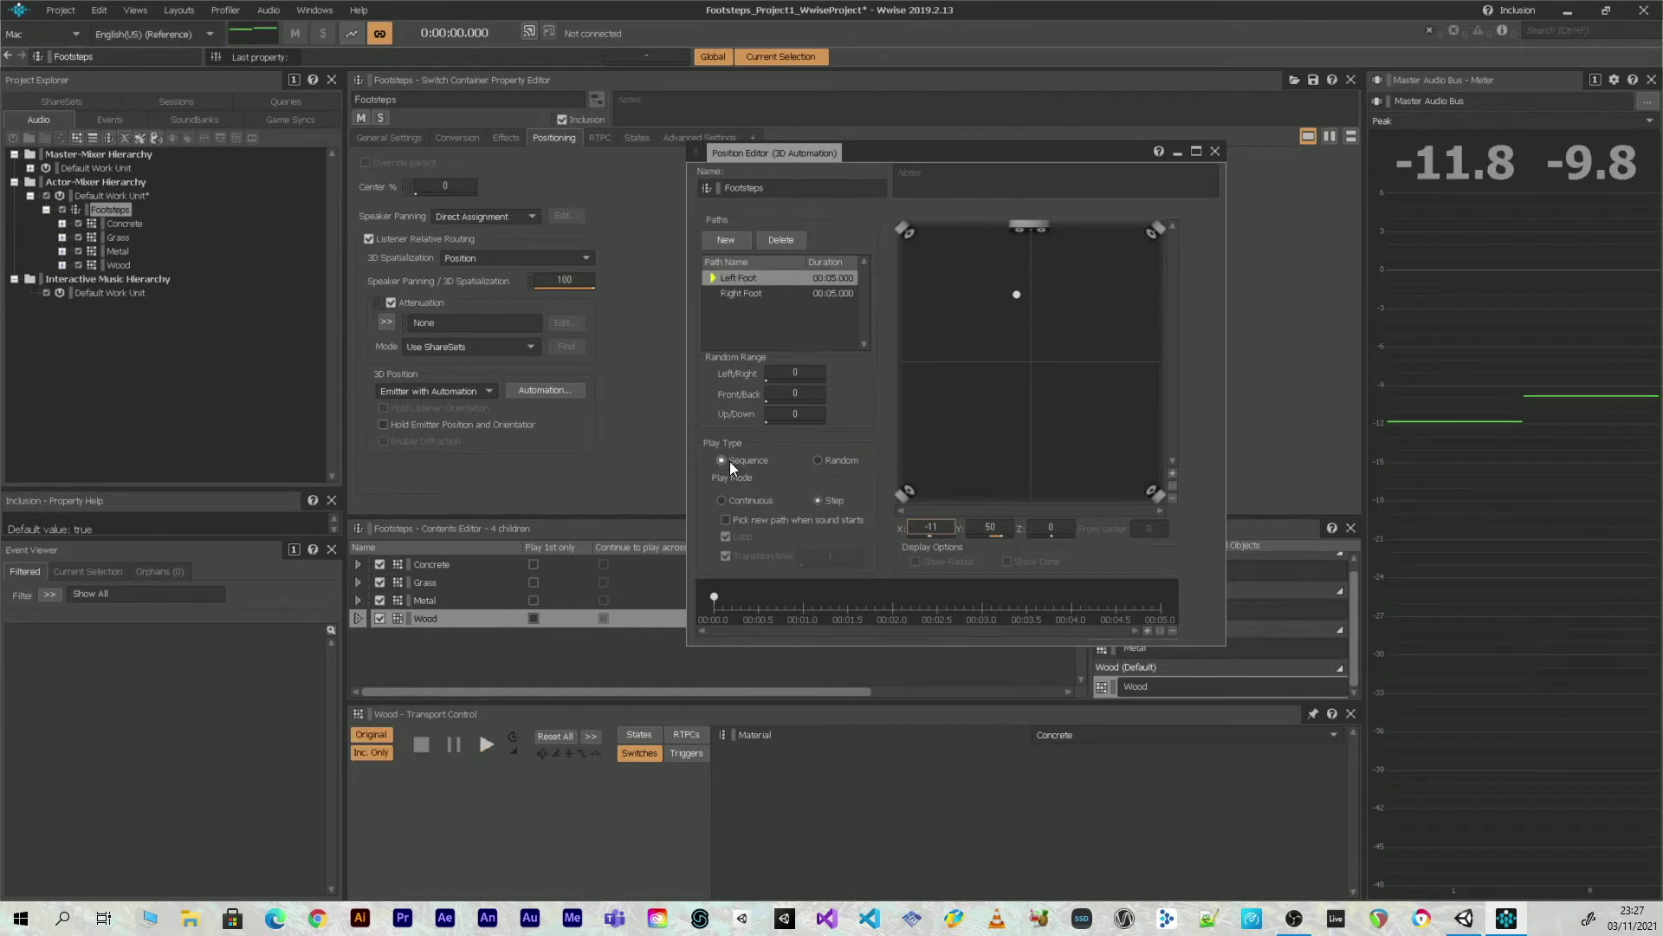
{"action": "key", "text": "space"}
{"action": "key", "text": "space"}
{"action": "key", "text": "space"}
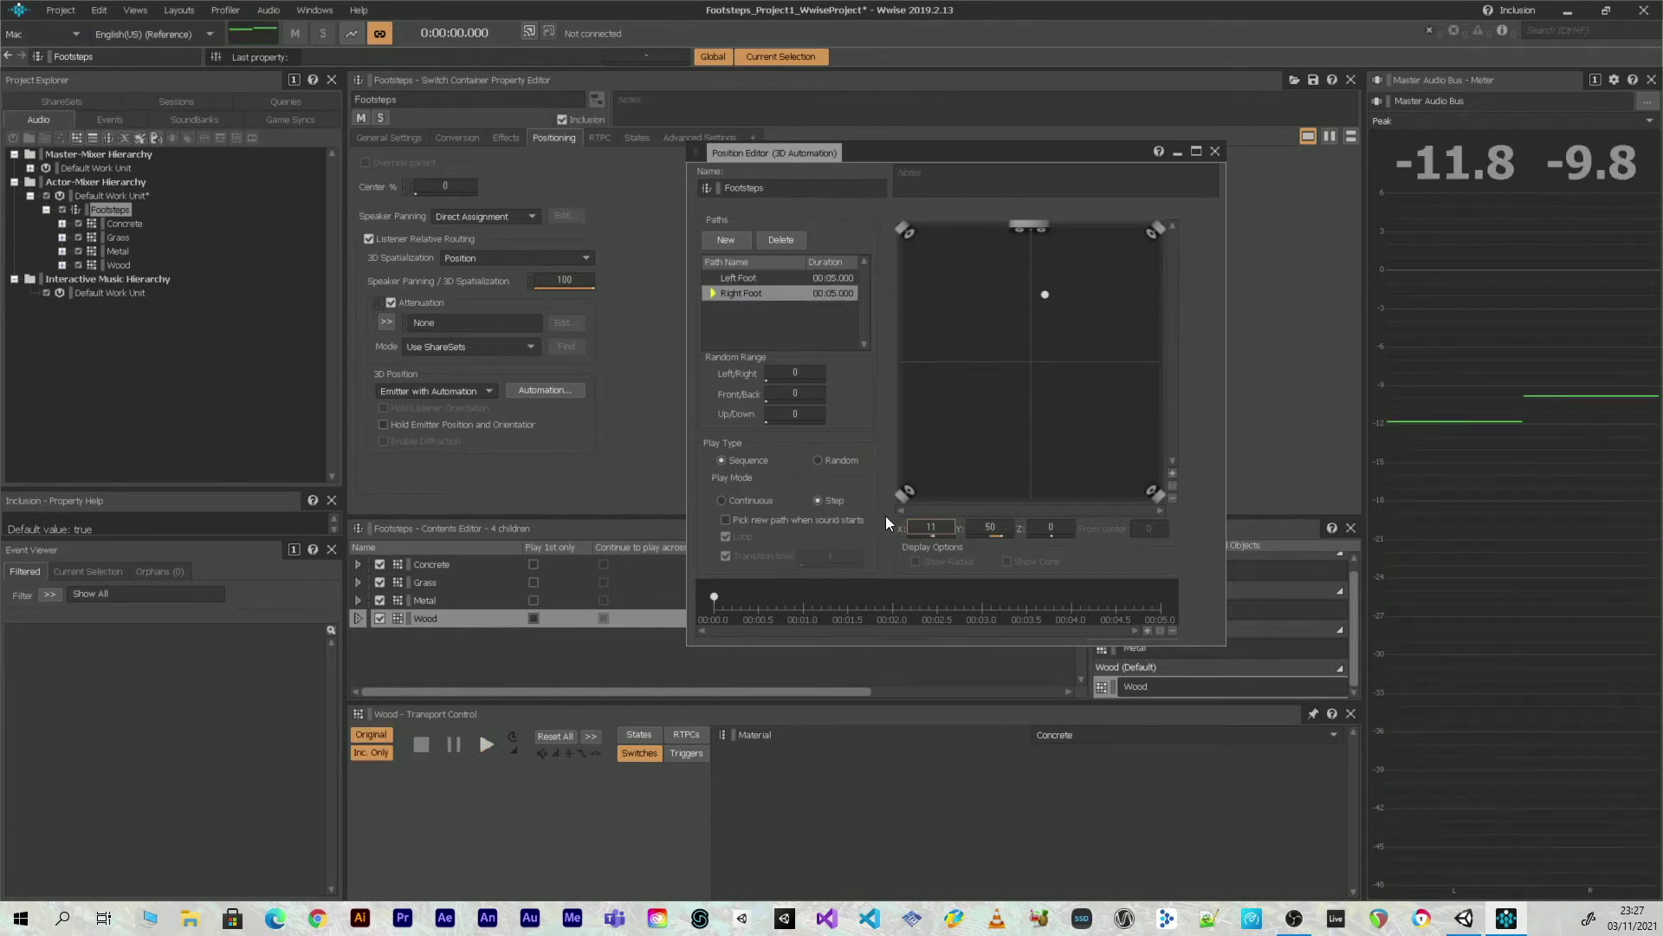
{"action": "key", "text": "space"}
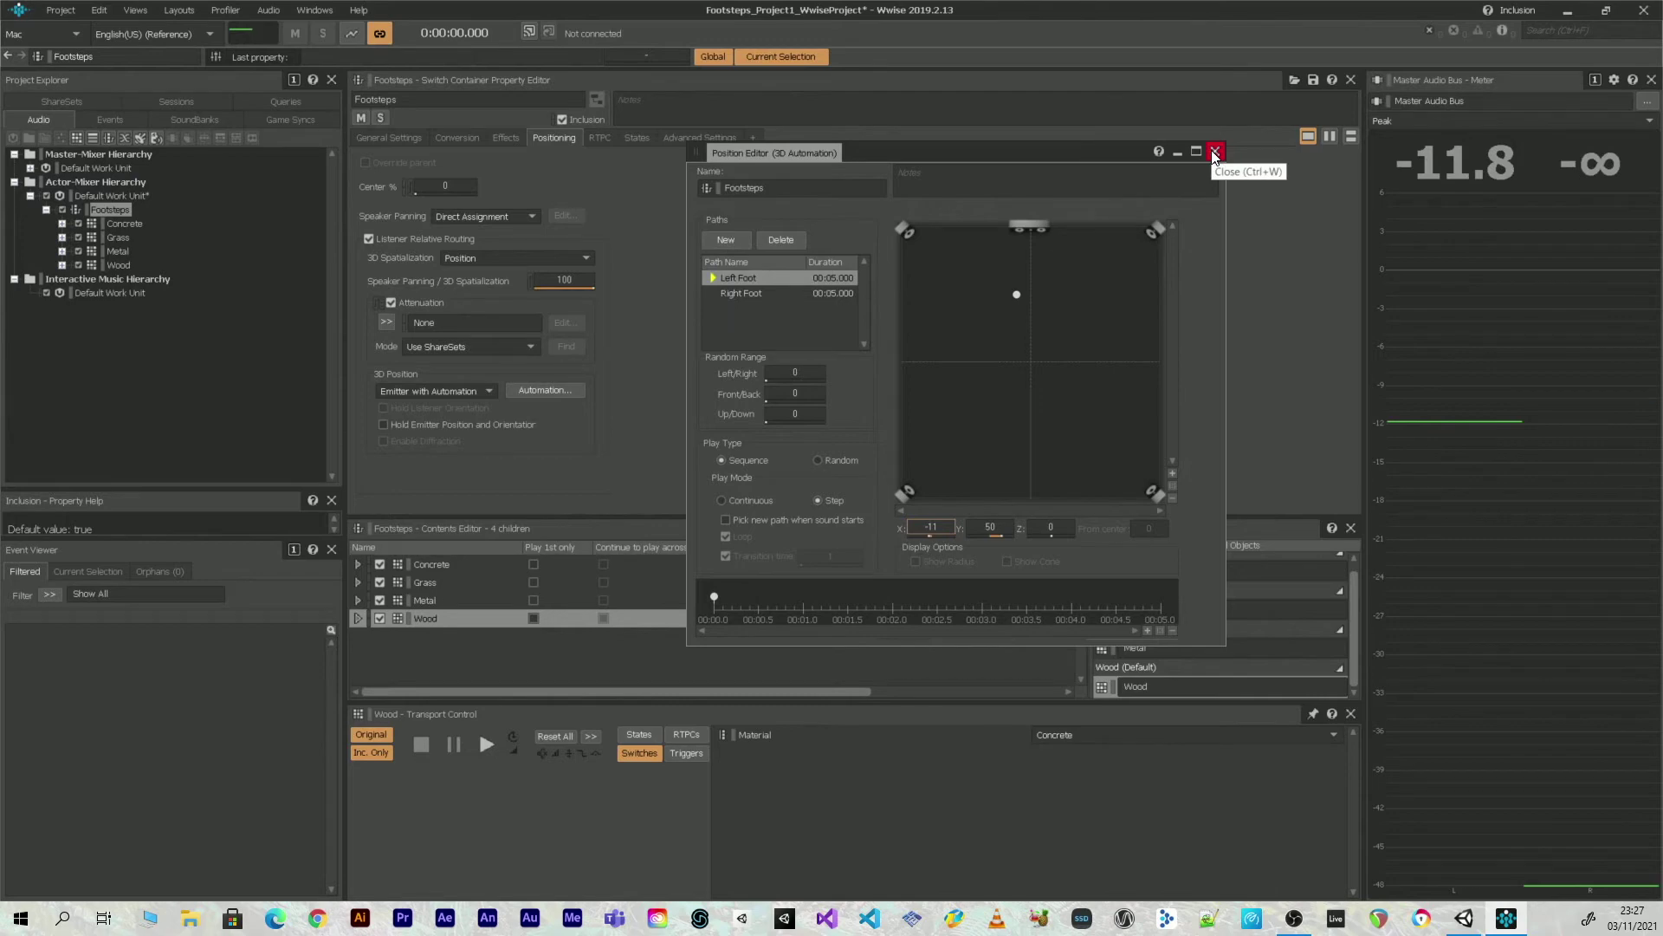
{"action": "left_click", "coordinate": [1215, 153]}
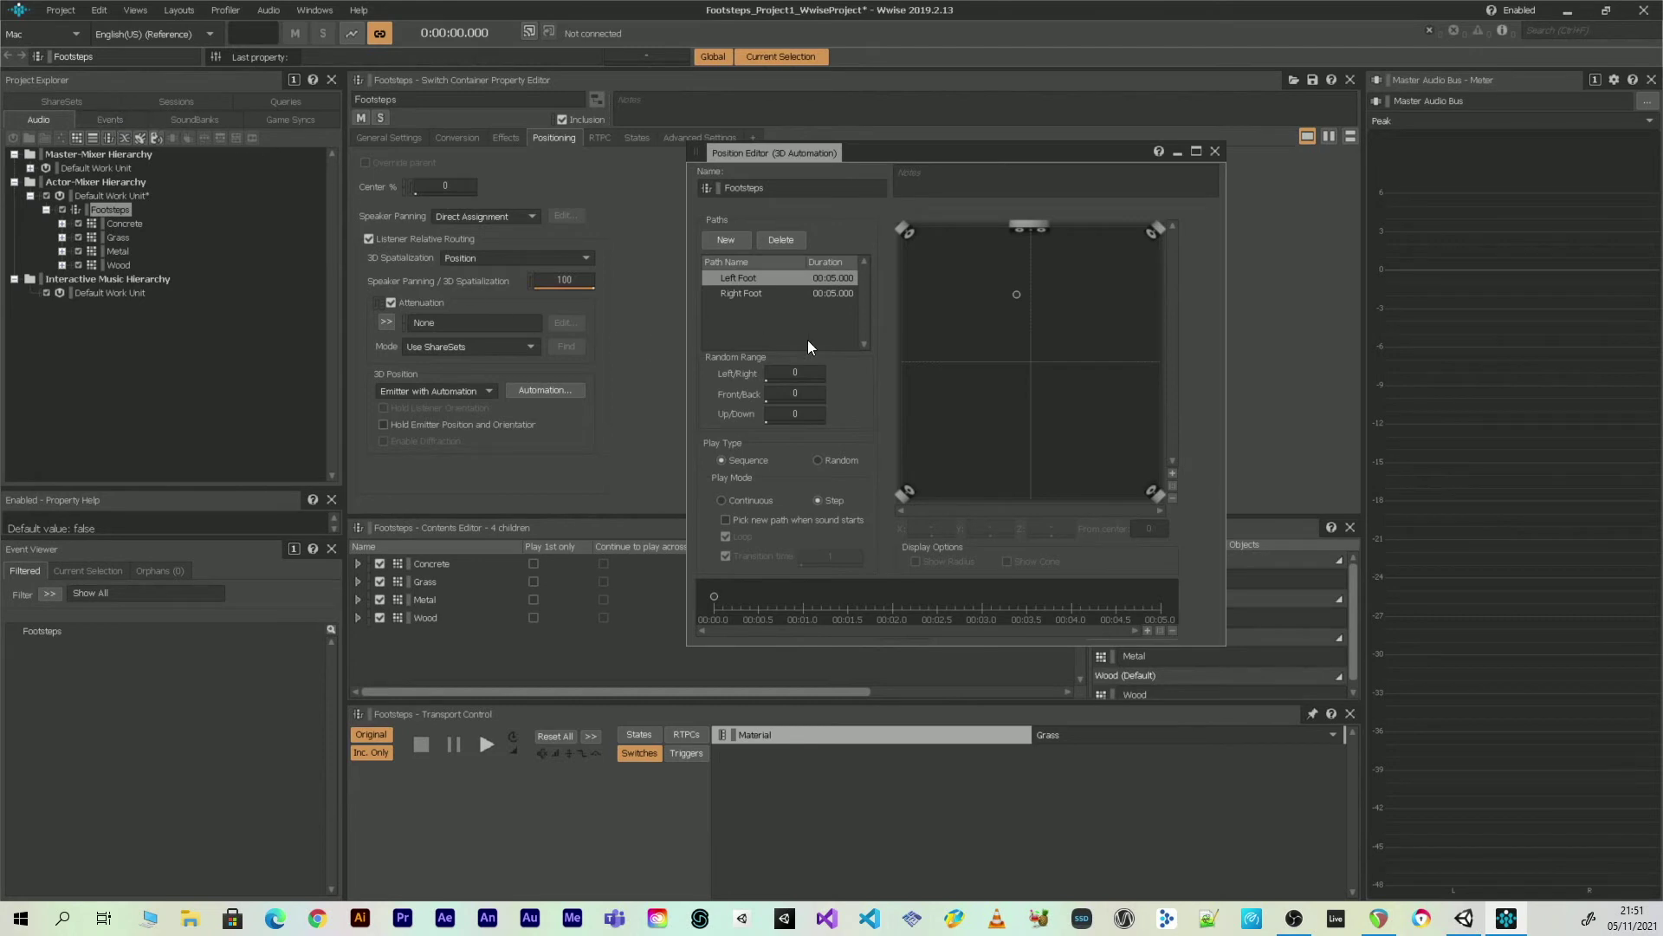
{"action": "left_click", "coordinate": [1214, 152]}
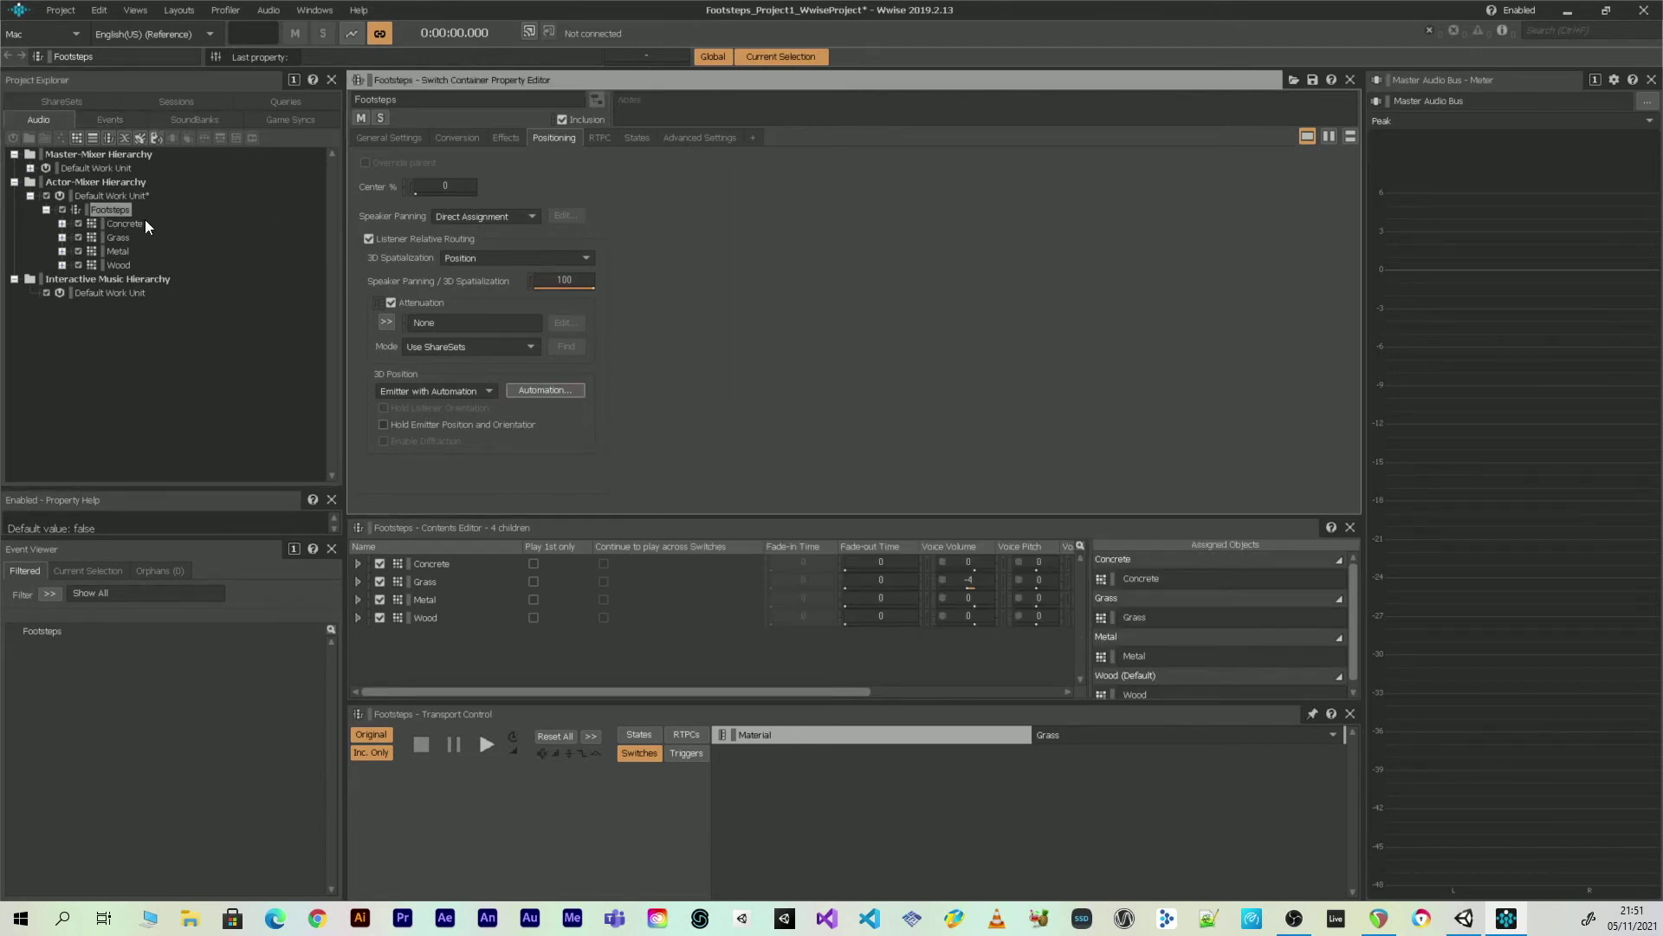
Enable the voice pitch randomizer on the Footsteps container with a minimum offset of -250 and a maximum offset of 250
{"action": "left_click", "coordinate": [397, 139]}
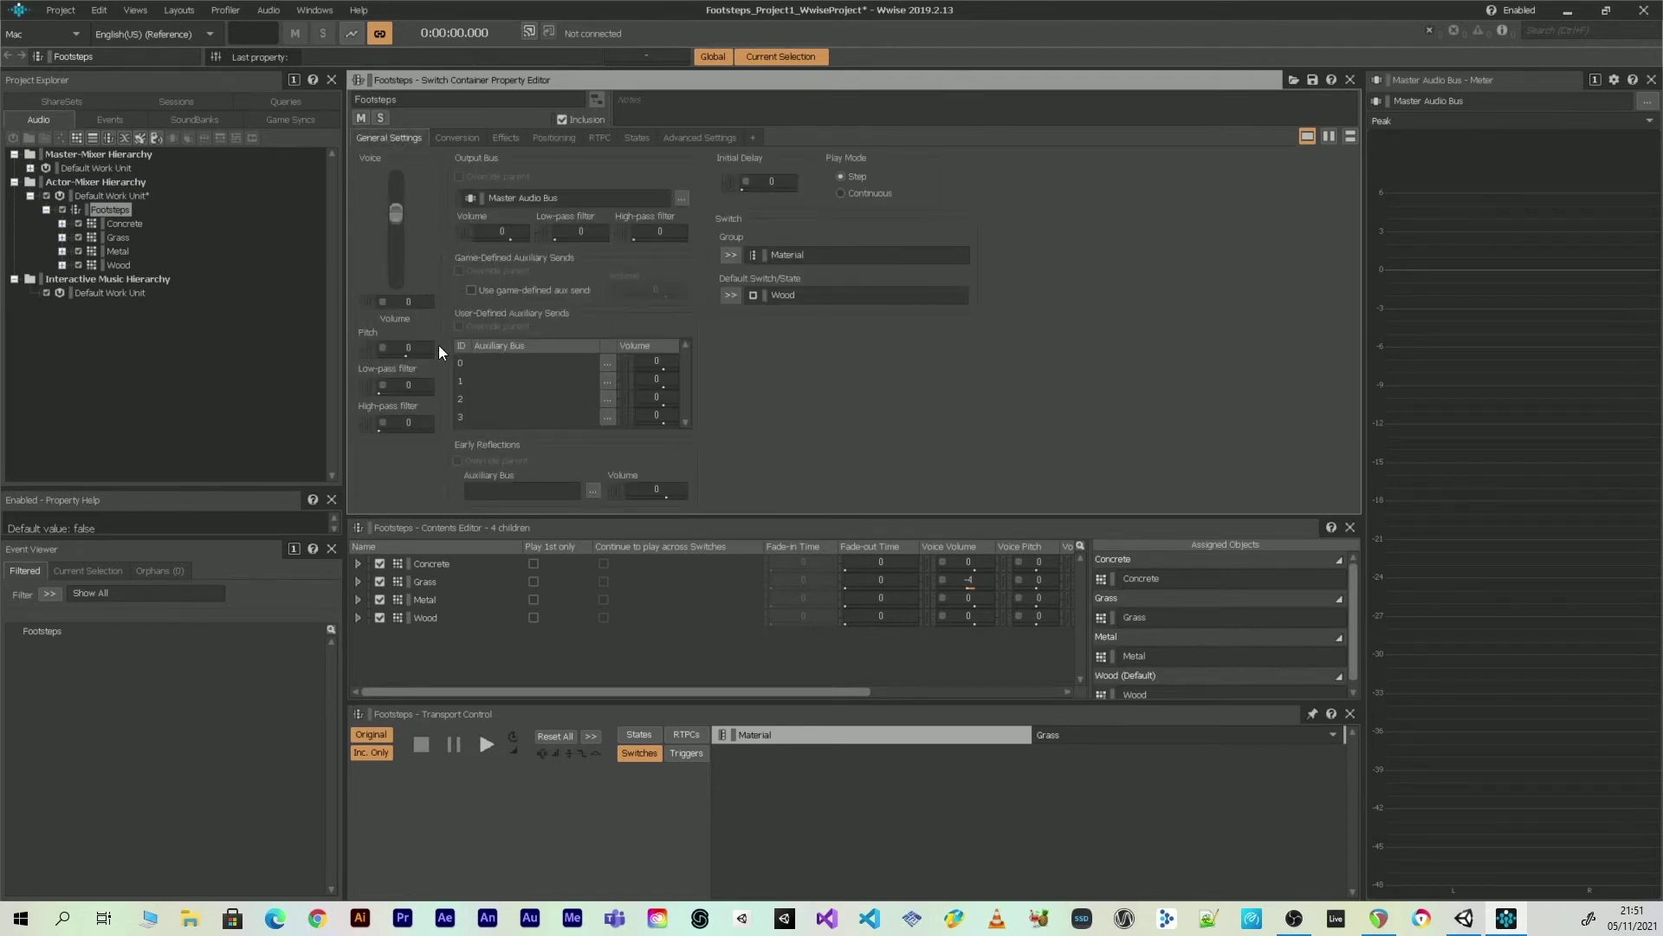
{"action": "left_click", "coordinate": [382, 348]}
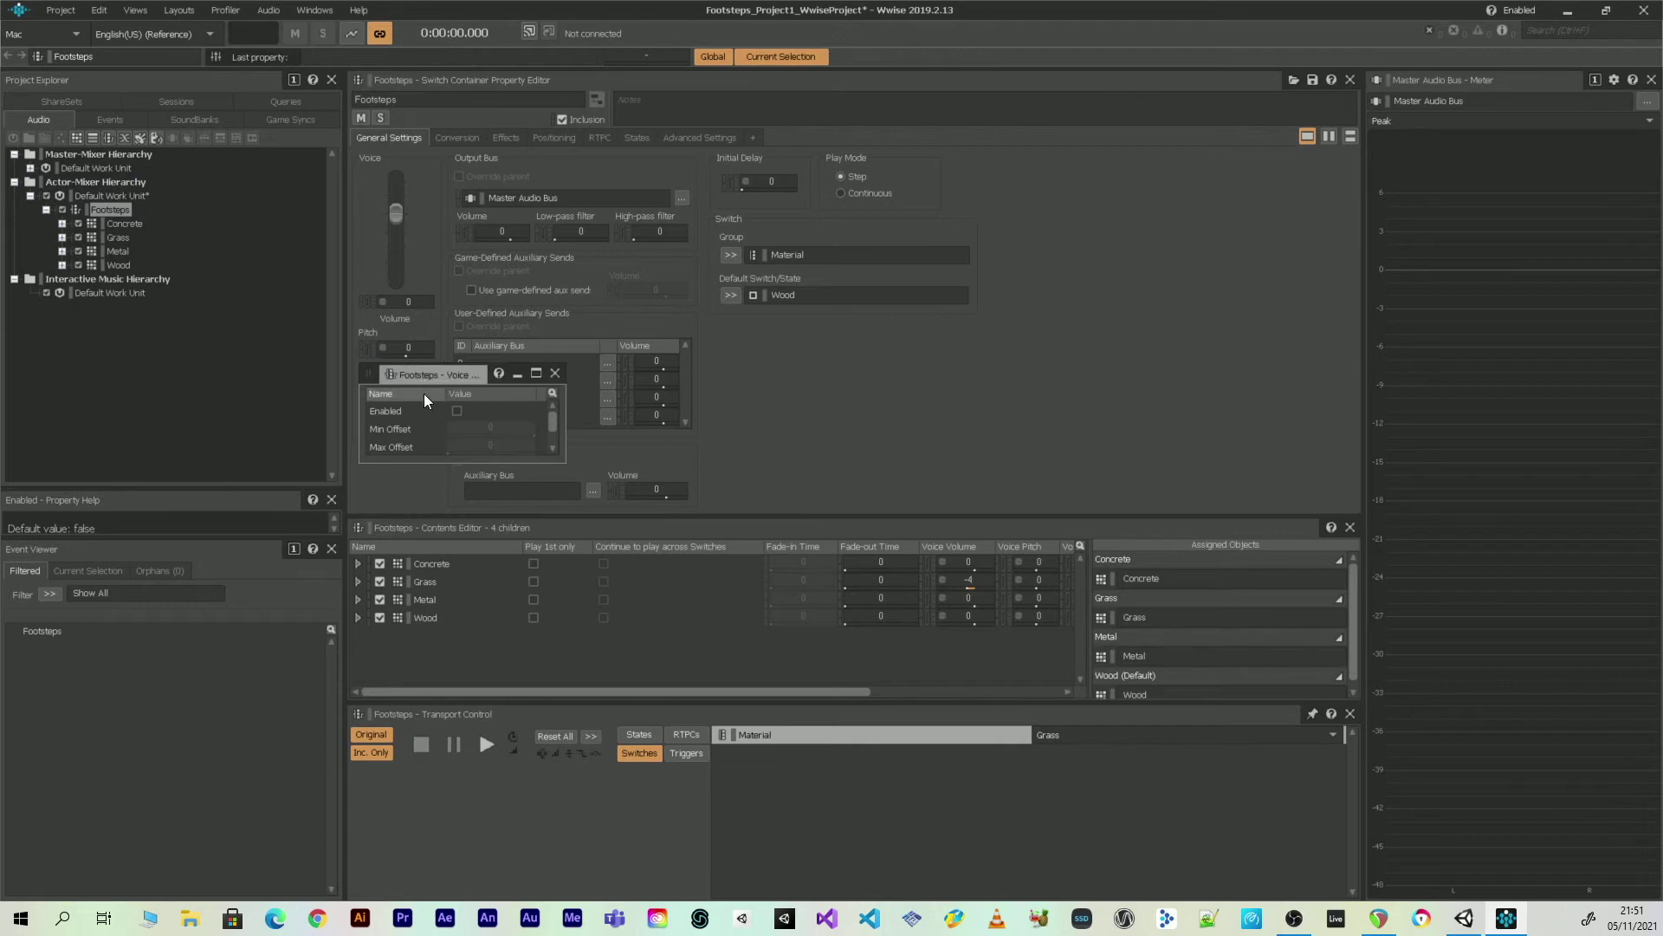
{"action": "left_click", "coordinate": [461, 409]}
{"action": "left_click", "coordinate": [491, 427]}
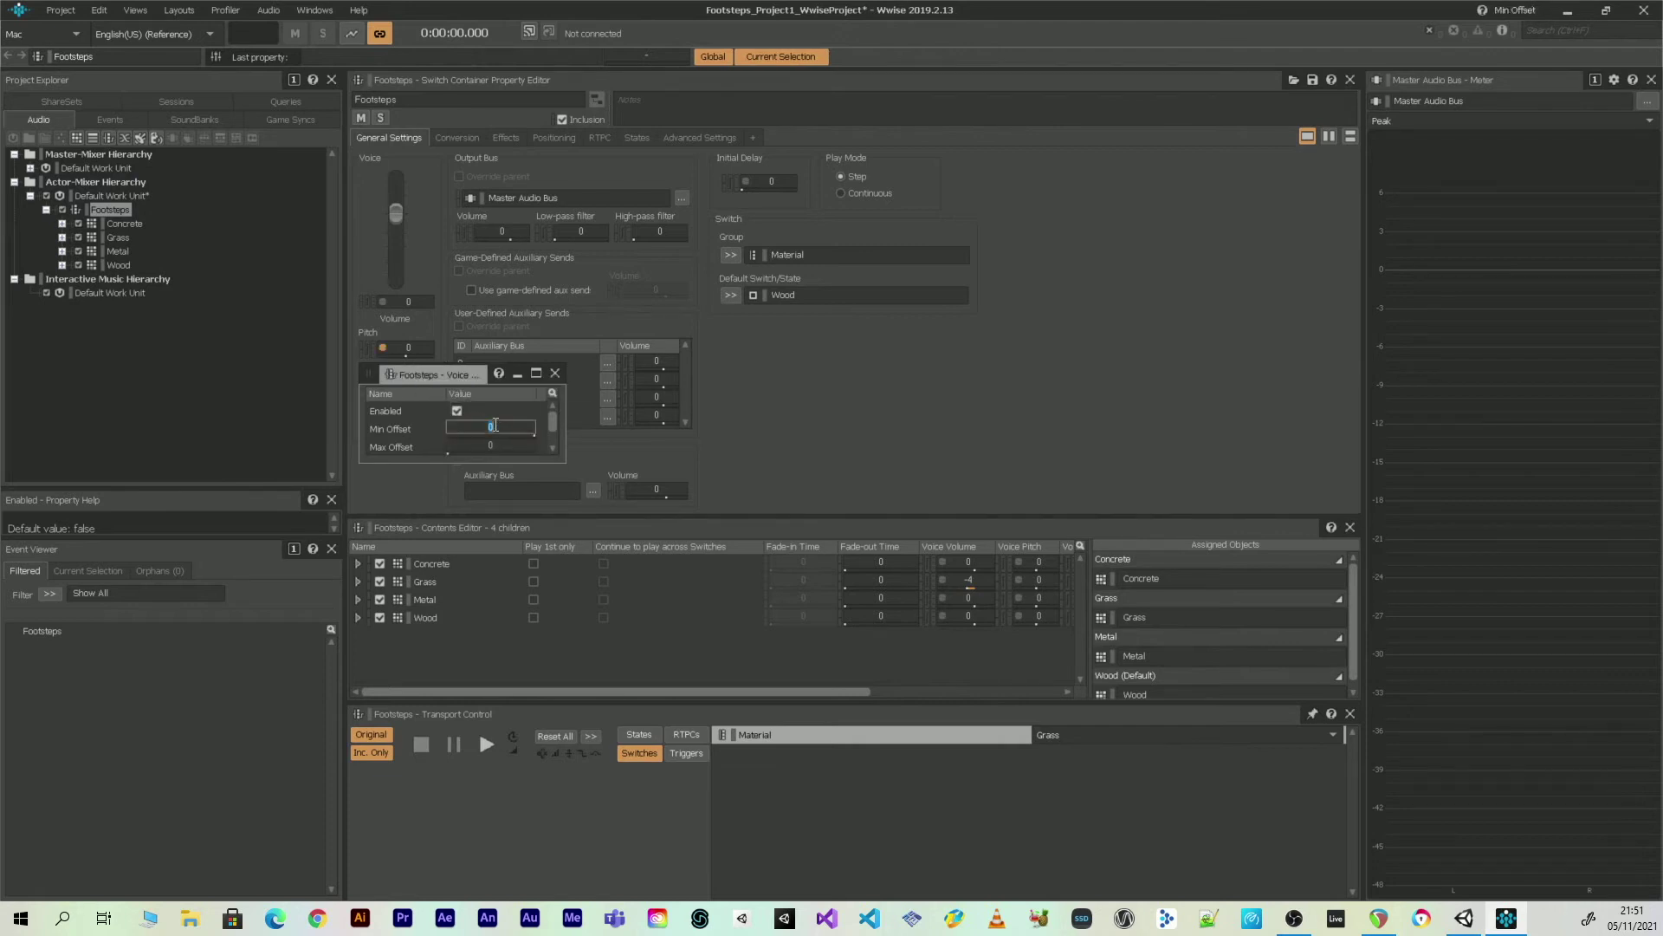
{"action": "type", "text": "-250"}
{"action": "key", "text": "Tab"}
{"action": "type", "text": "25"}
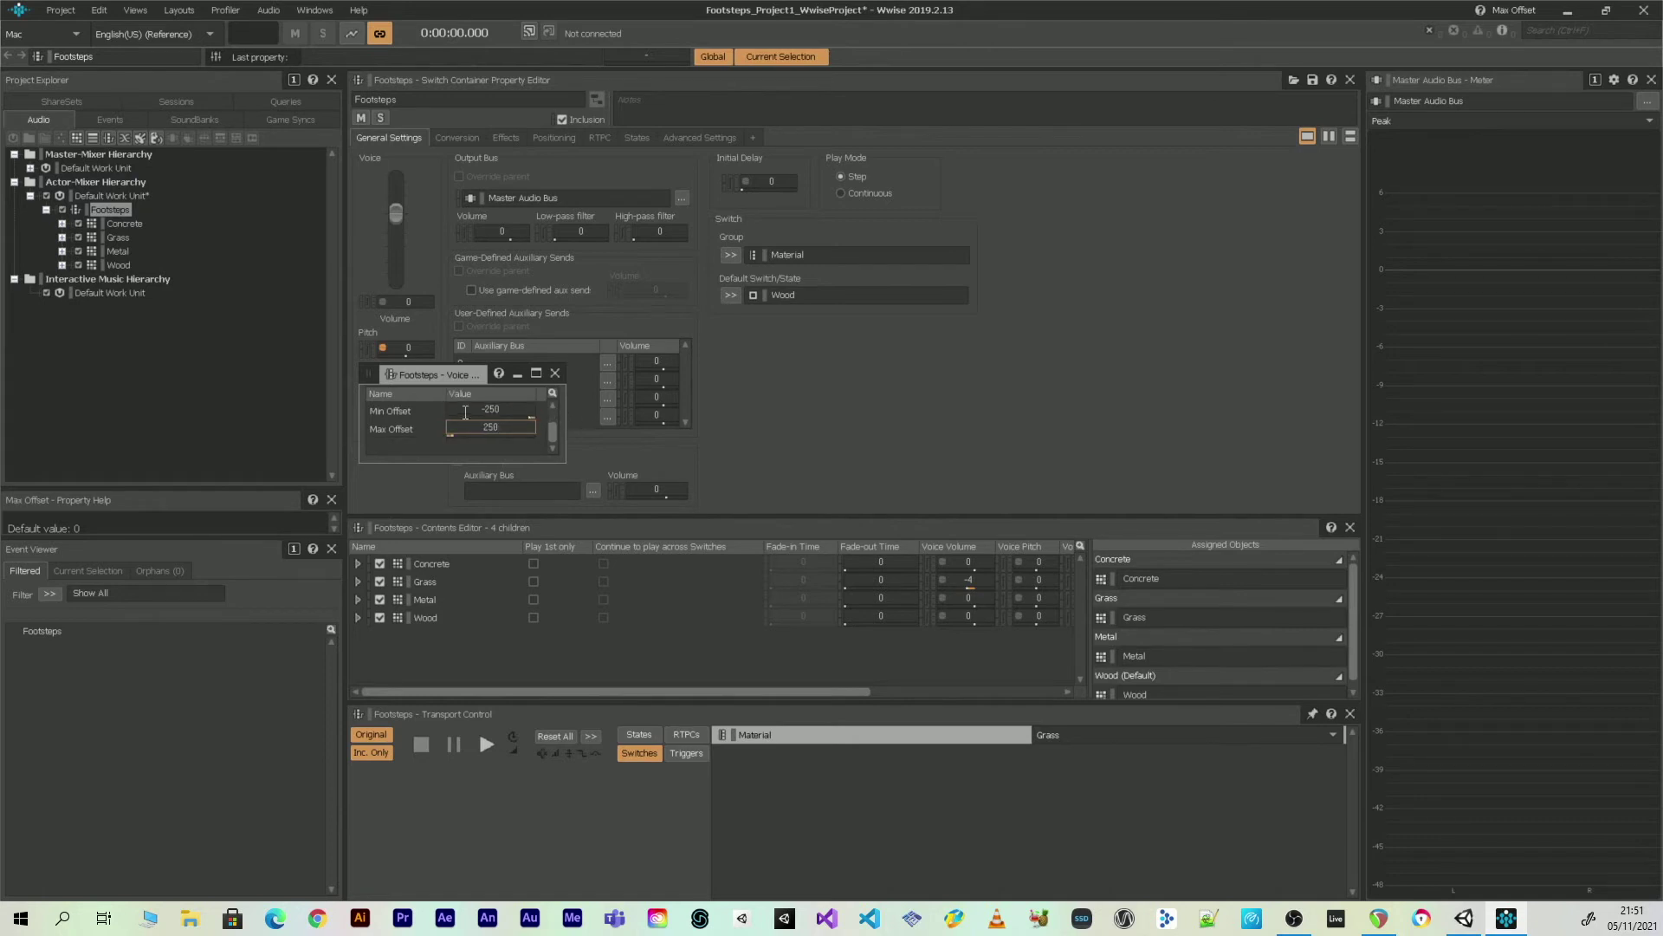
{"action": "left_click", "coordinate": [557, 374]}
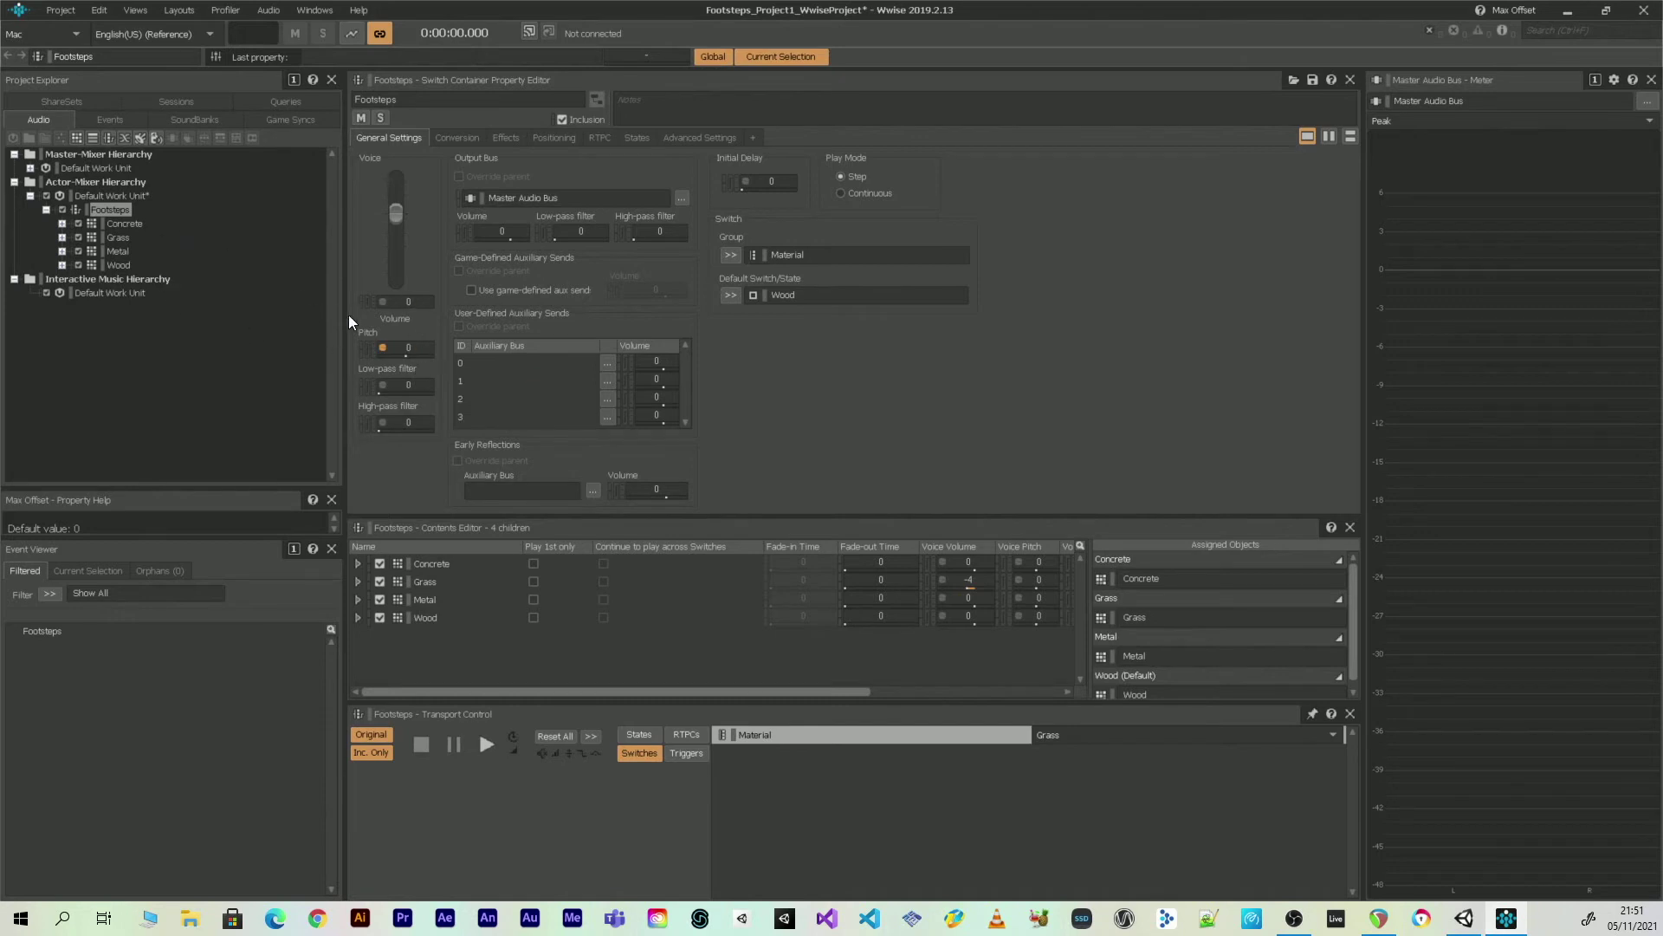
Enable the voice volume randomizer on the Footsteps container with a minimum offset of -4 and a maximum offset of 4
{"action": "left_click", "coordinate": [381, 300]}
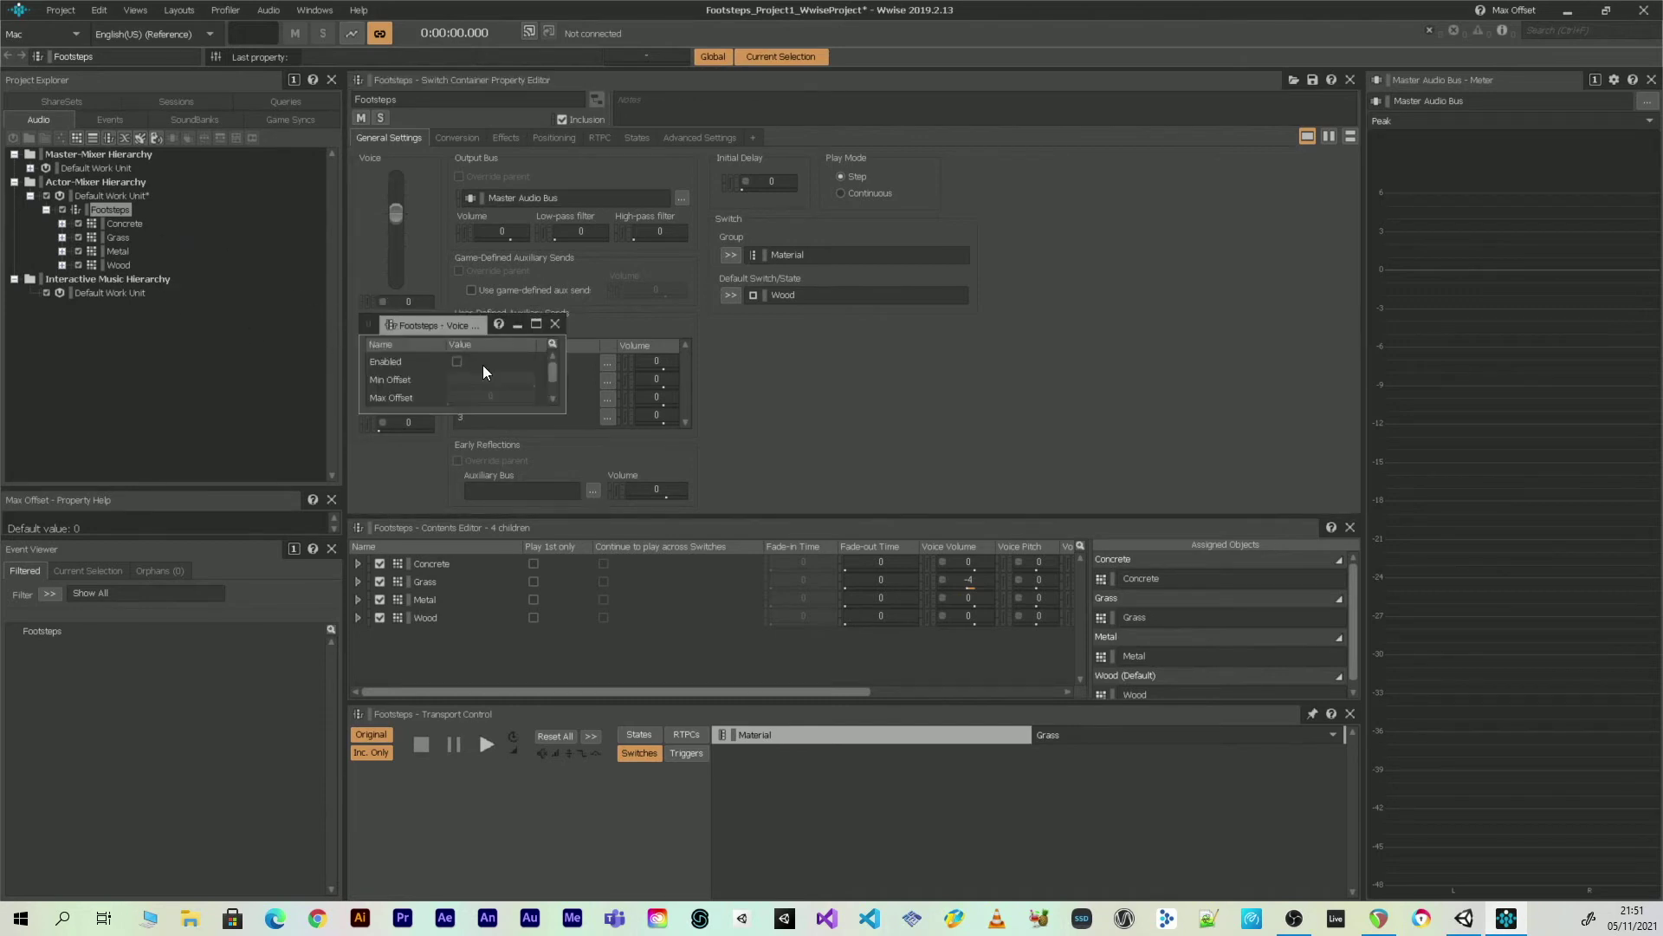
{"action": "left_click", "coordinate": [456, 361]}
{"action": "left_click", "coordinate": [504, 380]}
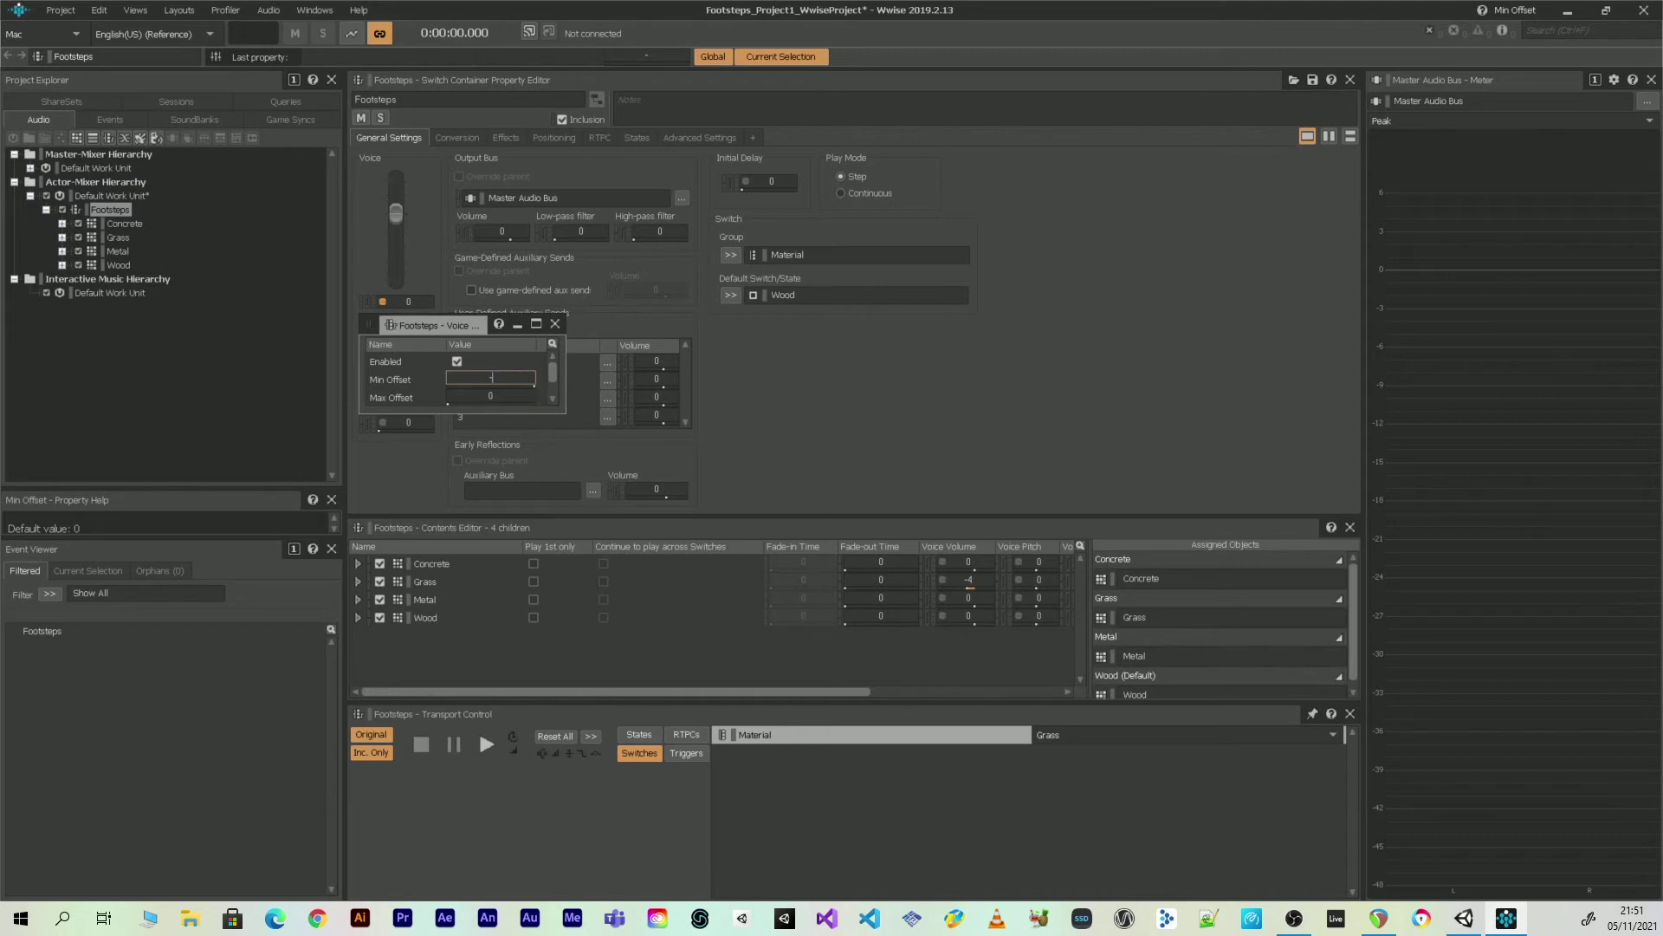
{"action": "type", "text": "-4"}
{"action": "key", "text": "Tab"}
{"action": "type", "text": "4"}
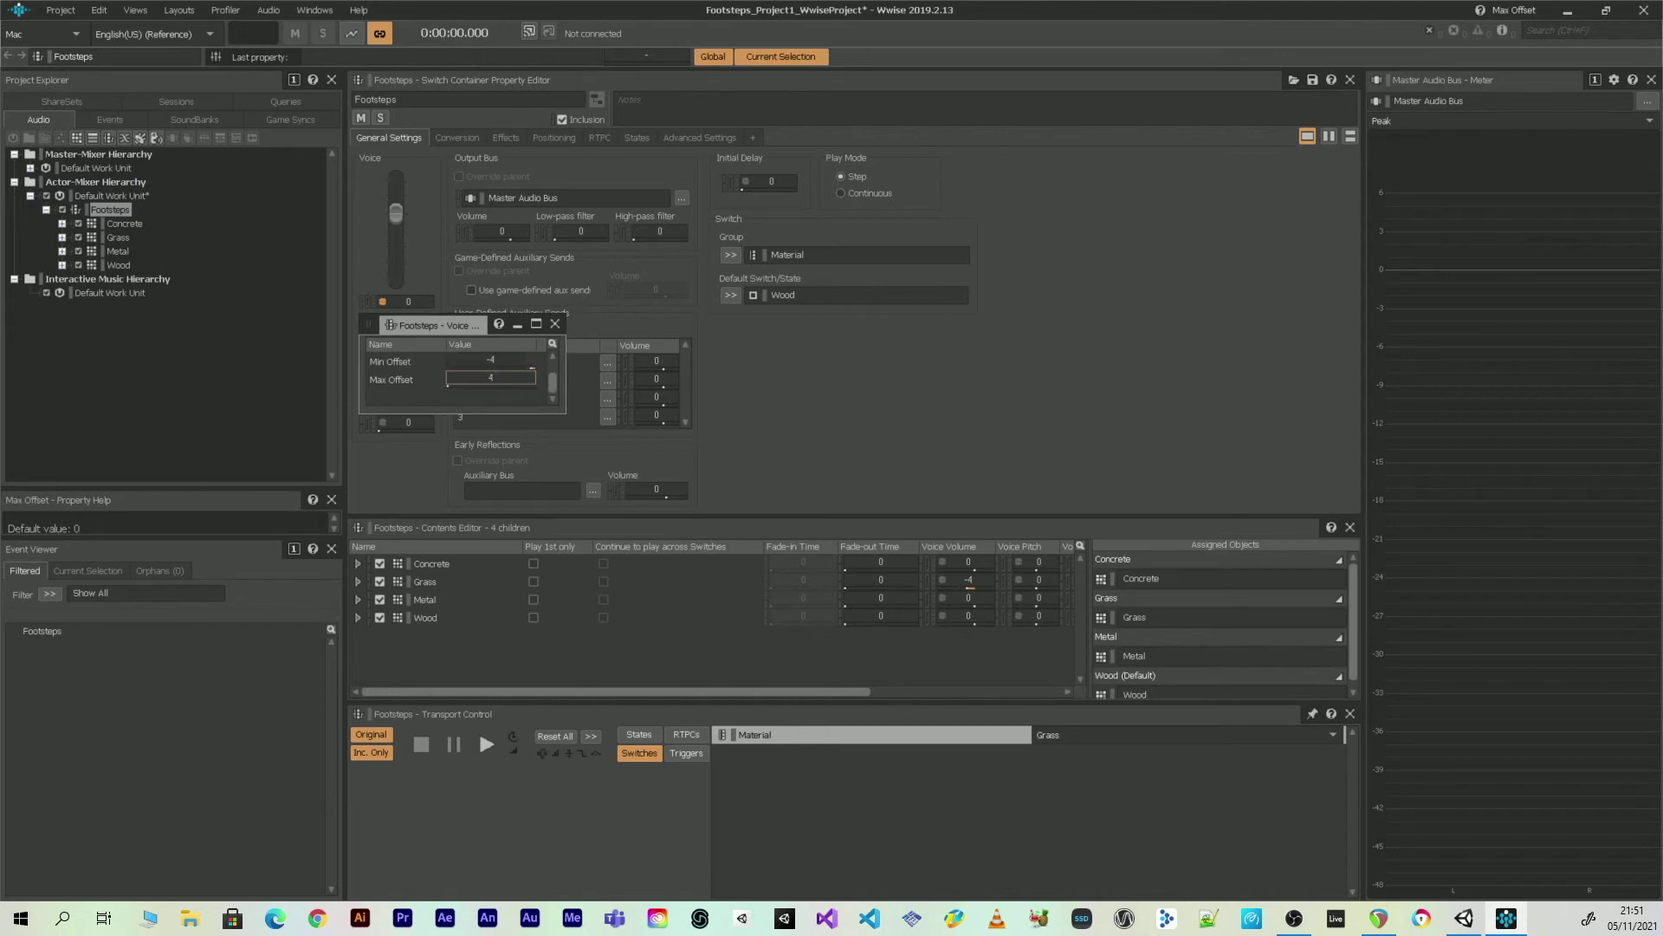
{"action": "left_click", "coordinate": [556, 323]}
Play the Footsteps container several times to audition its pitch and volume randomization
{"action": "key", "text": "space"}
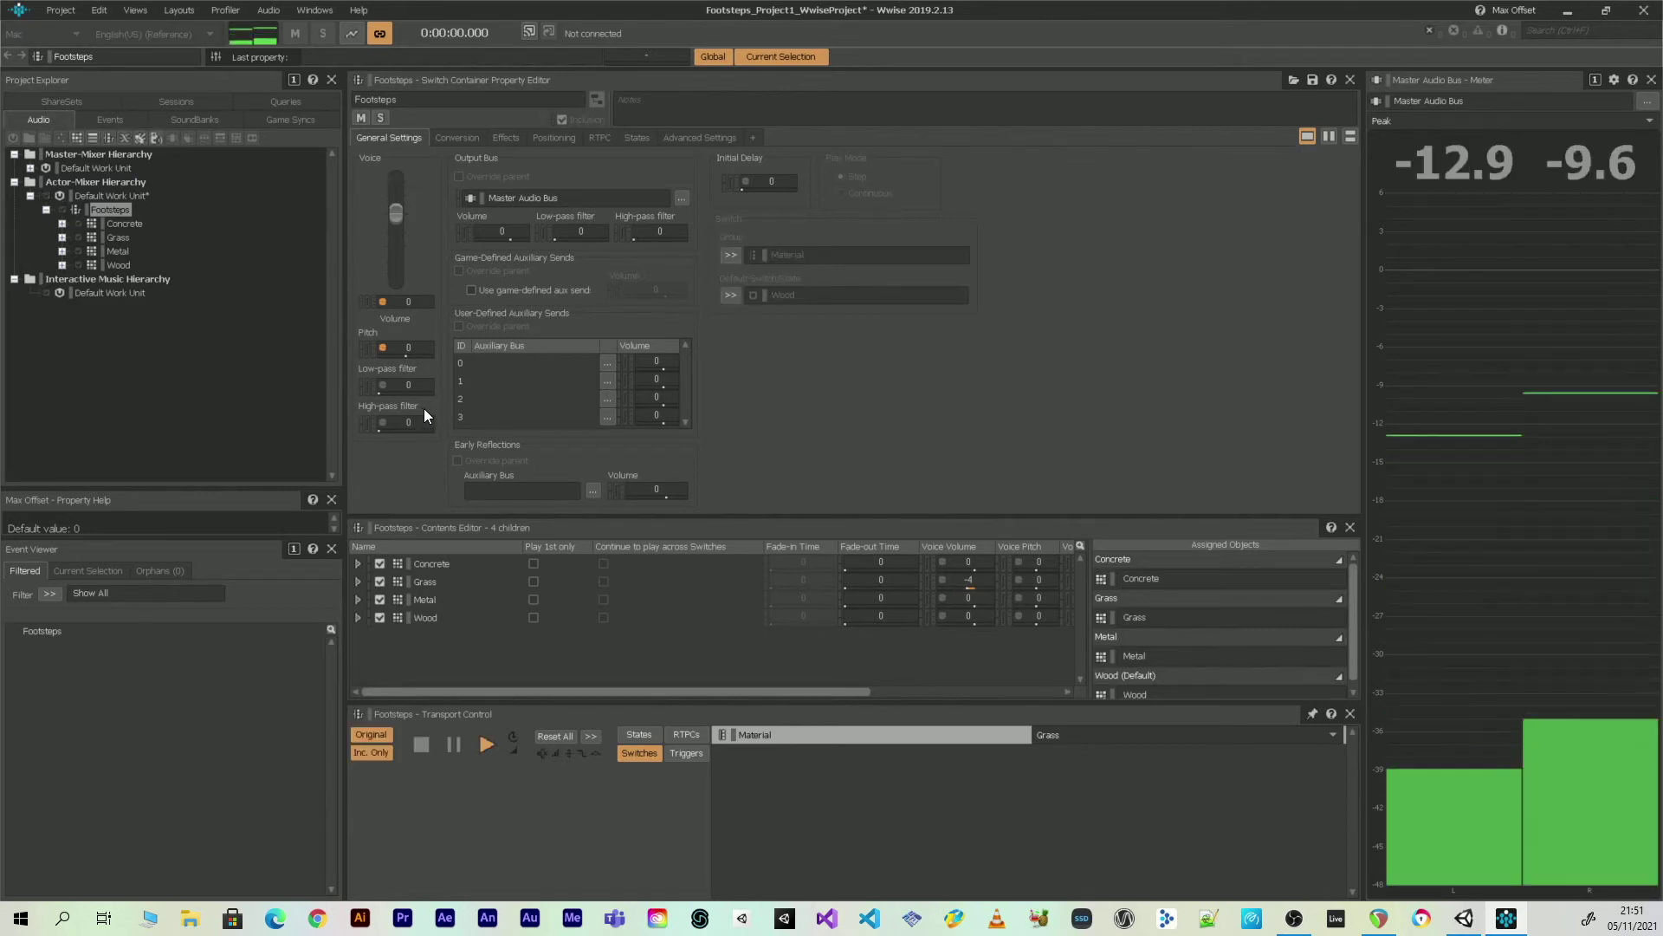
{"action": "key", "text": "space"}
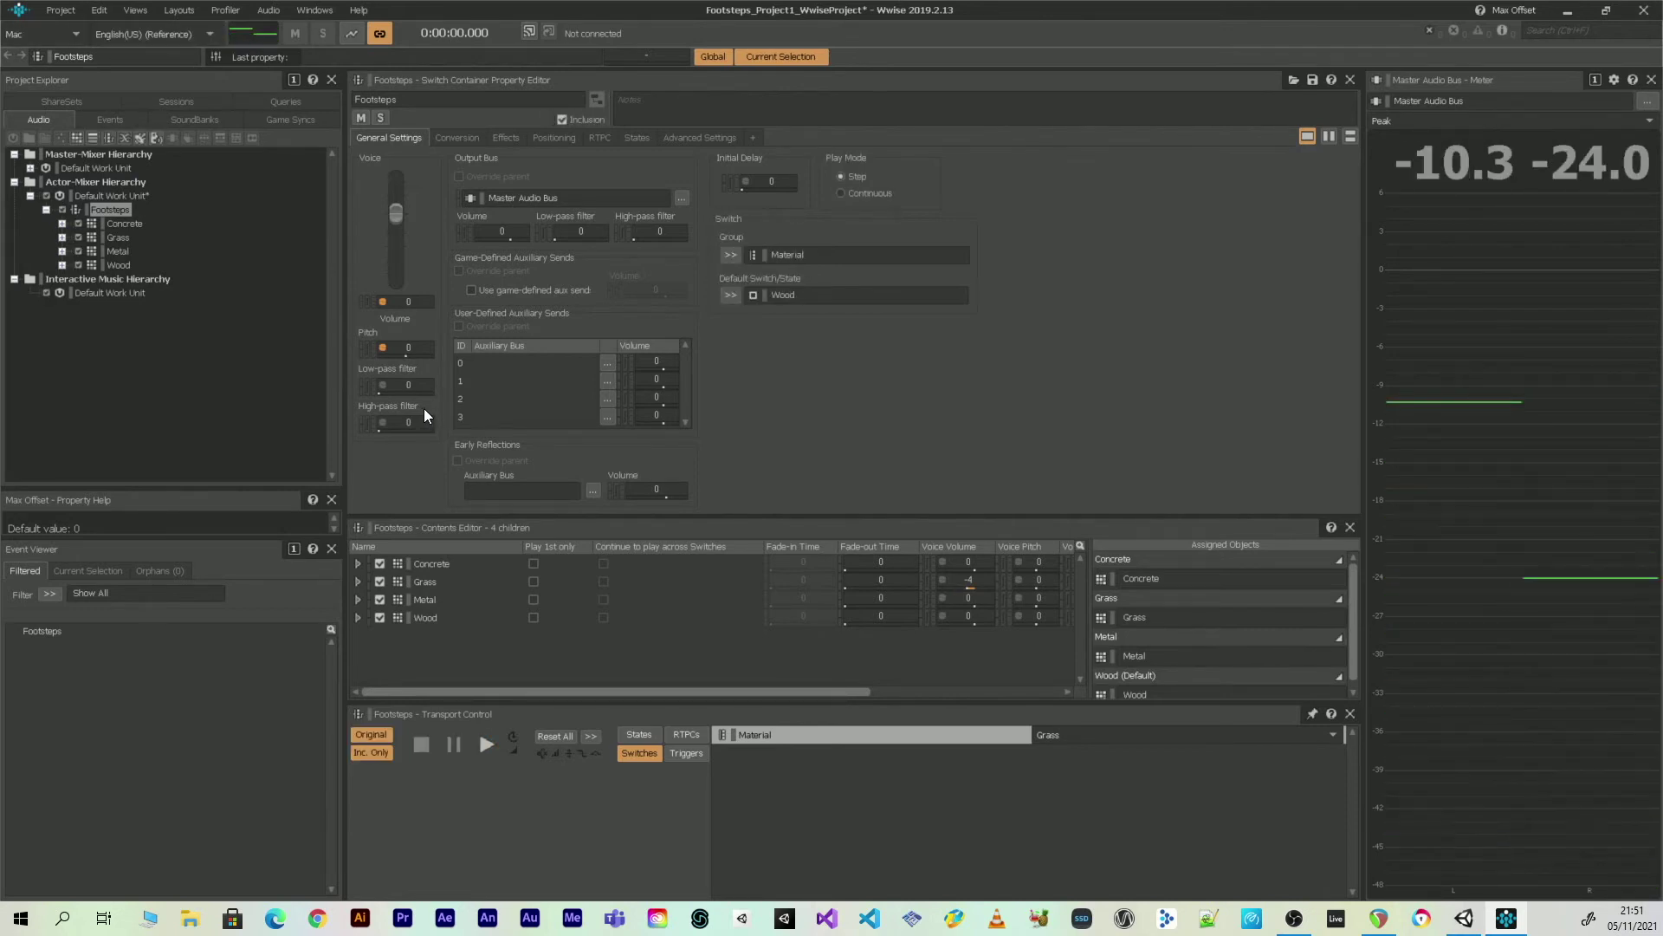
{"action": "key", "text": "space"}
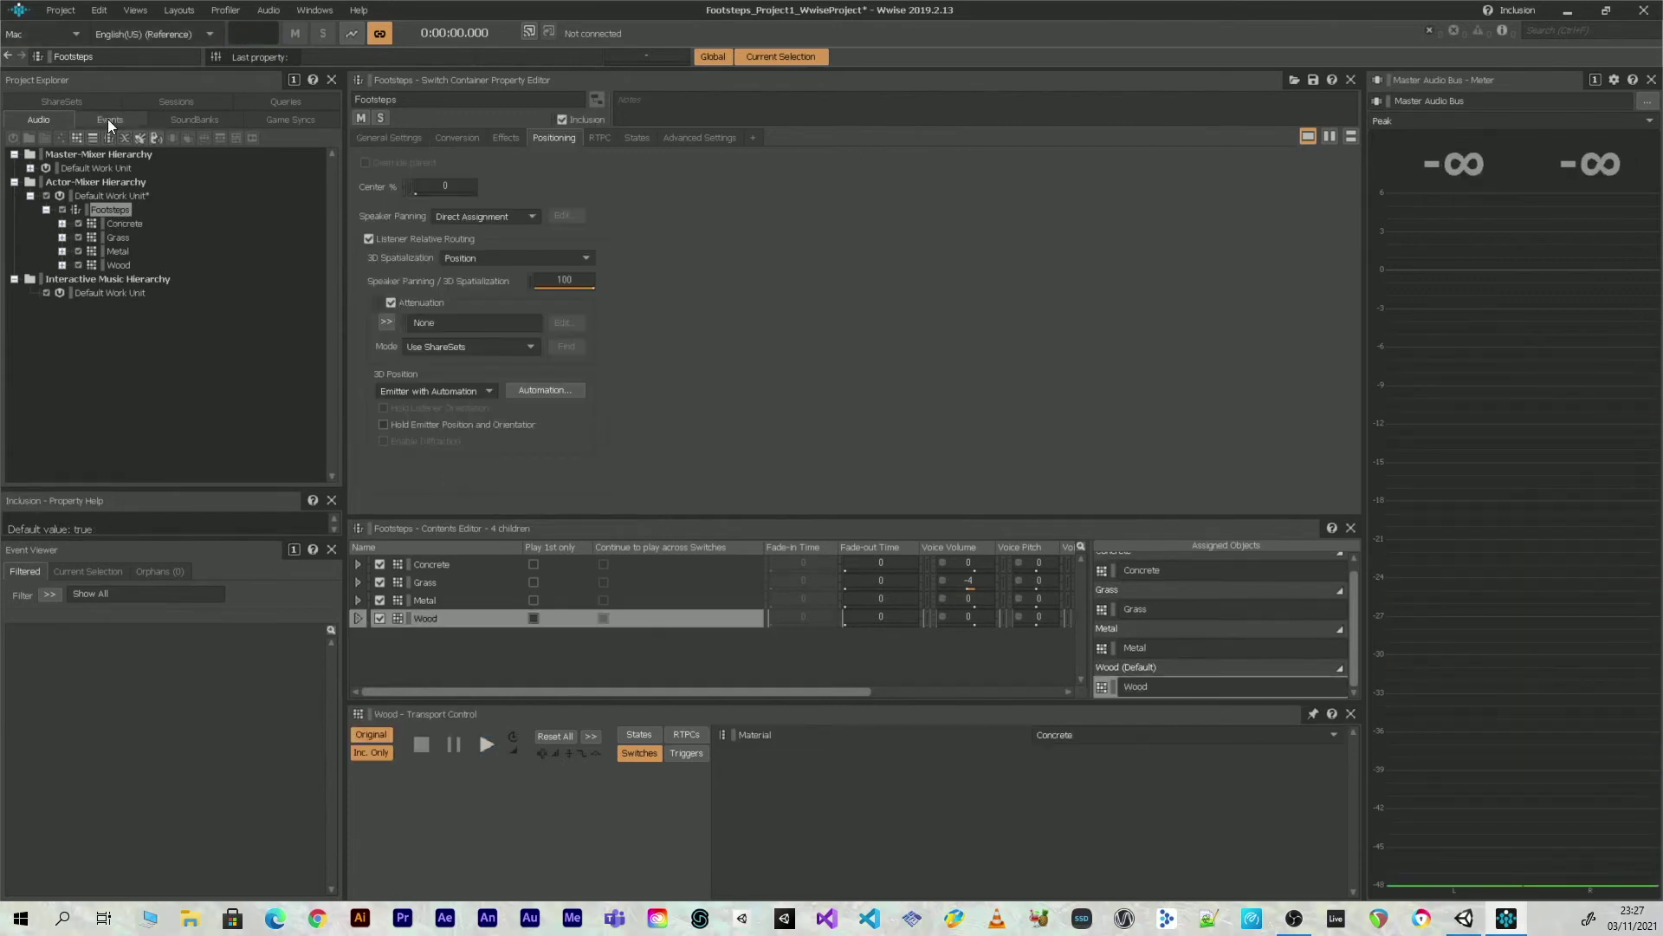
Create a Footsteps event in the events' Default Work Unit and add a Play action targeting the Footsteps switch container
{"action": "left_click", "coordinate": [107, 119]}
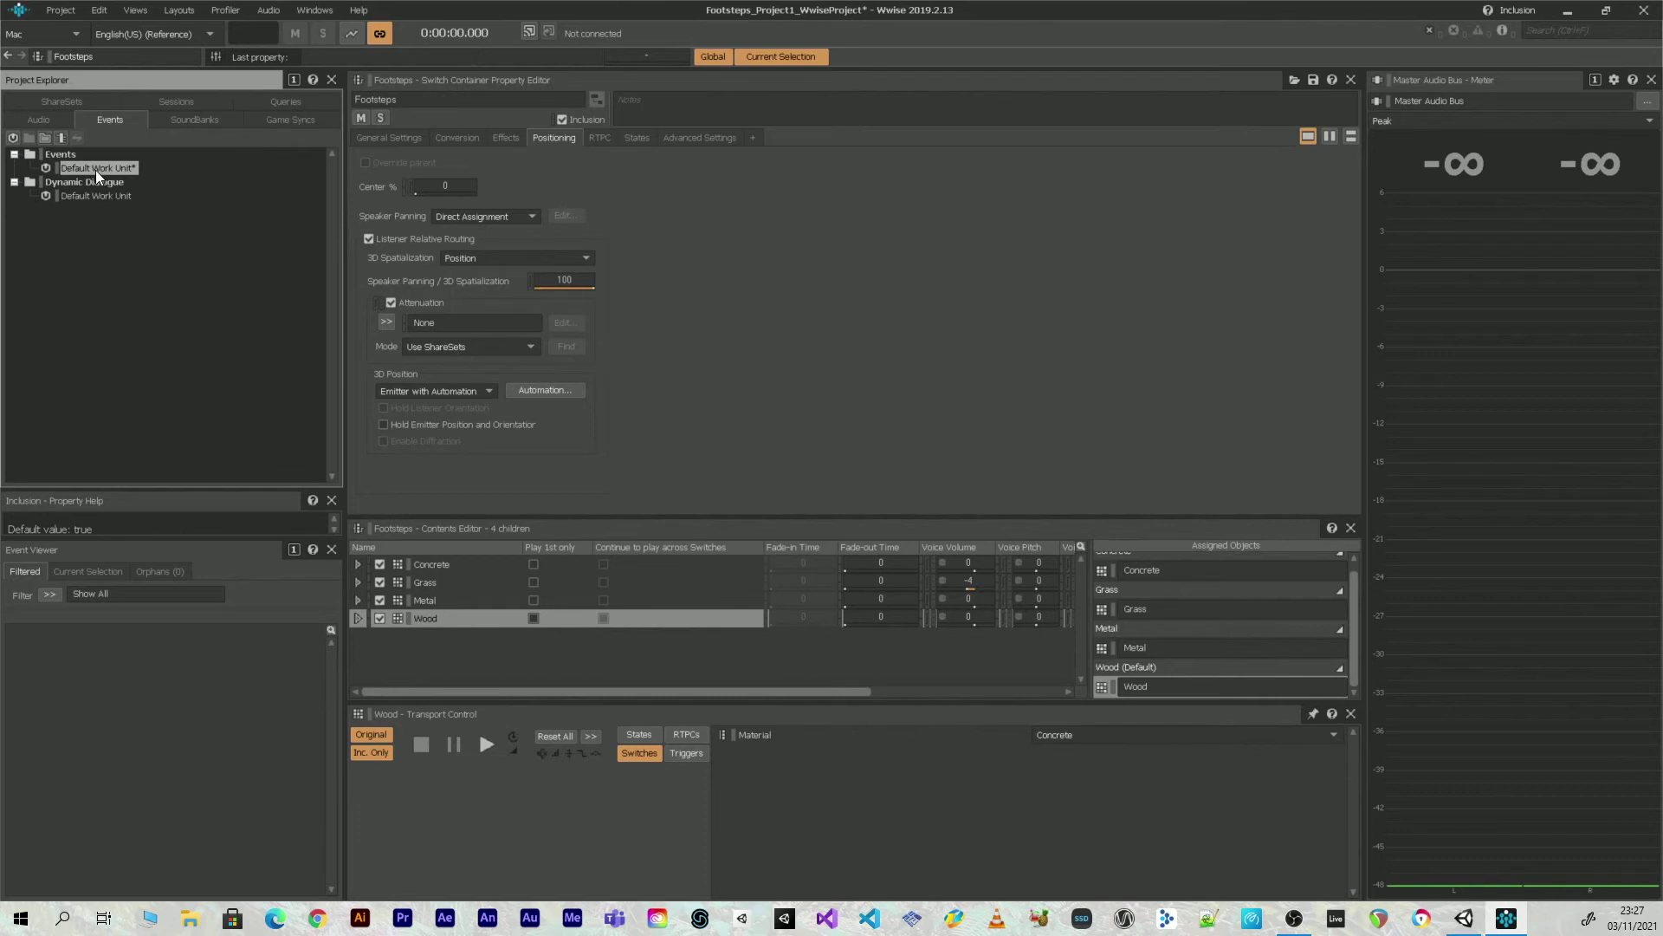
{"action": "left_click", "coordinate": [63, 139]}
{"action": "type", "text": "Foots"}
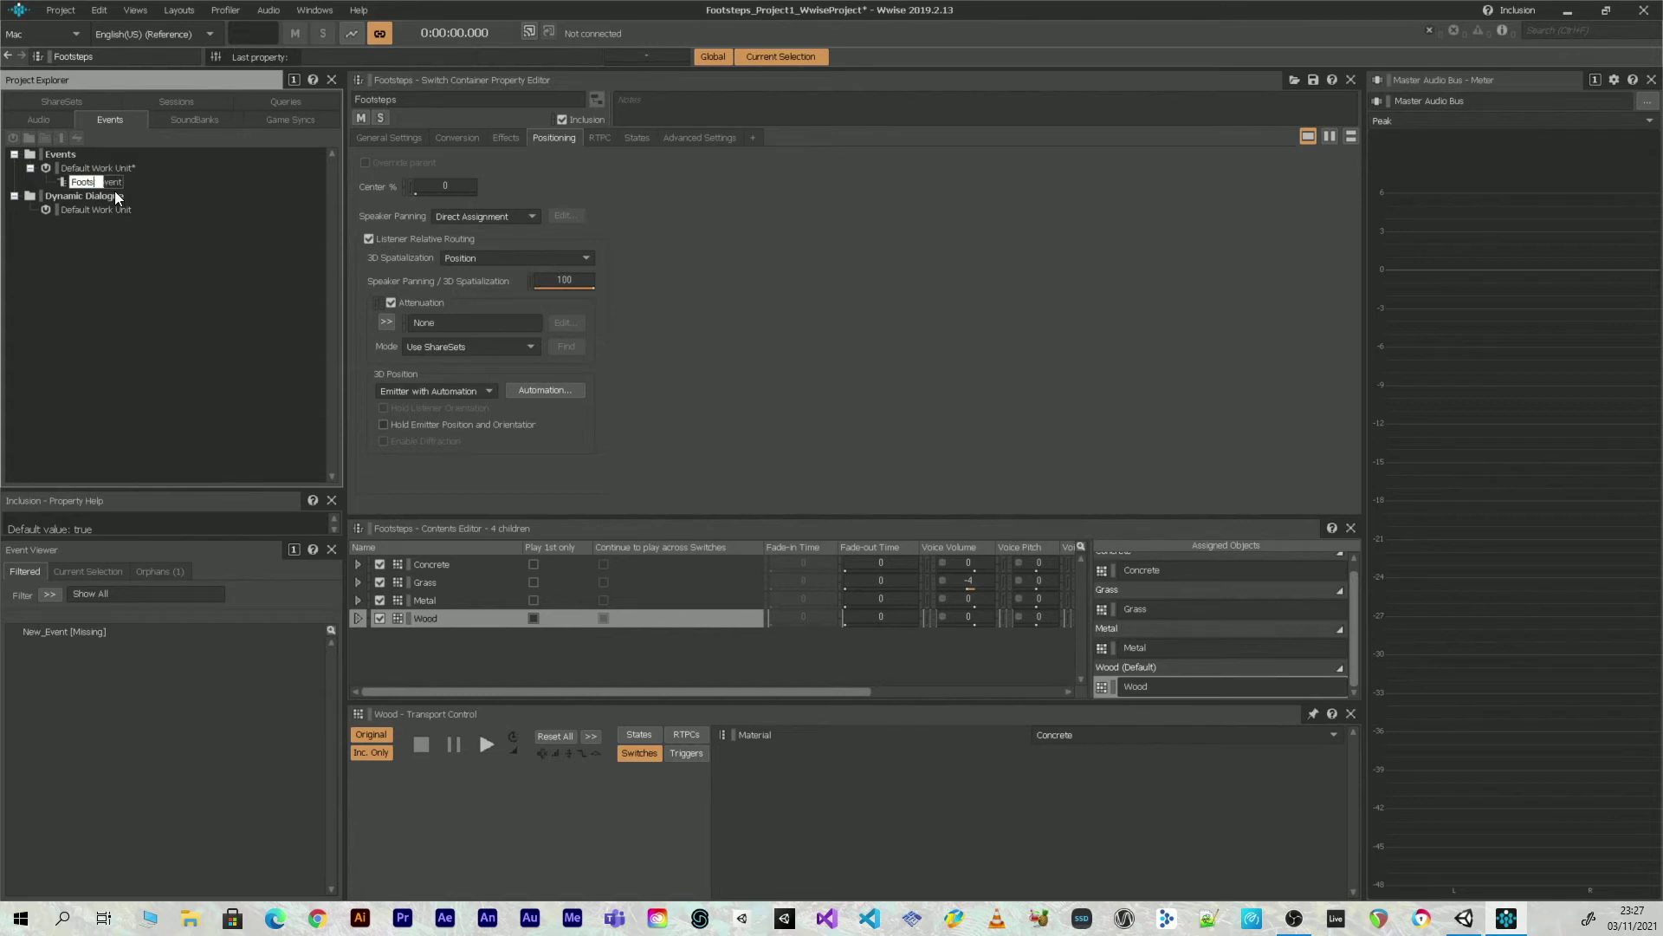
{"action": "type", "text": "teps"}
{"action": "key", "text": "Return"}
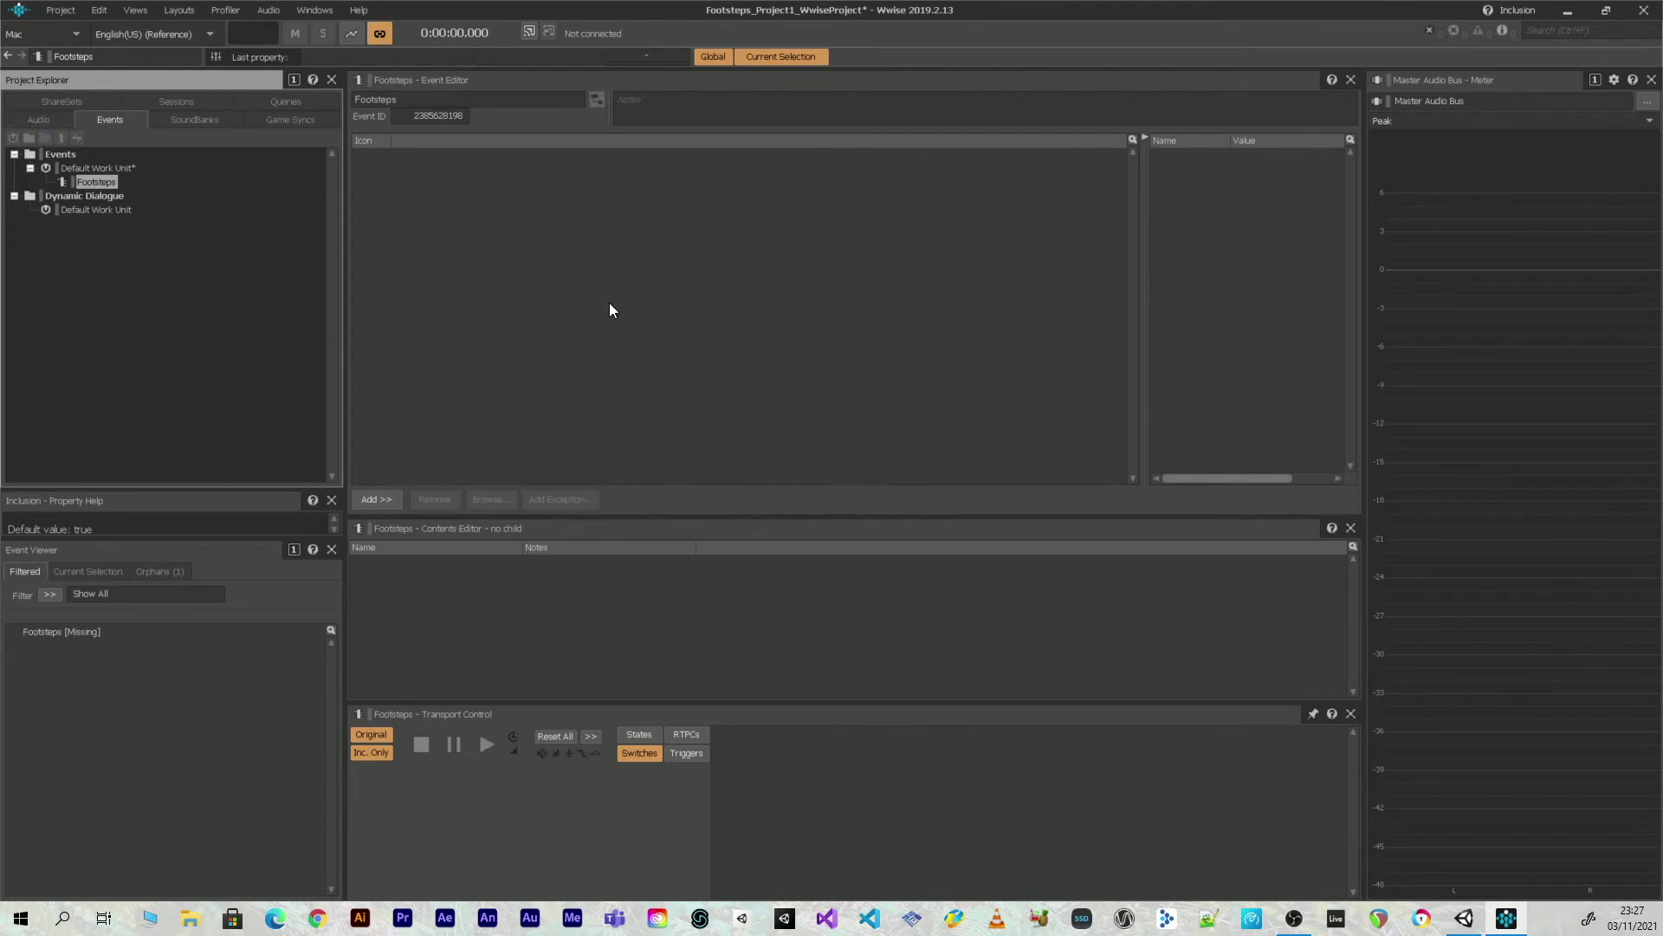
{"action": "left_click", "coordinate": [39, 120]}
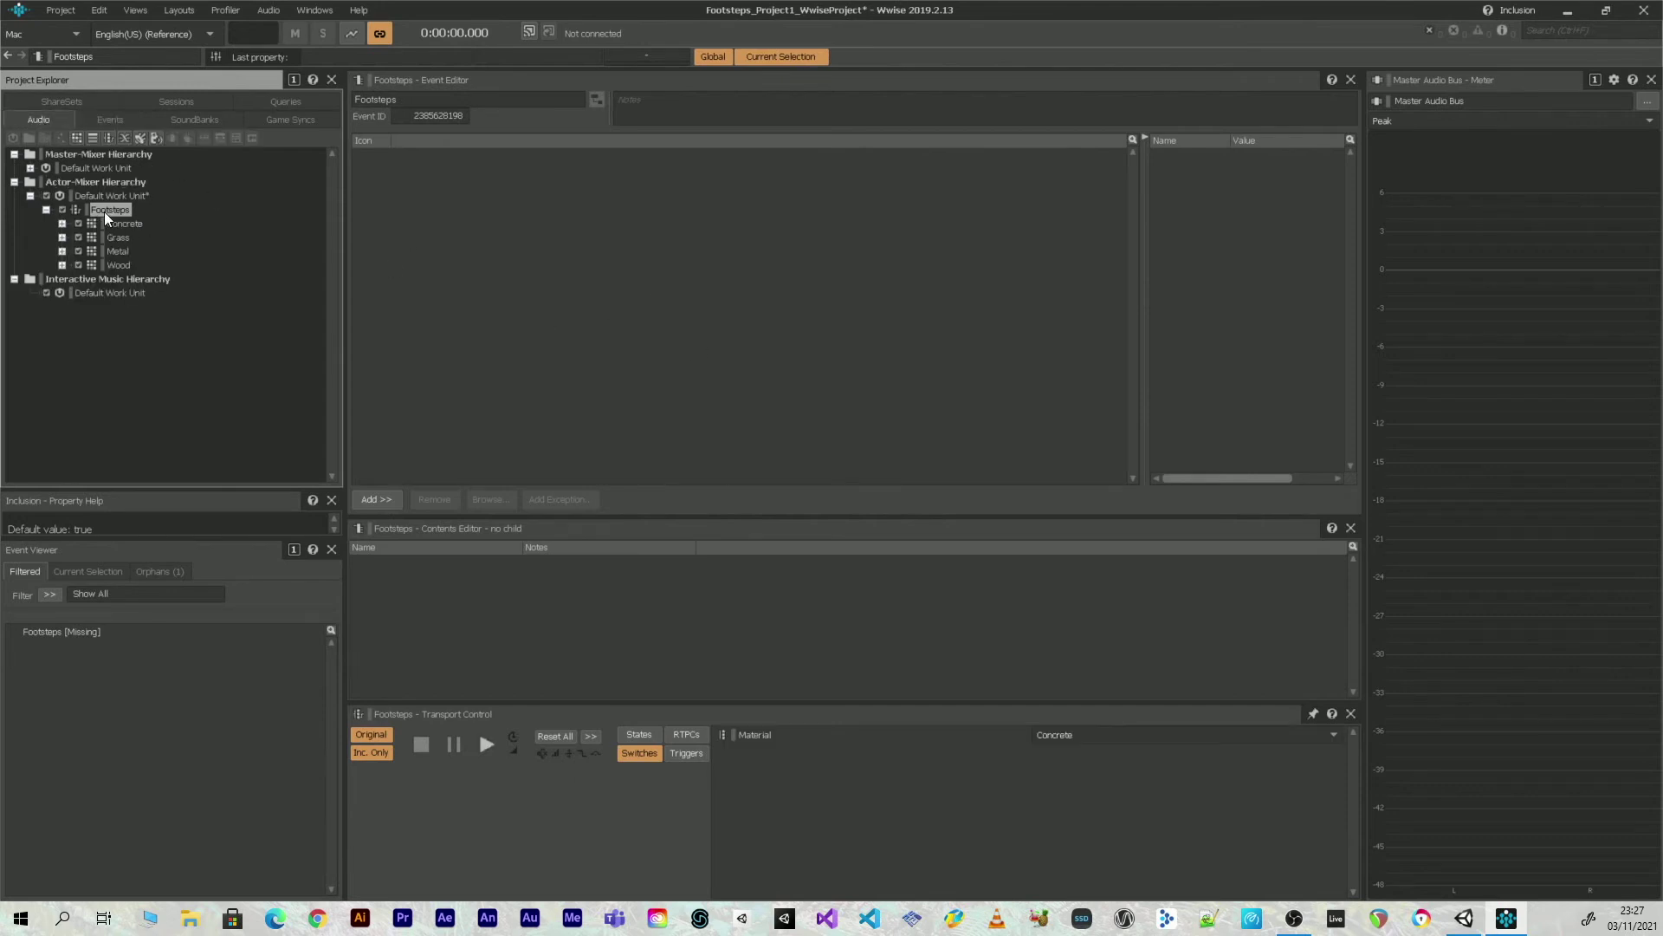
{"action": "left_click_drag", "start_coordinate": [104, 212], "coordinate": [502, 248]}
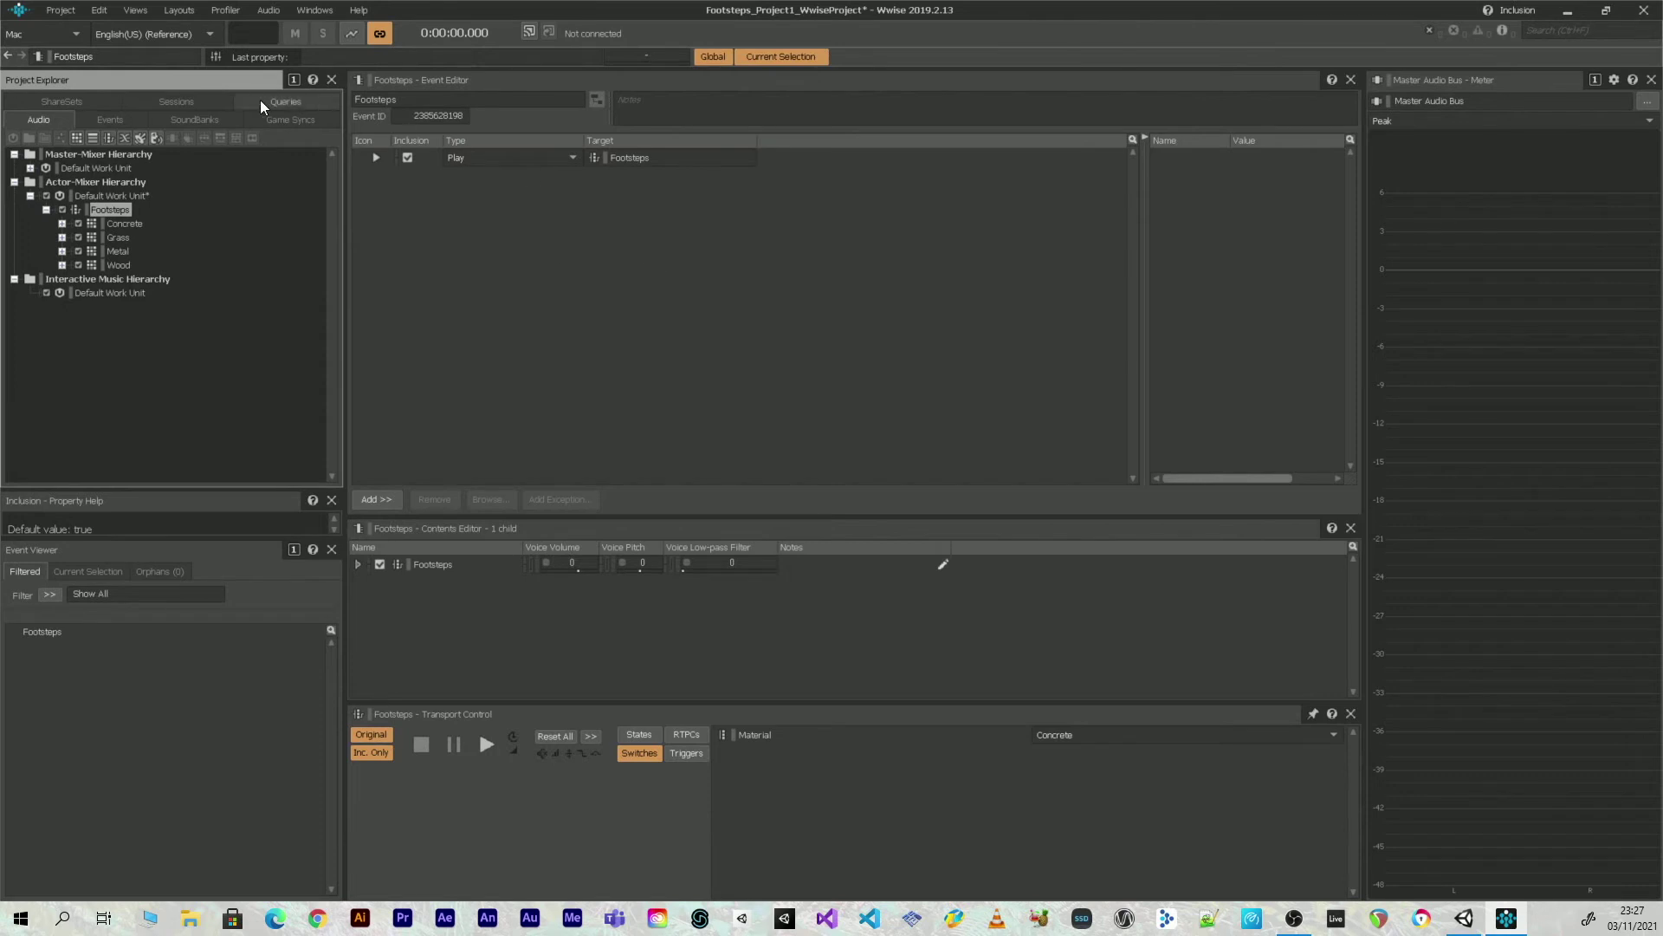
Audition the Footsteps event with the Material switch on Concrete, Grass, Metal and Wood in turn
{"action": "left_click", "coordinate": [113, 123]}
{"action": "double_click", "coordinate": [97, 182]}
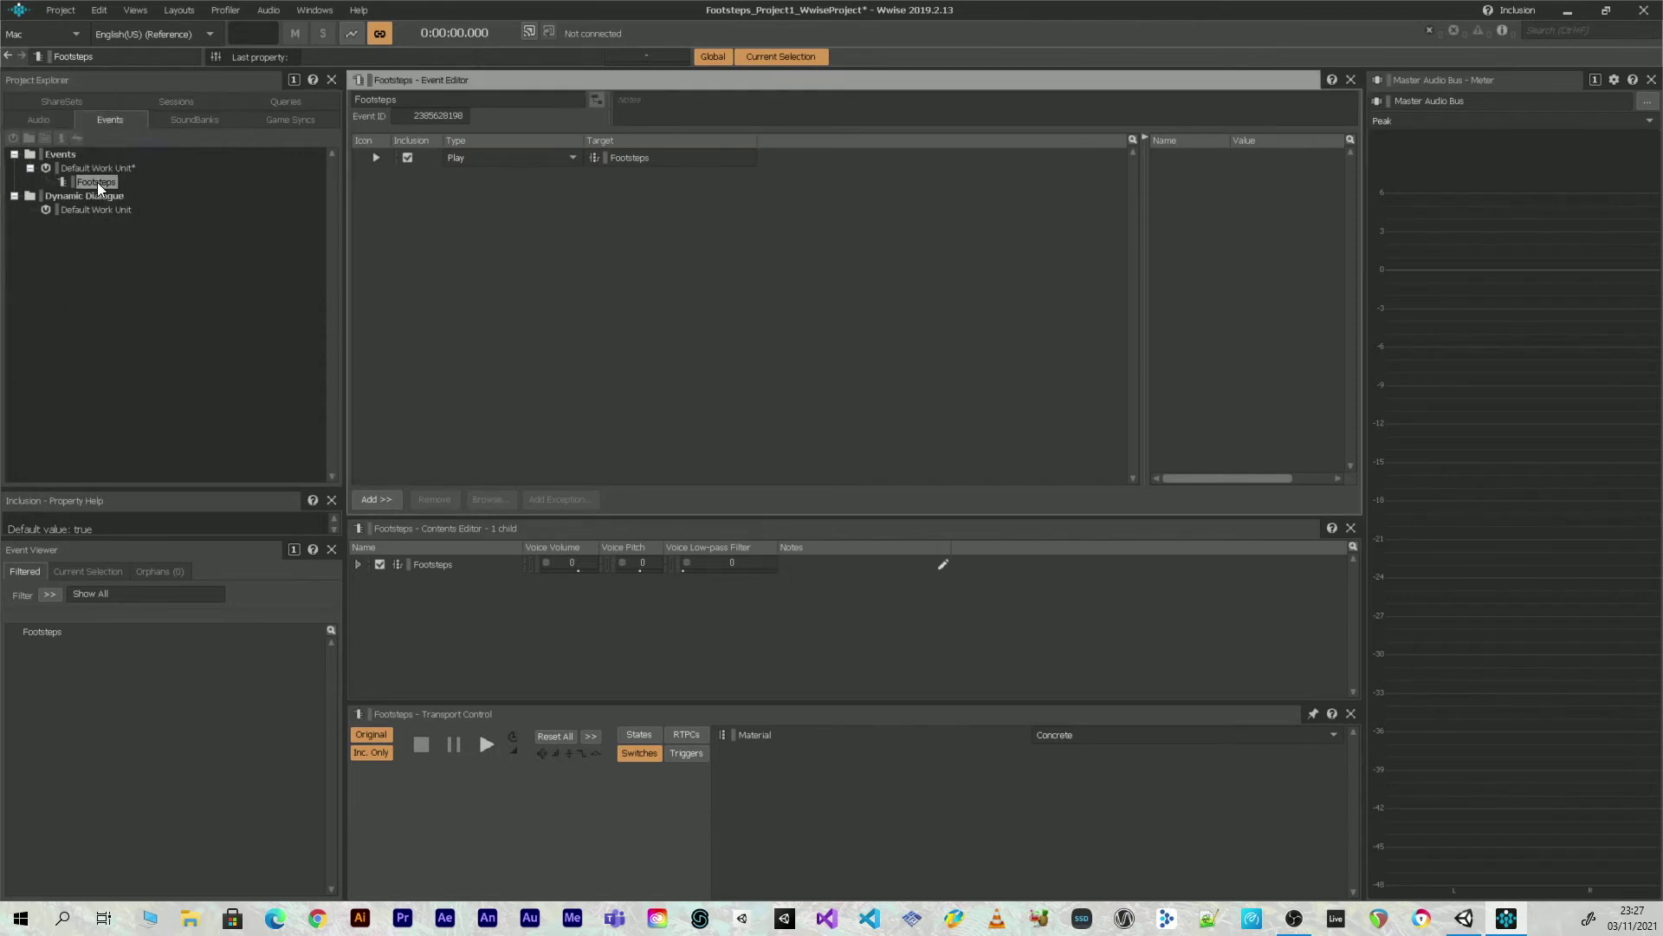
{"action": "key", "text": "space"}
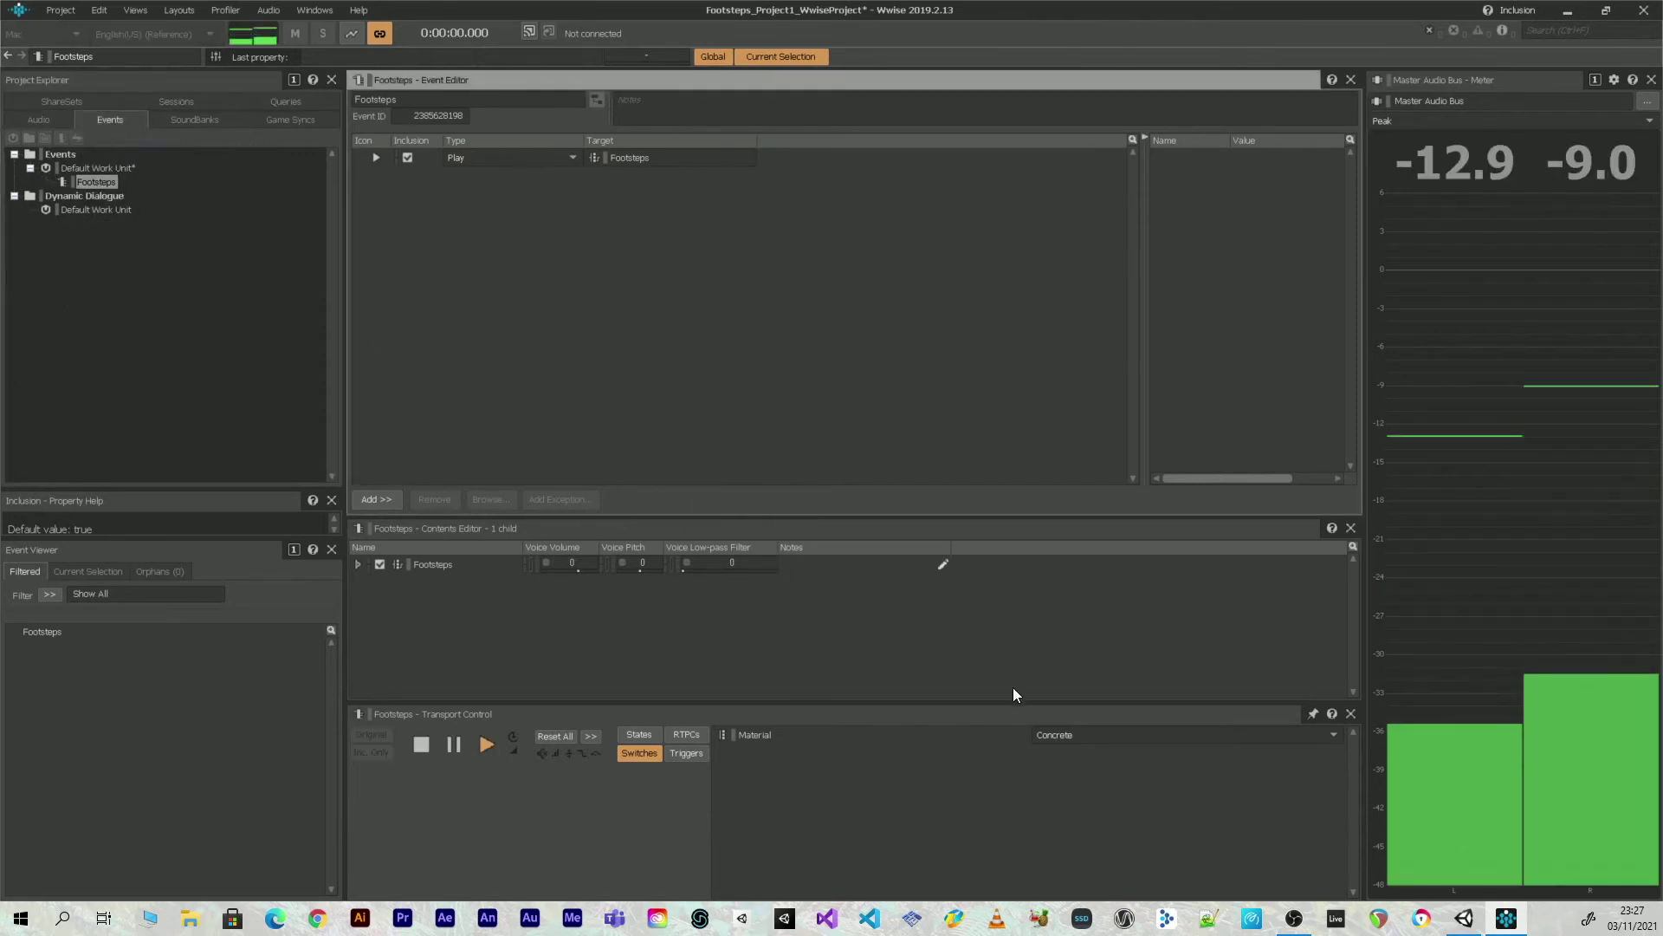
{"action": "left_click", "coordinate": [1334, 733]}
{"action": "left_click", "coordinate": [1088, 699]}
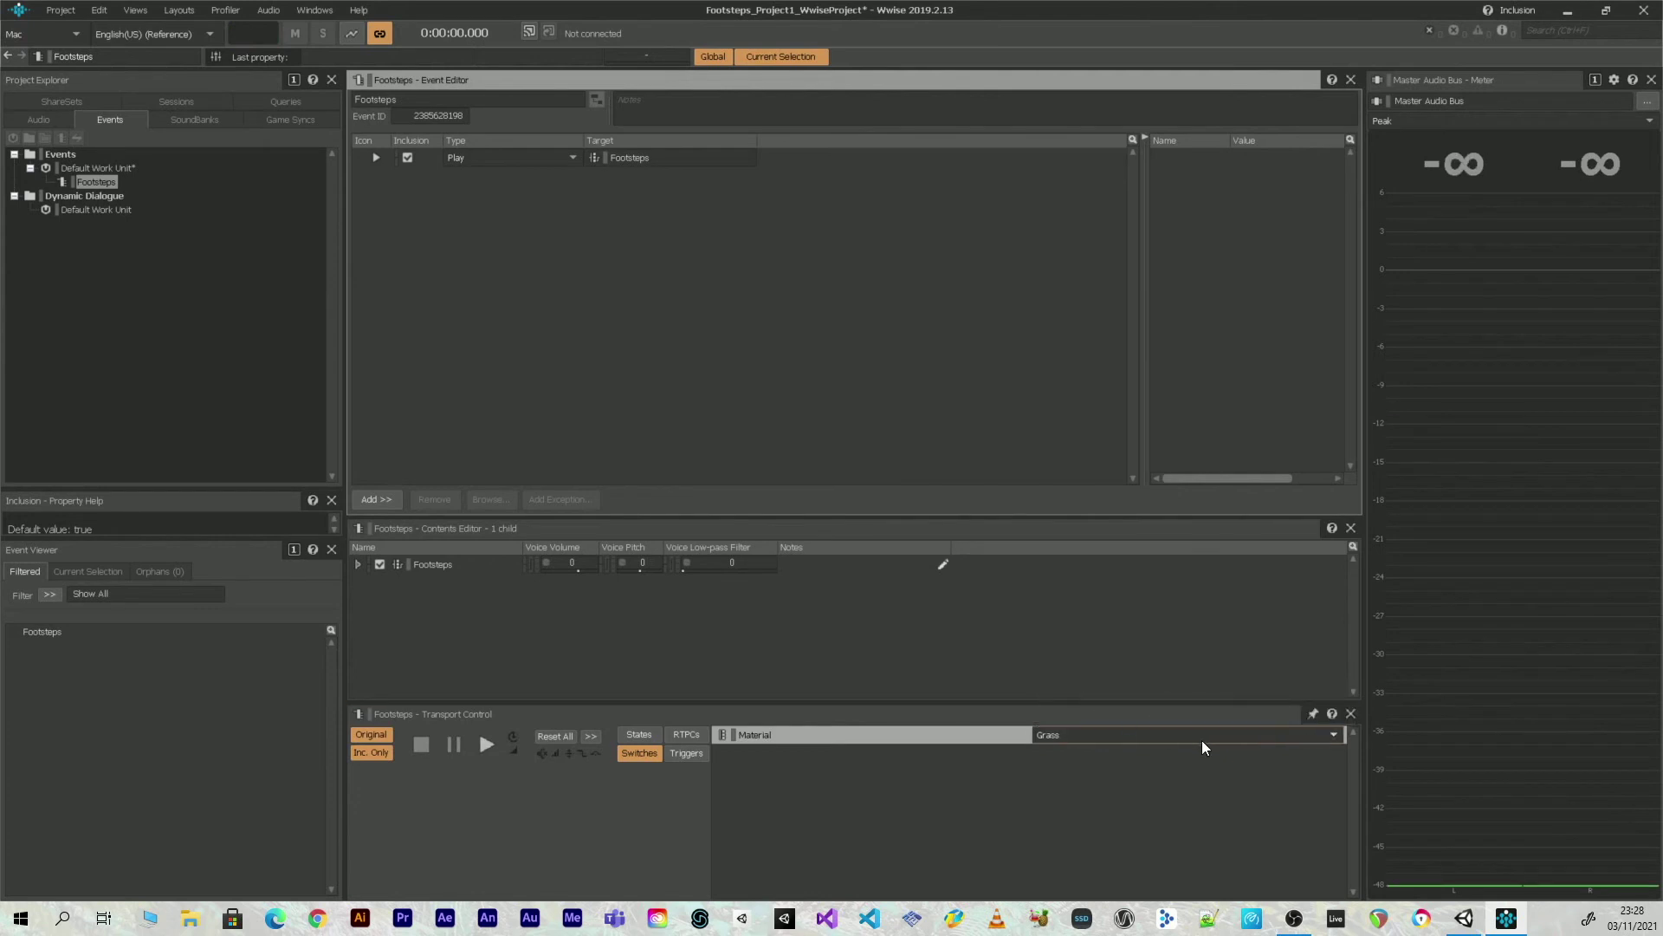
{"action": "key", "text": "space"}
{"action": "left_click", "coordinate": [1334, 734]}
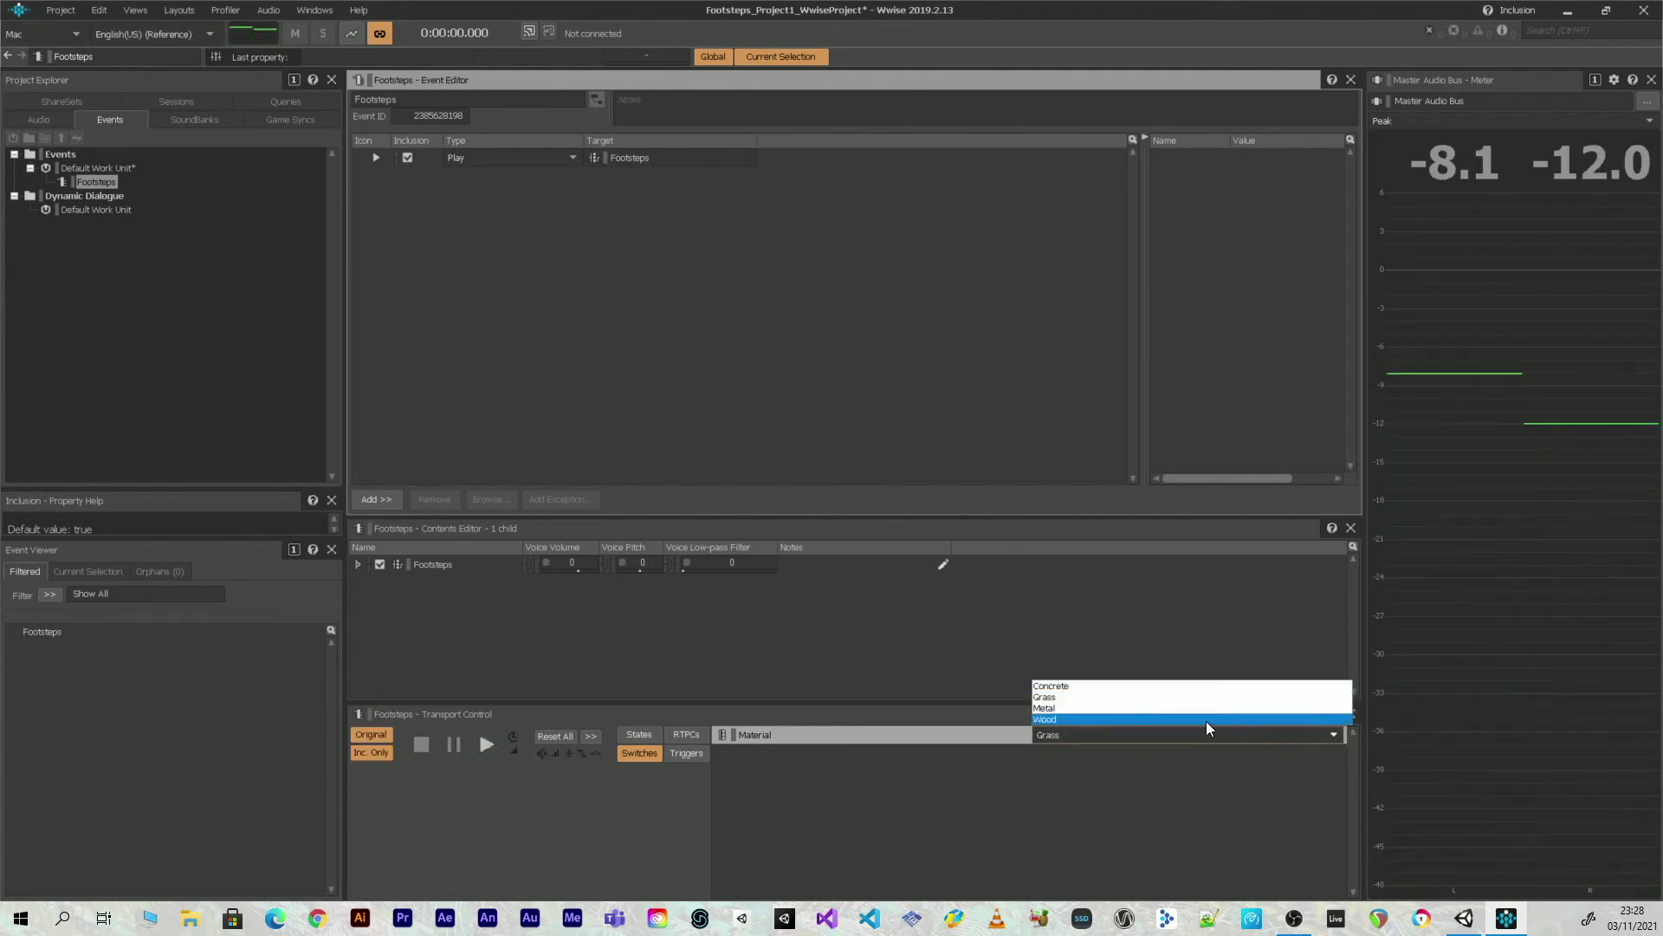
{"action": "left_click", "coordinate": [1162, 716]}
{"action": "key", "text": "space"}
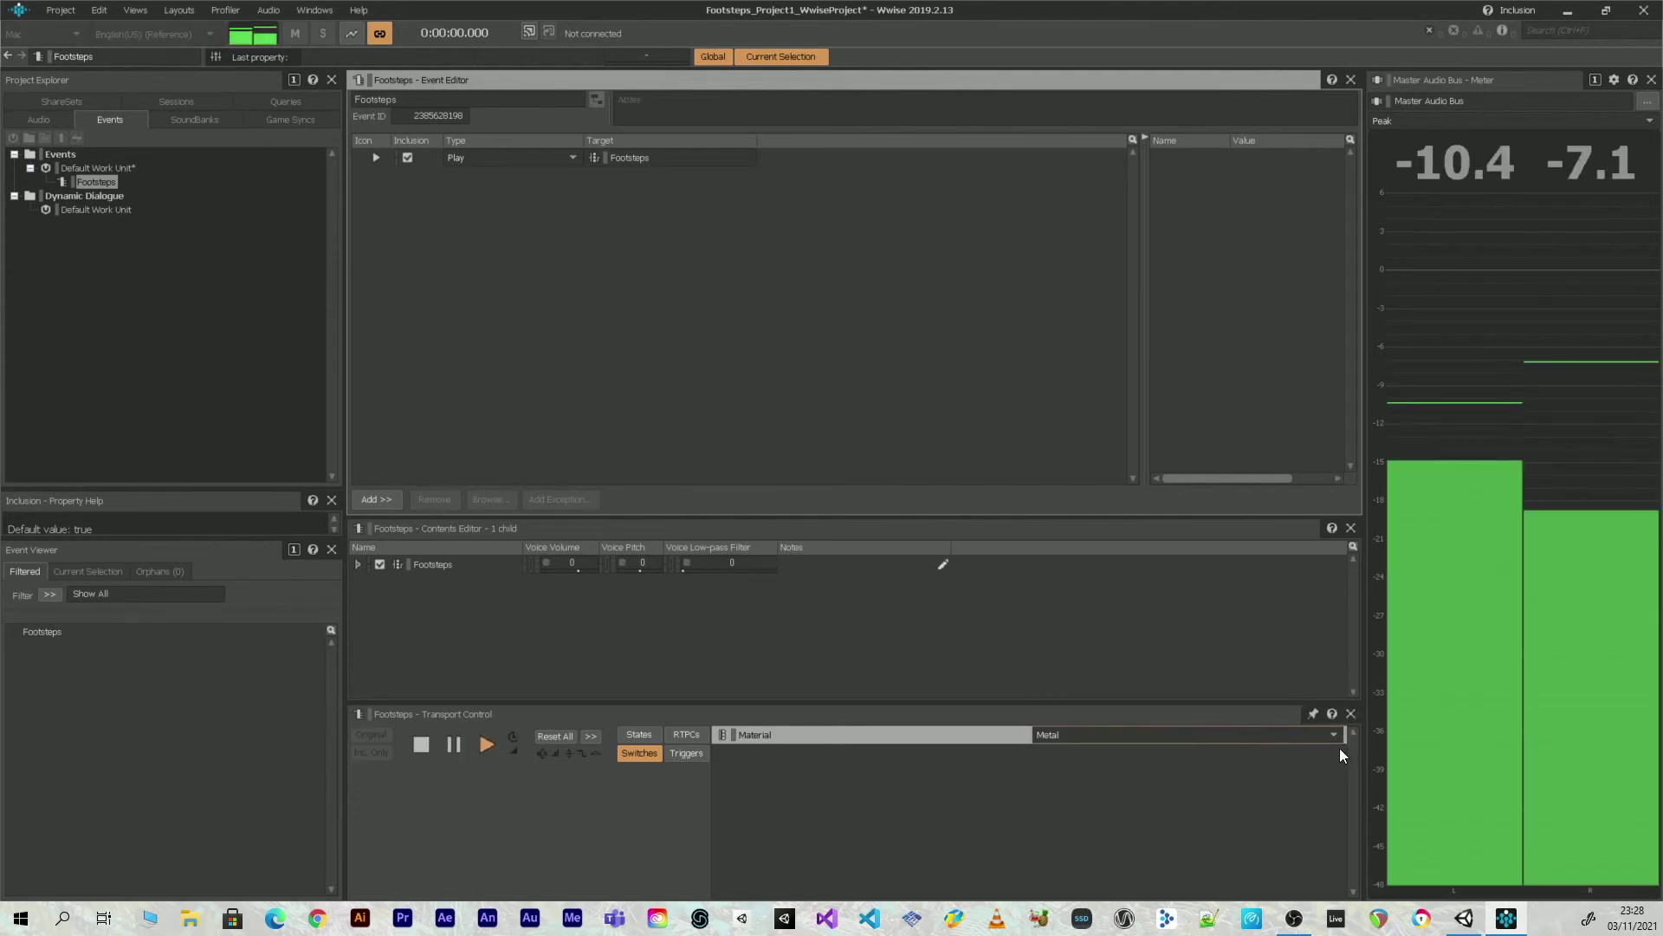
{"action": "left_click", "coordinate": [1334, 735]}
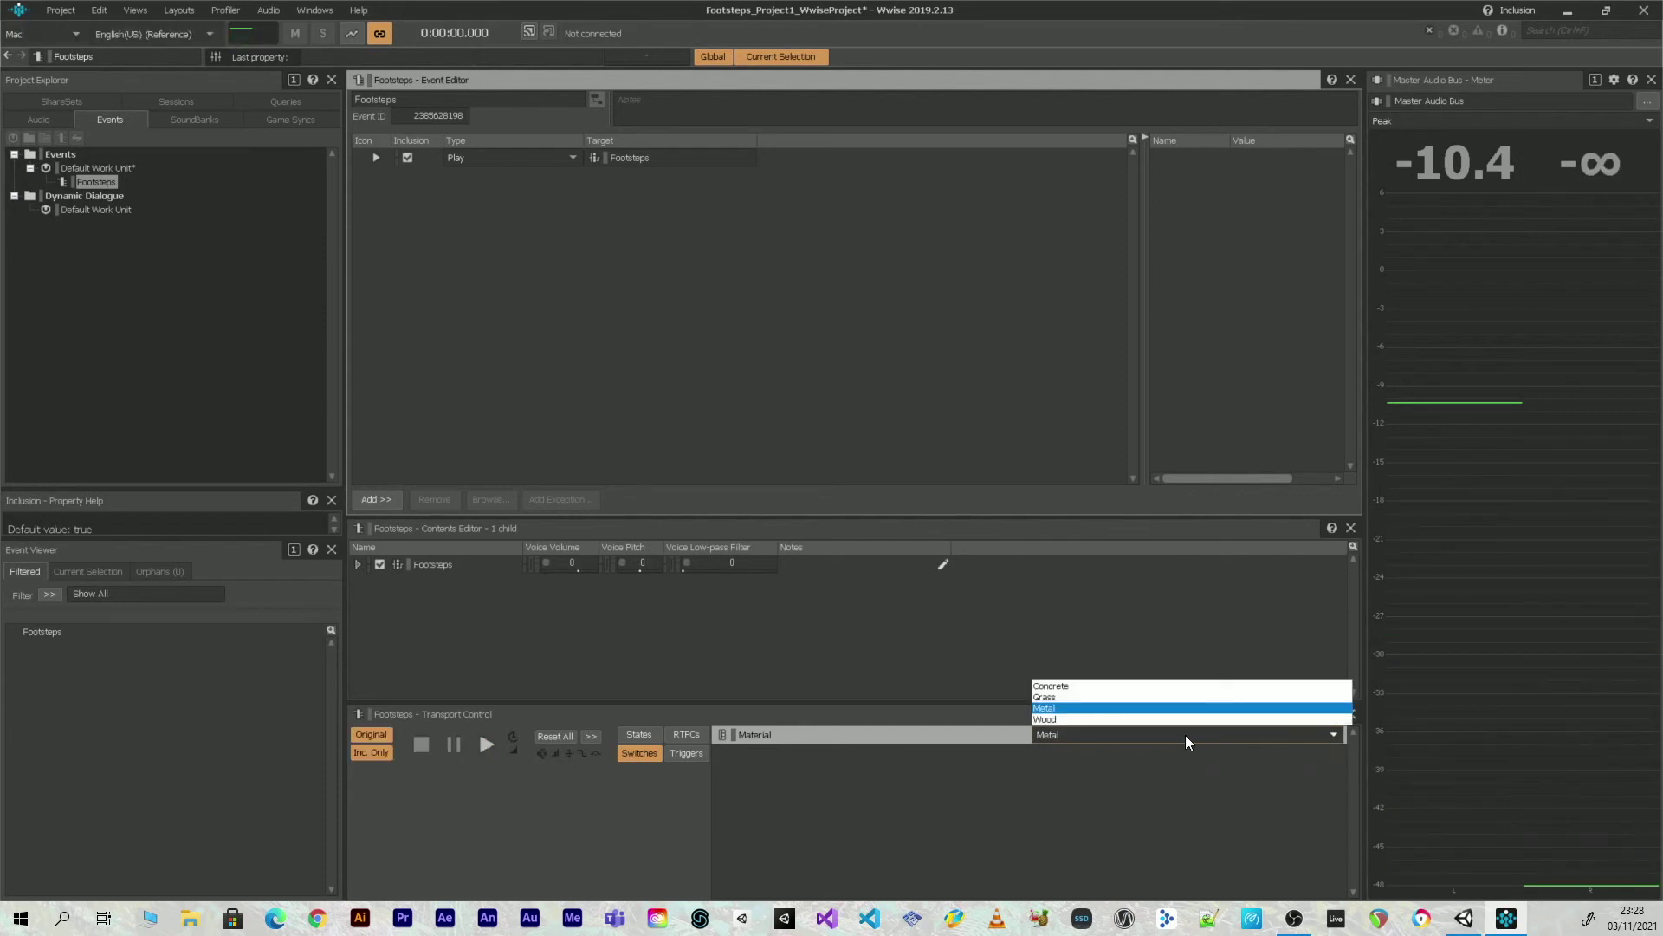
{"action": "left_click", "coordinate": [1137, 720]}
{"action": "key", "text": "space"}
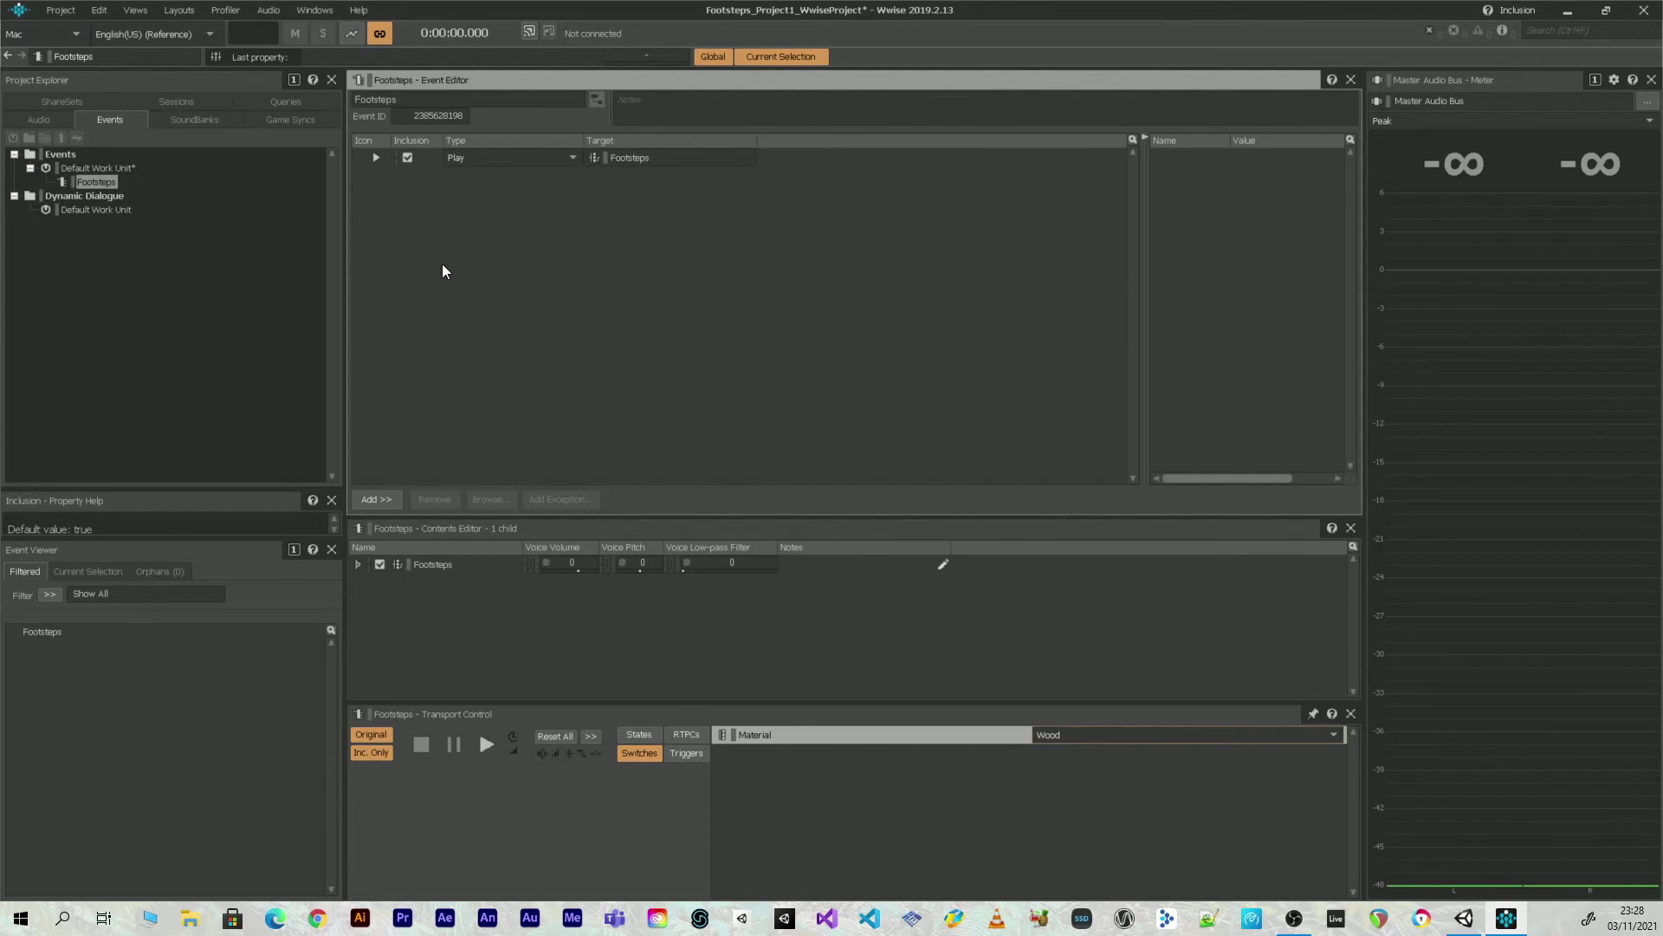
Create a SoundBank named Main in the SoundBank layout and add the Footsteps event to it
{"action": "left_click", "coordinate": [179, 10]}
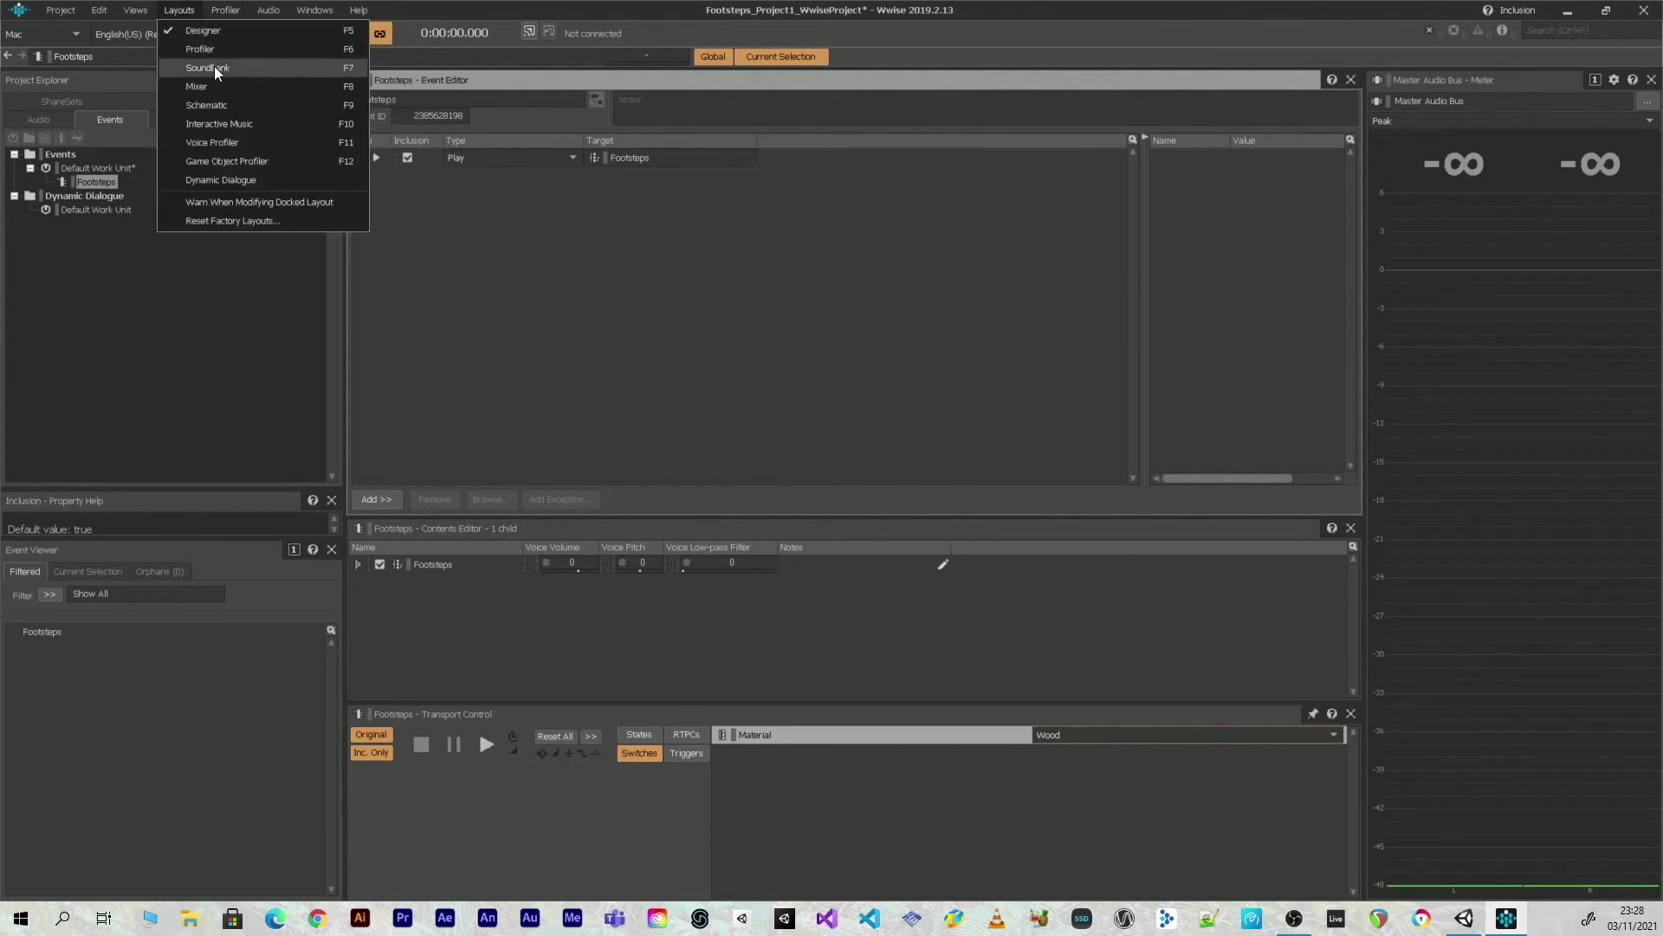
{"action": "left_click", "coordinate": [246, 66]}
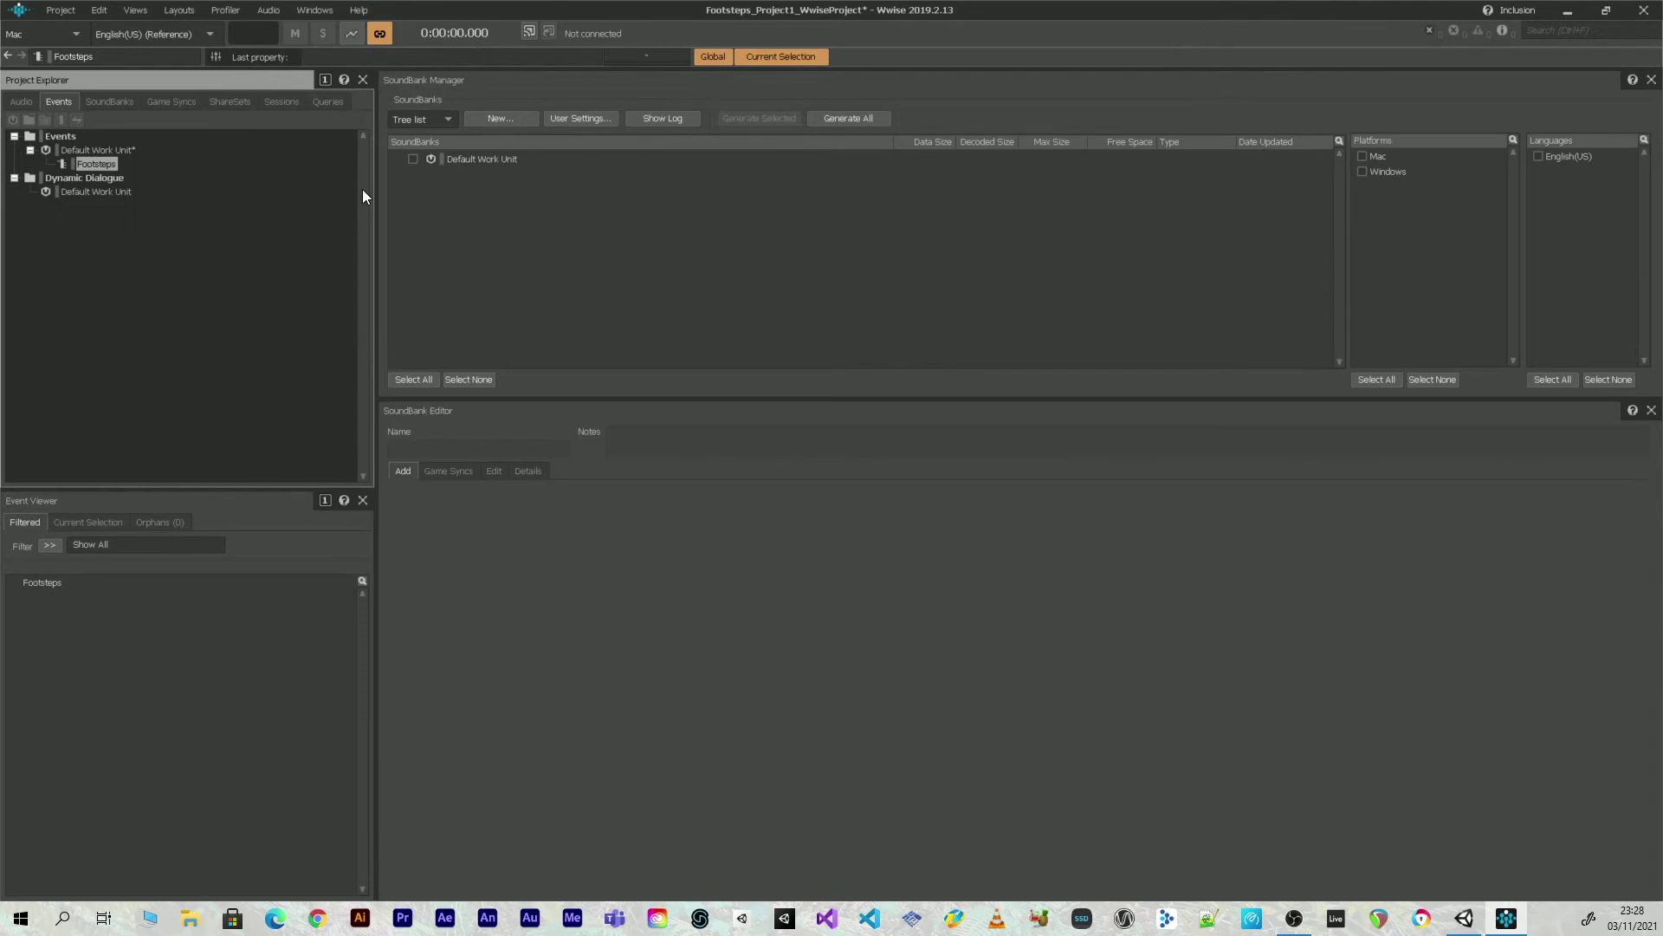
{"action": "left_click", "coordinate": [499, 121]}
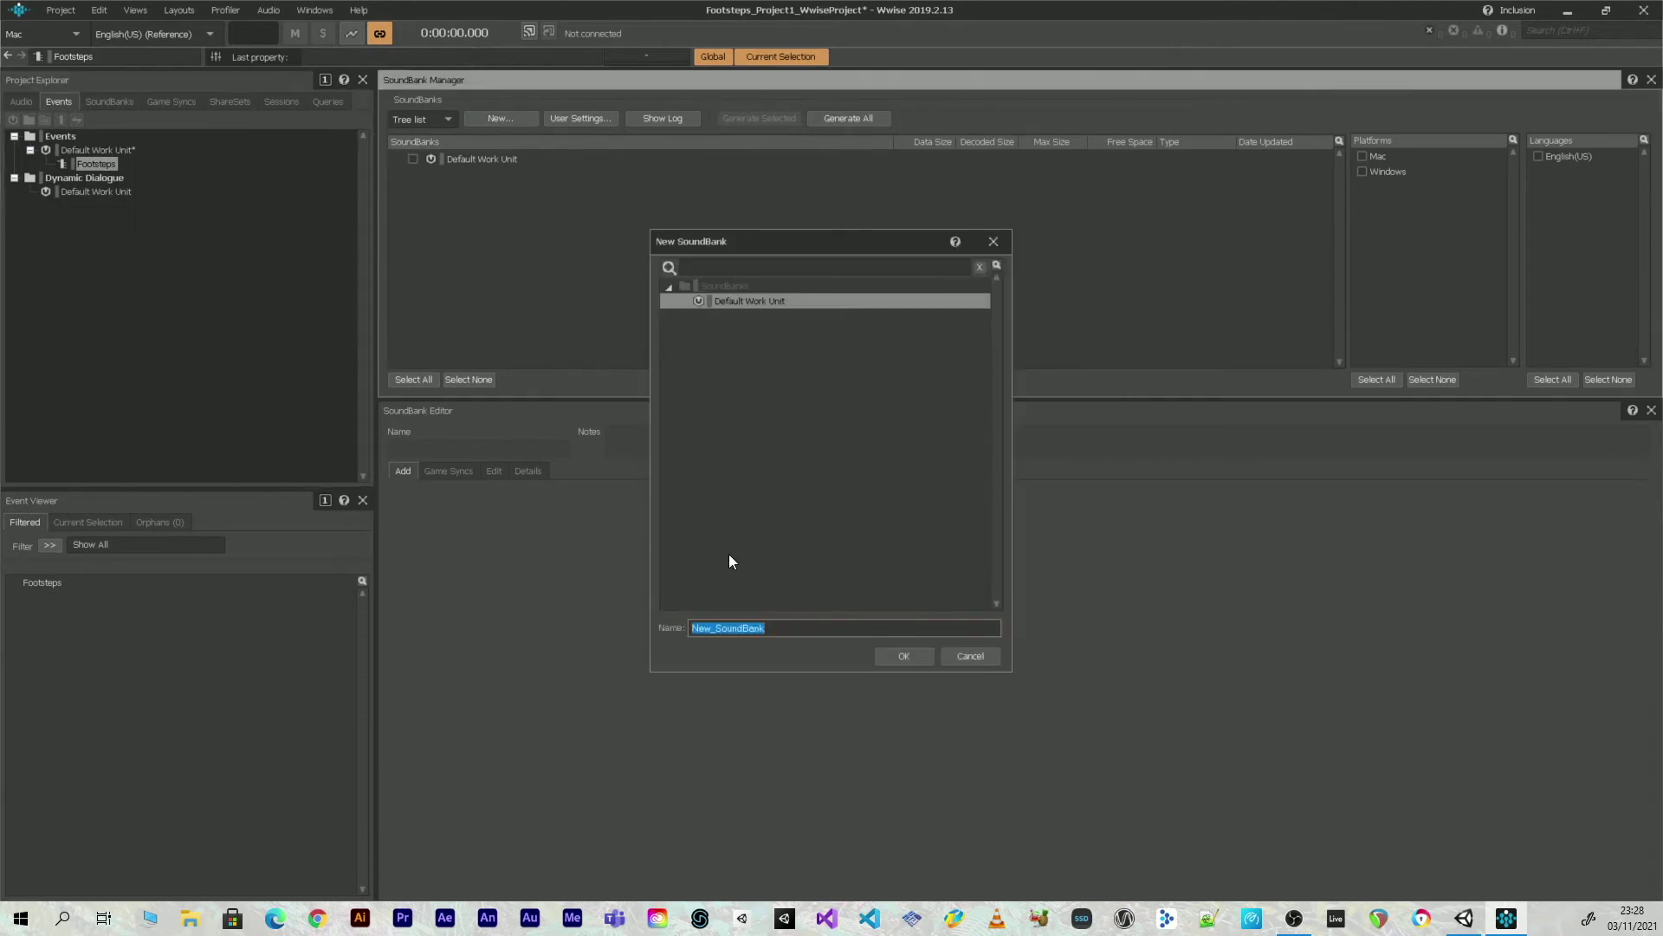
{"action": "type", "text": "Main"}
{"action": "key", "text": "Return"}
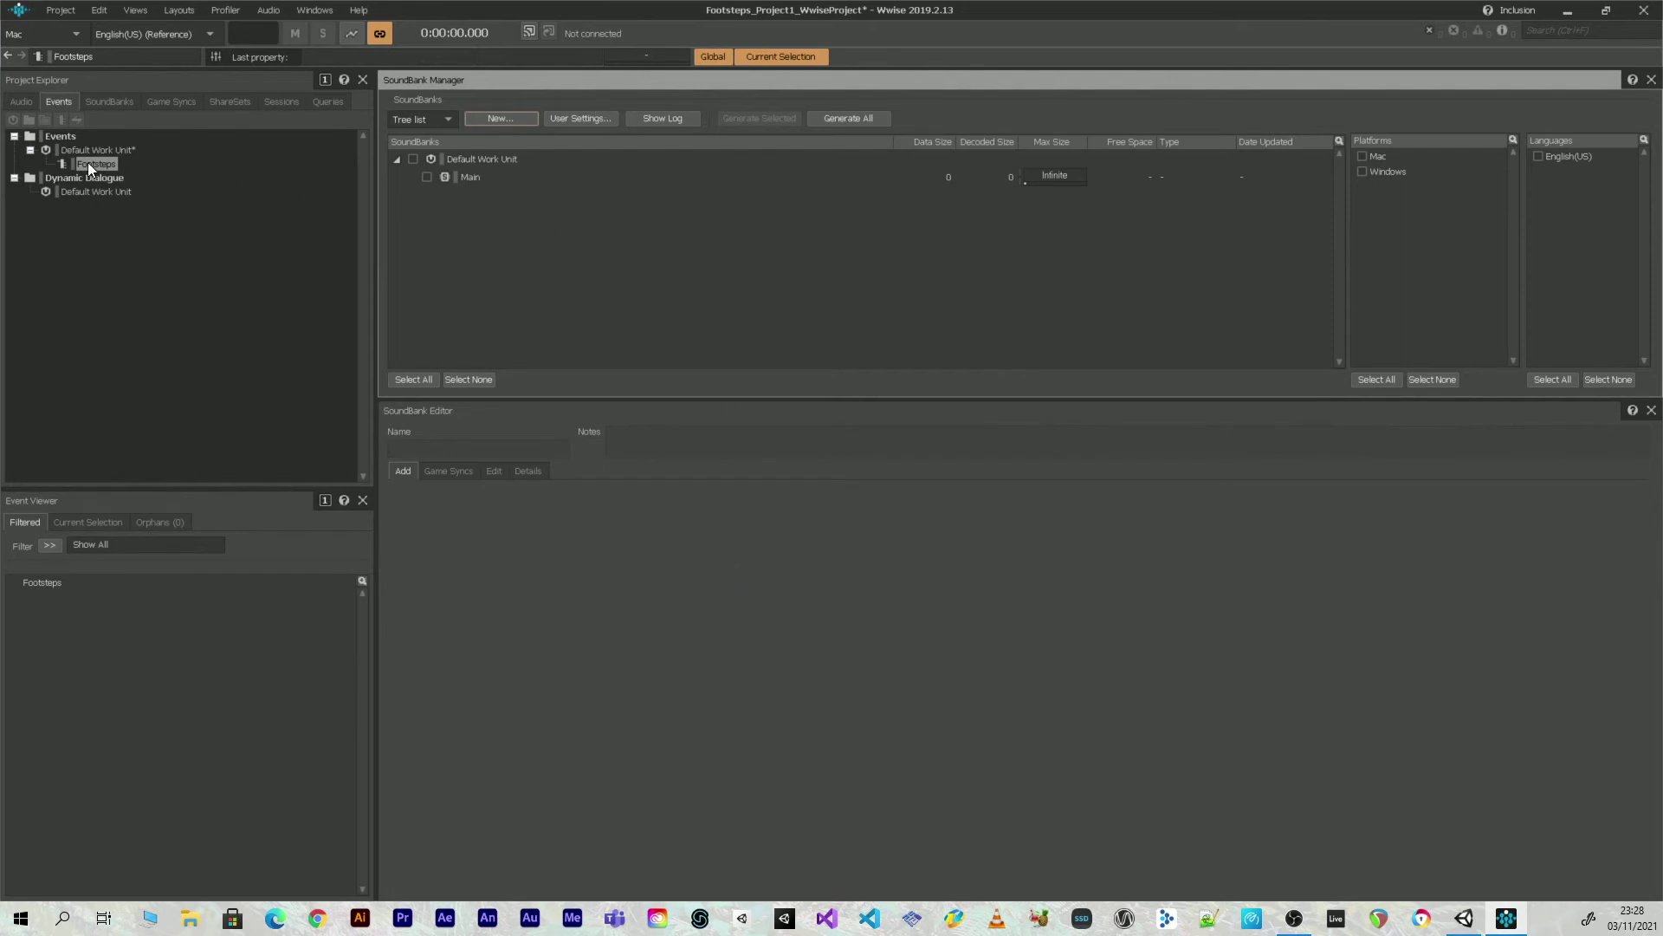
{"action": "left_click_drag", "start_coordinate": [87, 163], "coordinate": [507, 179]}
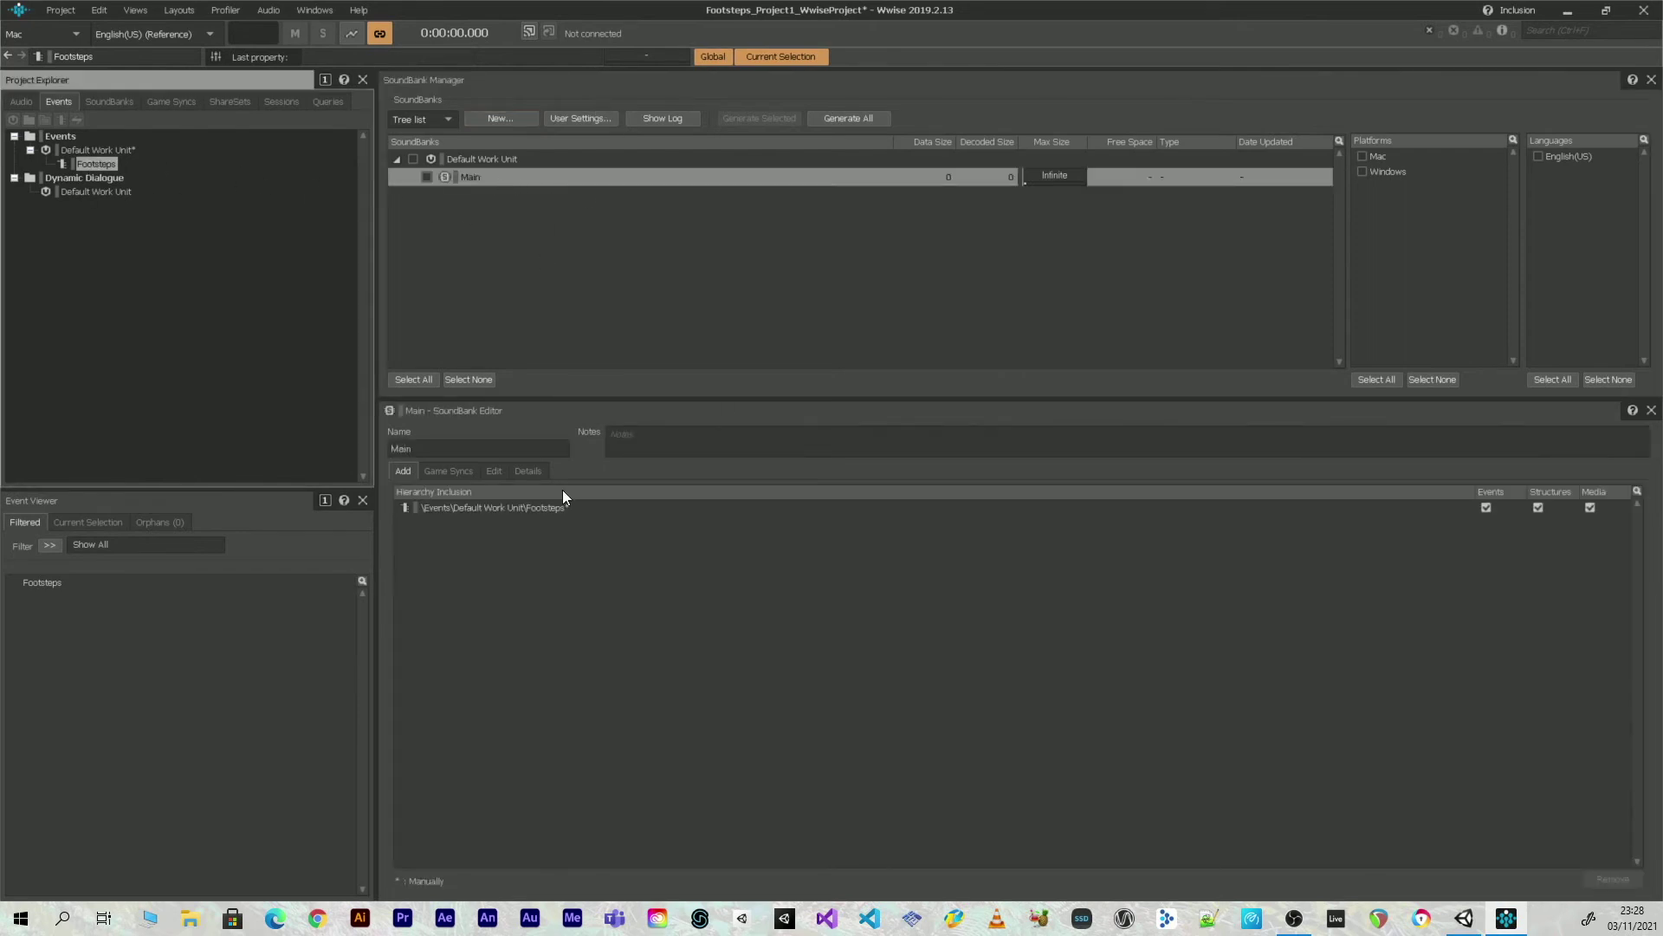
Save the project and generate the Main SoundBank for the Windows platform and the English(US) language
{"action": "left_click", "coordinate": [426, 177]}
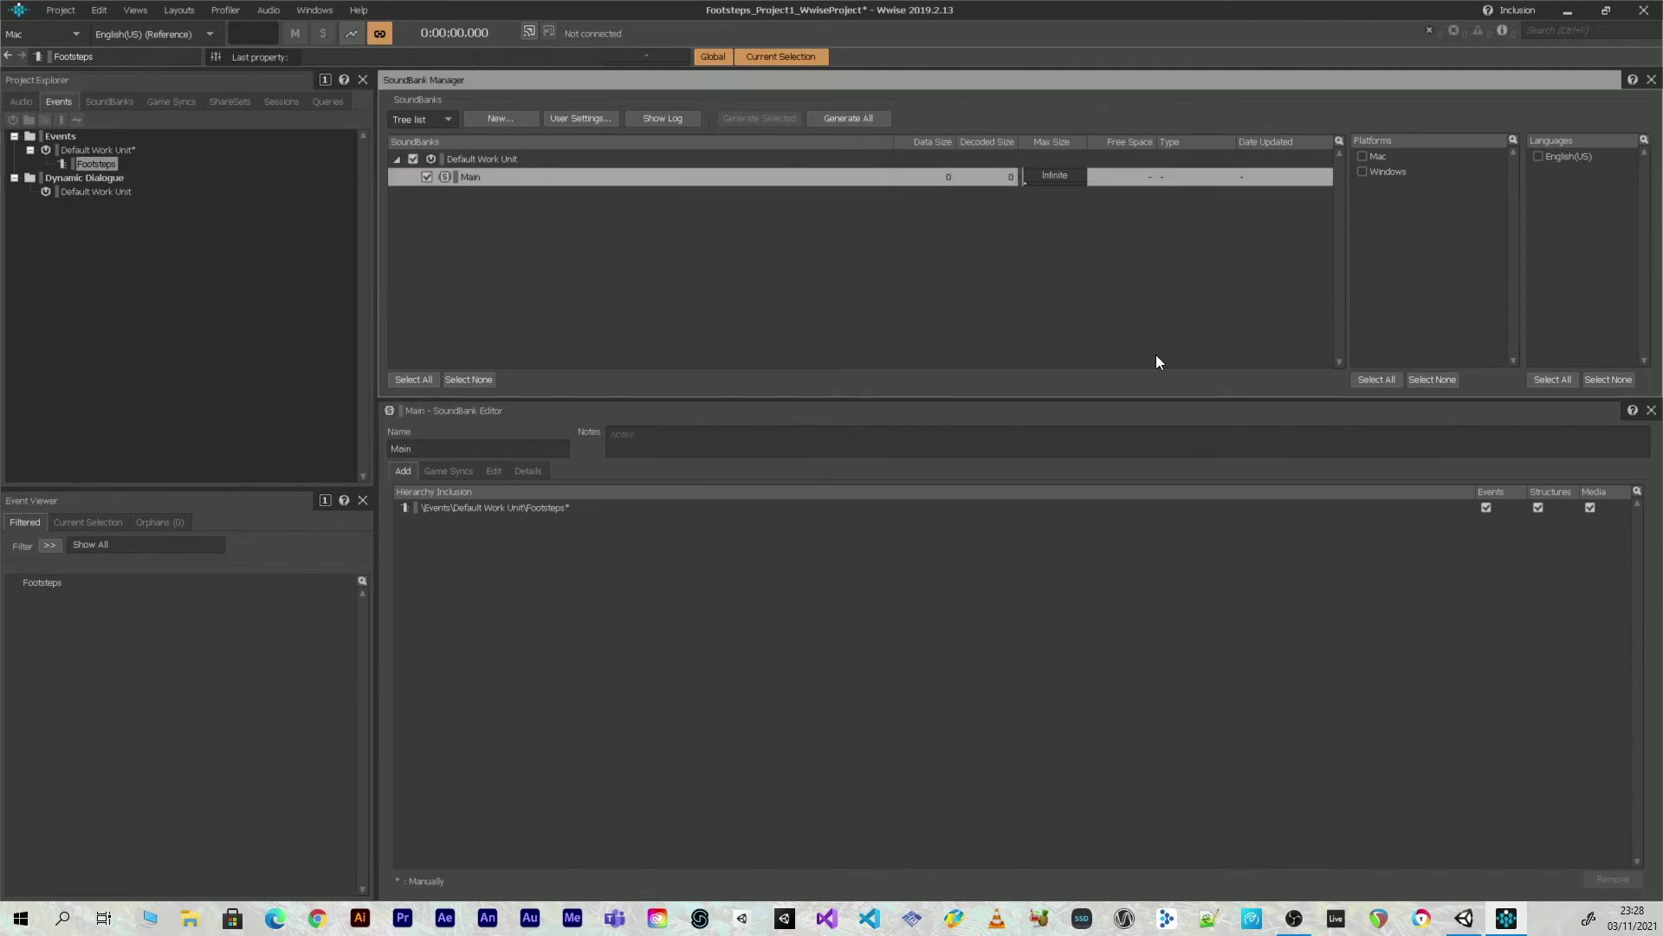
{"action": "left_click", "coordinate": [1367, 173]}
{"action": "left_click", "coordinate": [1538, 158]}
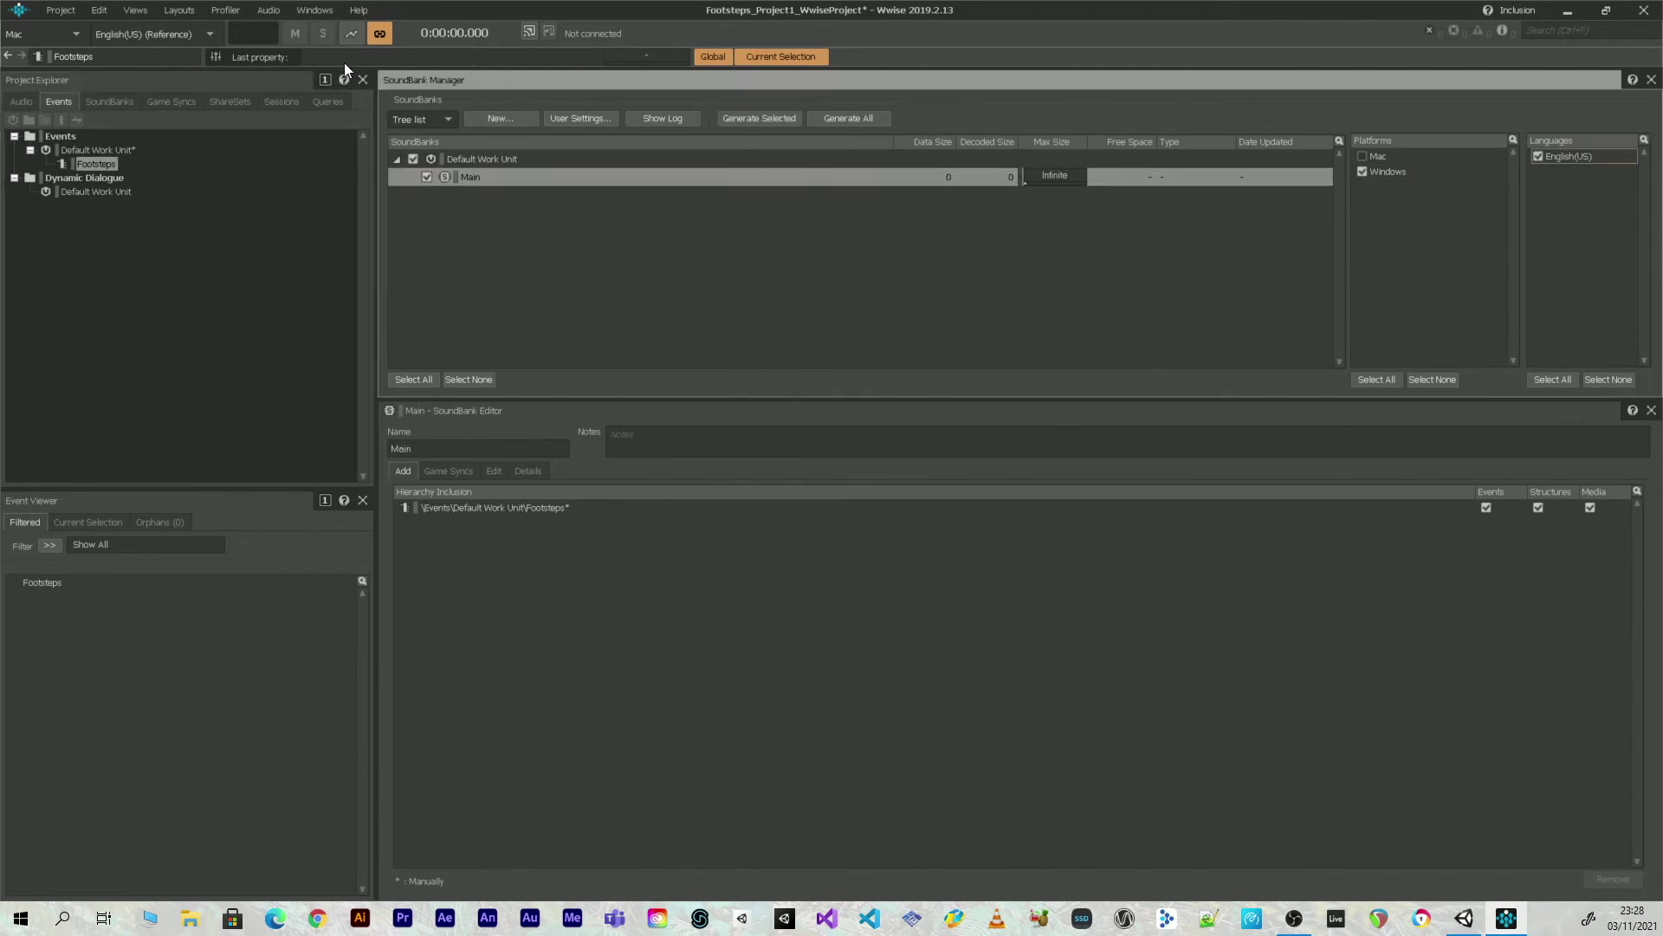
{"action": "left_click", "coordinate": [62, 11]}
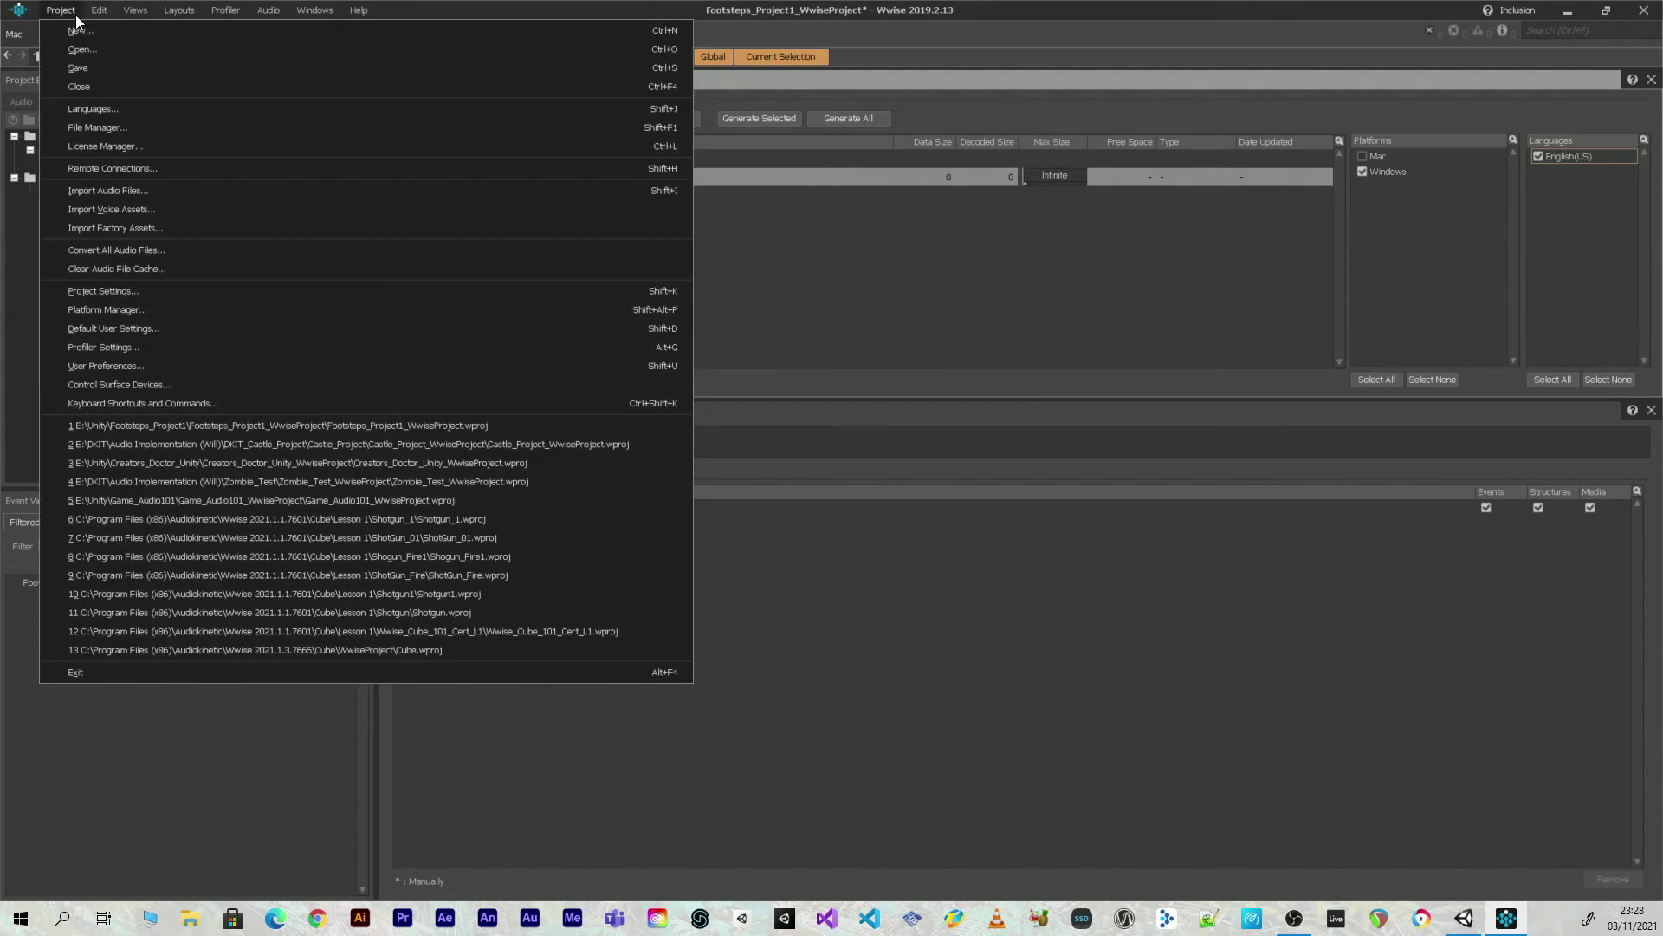
{"action": "left_click", "coordinate": [92, 69]}
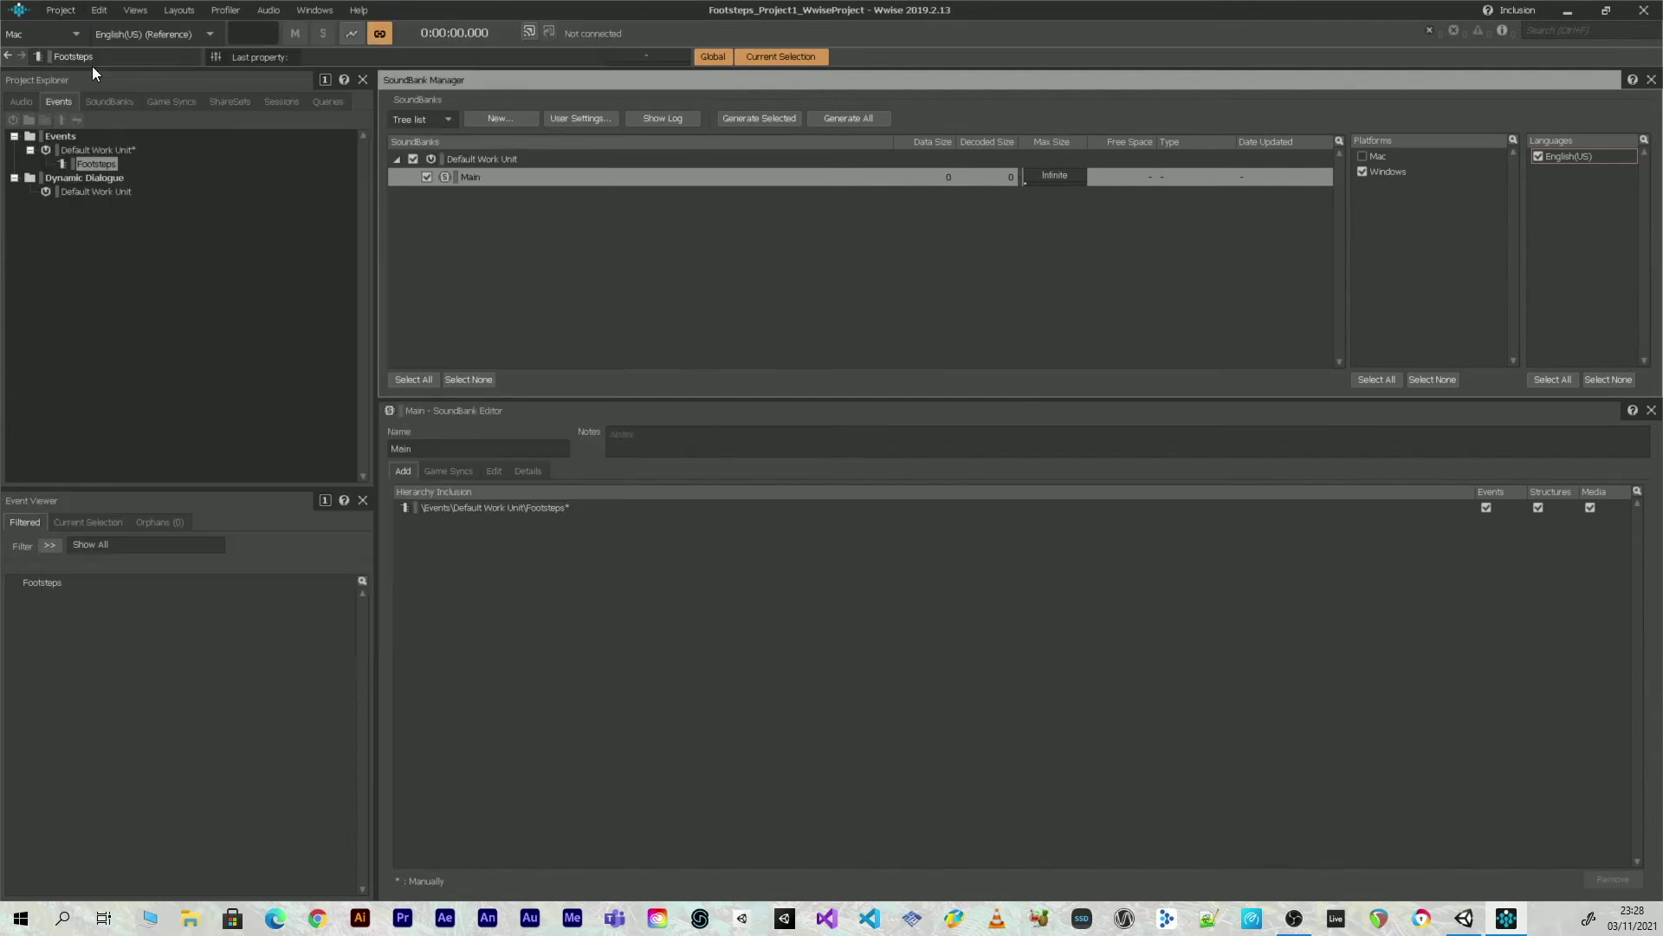
{"action": "left_click", "coordinate": [772, 121]}
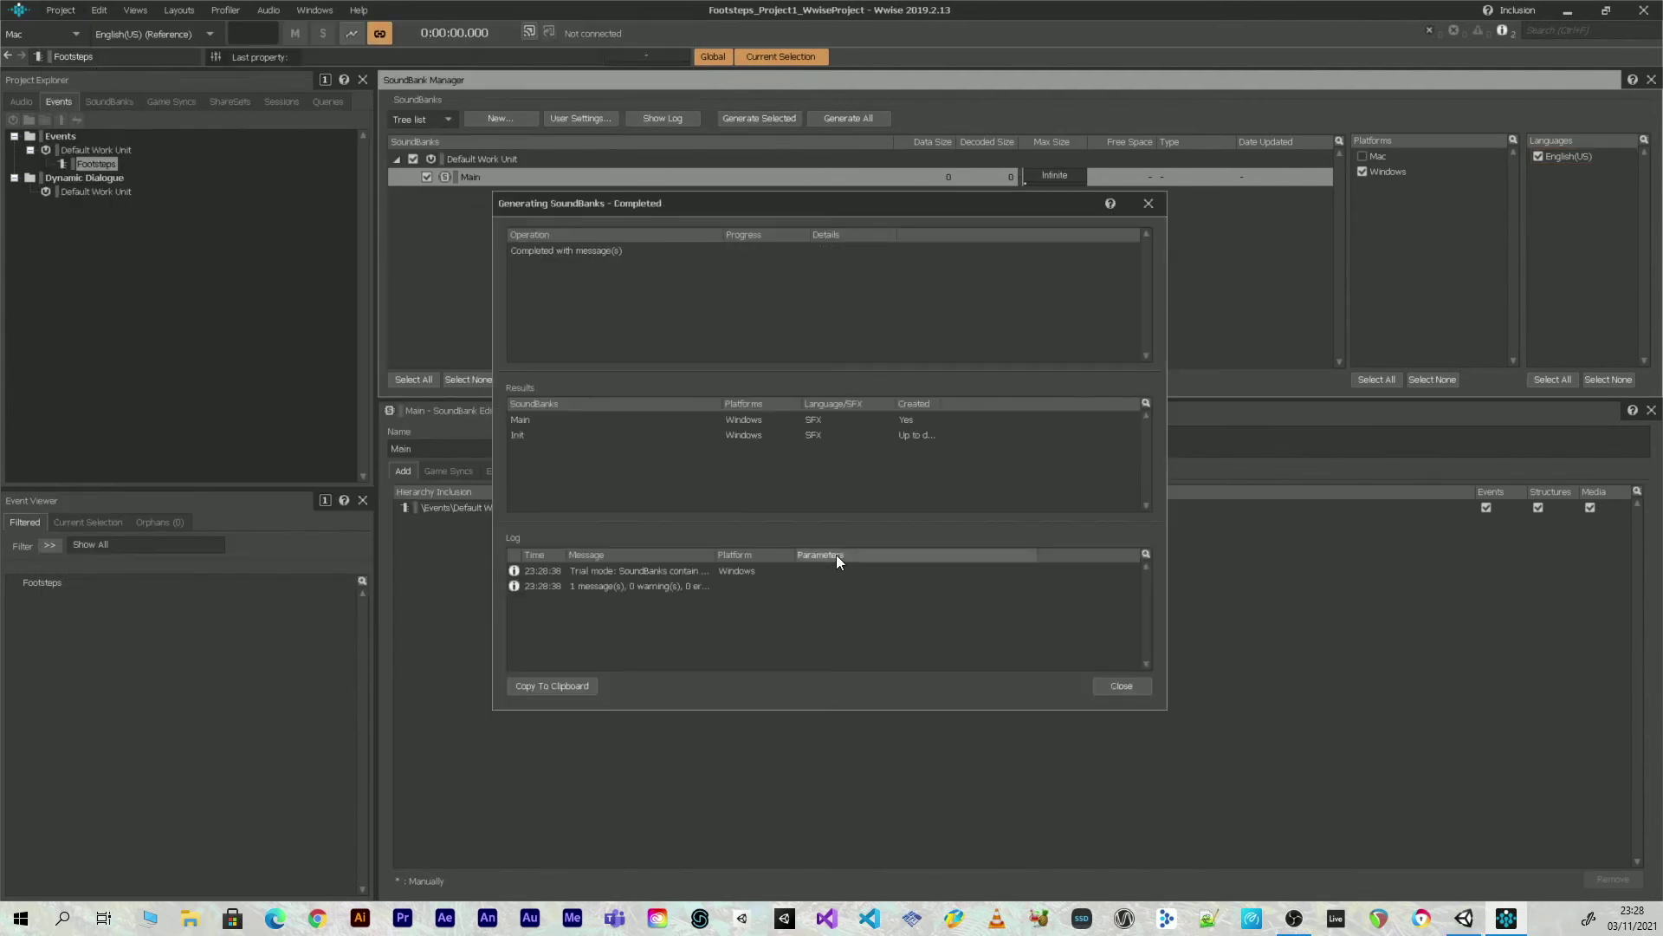
{"action": "left_click", "coordinate": [1128, 689]}
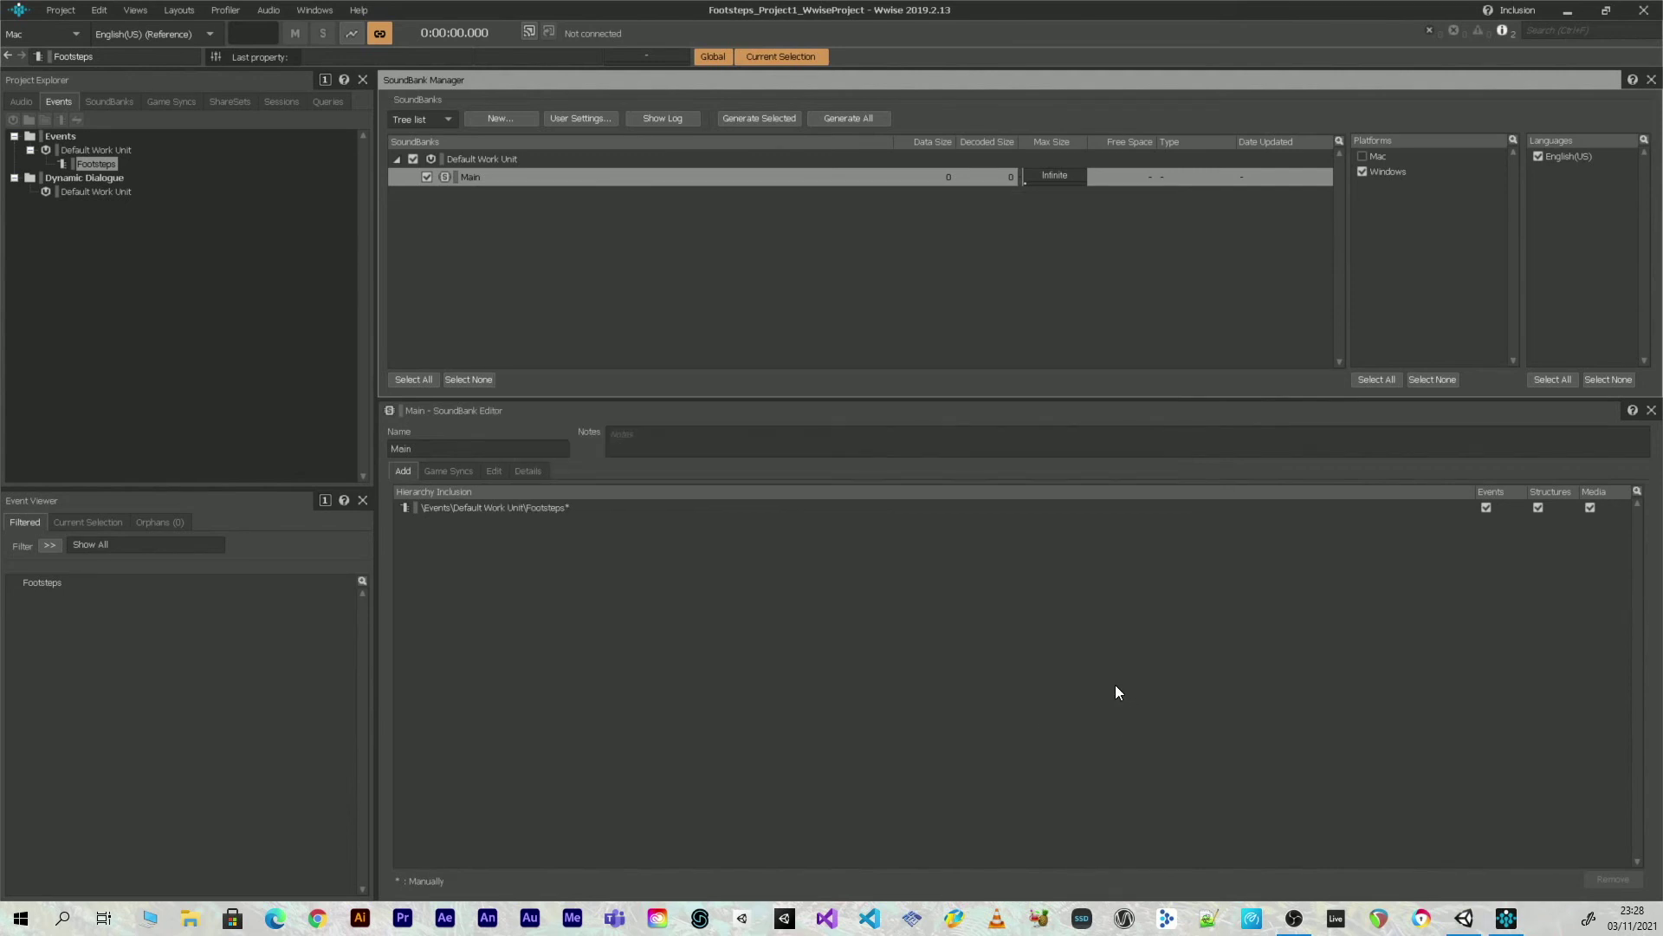
Switch to Unity and add the Main SoundBank from the Wwise Picker to the WwiseGlobal object as an Ak Bank component
{"action": "key", "text": "alt+Tab"}
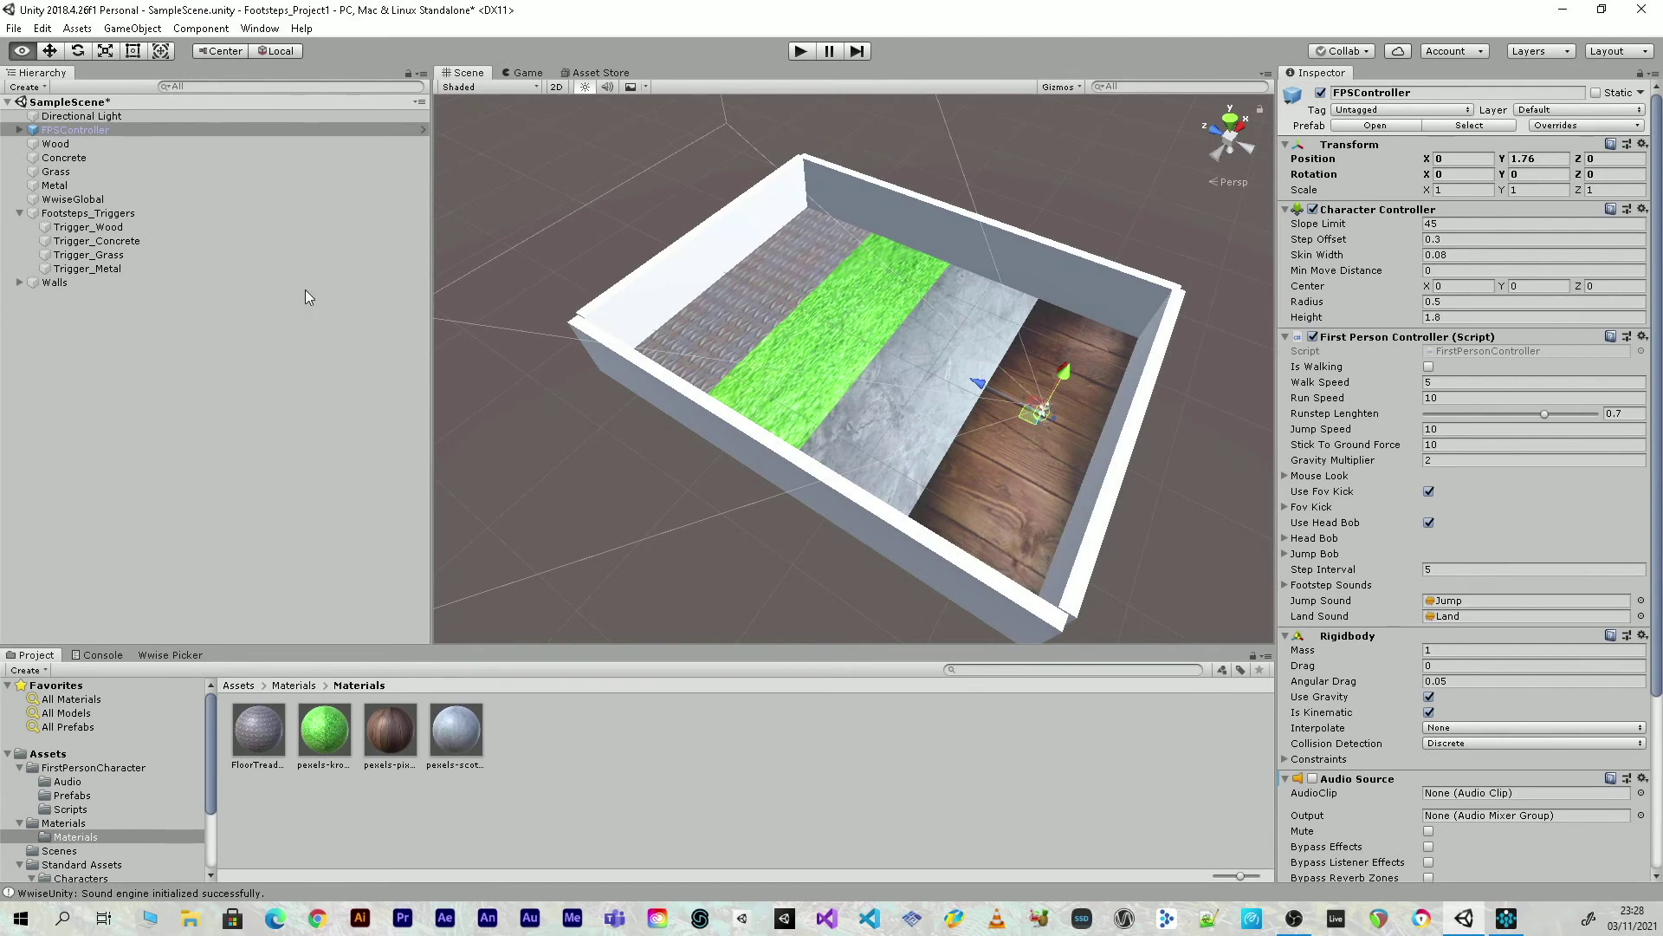
{"action": "left_click", "coordinate": [99, 200]}
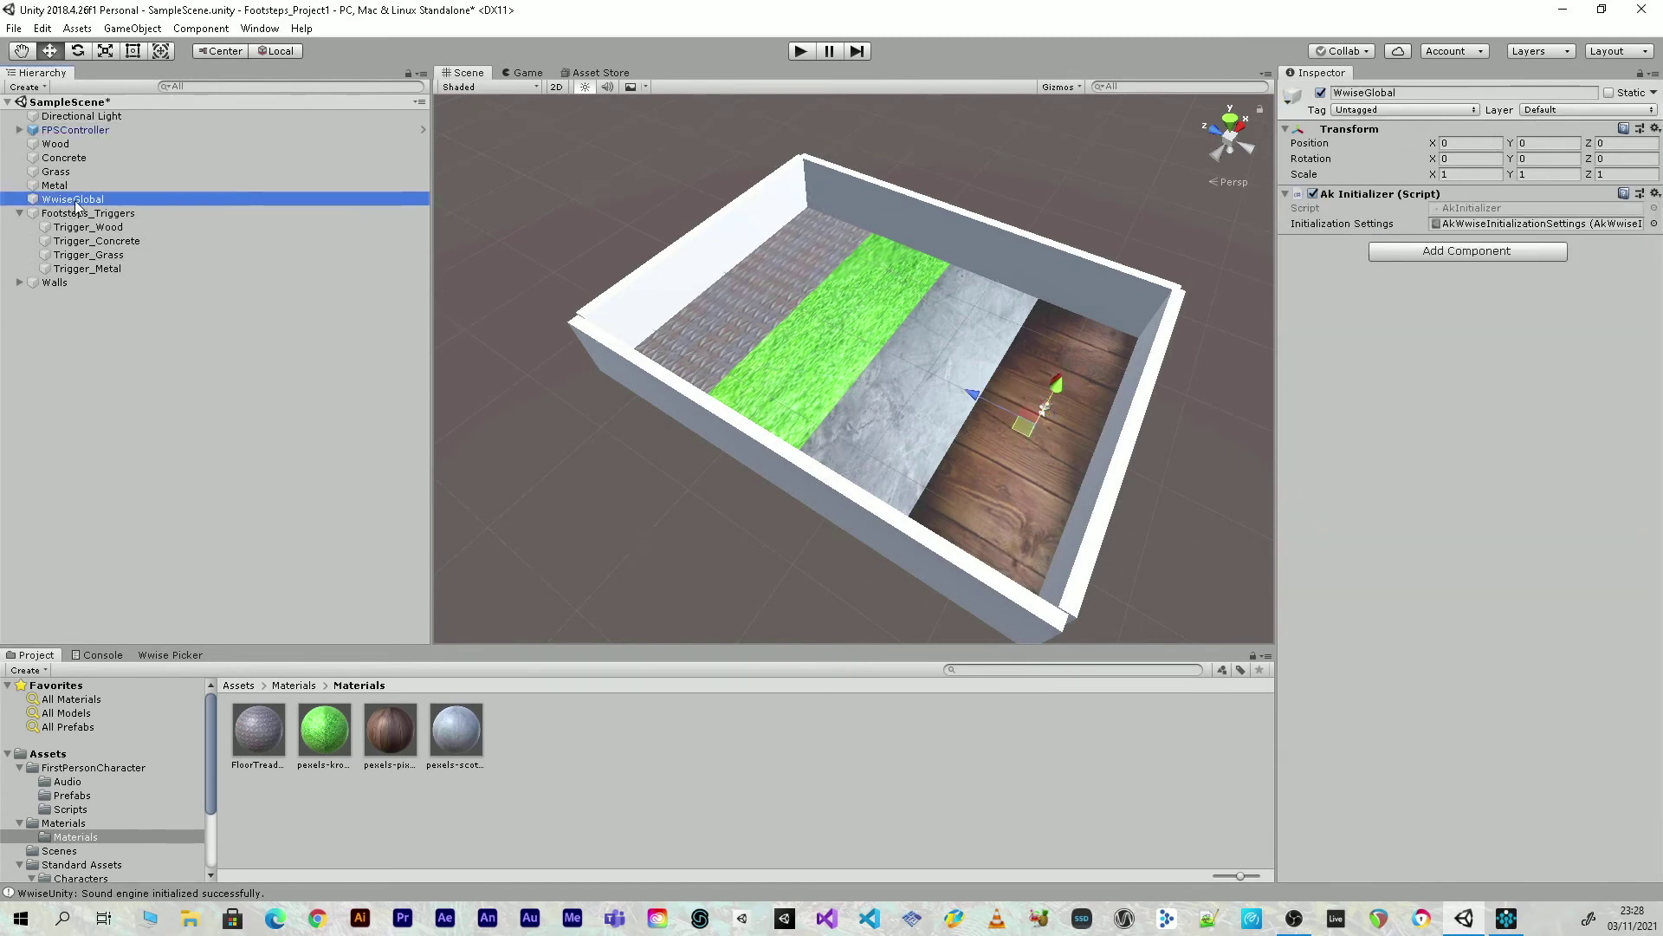
{"action": "left_click", "coordinate": [178, 655]}
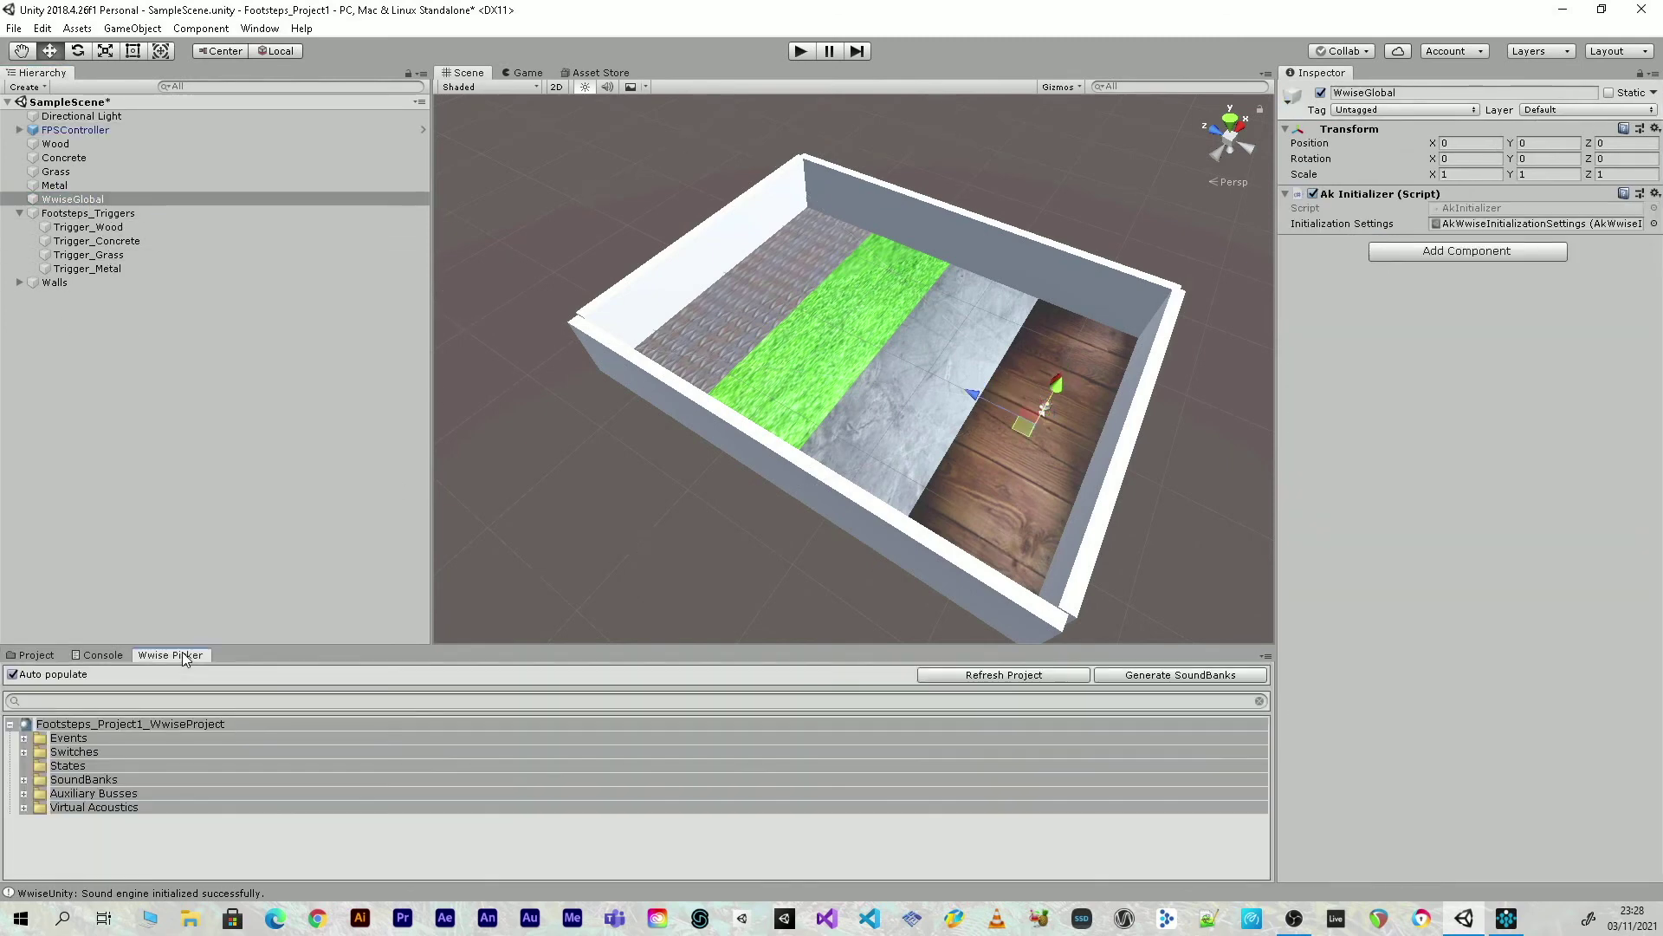
{"action": "left_click", "coordinate": [24, 779]}
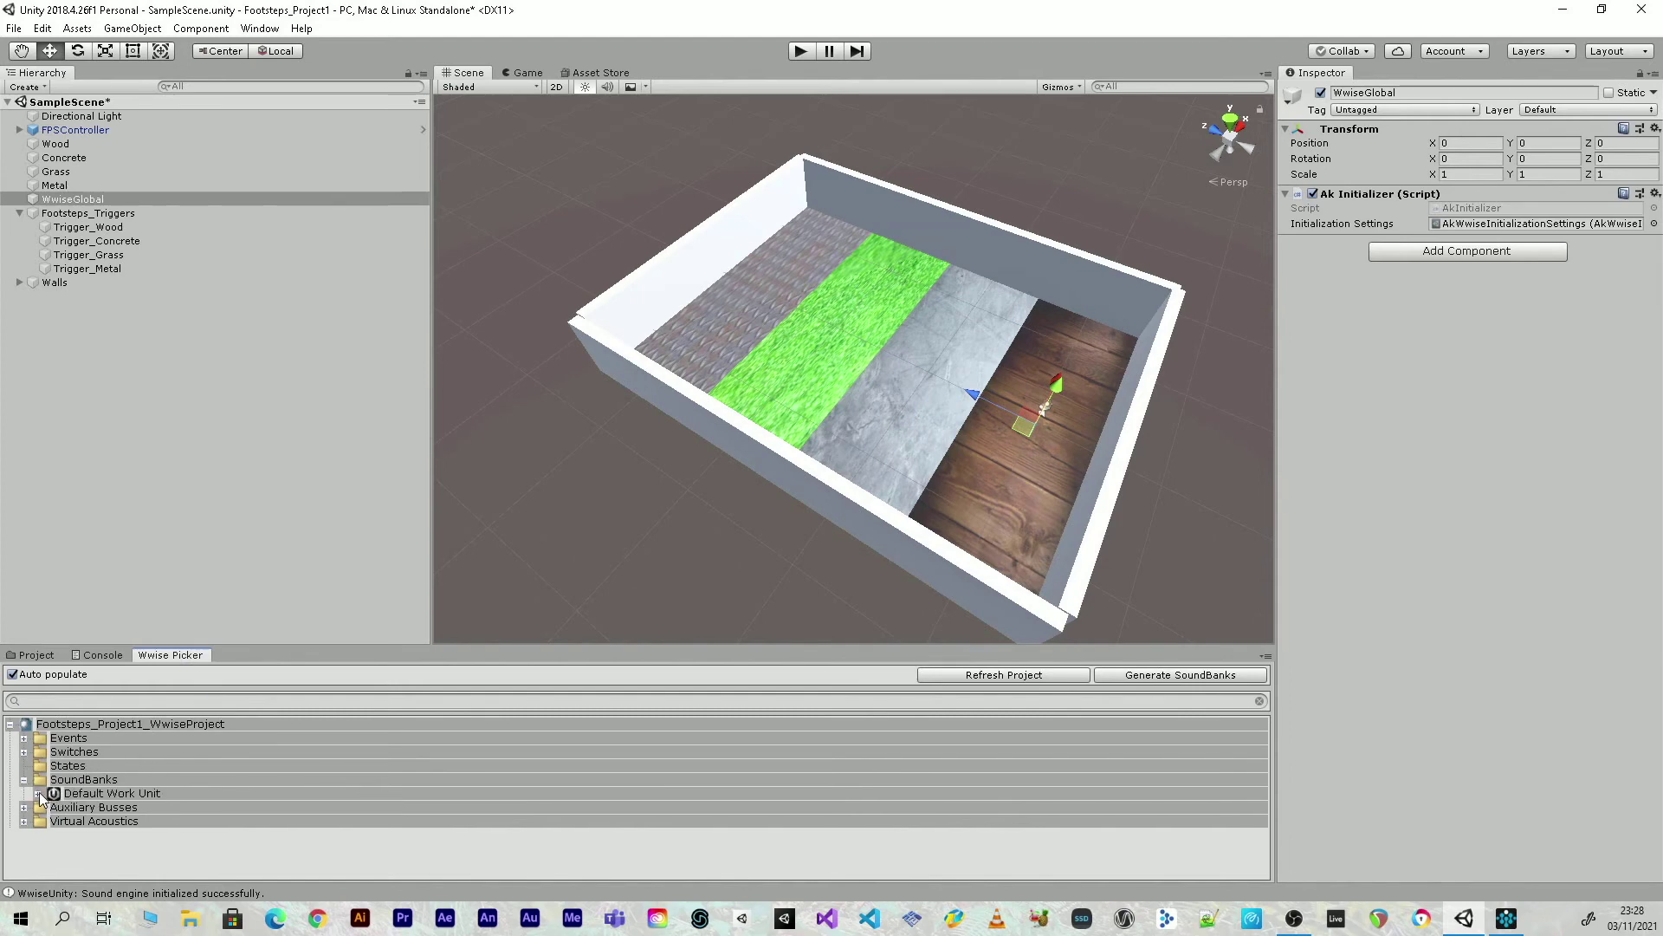
{"action": "left_click", "coordinate": [38, 793]}
{"action": "left_click_drag", "start_coordinate": [90, 807], "coordinate": [1386, 448]}
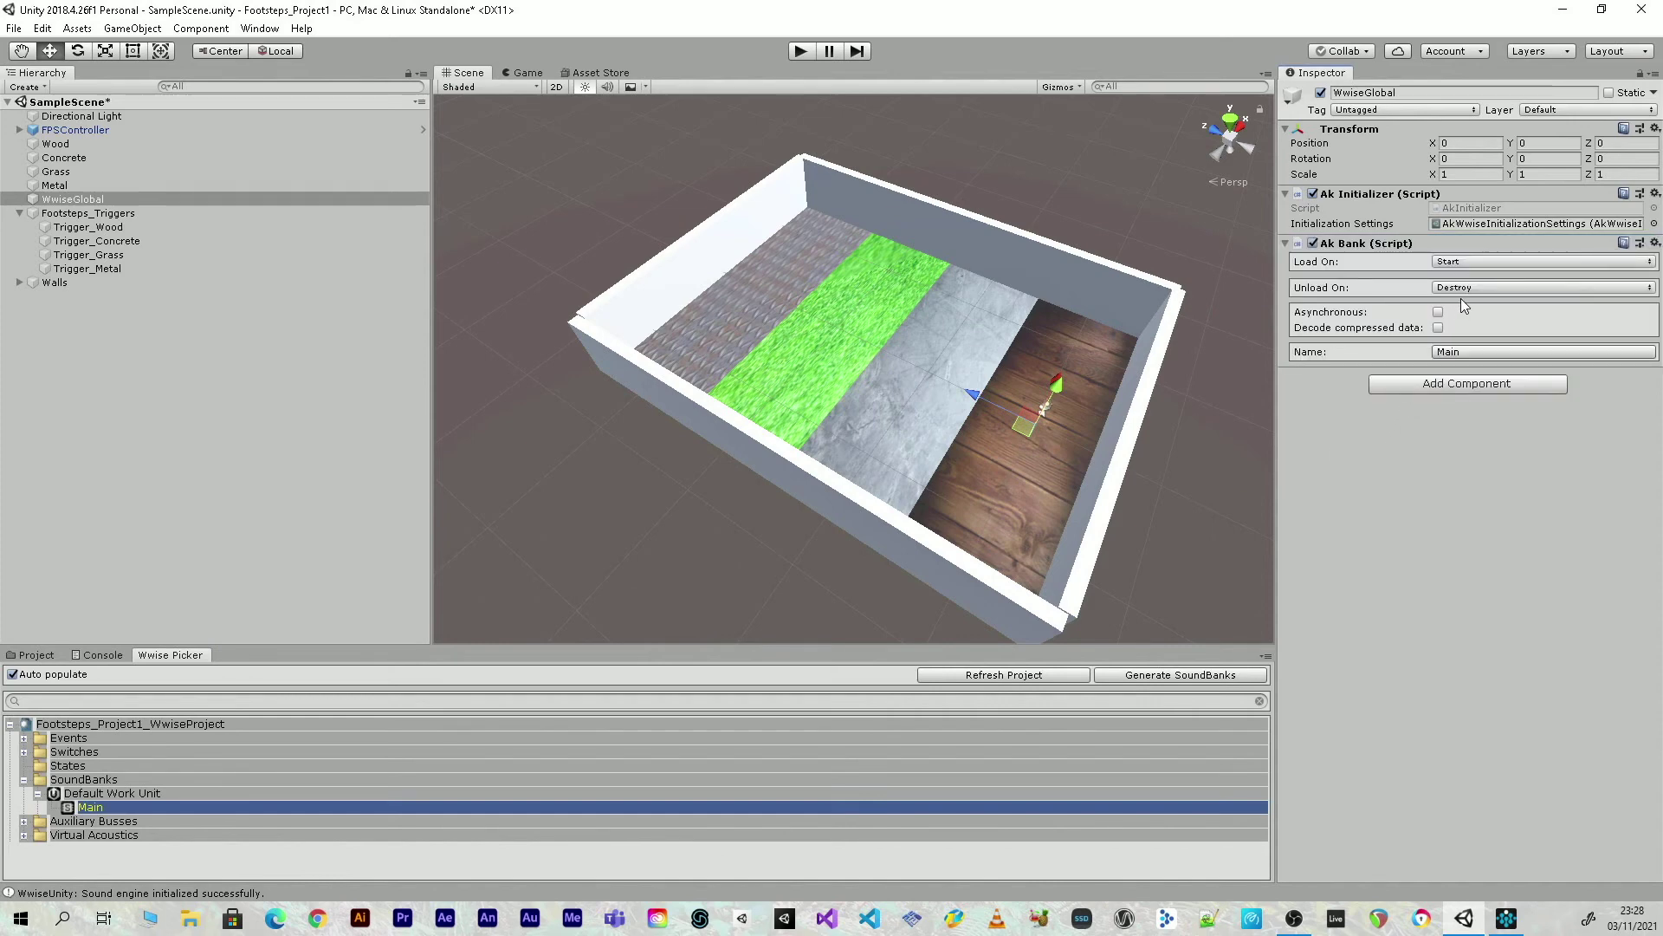
Clear WwiseGlobal's Ak Bank Load On setting to Nothing and choose a different load trigger
{"action": "left_click", "coordinate": [1504, 263]}
{"action": "left_click", "coordinate": [1530, 283]}
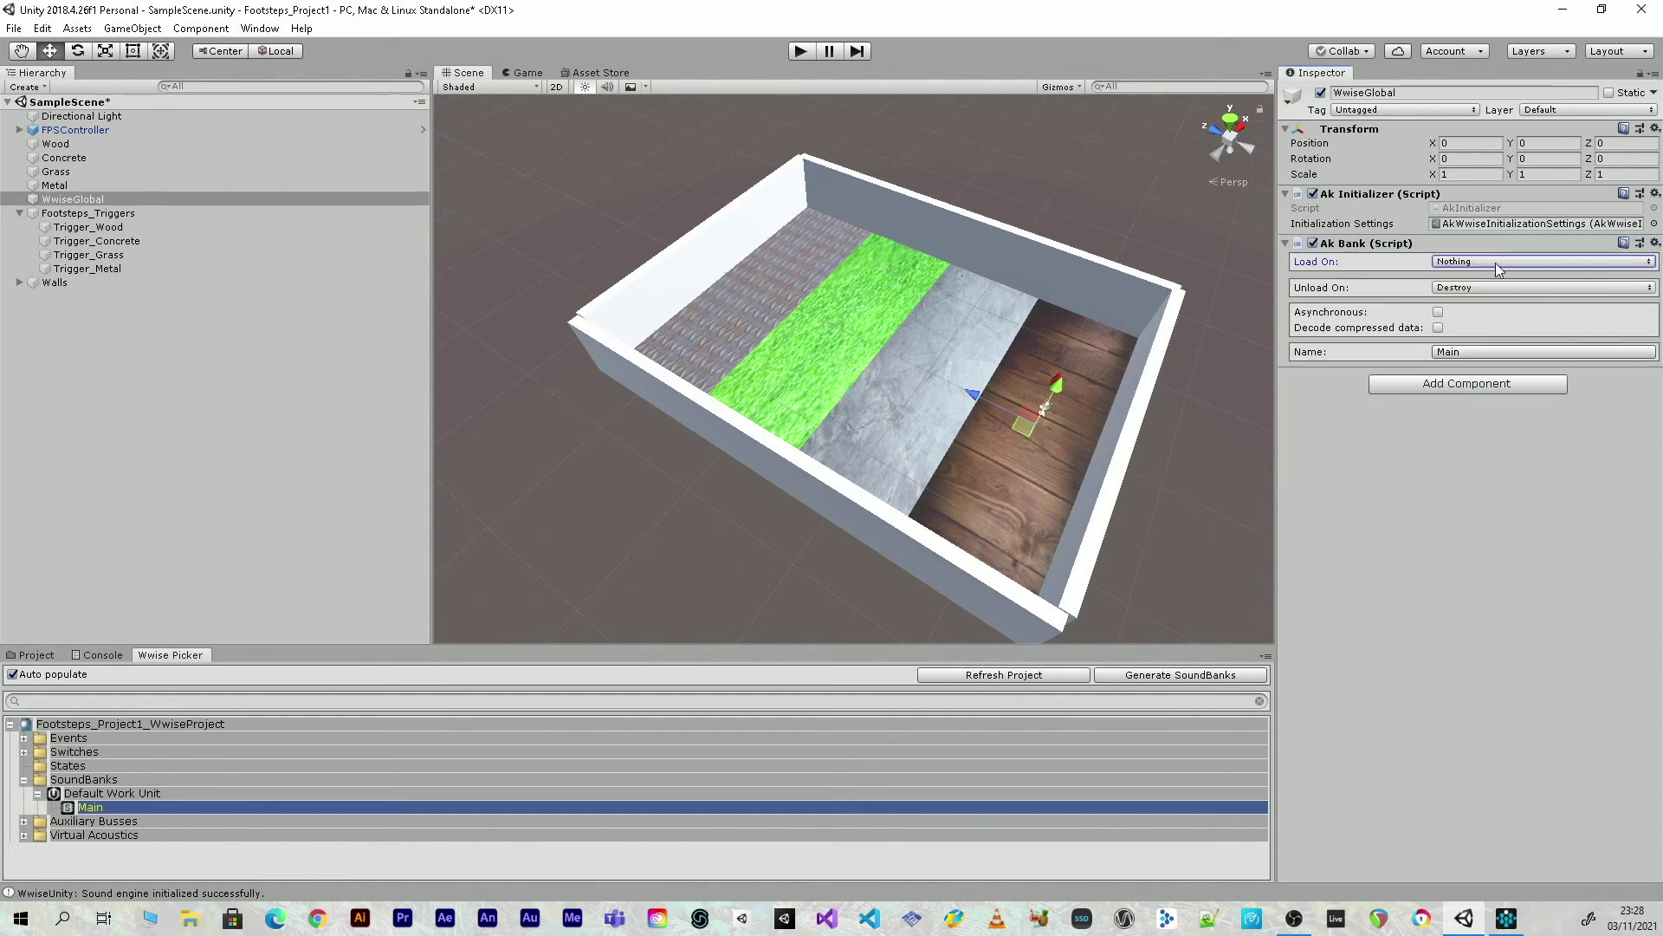
{"action": "left_click", "coordinate": [1497, 263]}
{"action": "left_click", "coordinate": [1501, 509]}
Inspect the Footsteps_Triggers group and its wood, concrete, grass and metal trigger objects
{"action": "left_click", "coordinate": [89, 216]}
{"action": "left_click", "coordinate": [90, 227]}
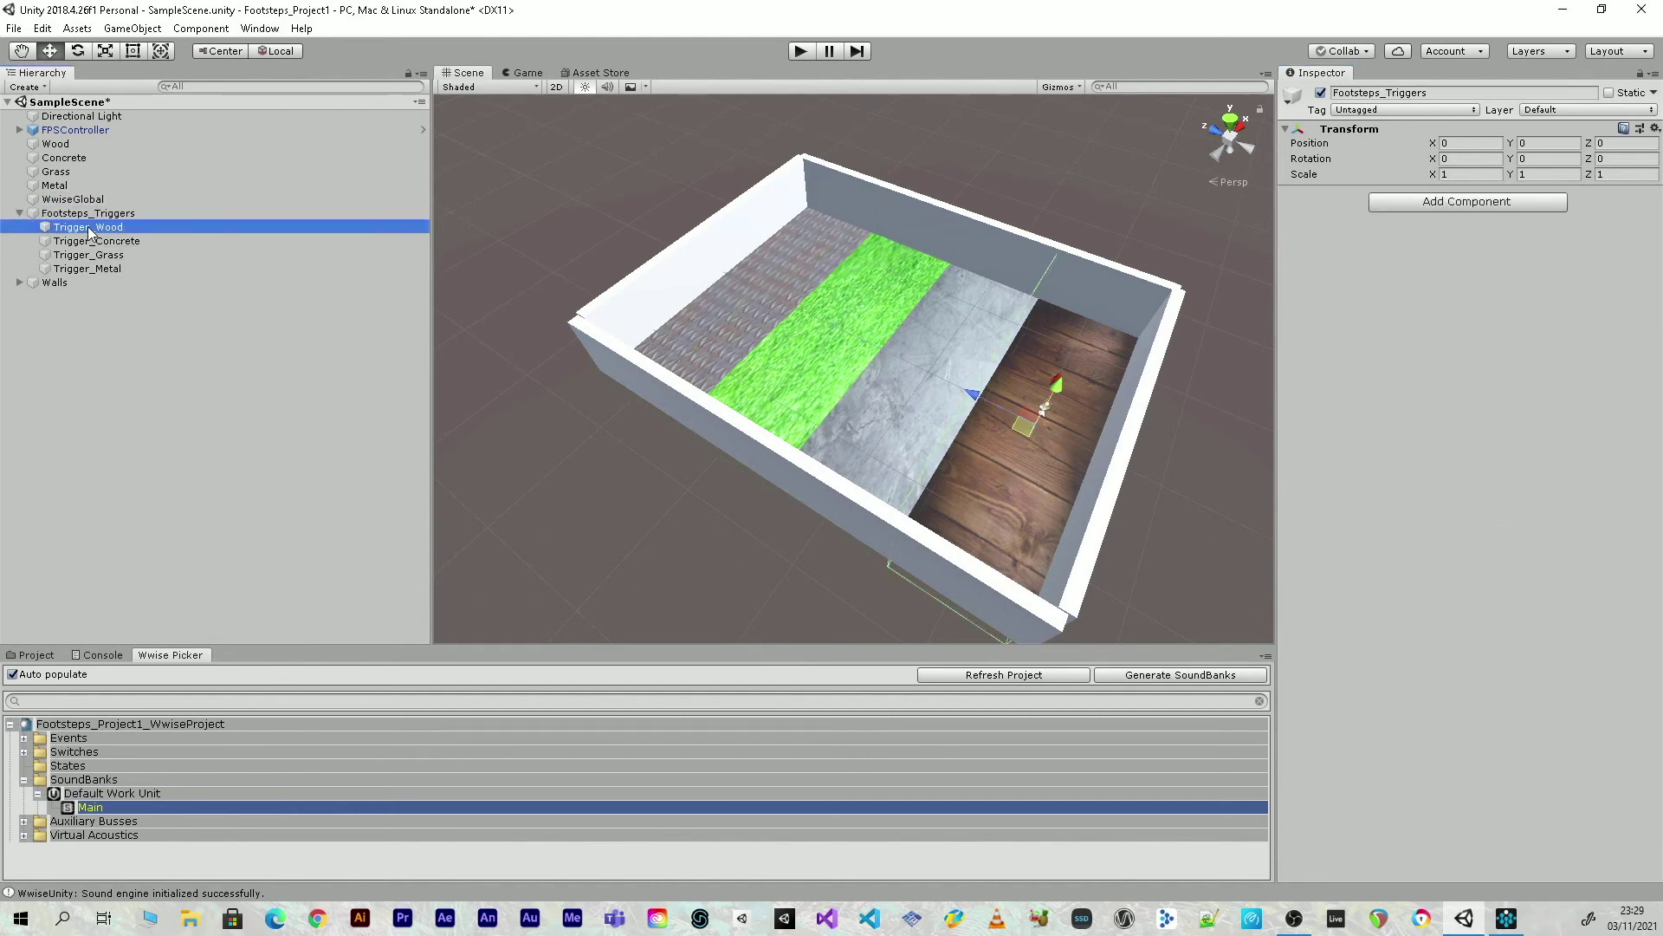
{"action": "left_click", "coordinate": [91, 241]}
{"action": "left_click", "coordinate": [92, 254]}
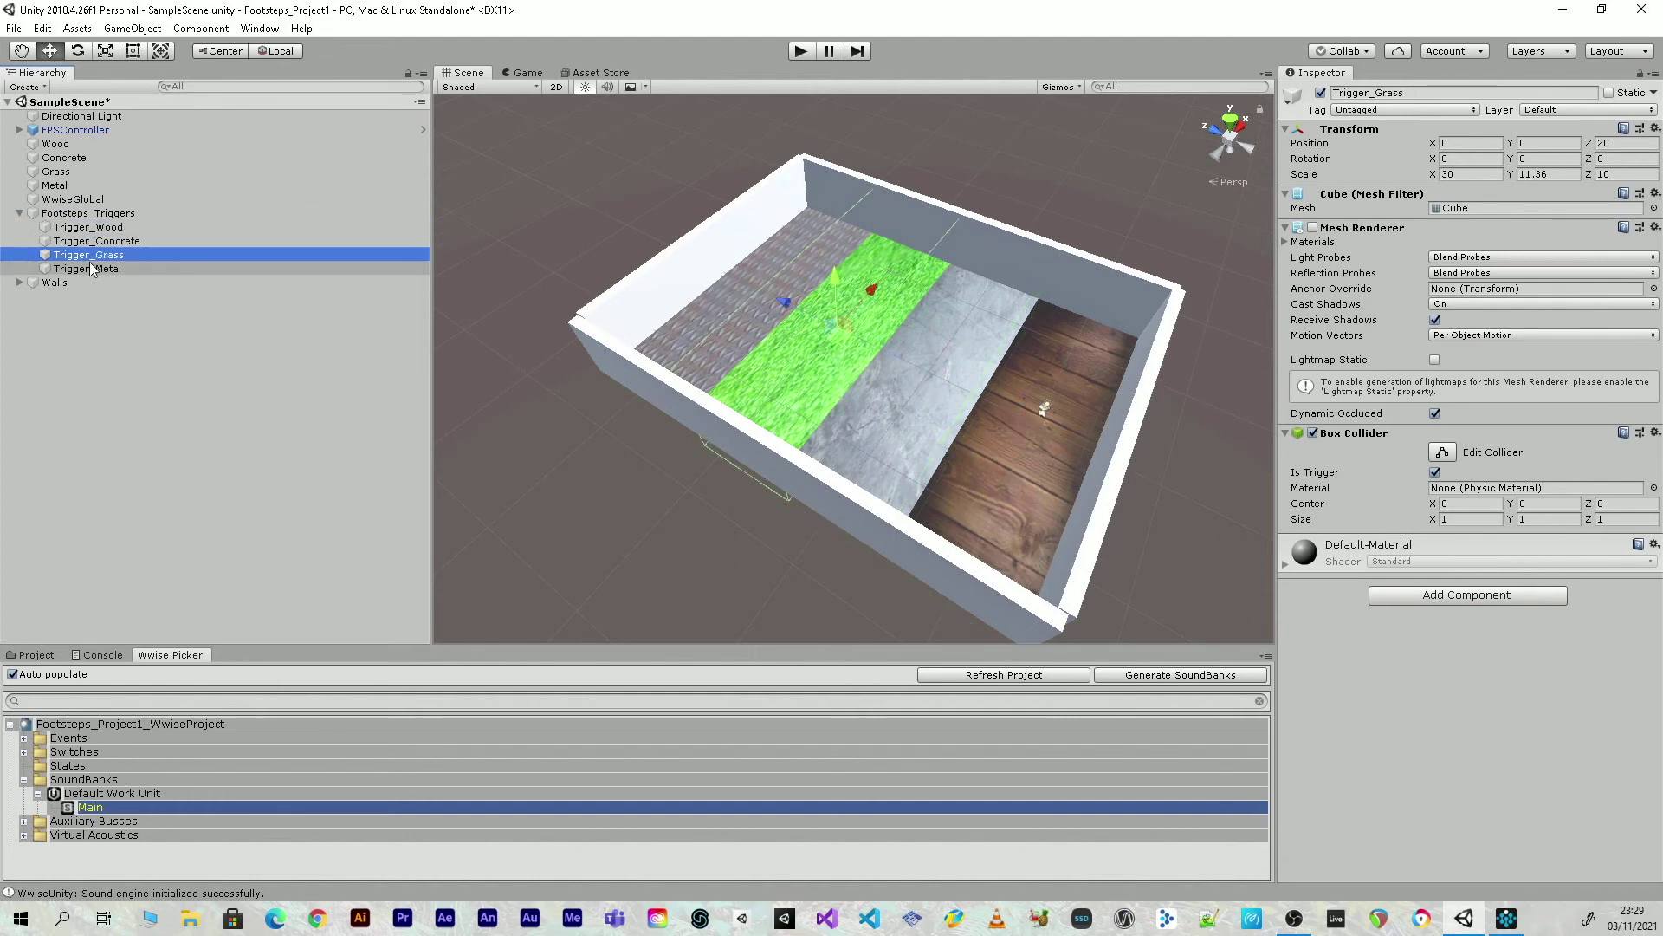
{"action": "left_click", "coordinate": [93, 268]}
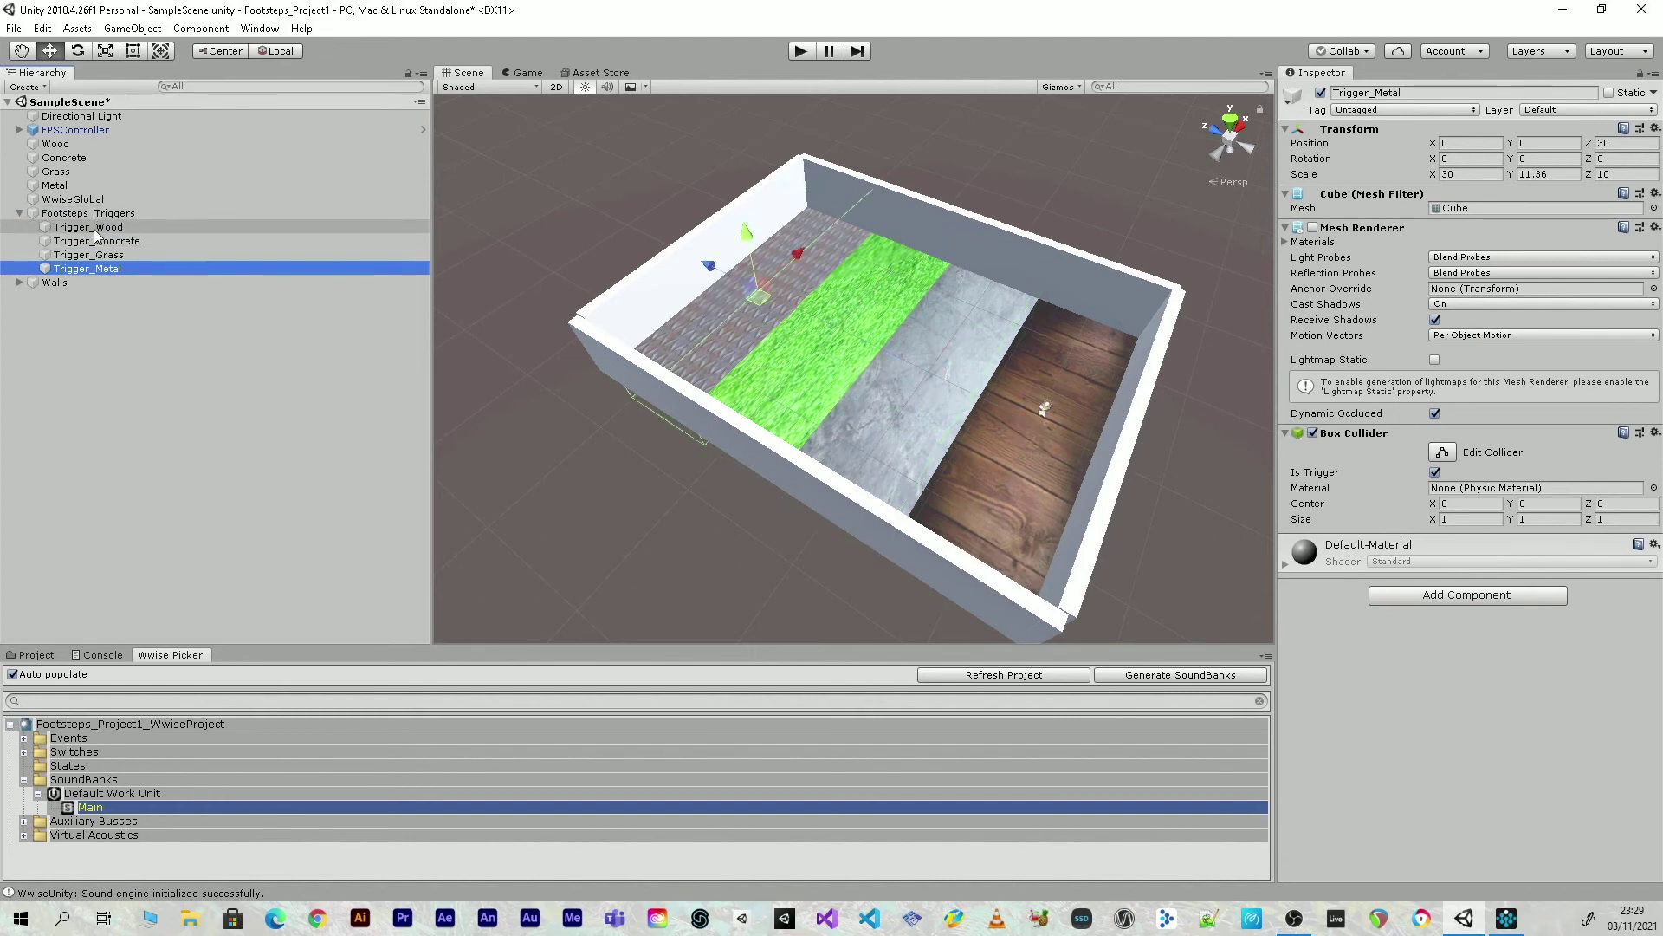
Add an Ak Switch component to Trigger_Wood and set its Trigger On to AkTriggerEnter only
{"action": "left_click", "coordinate": [95, 229]}
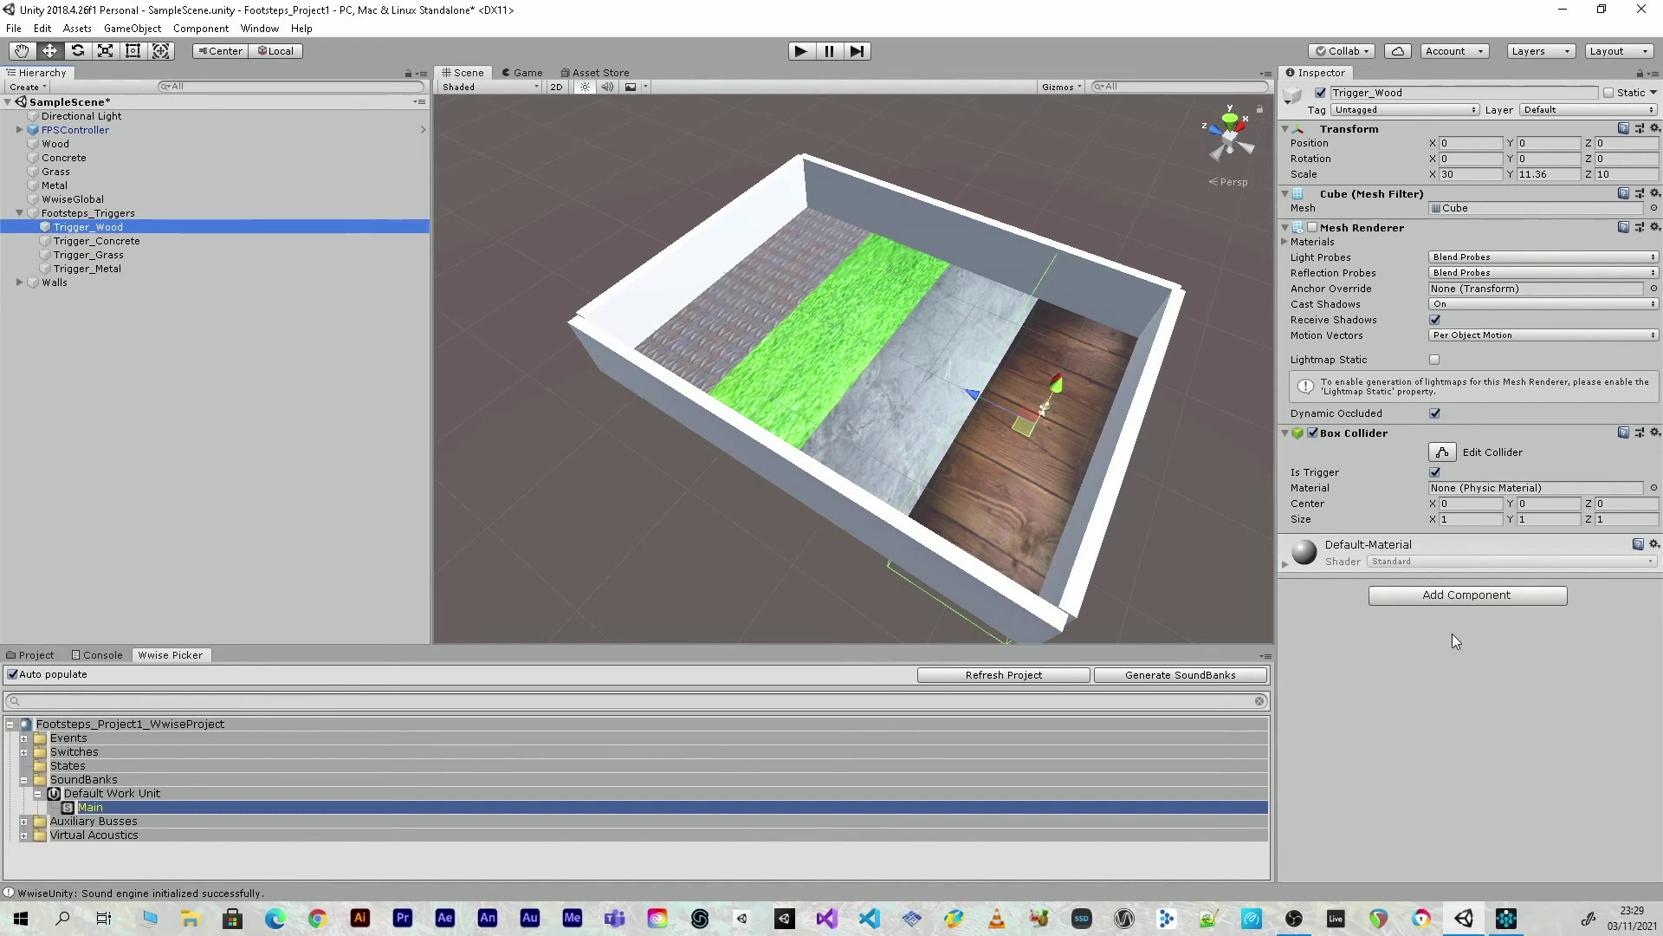
{"action": "left_click", "coordinate": [1445, 596]}
{"action": "left_click", "coordinate": [1425, 664]}
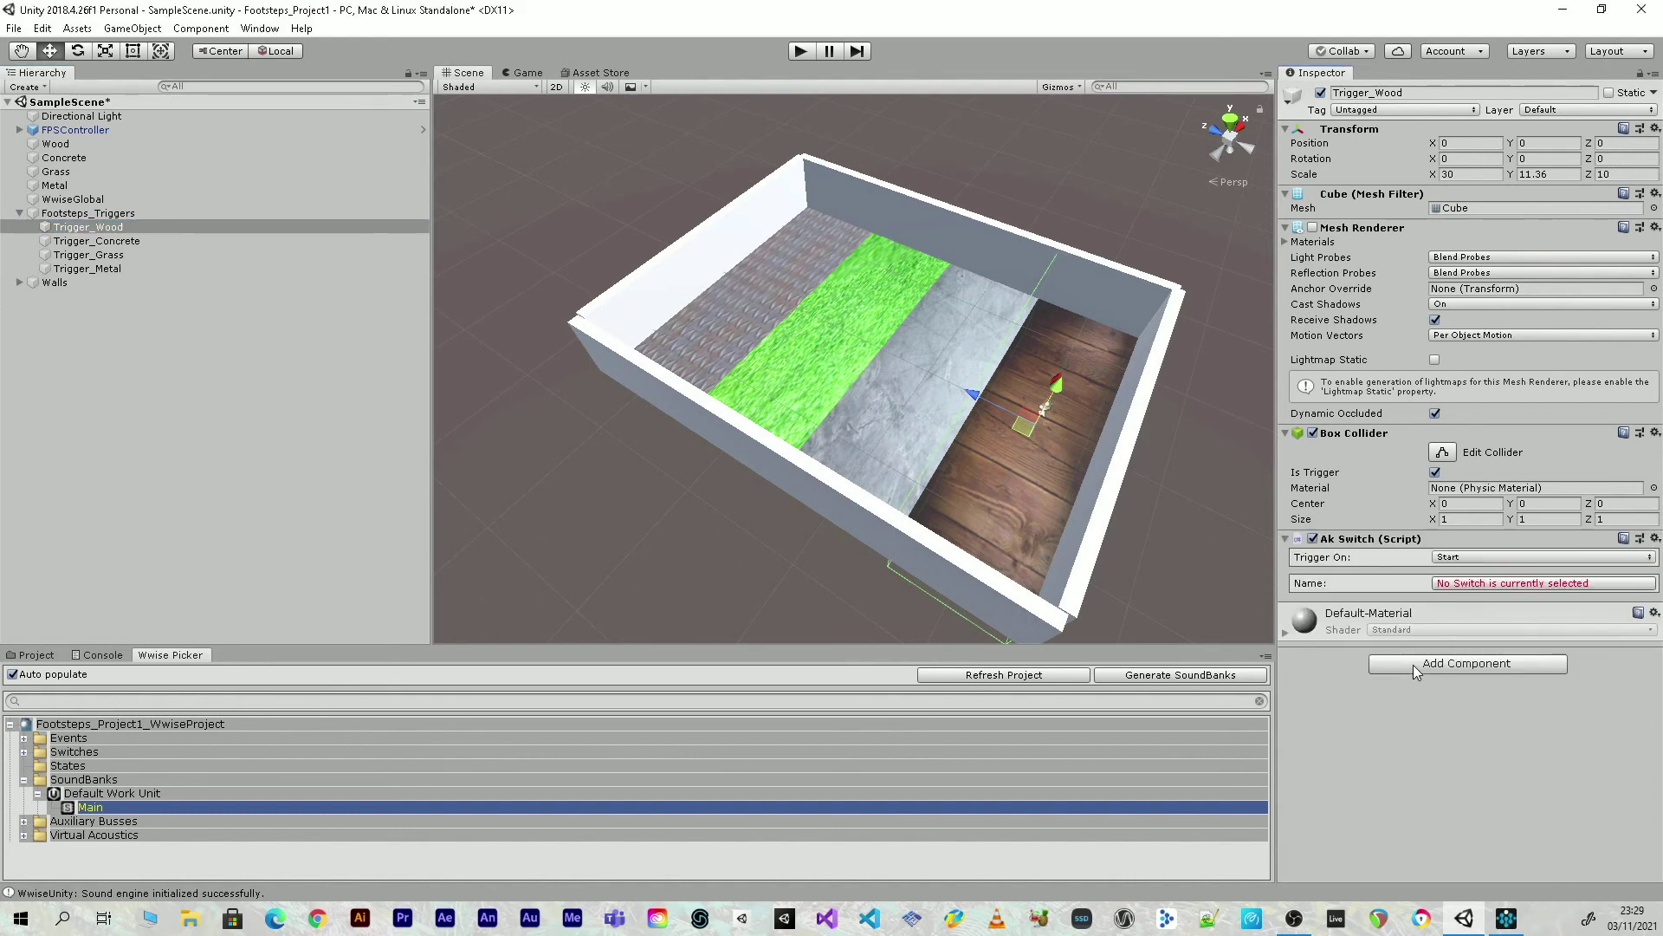
{"action": "left_click", "coordinate": [1466, 559]}
{"action": "left_click", "coordinate": [1490, 570]}
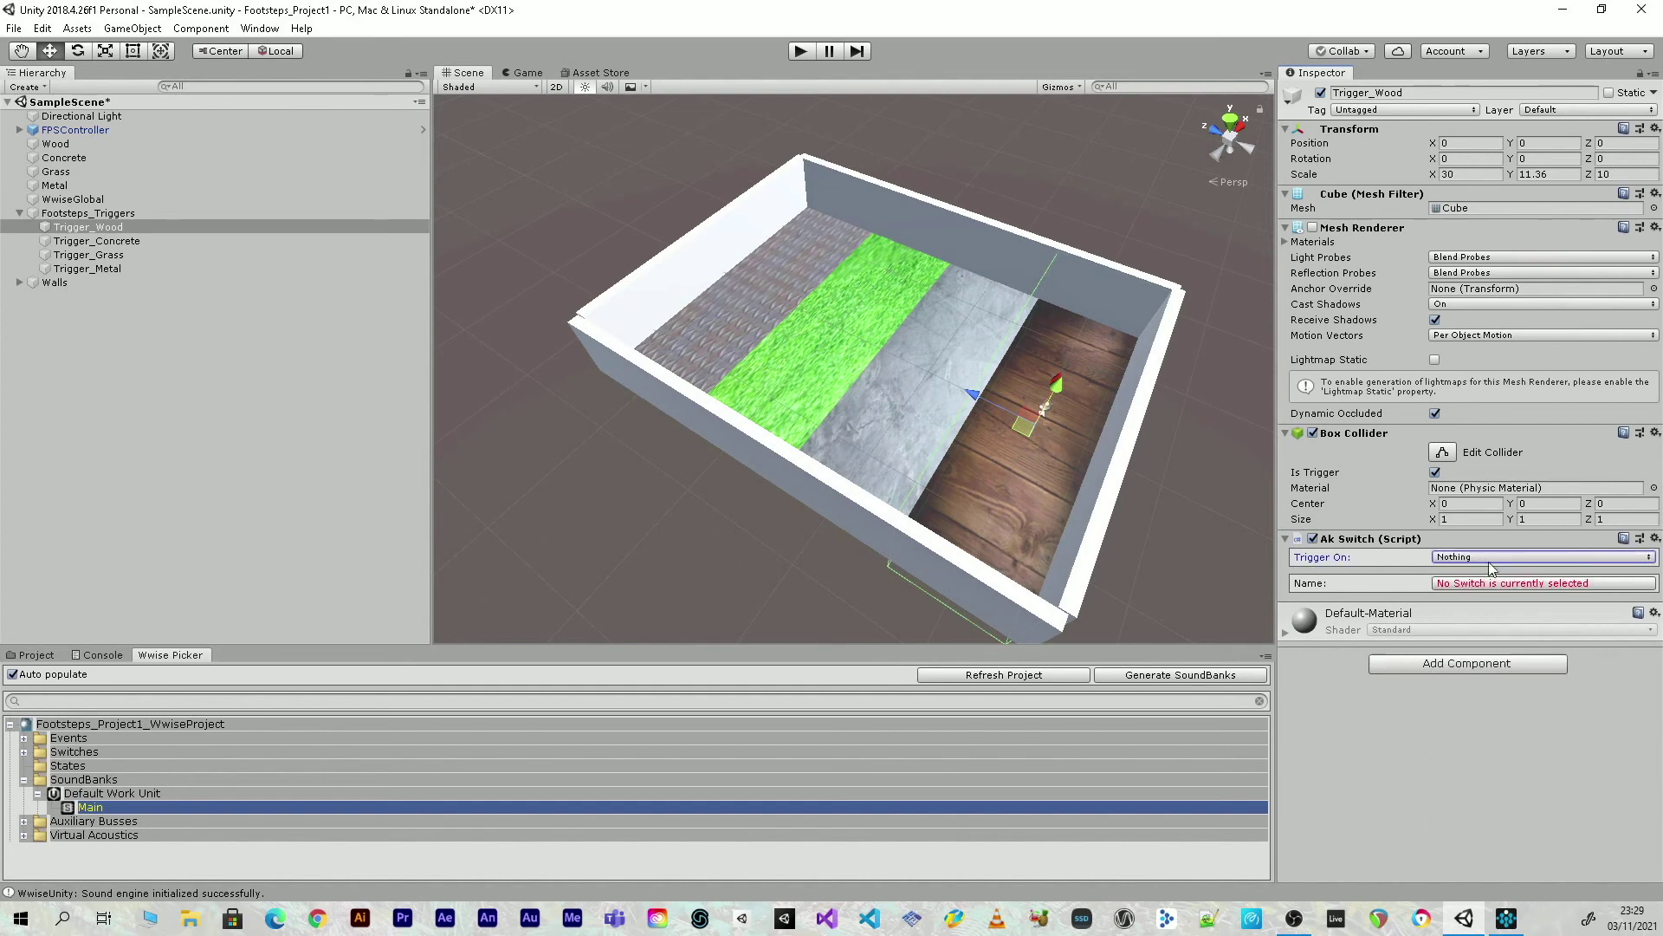
{"action": "left_click", "coordinate": [1490, 561]}
{"action": "left_click", "coordinate": [1537, 684]}
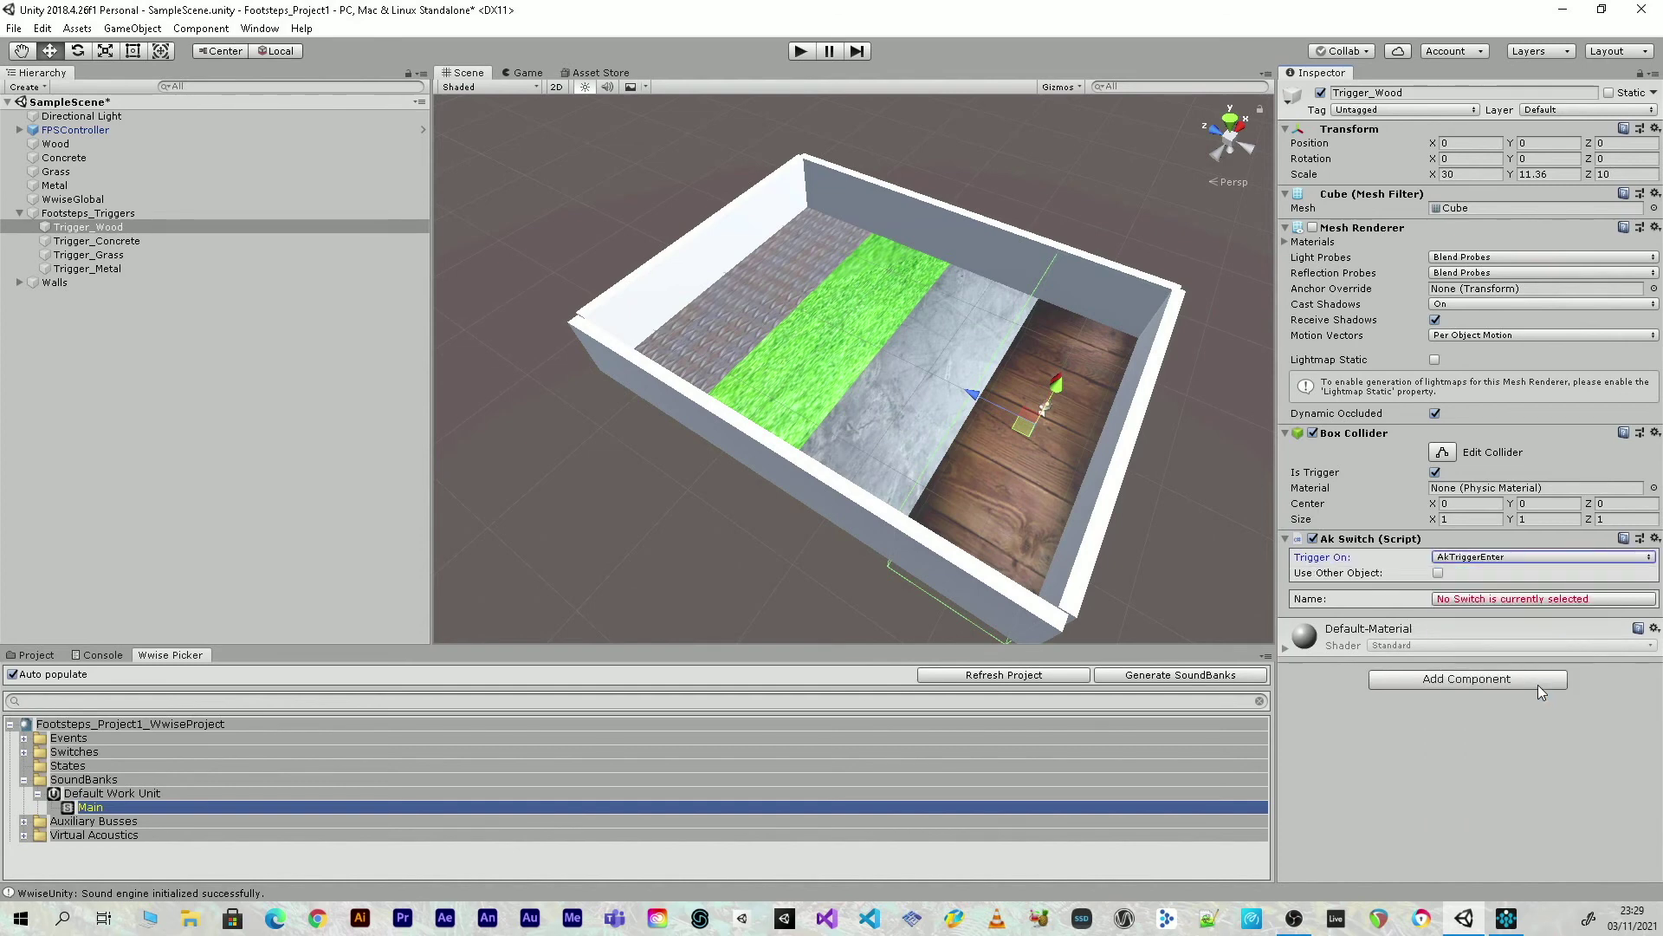
Enable Use Other Object on Trigger_Wood's Ak Switch and assign it the Material / Wood switch
{"action": "left_click", "coordinate": [1453, 600]}
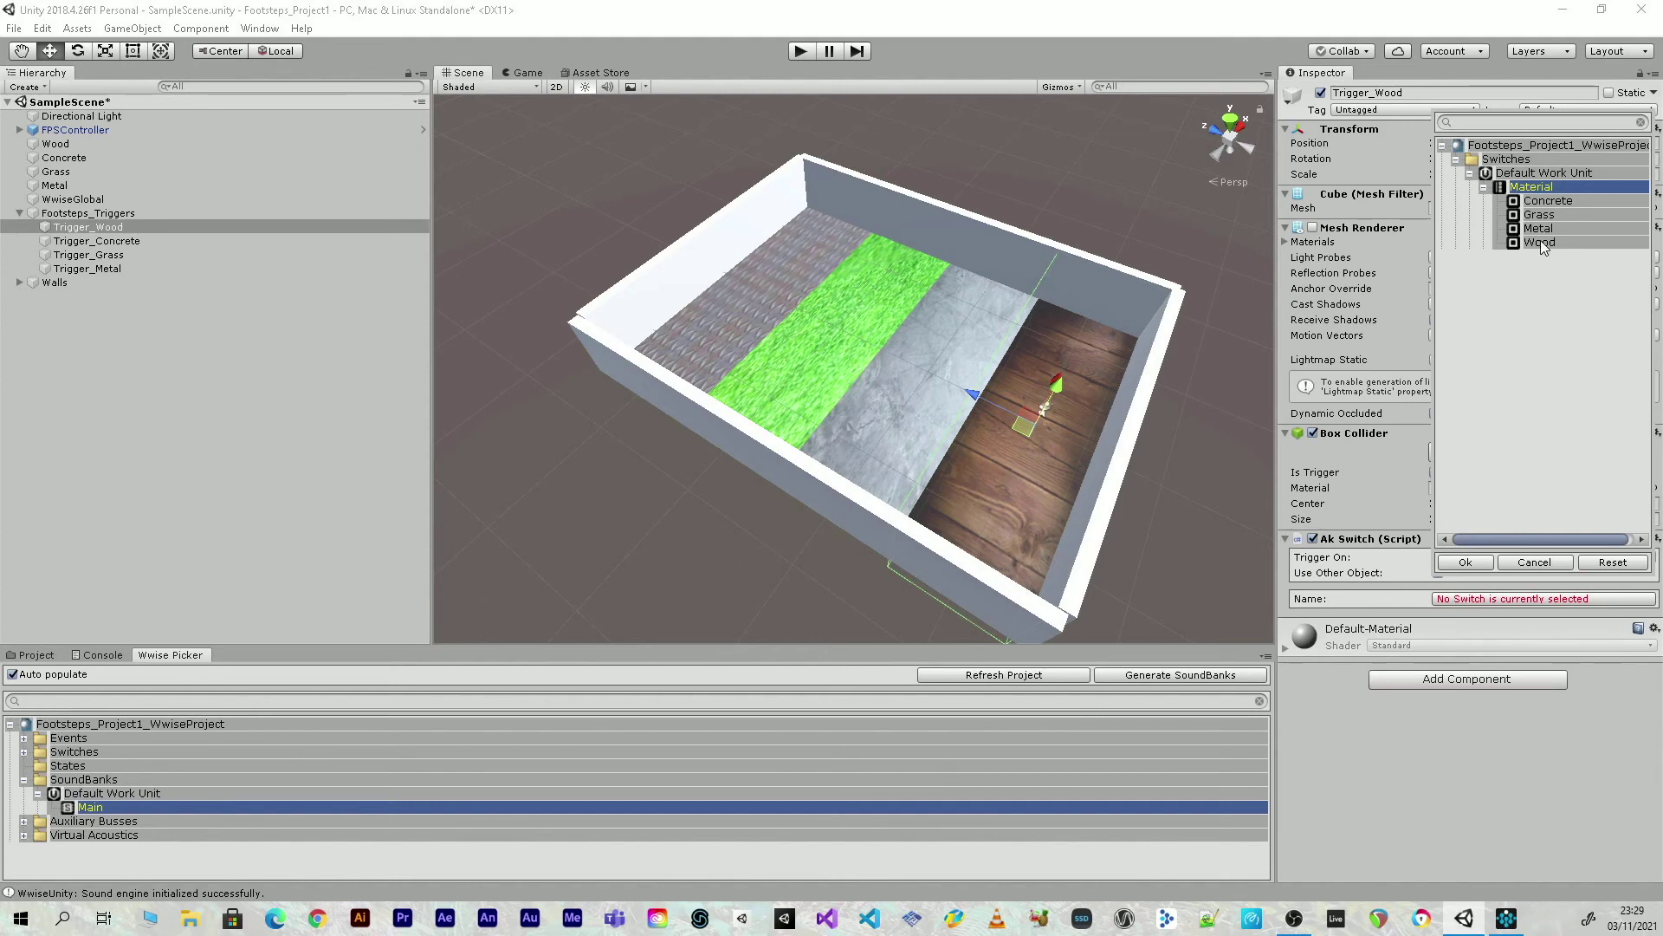
{"action": "left_click", "coordinate": [1540, 243]}
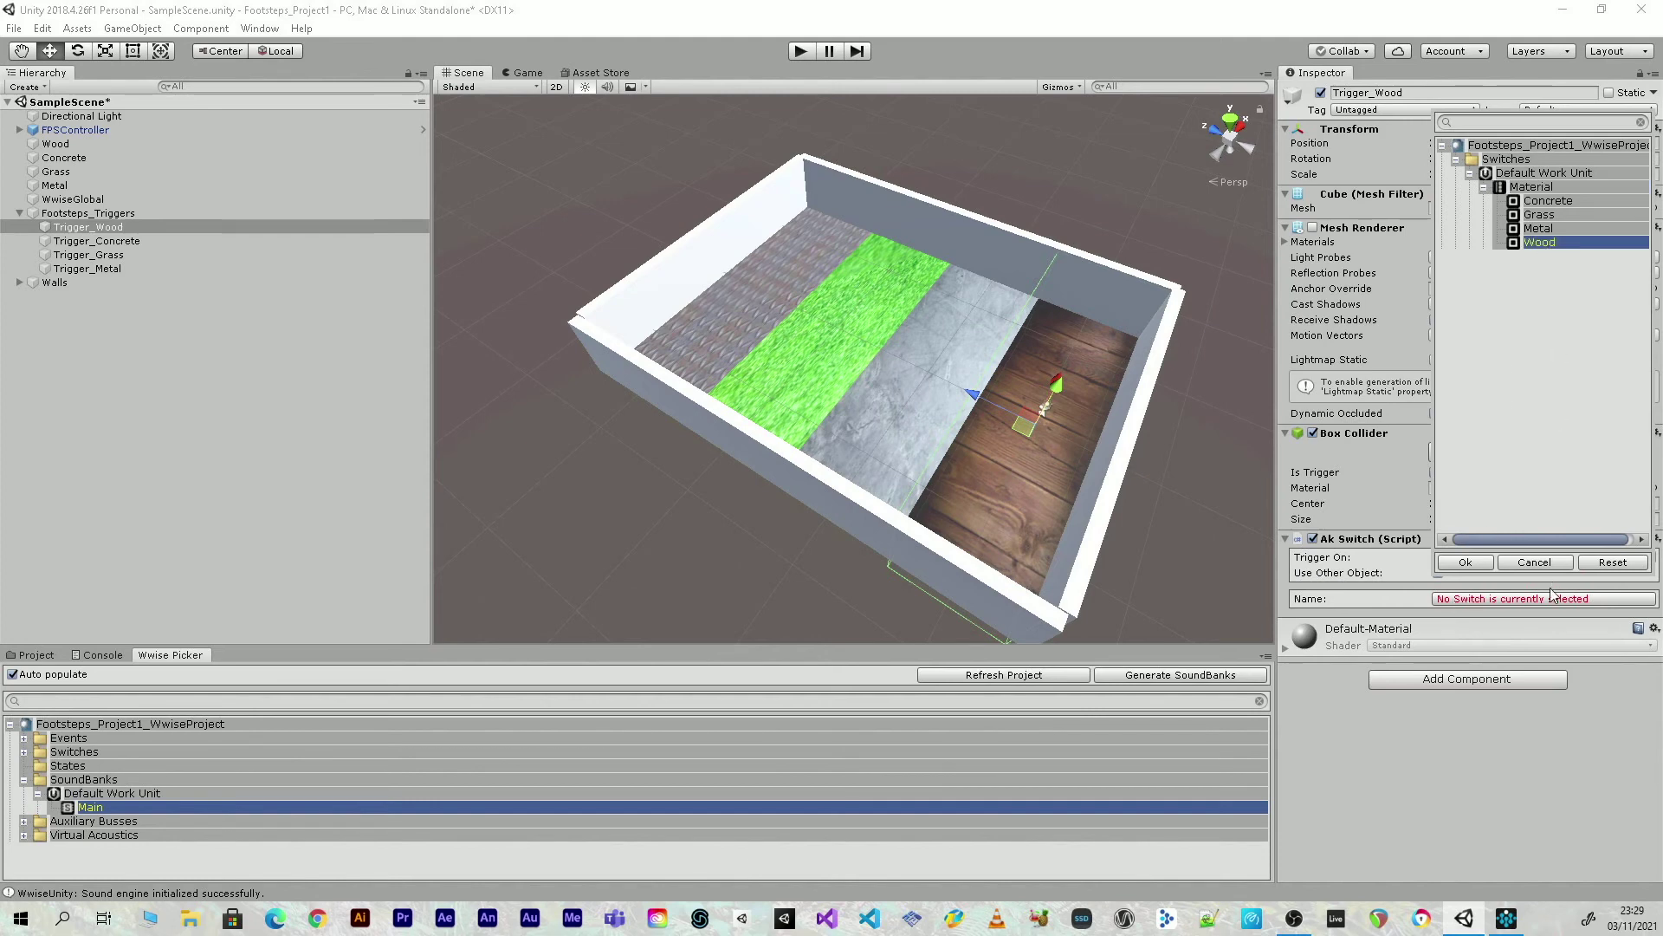
{"action": "left_click", "coordinate": [1466, 562]}
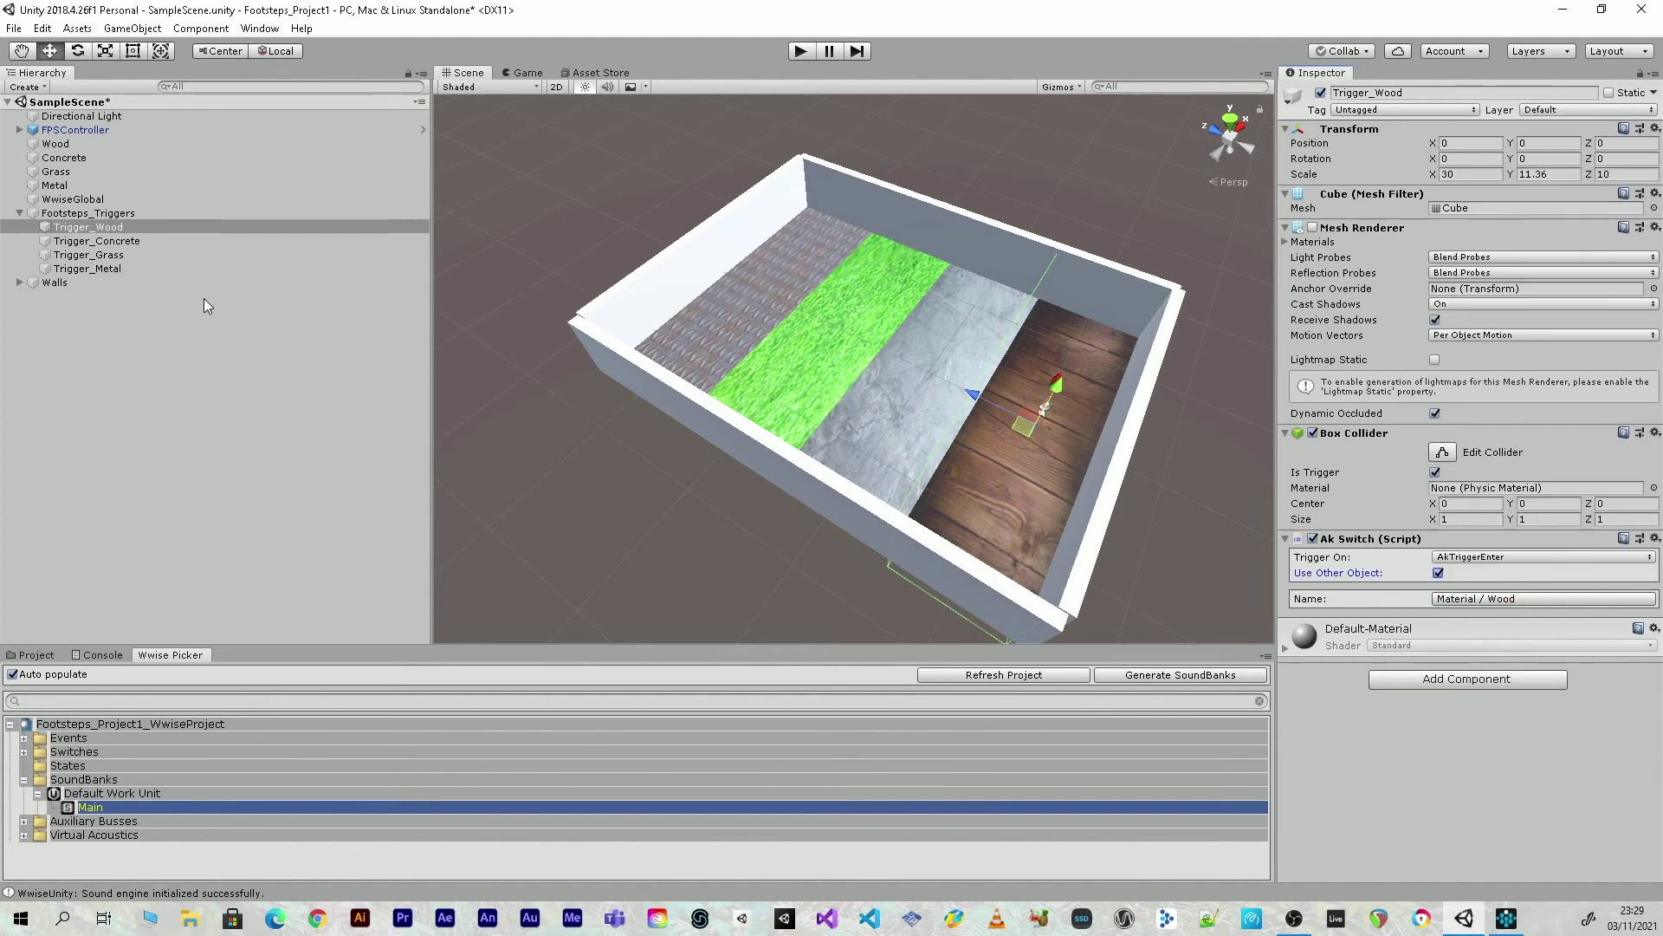
Add an Ak Switch component to Trigger_Concrete and set its Trigger On to AkTriggerEnter only
{"action": "left_click", "coordinate": [123, 243]}
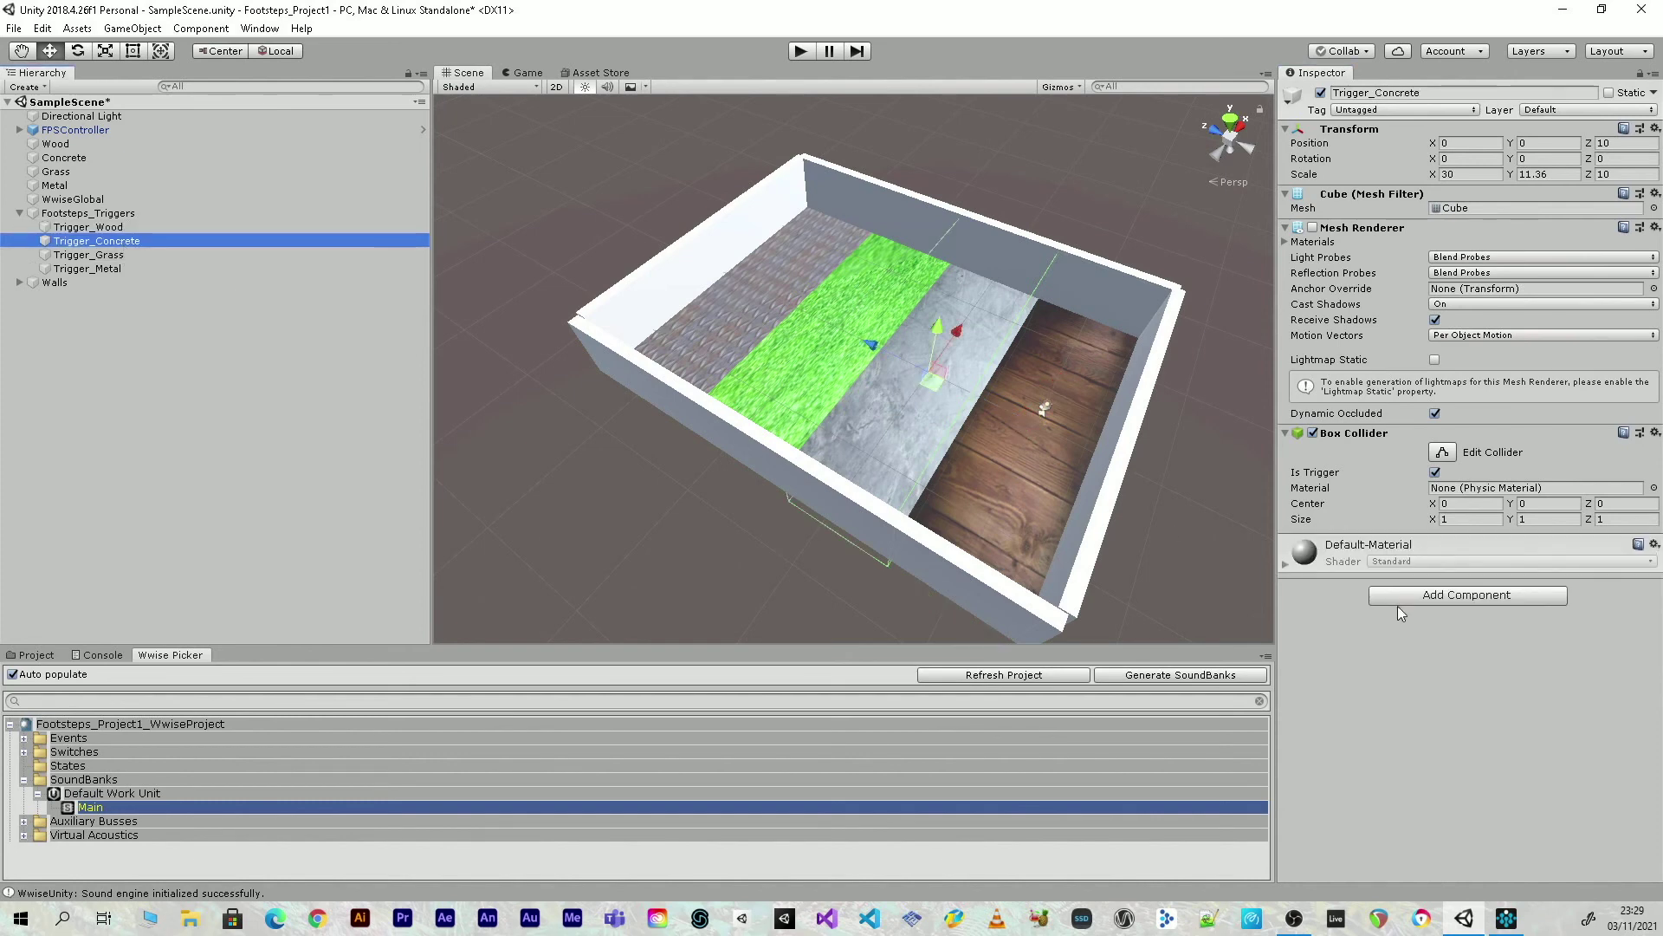
{"action": "left_click", "coordinate": [1468, 598]}
{"action": "left_click", "coordinate": [1407, 661]}
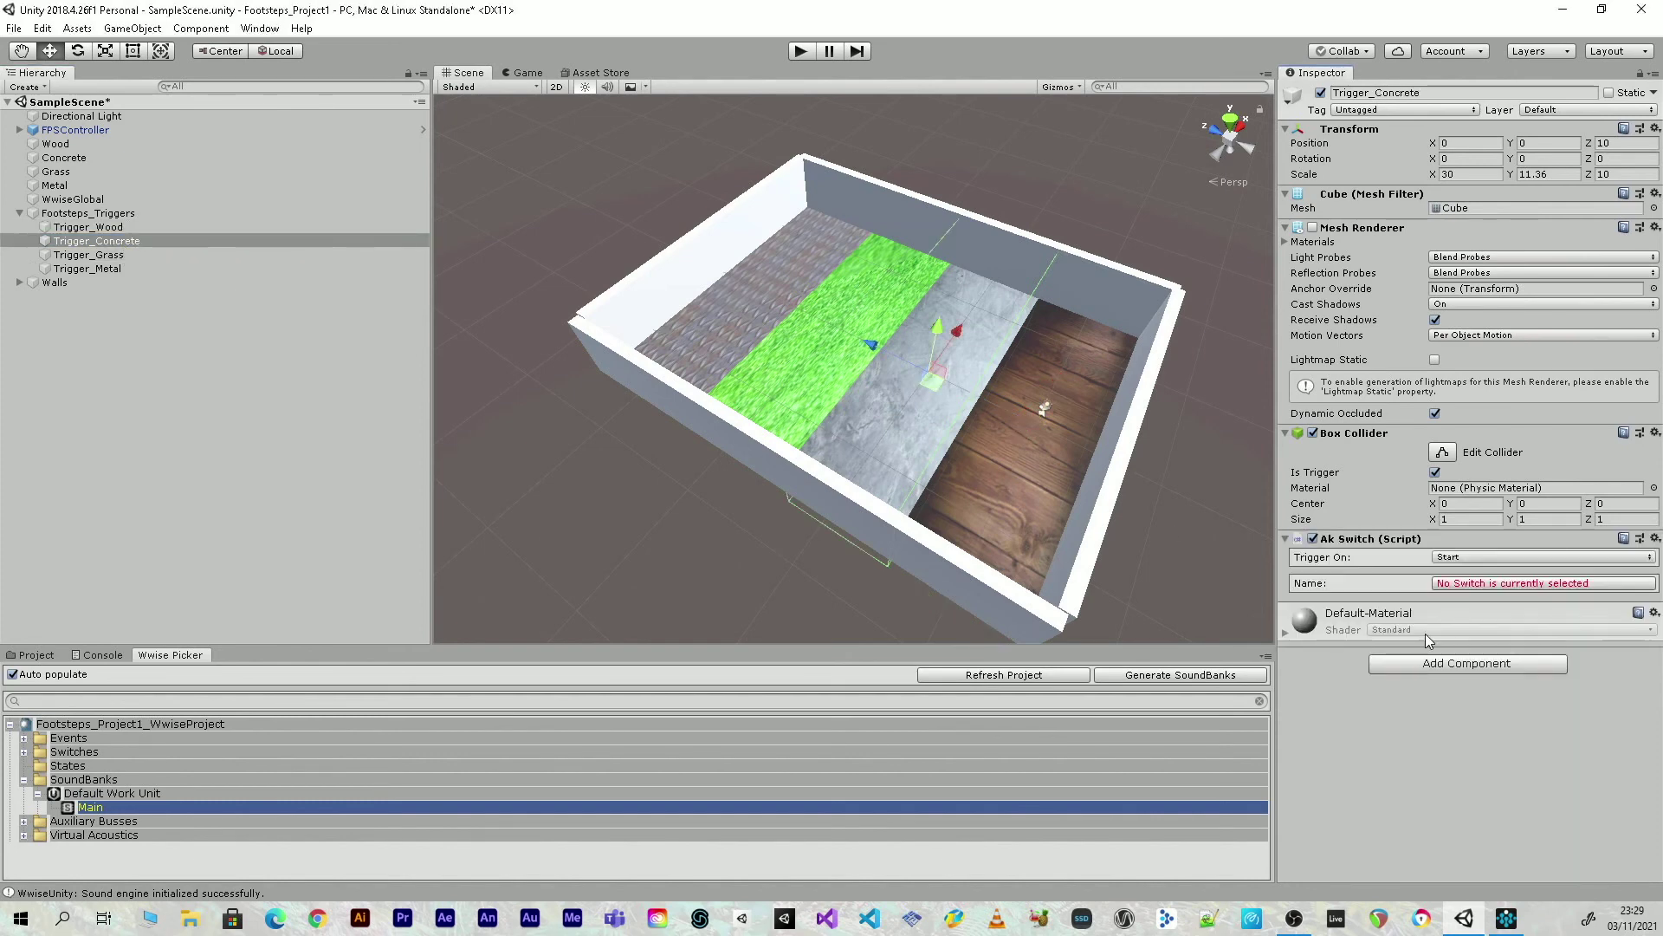
{"action": "left_click", "coordinate": [1470, 559]}
{"action": "left_click", "coordinate": [1478, 576]}
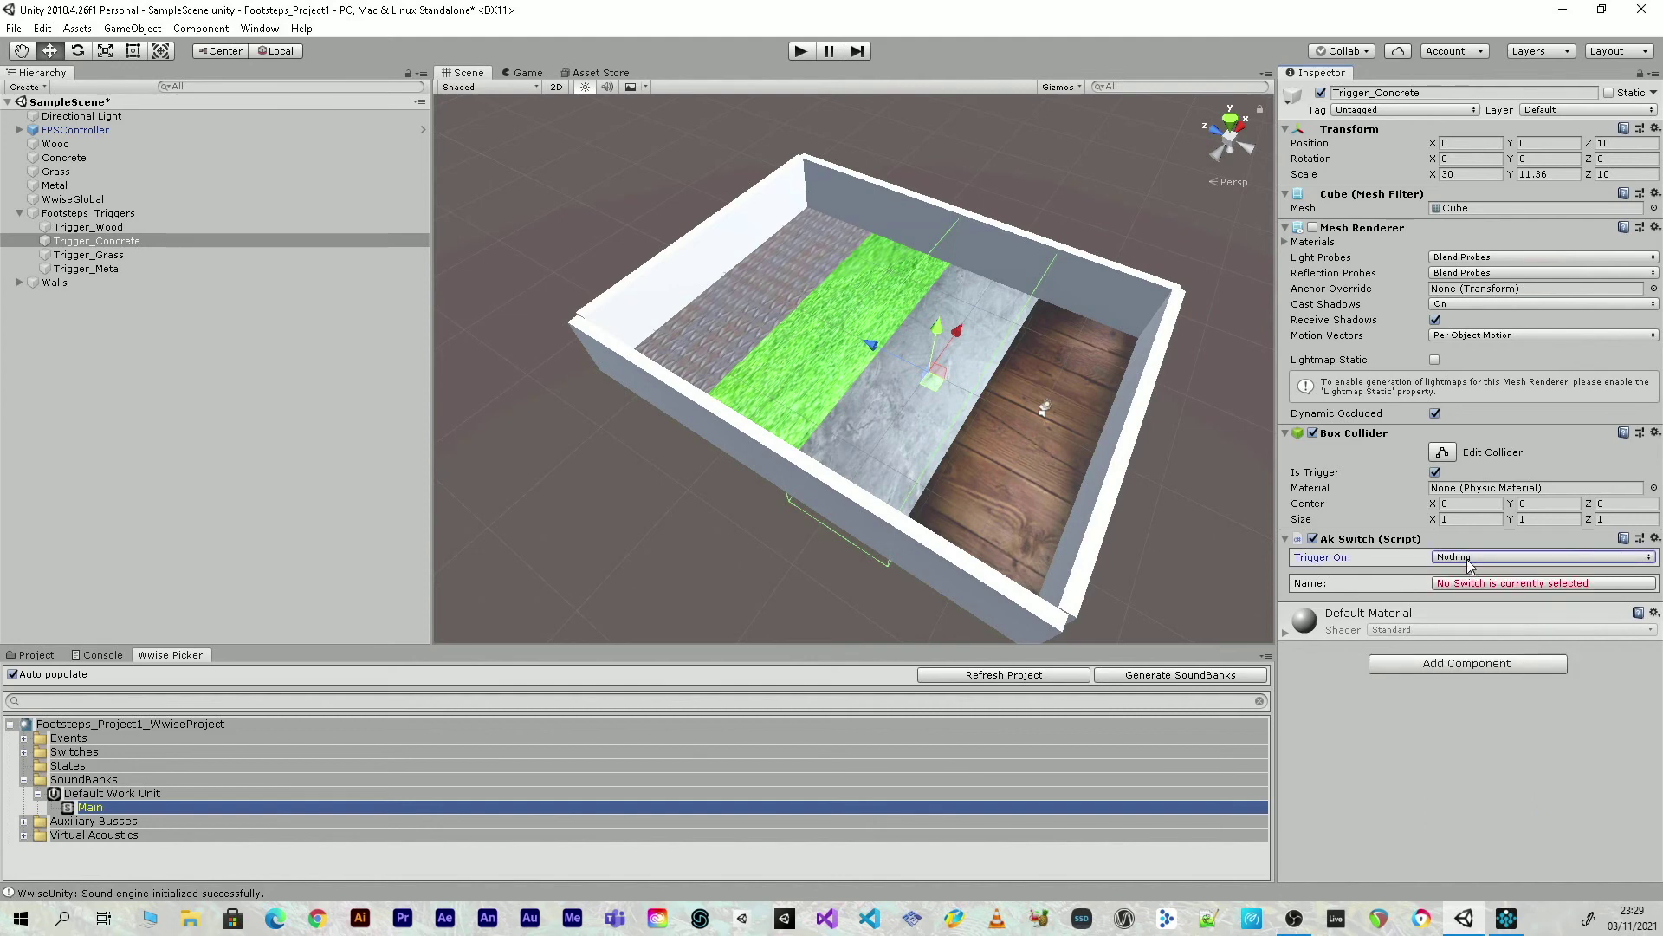
{"action": "left_click", "coordinate": [1477, 558]}
{"action": "left_click", "coordinate": [1511, 695]}
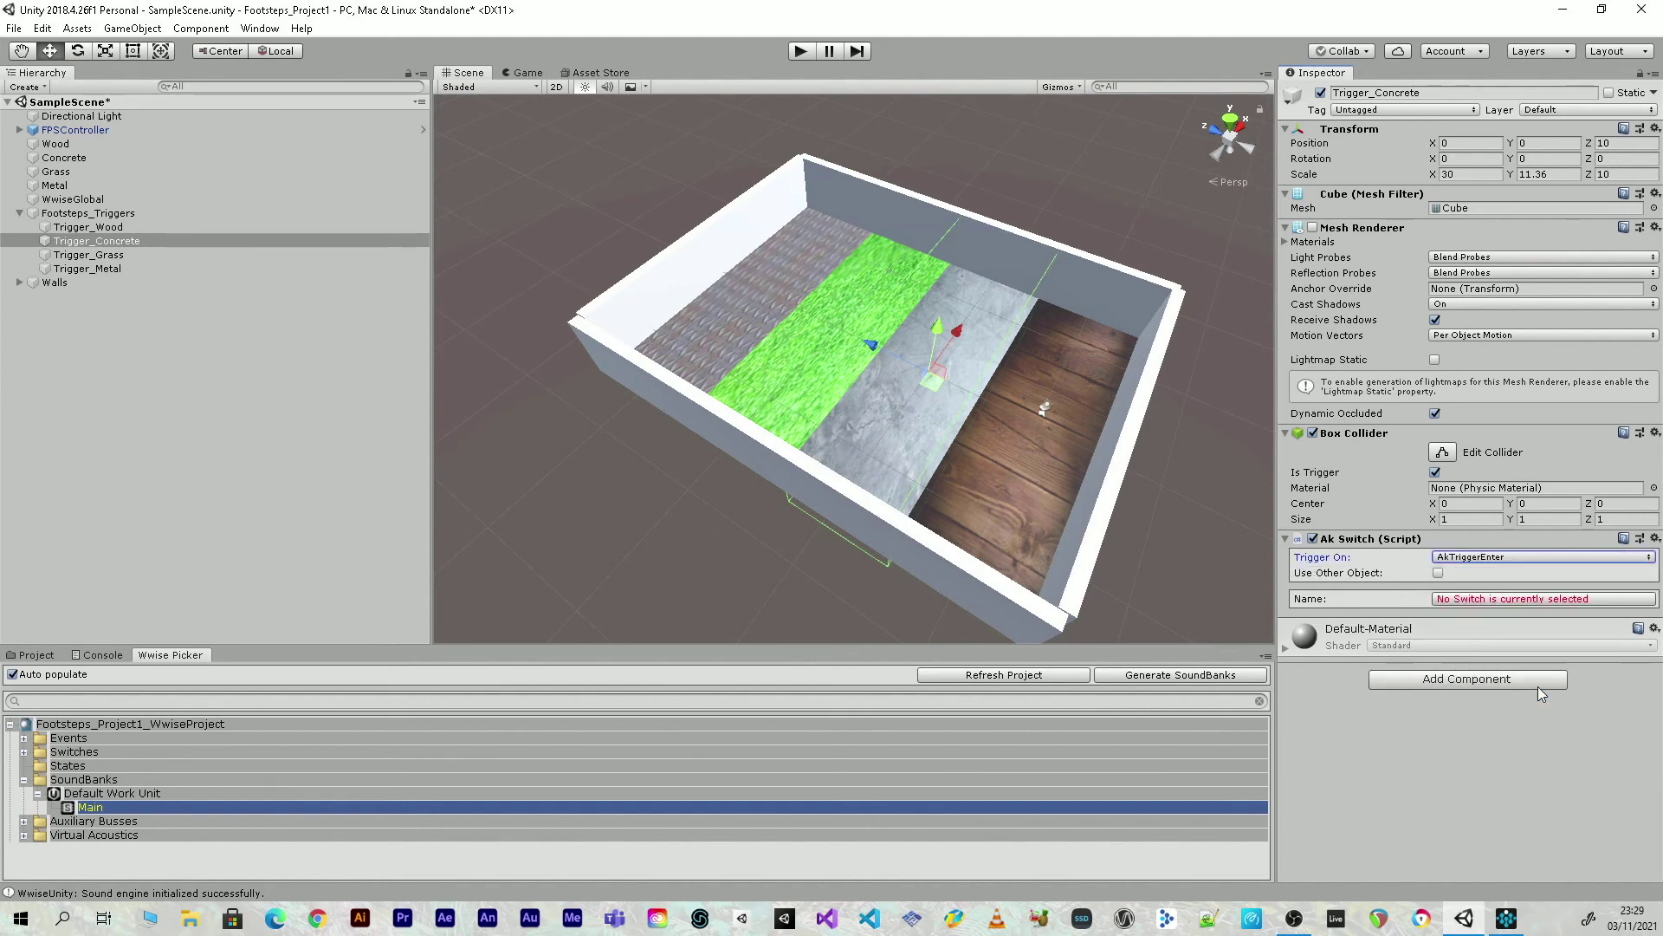
Enable Use Other Object on Trigger_Concrete's Ak Switch and assign it the Material / Concrete switch
{"action": "left_click", "coordinate": [1459, 598]}
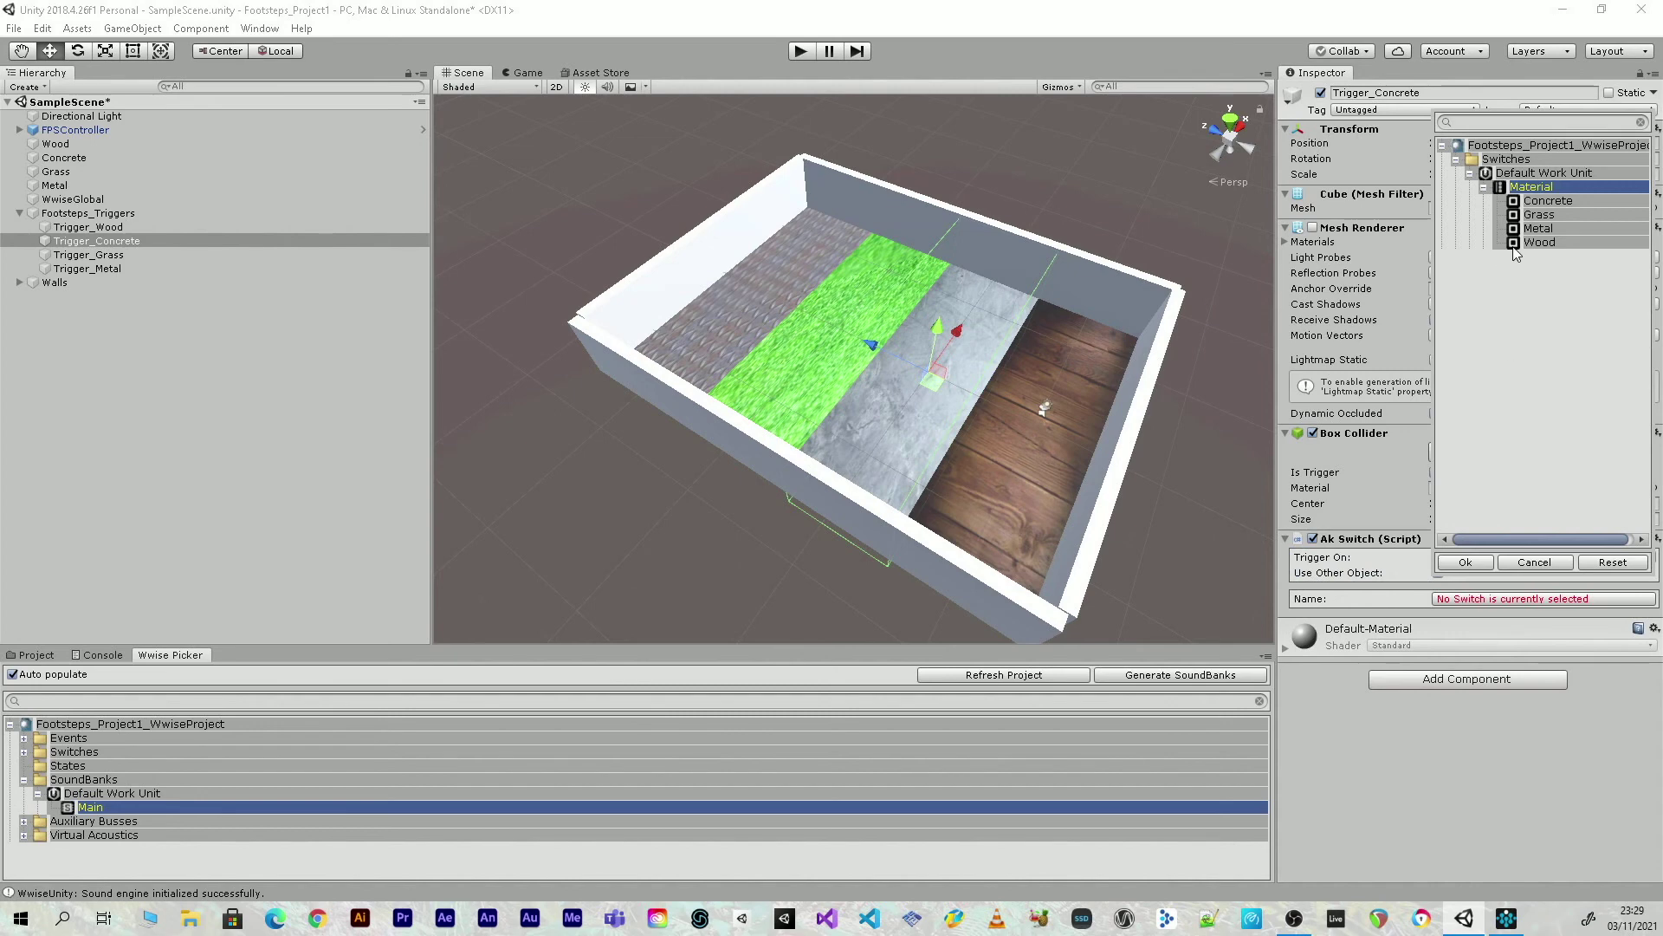
{"action": "left_click", "coordinate": [1540, 201]}
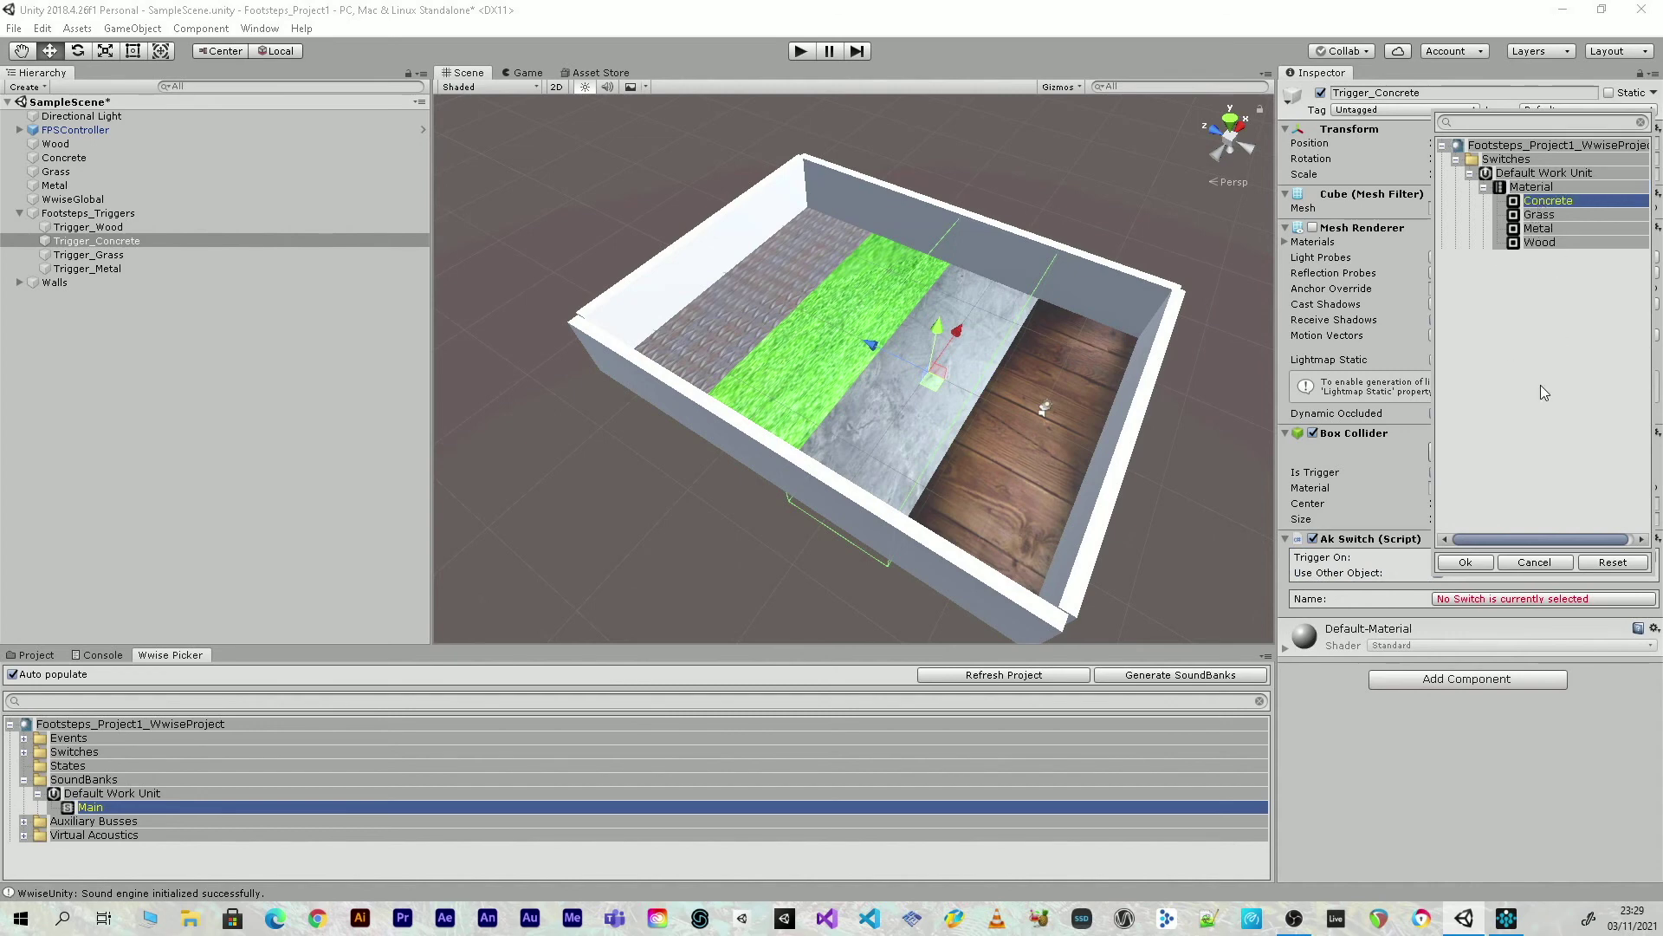
{"action": "left_click", "coordinate": [1482, 562]}
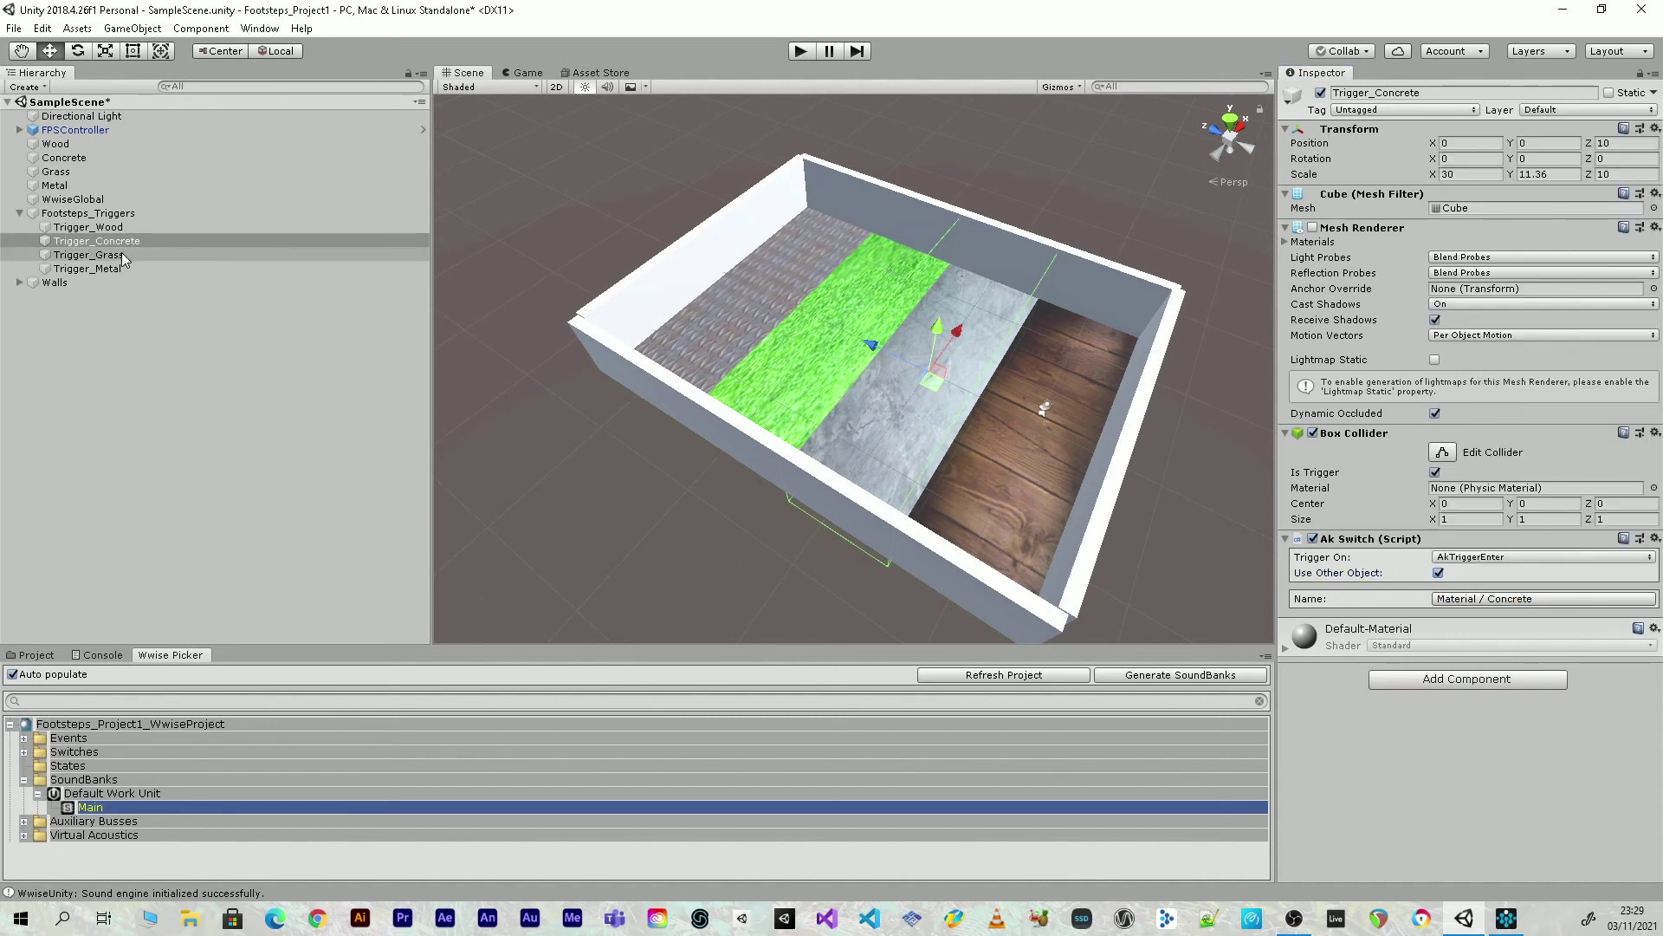
Add an Ak Switch component to Trigger_Grass with Trigger On set to AkTriggerEnter only and Use Other Object enabled
{"action": "left_click", "coordinate": [88, 254]}
{"action": "left_click", "coordinate": [1425, 596]}
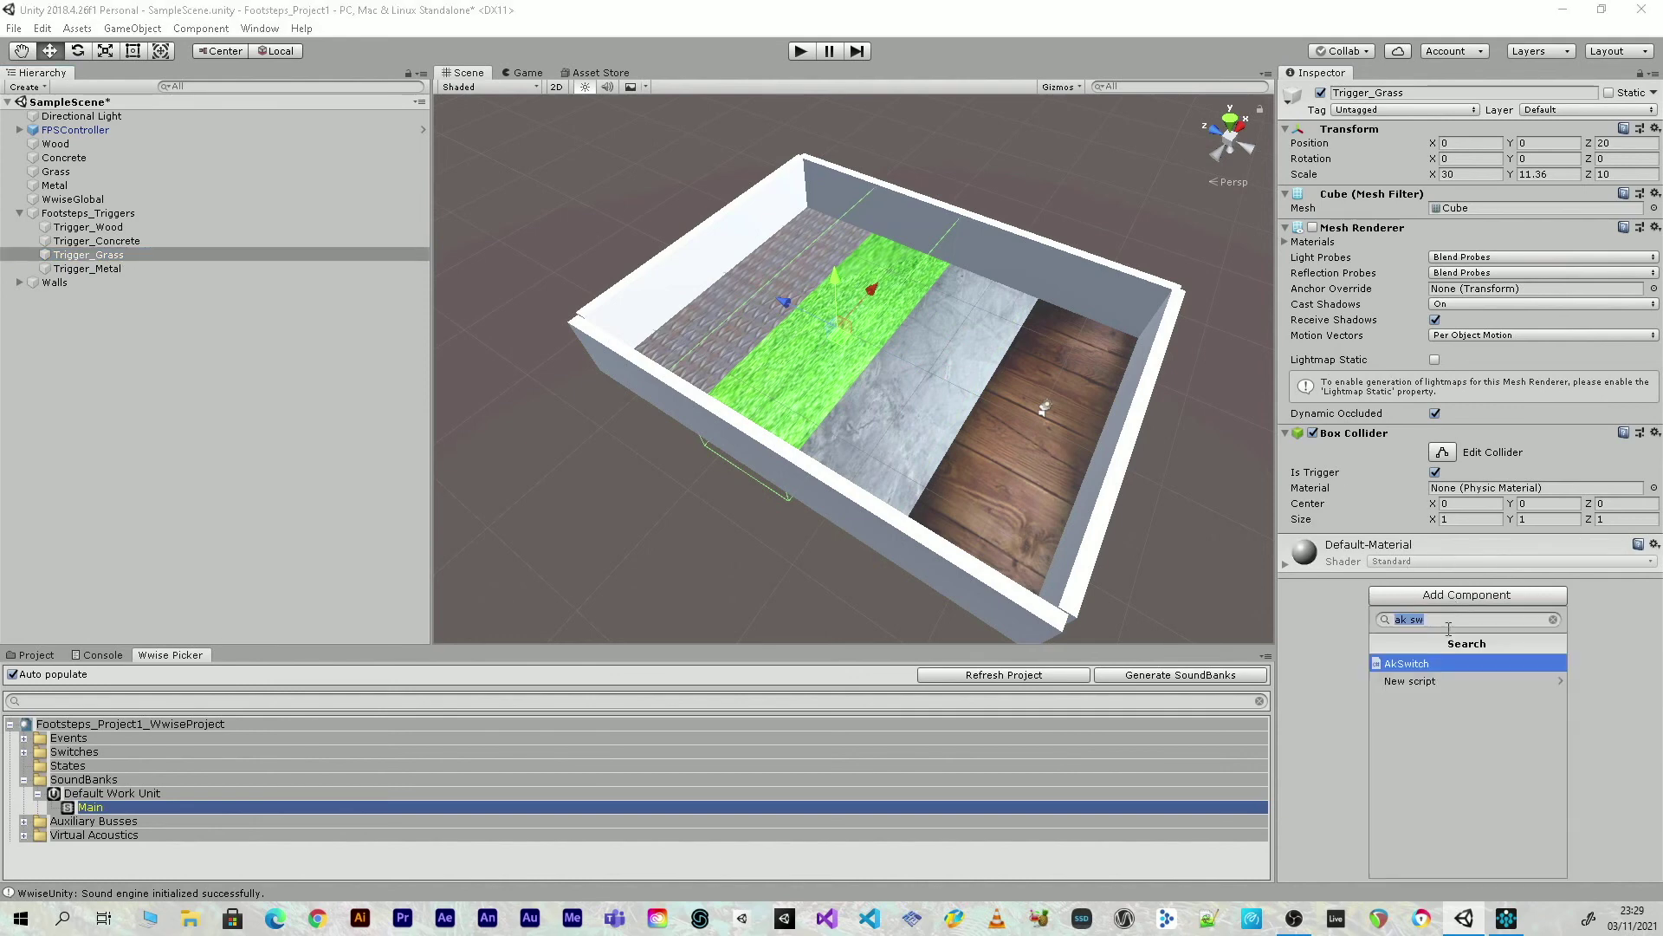
{"action": "left_click", "coordinate": [1395, 665]}
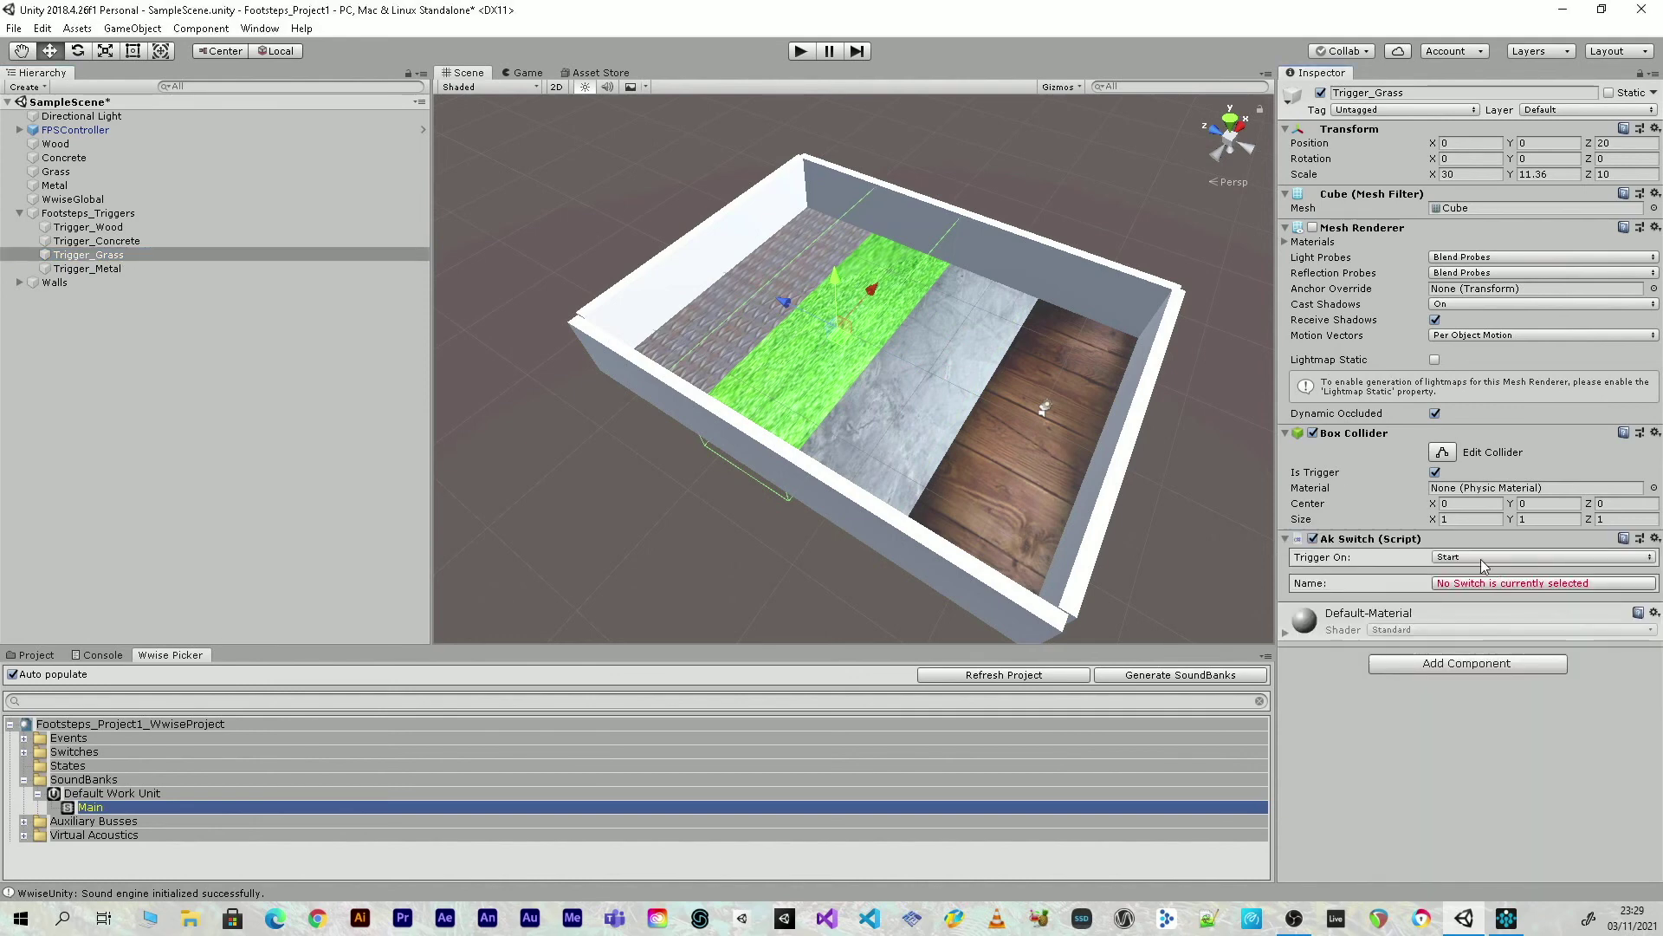
{"action": "left_click", "coordinate": [1488, 561]}
{"action": "left_click", "coordinate": [1489, 571]}
{"action": "left_click", "coordinate": [1488, 561]}
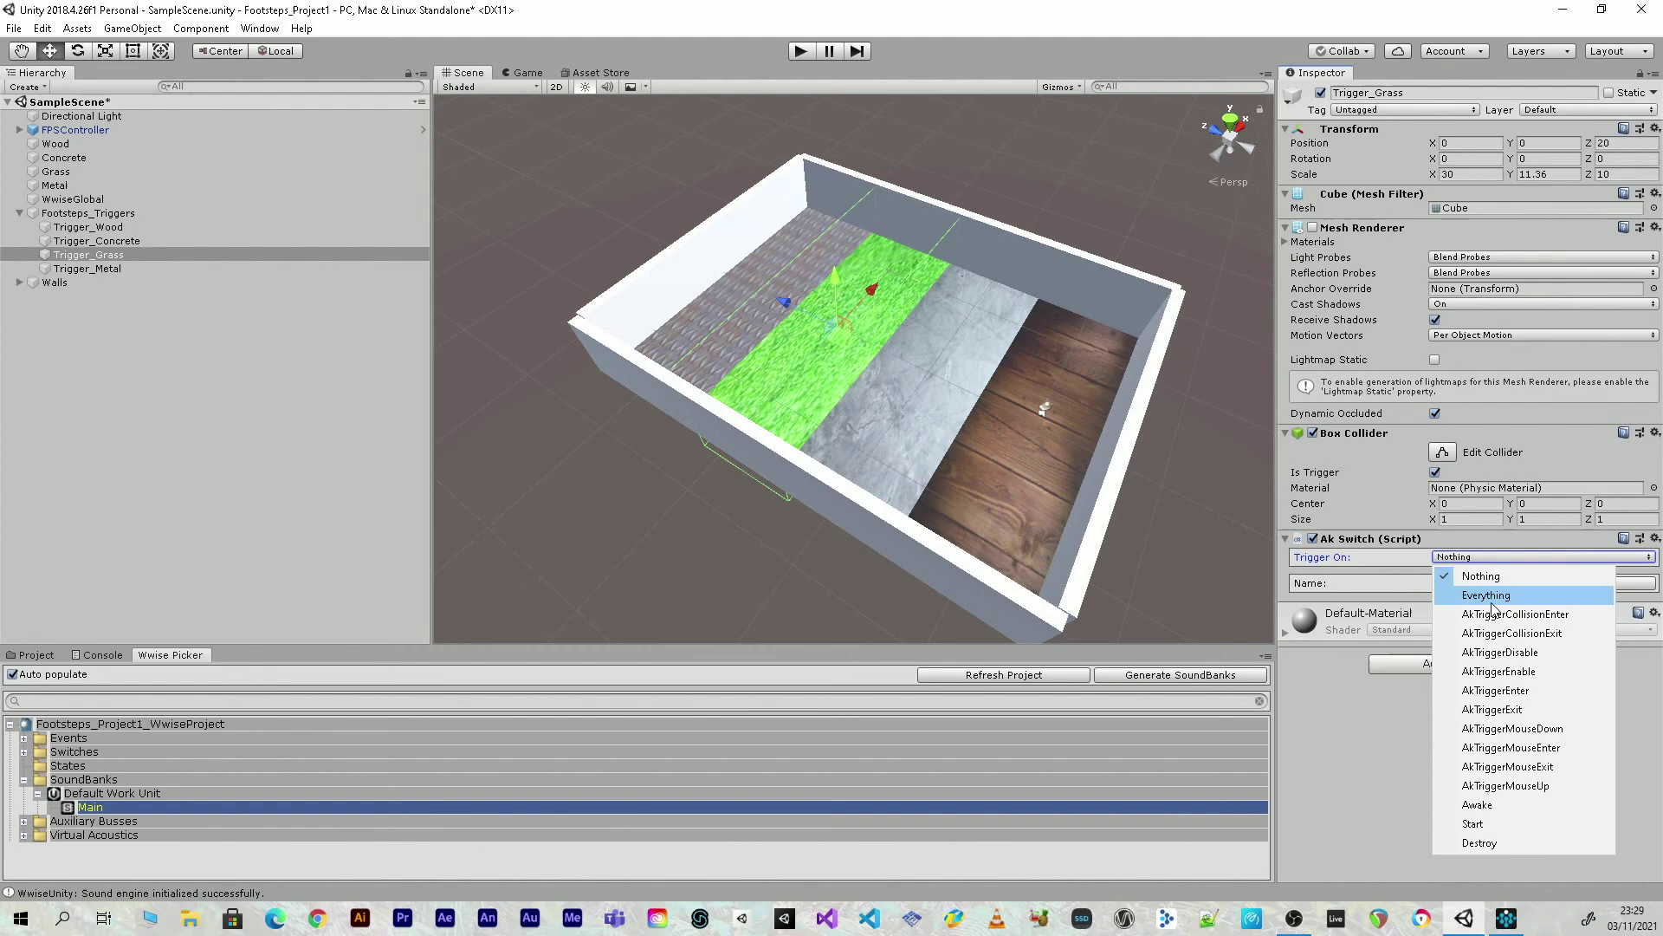
{"action": "left_click", "coordinate": [1536, 693]}
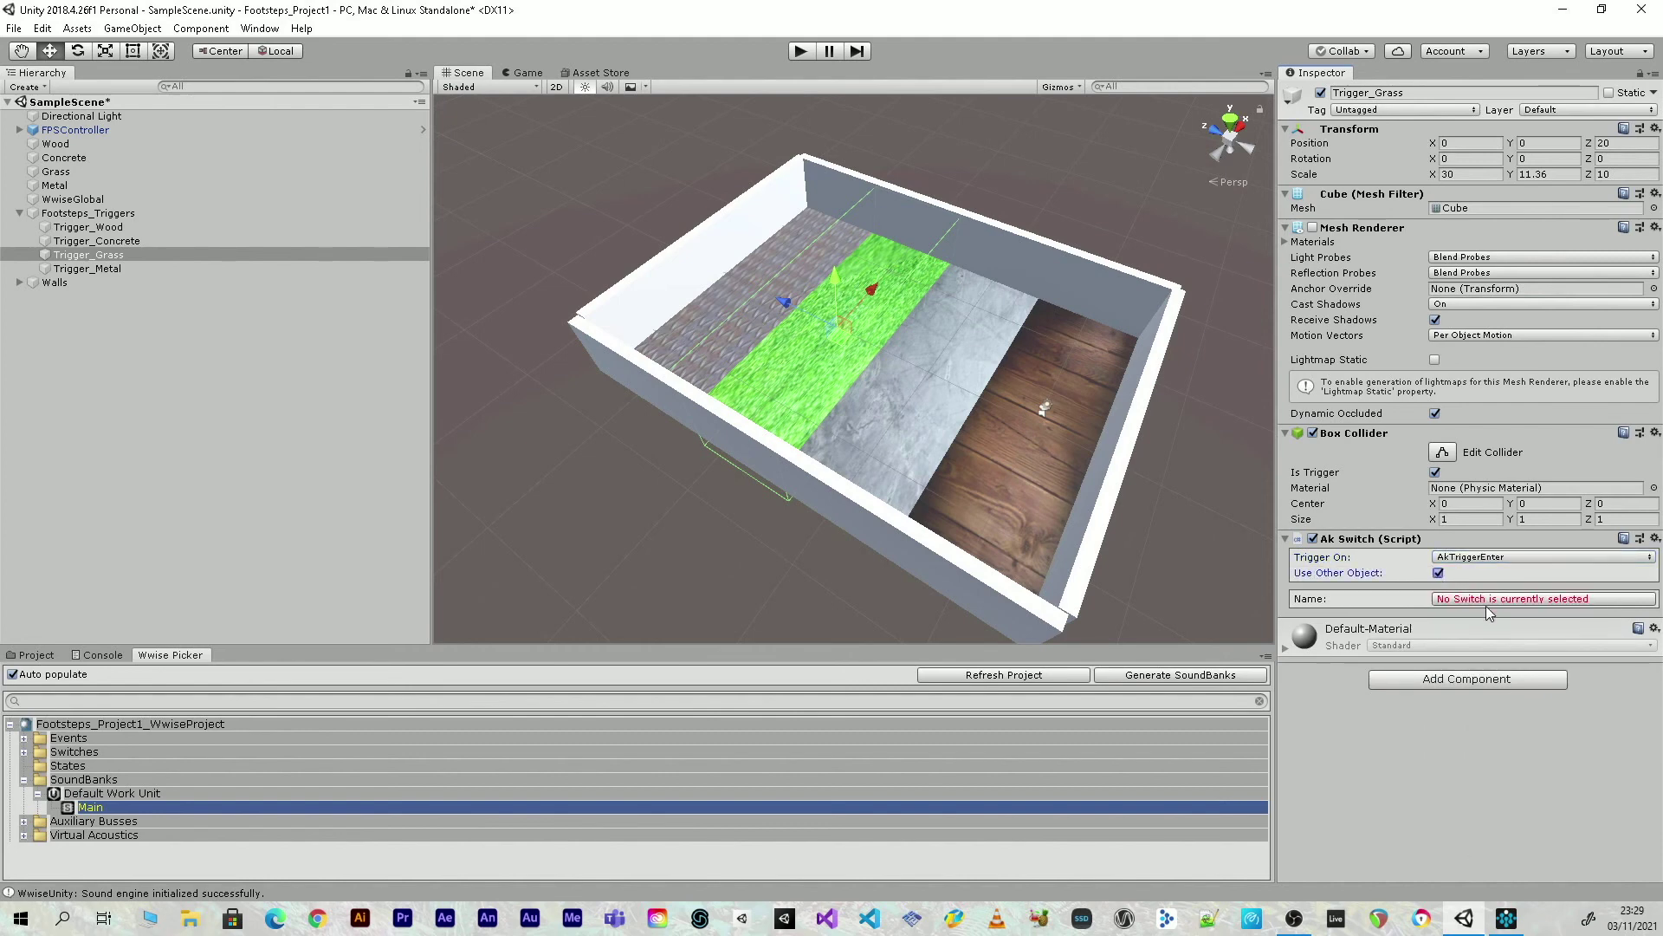
Assign the Material / Grass switch to Trigger_Grass's Ak Switch component
{"action": "left_click", "coordinate": [1487, 599]}
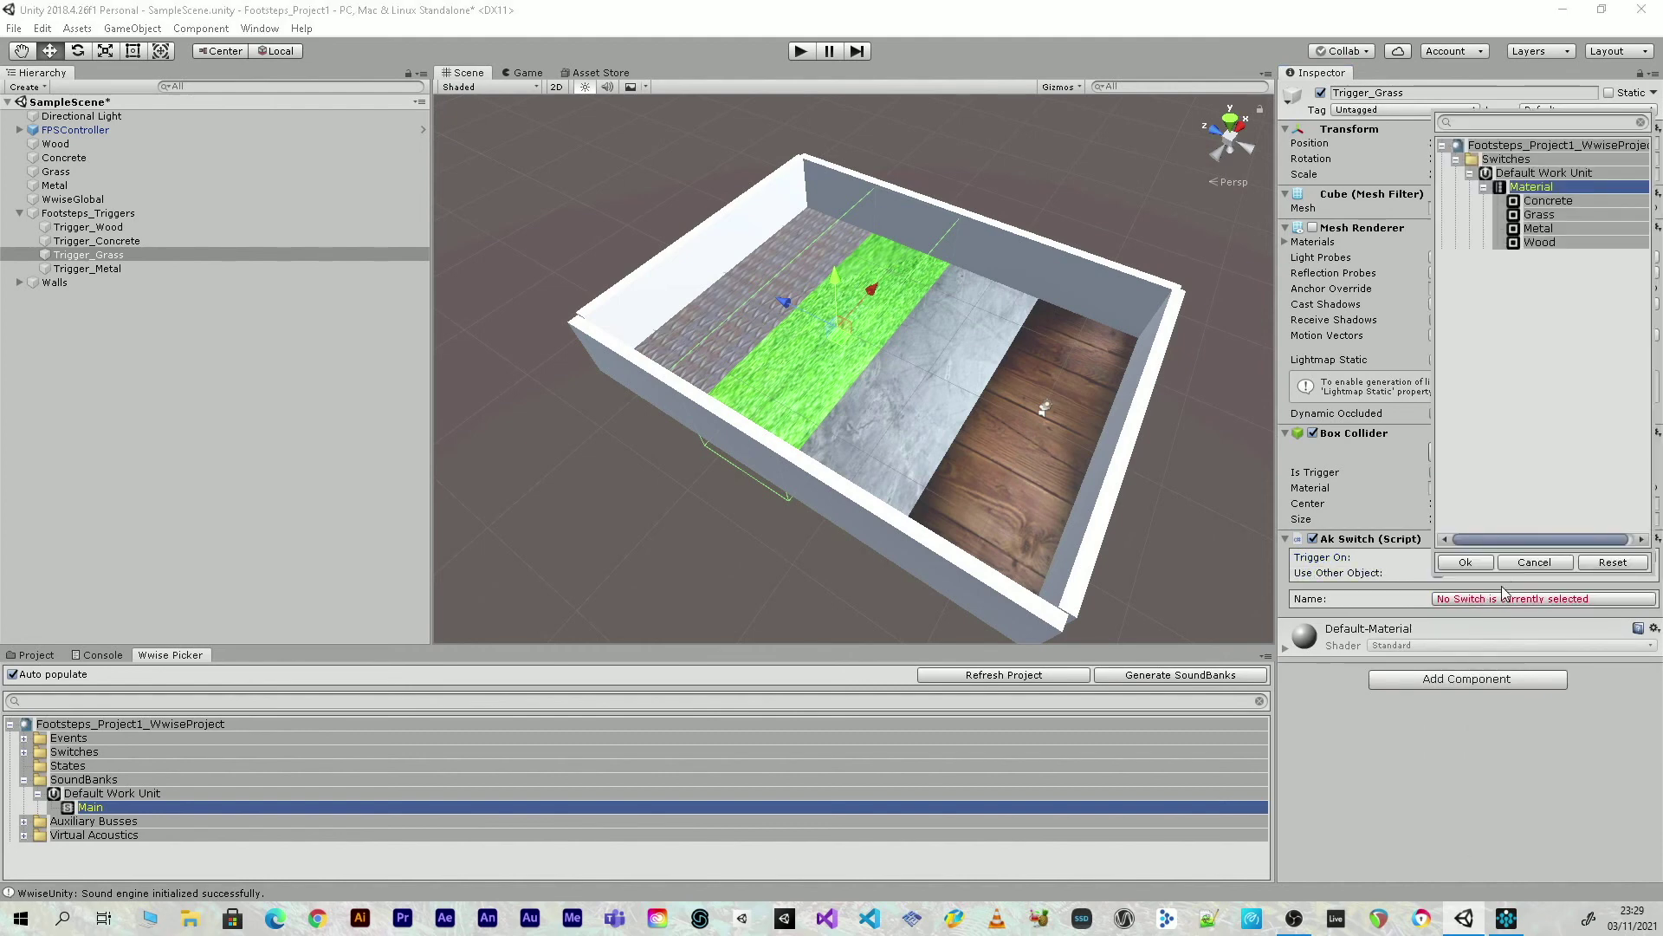
{"action": "left_click", "coordinate": [1543, 216]}
{"action": "left_click", "coordinate": [1483, 563]}
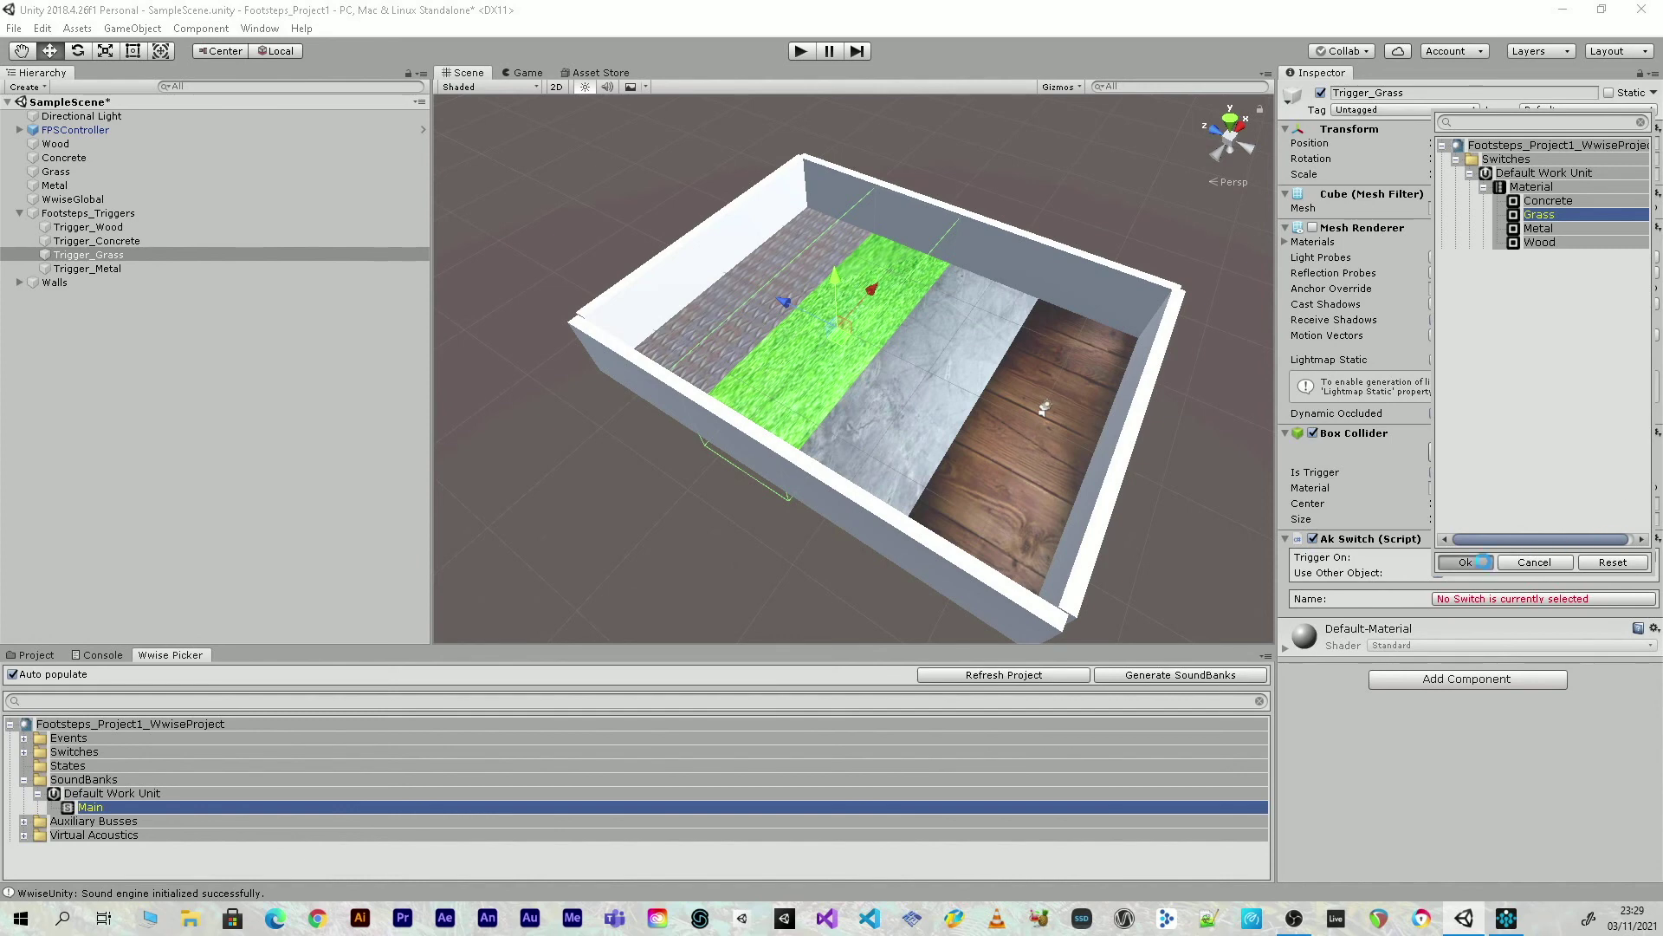
Add an Ak Switch component to Trigger_Metal and set its Trigger On to AkTriggerEnter only
{"action": "left_click", "coordinate": [144, 268]}
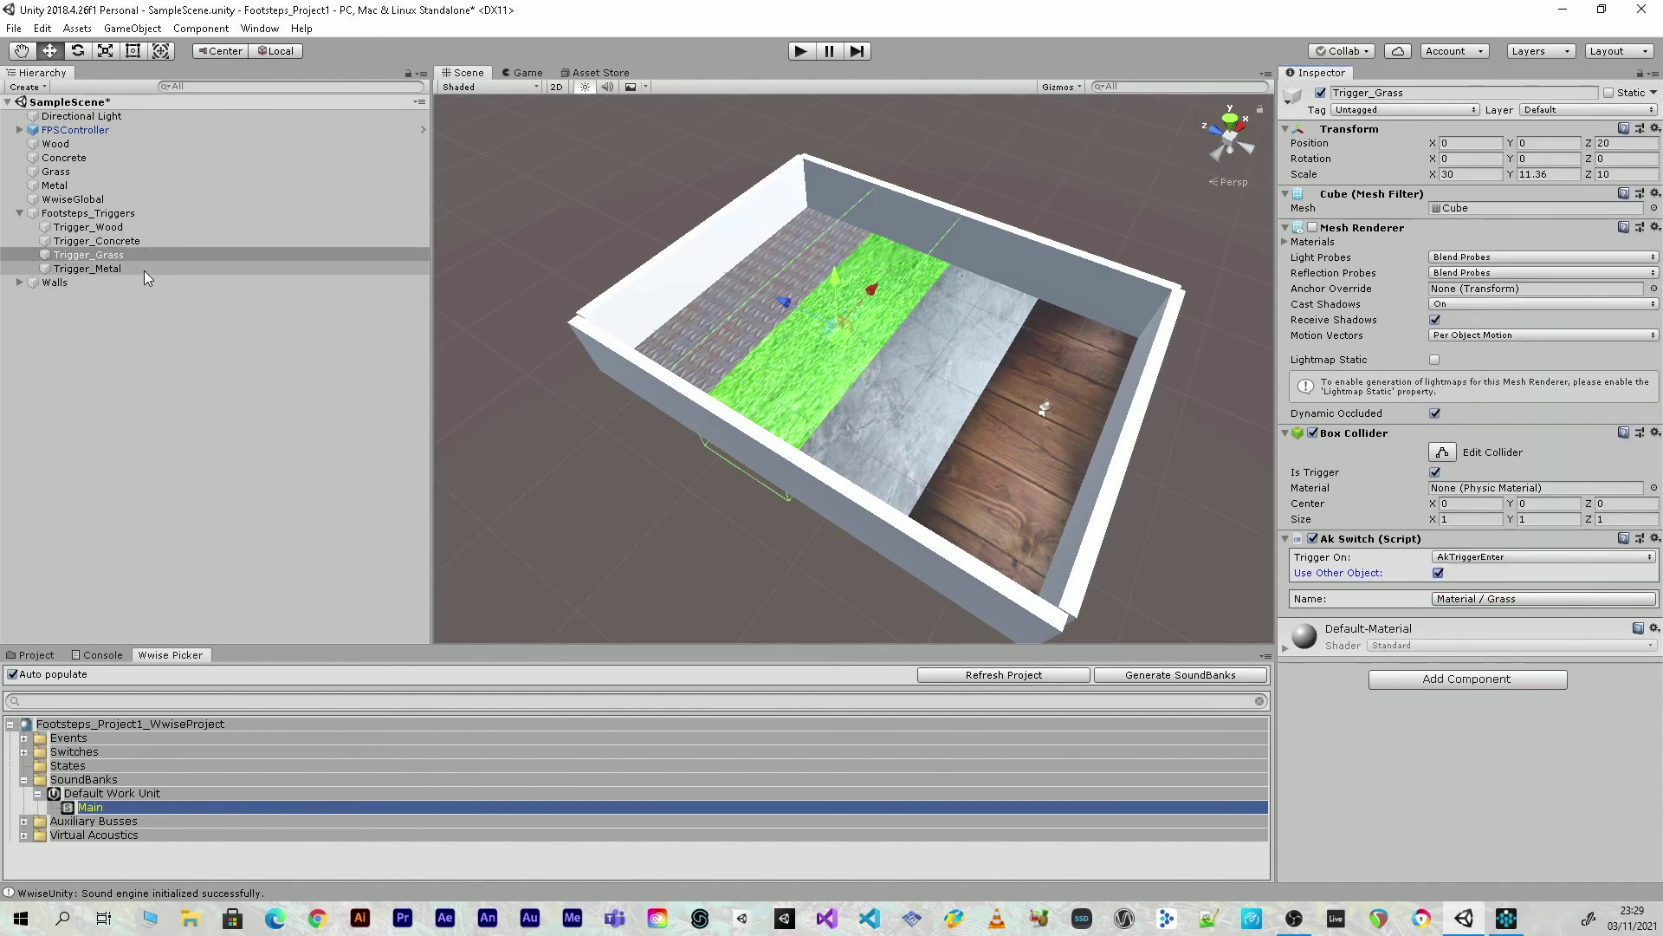
{"action": "left_click", "coordinate": [1453, 595]}
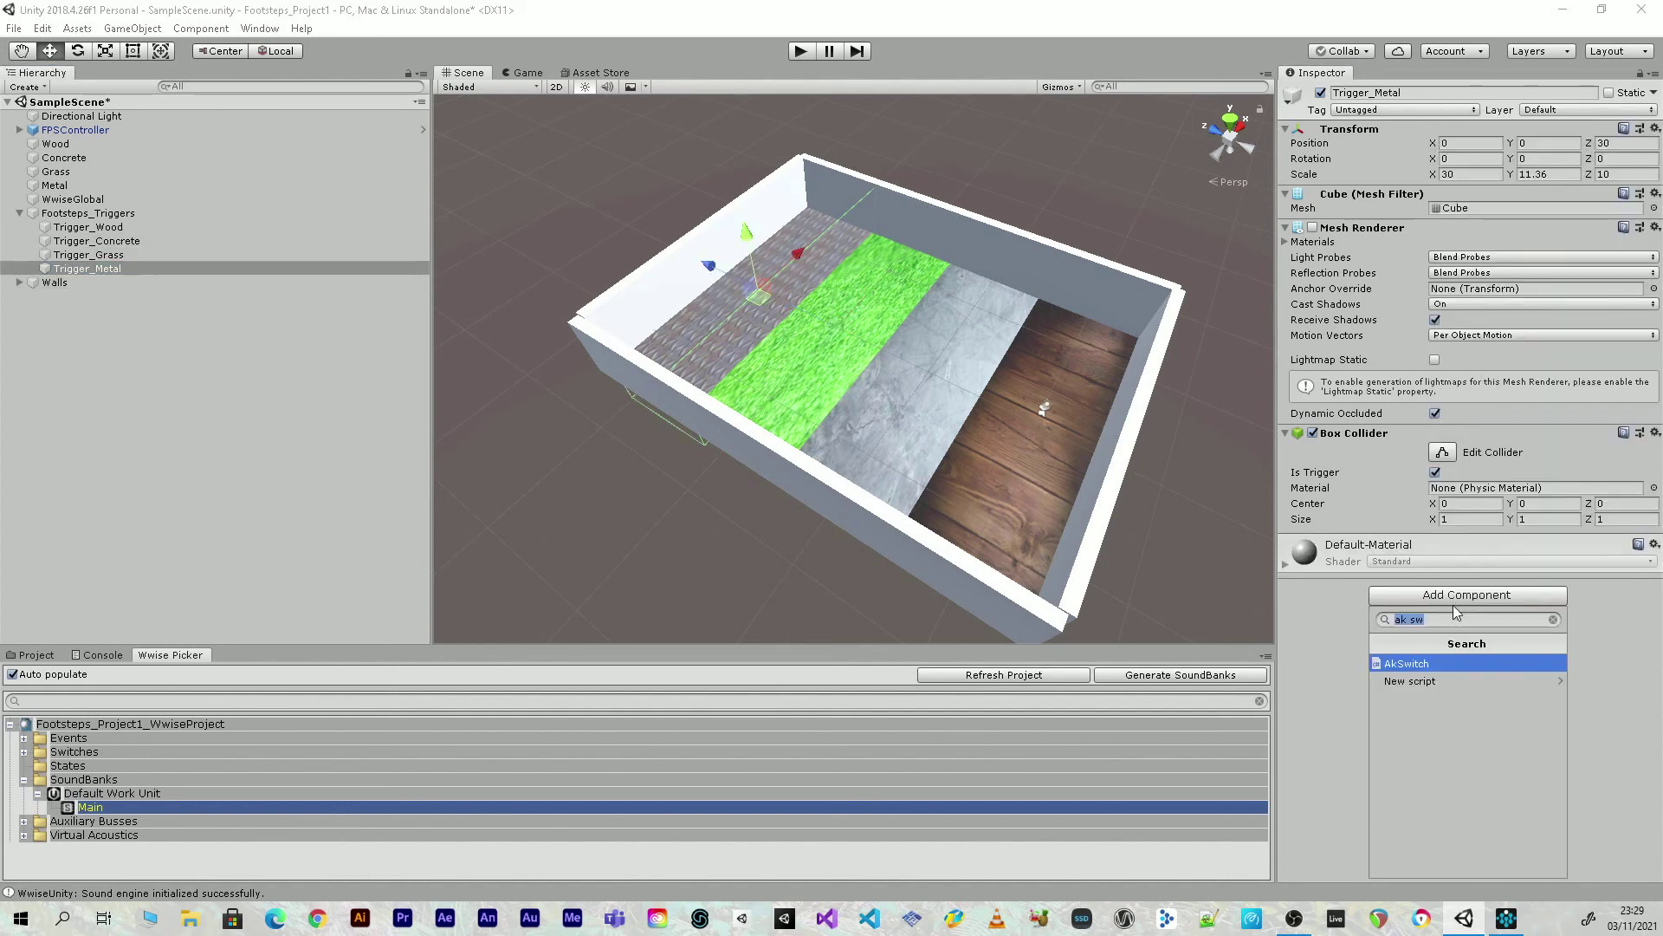
{"action": "left_click", "coordinate": [1416, 667]}
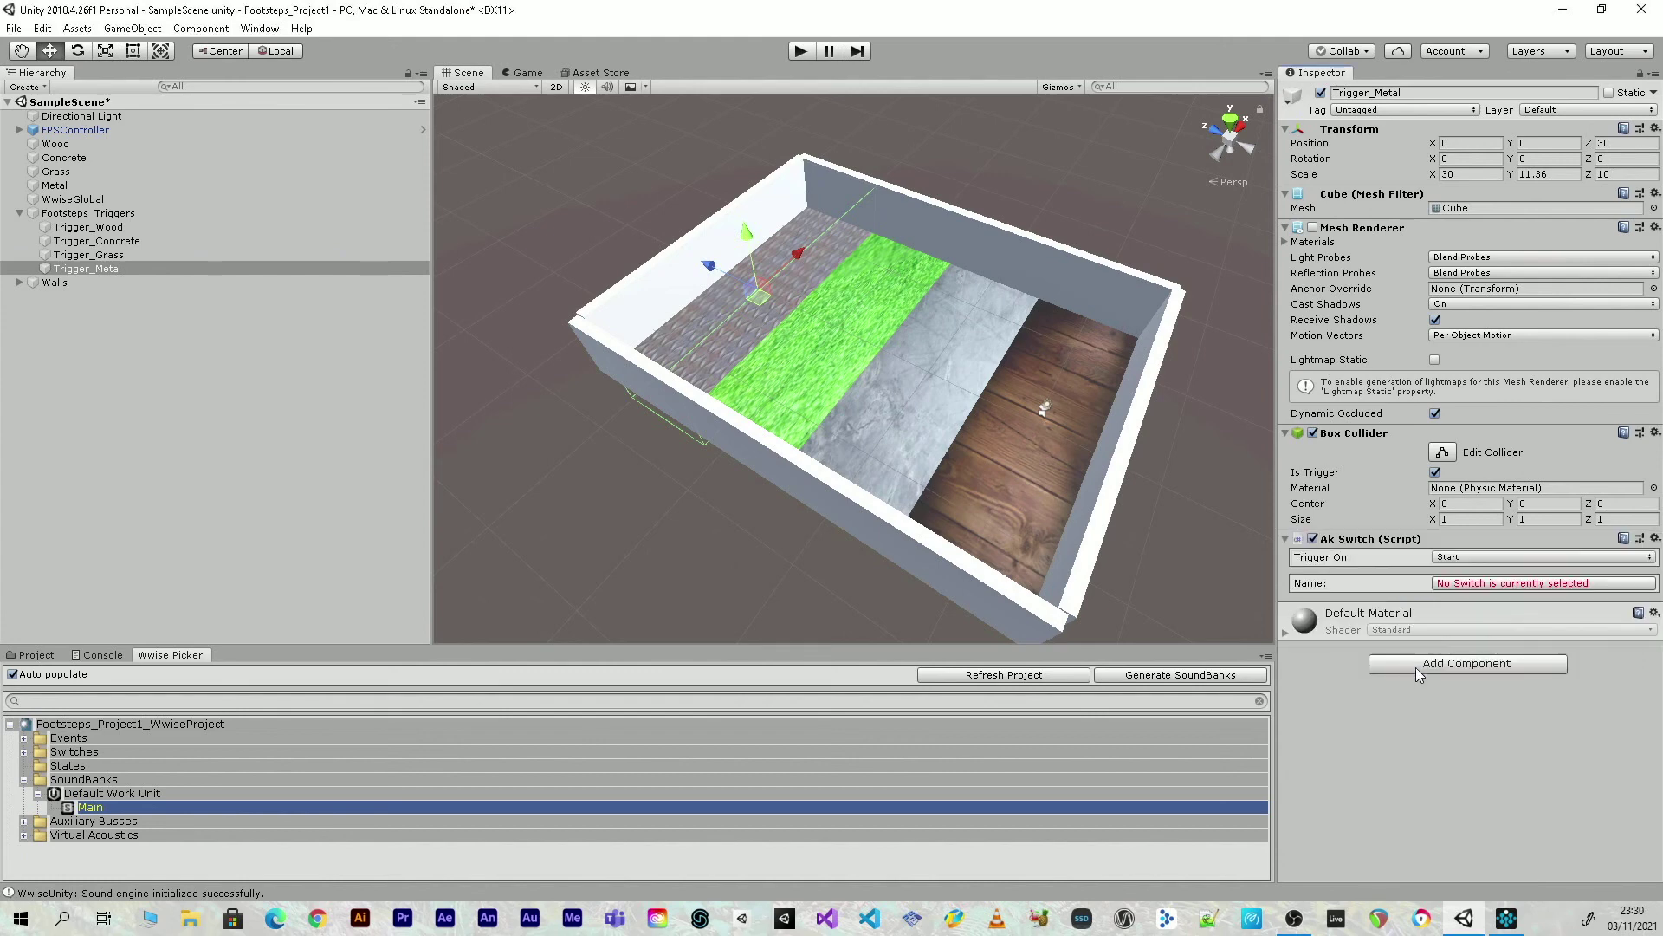
{"action": "left_click", "coordinate": [1483, 557]}
{"action": "left_click", "coordinate": [1503, 581]}
{"action": "left_click", "coordinate": [1482, 561]}
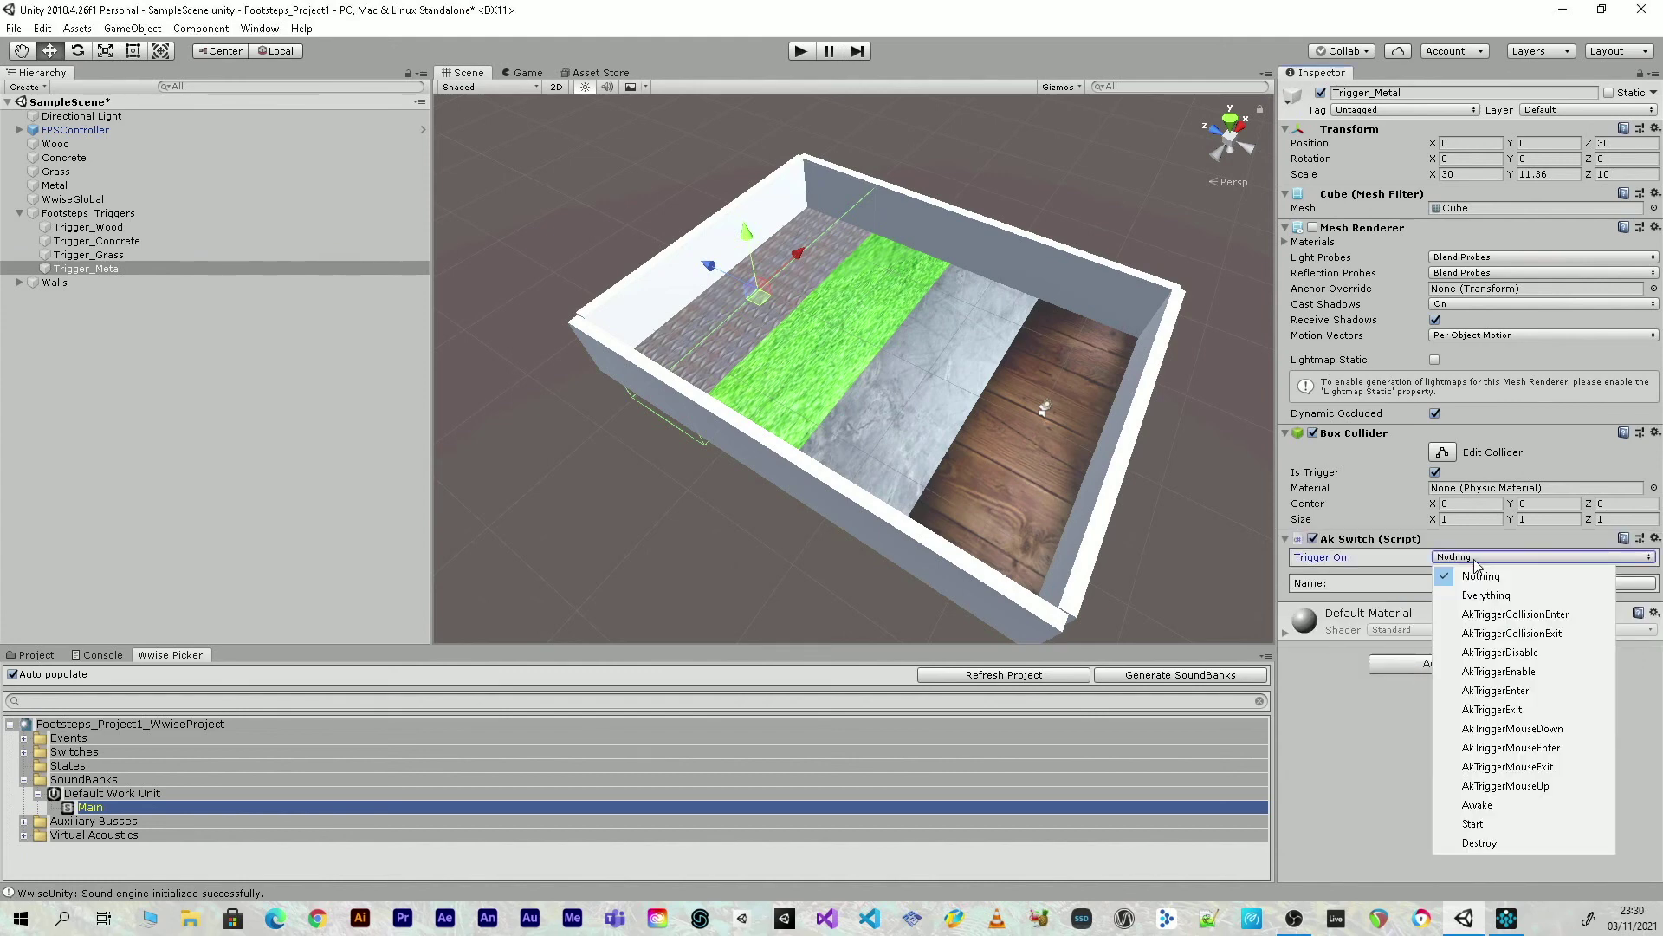
{"action": "left_click", "coordinate": [1531, 691]}
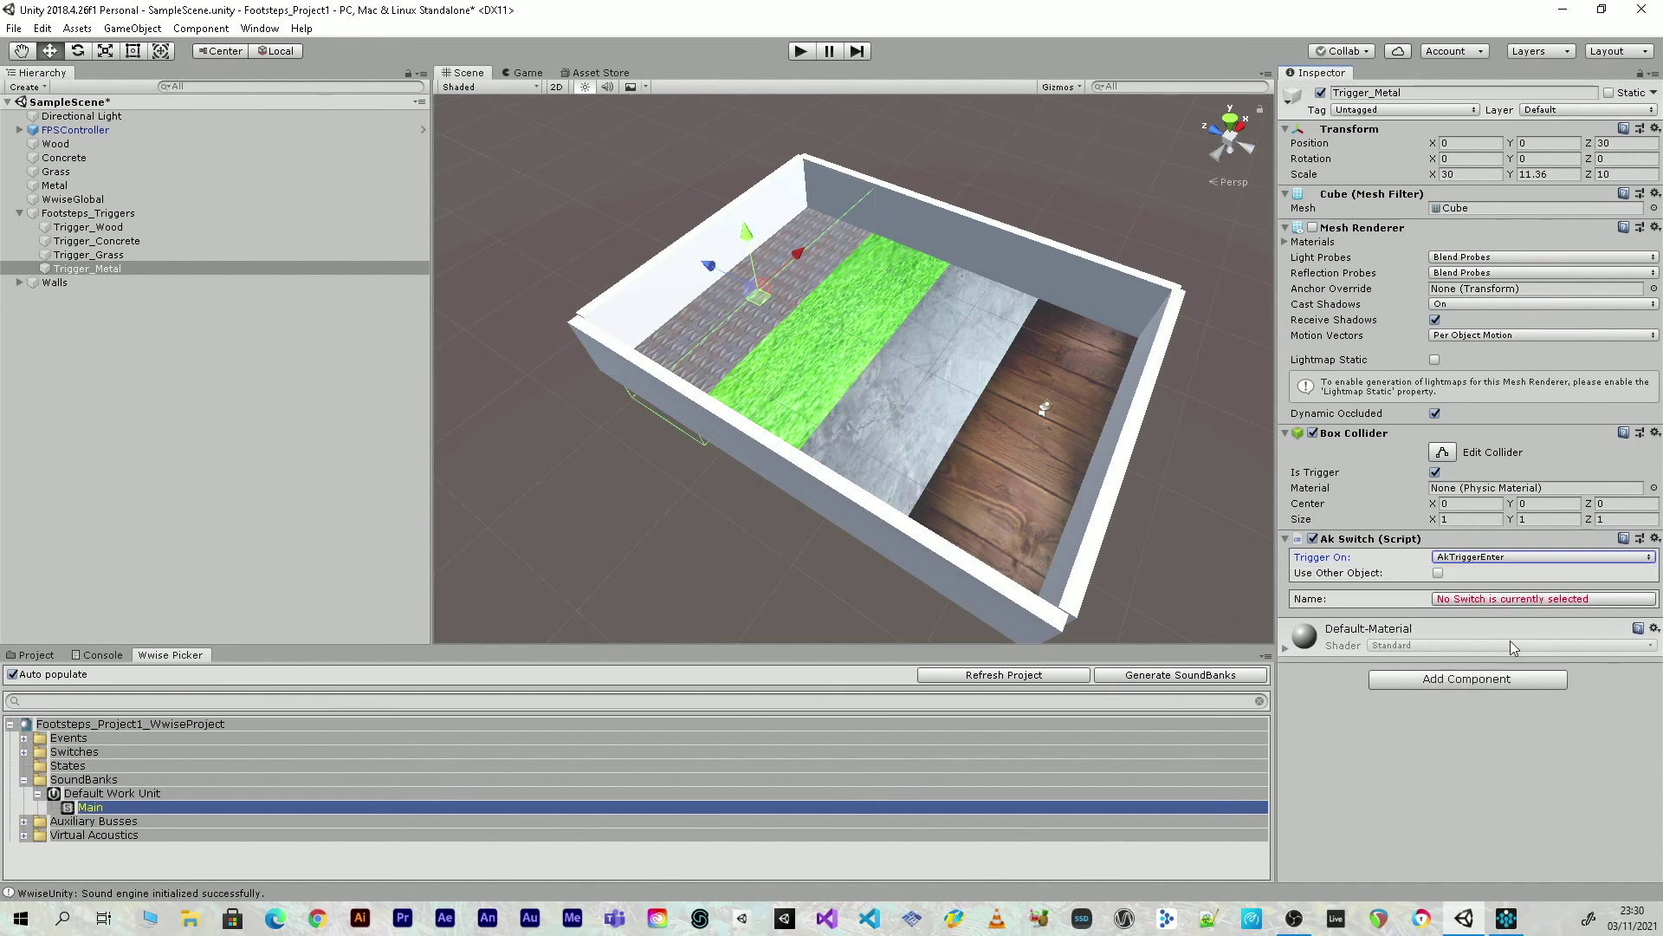
Enable Use Other Object on Trigger_Metal's Ak Switch and assign it the Material / Metal switch
{"action": "left_click", "coordinate": [1477, 599]}
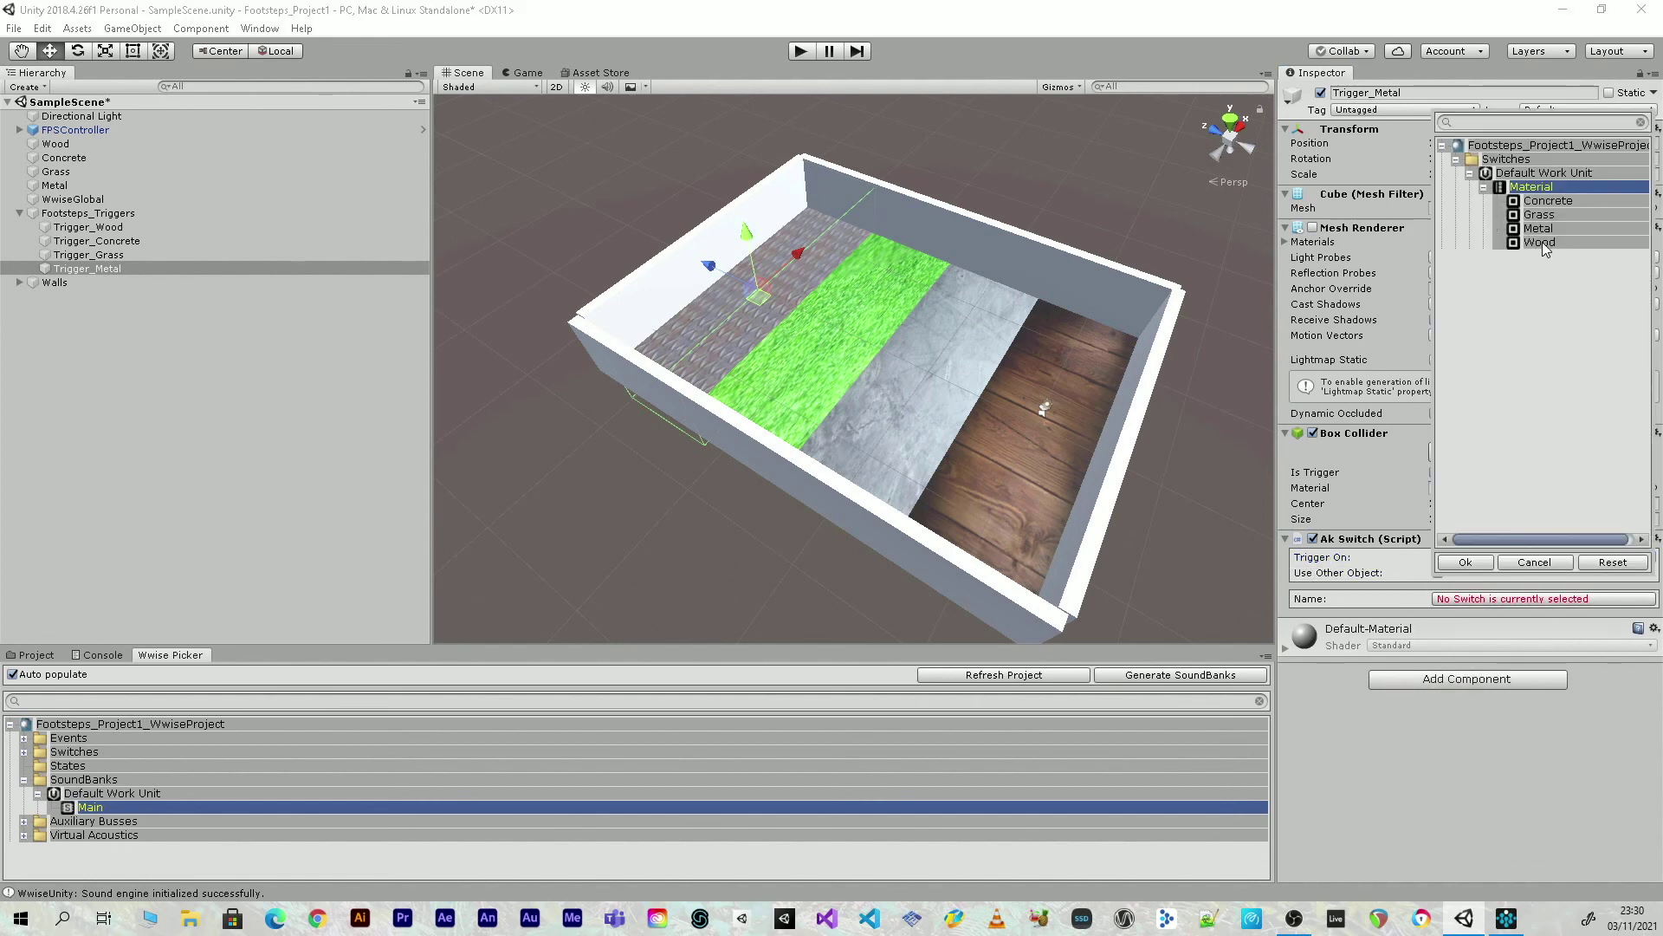
{"action": "left_click", "coordinate": [1466, 563]}
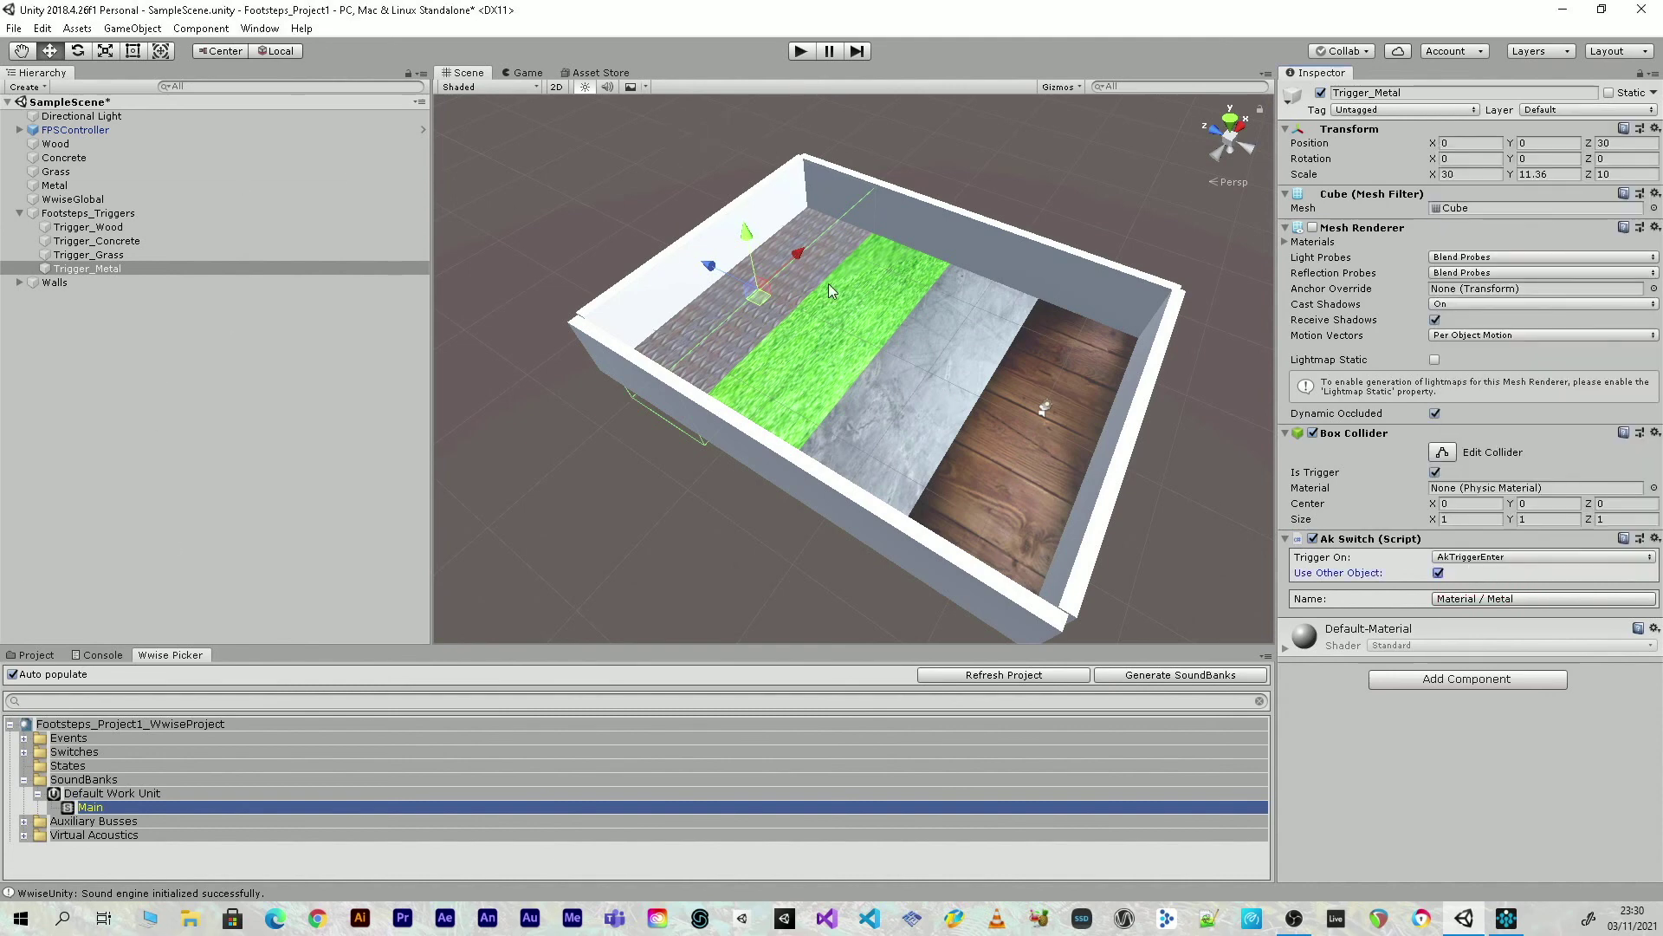
Run the scene and walk across the wood, concrete, grass and metal floors to test the footstep sound switching
{"action": "left_click", "coordinate": [806, 52]}
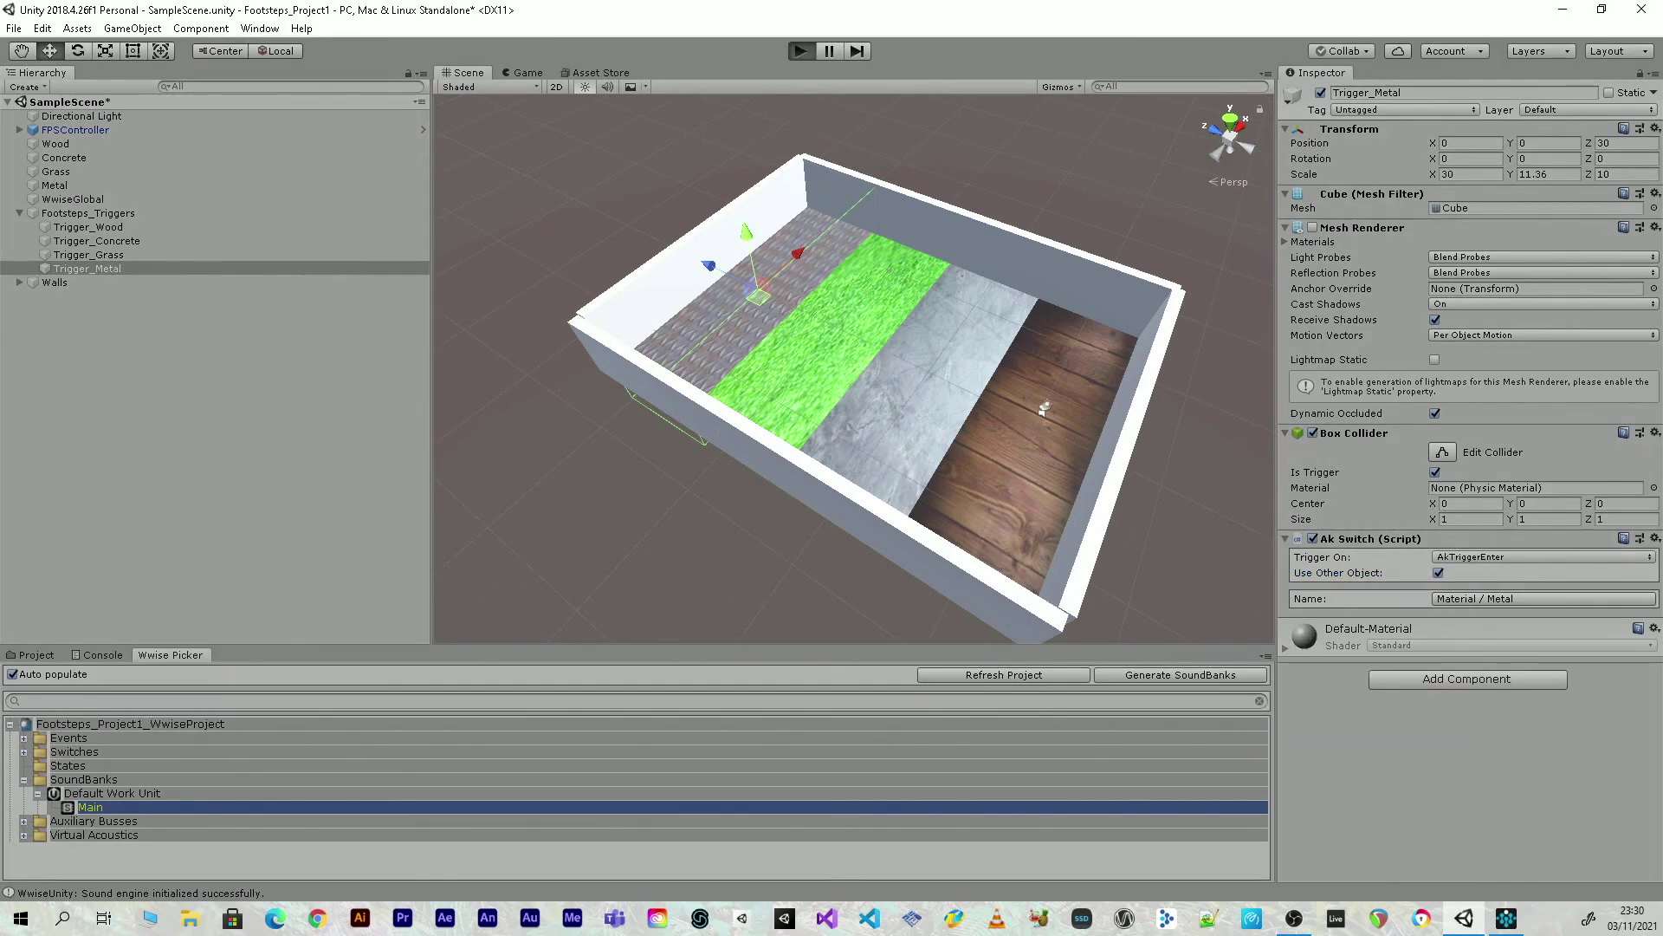
{"action": "key", "text": "w"}
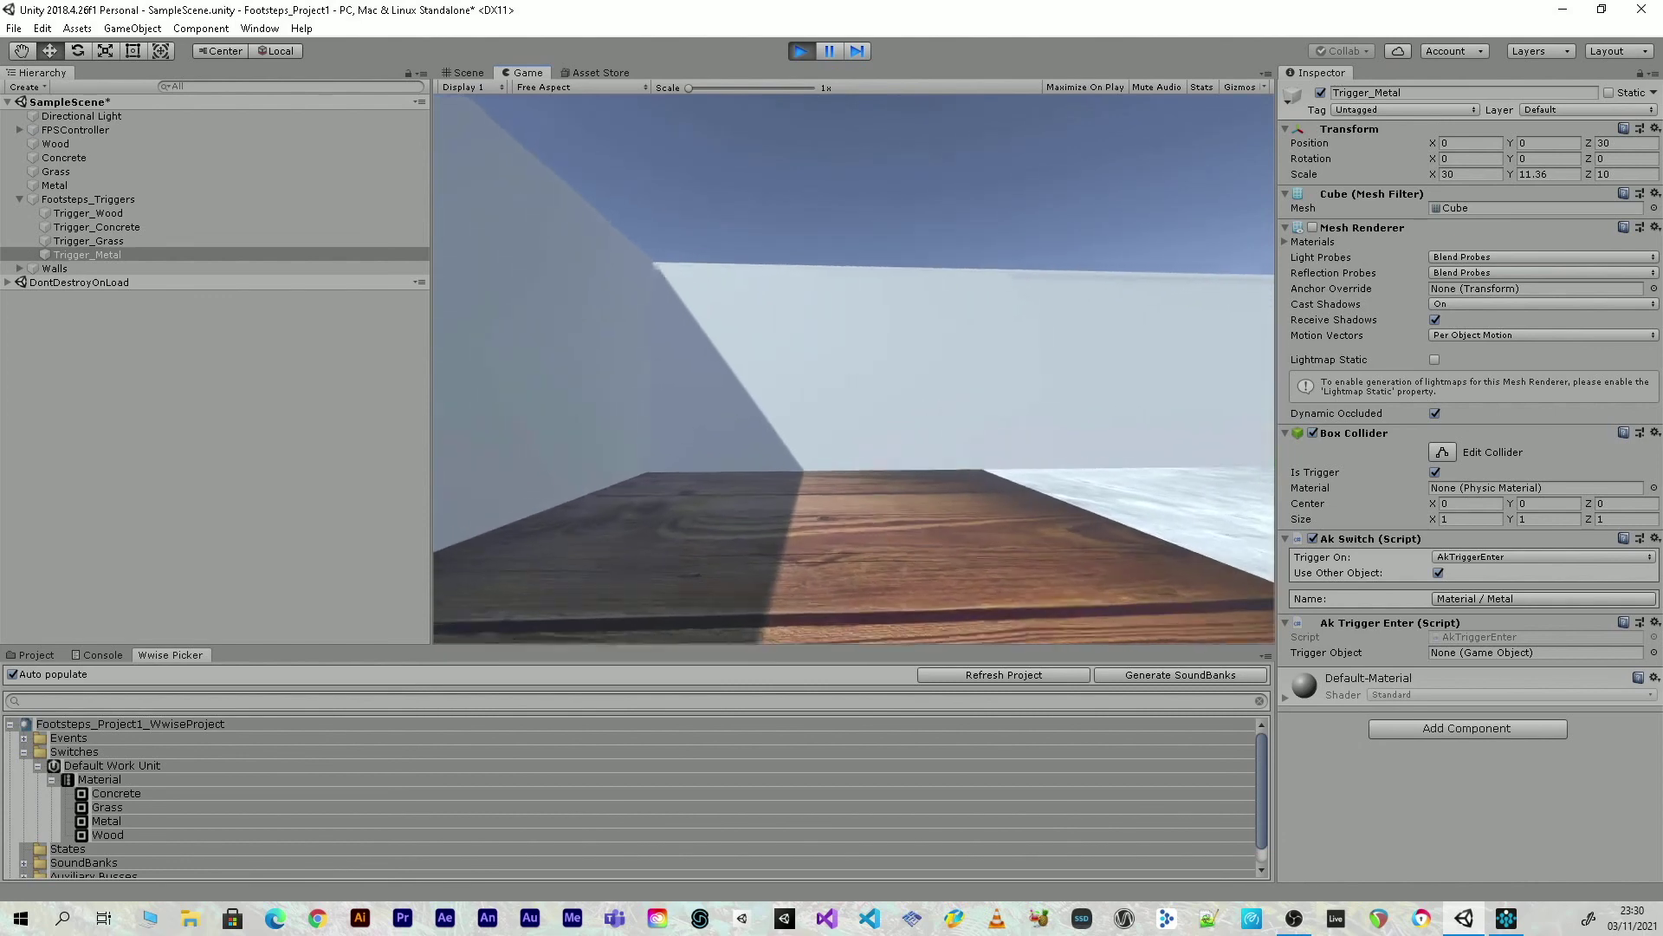
{"action": "key", "text": "w"}
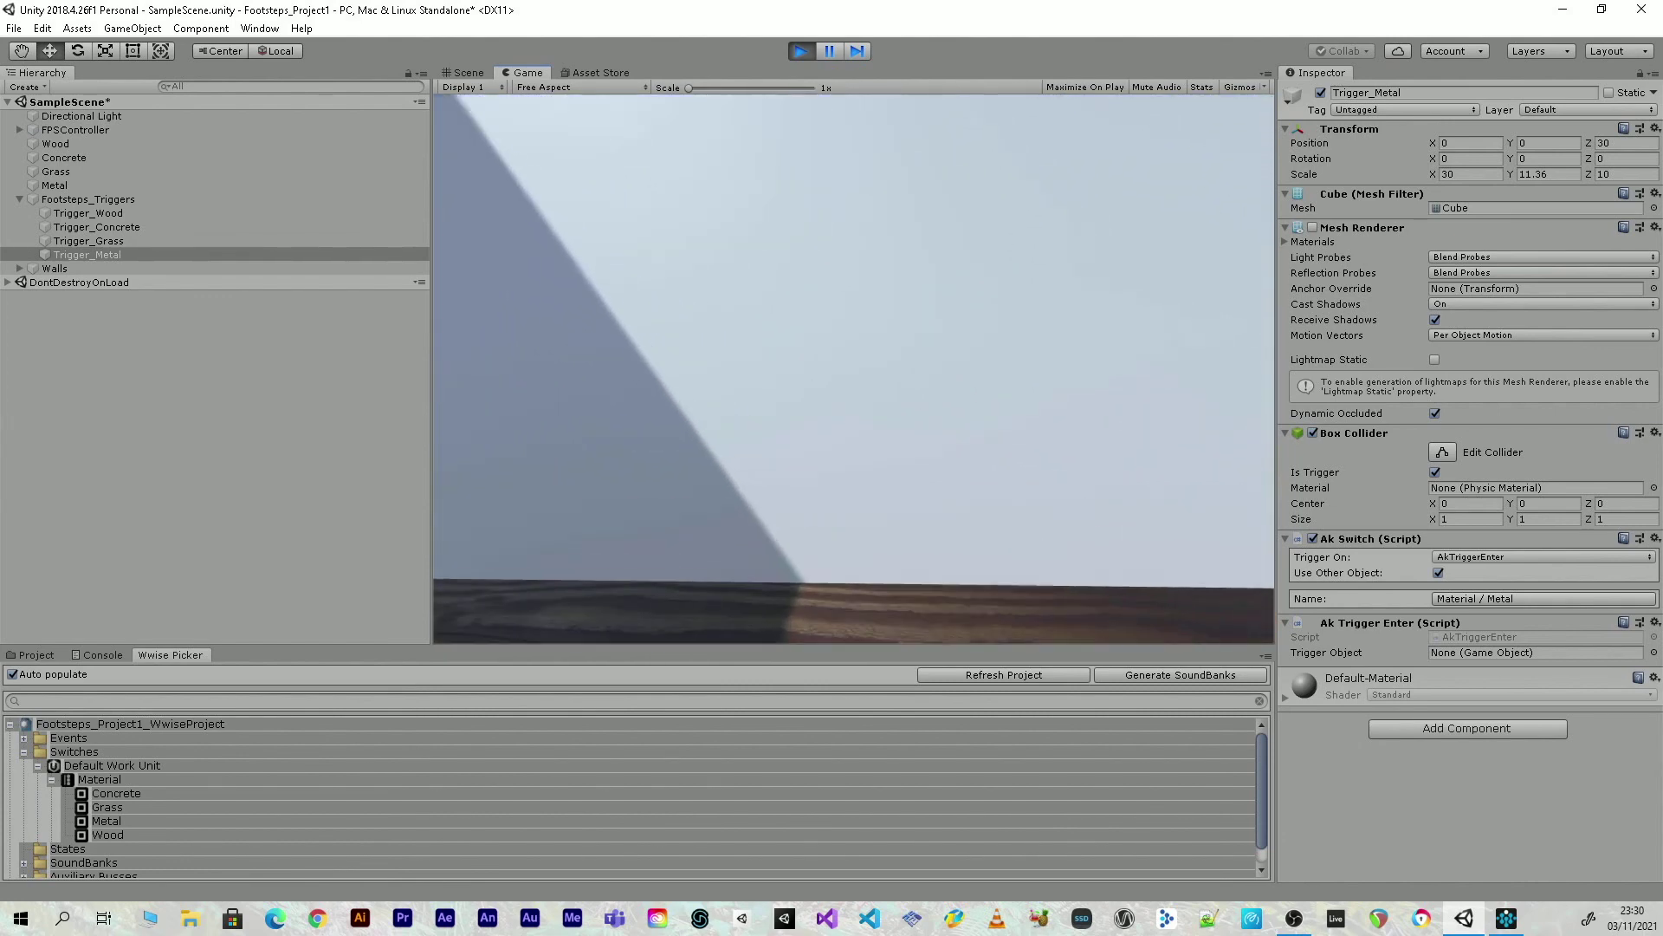
{"action": "key", "text": "w"}
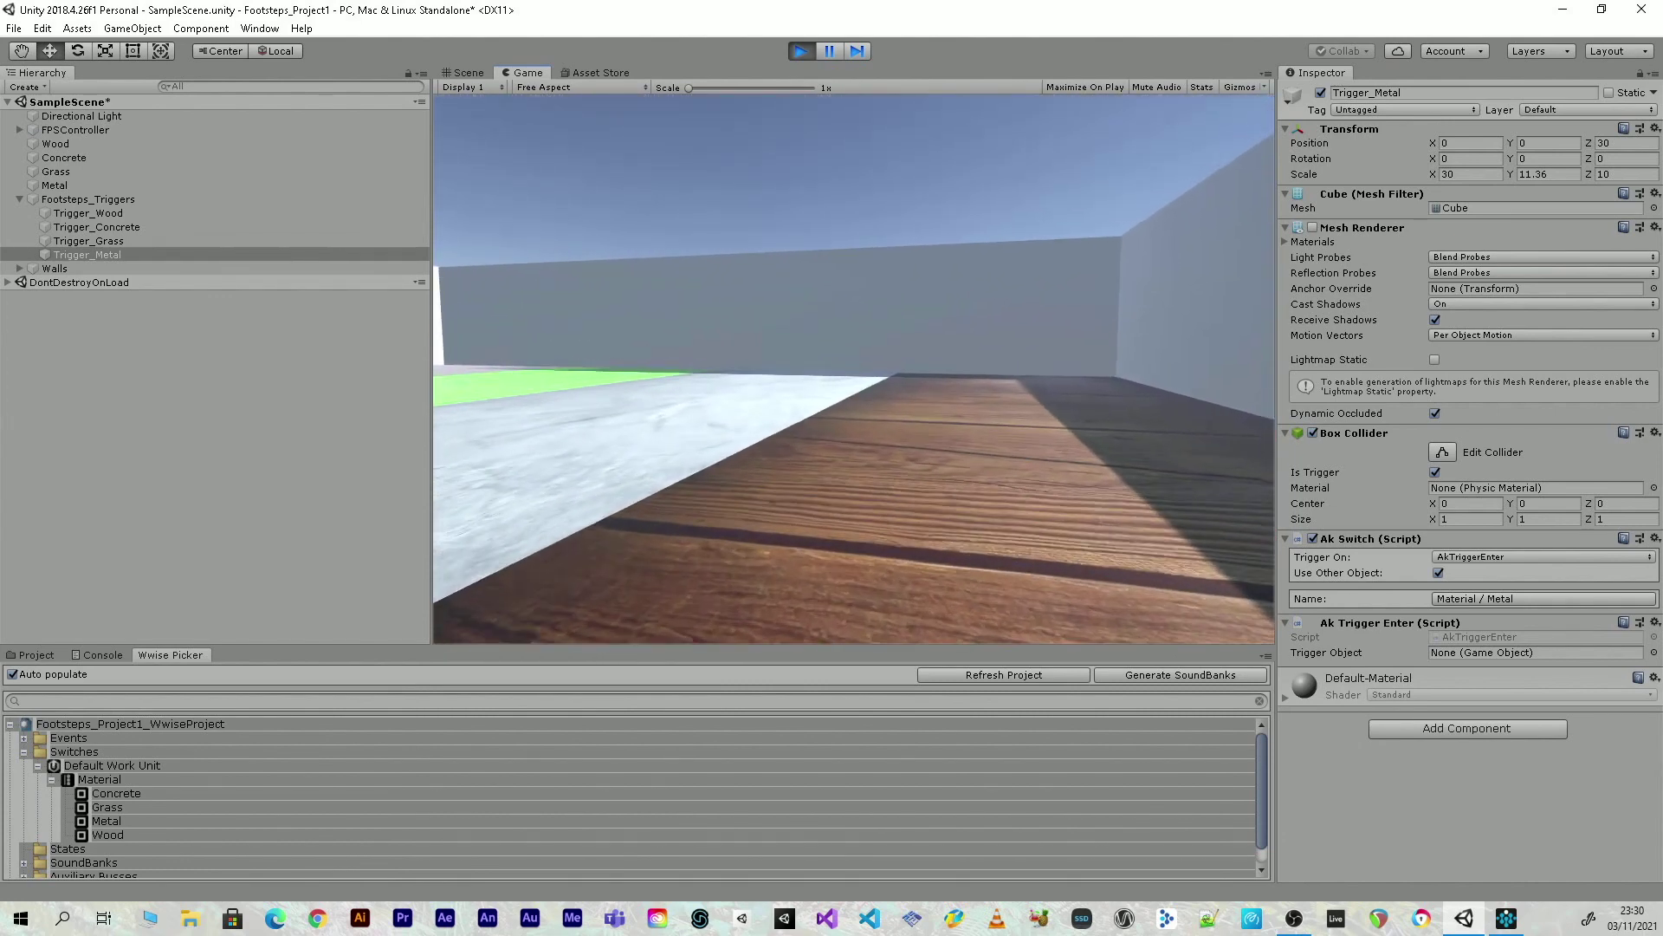
{"action": "key", "text": "w"}
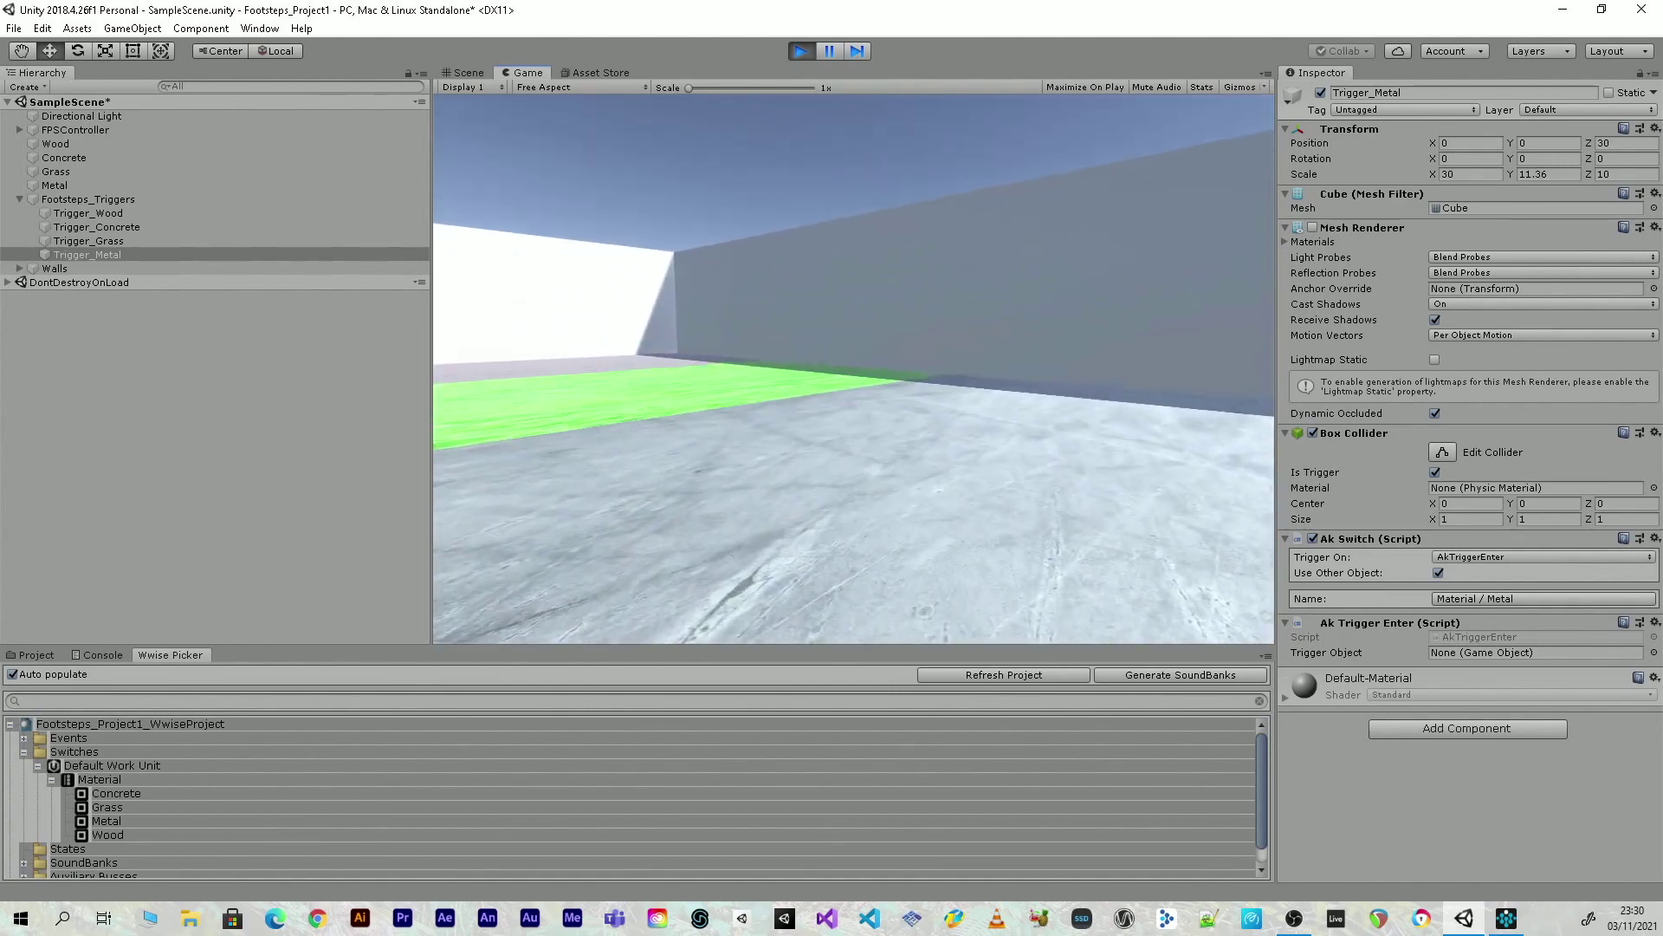
{"action": "key", "text": "w"}
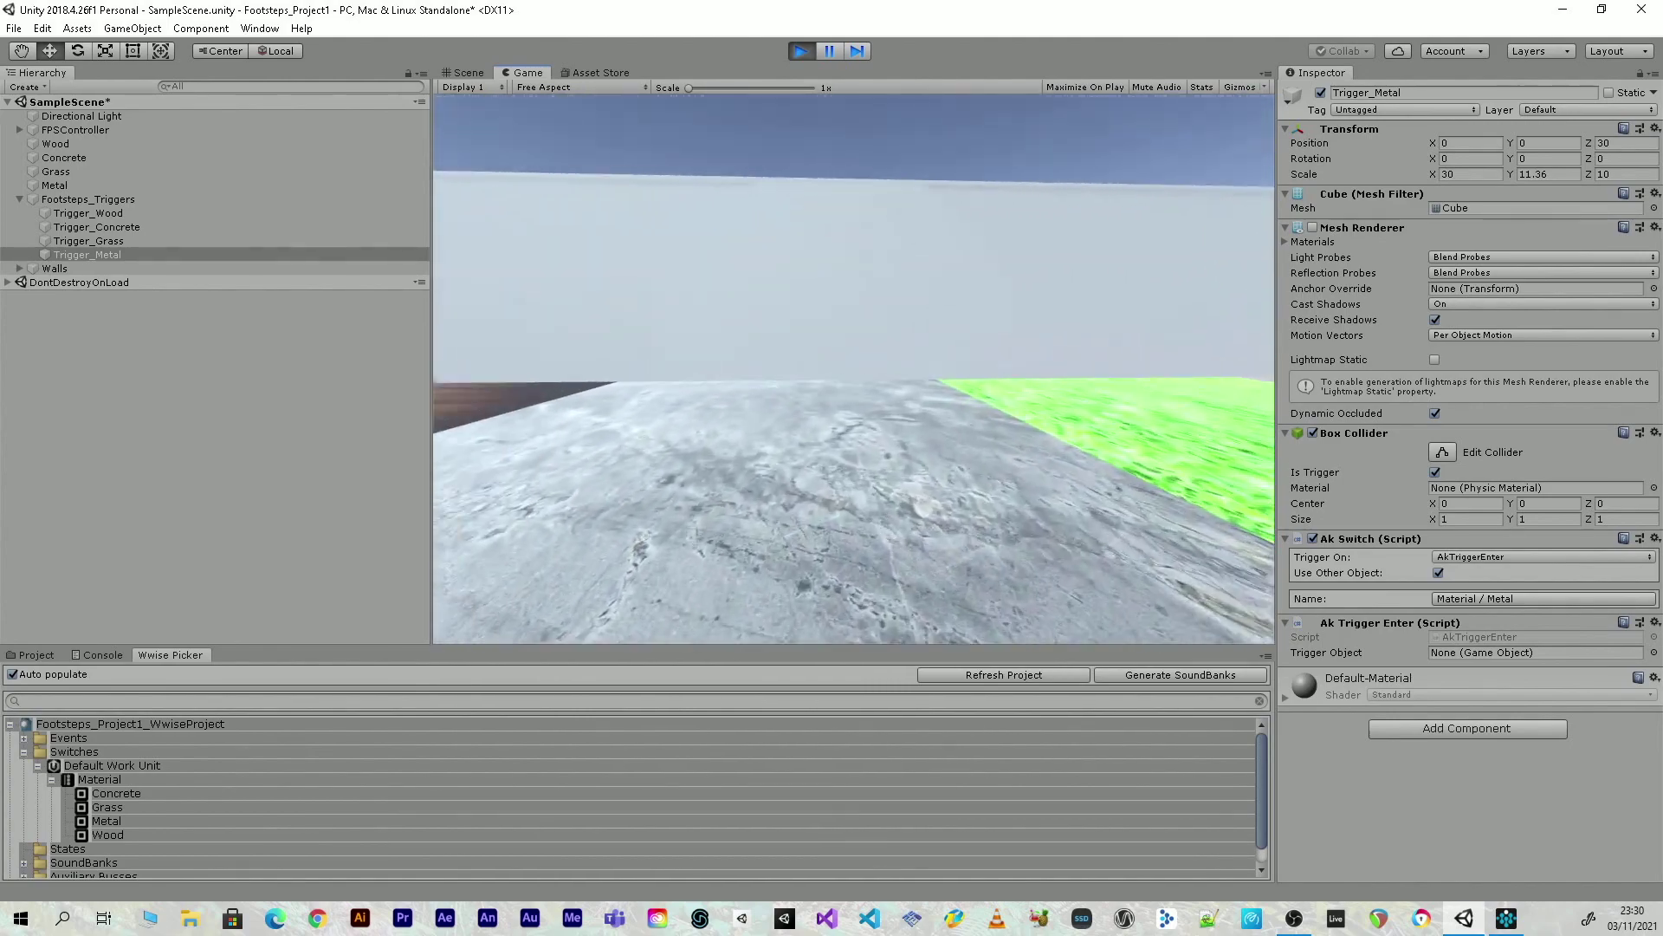
{"action": "key", "text": "w"}
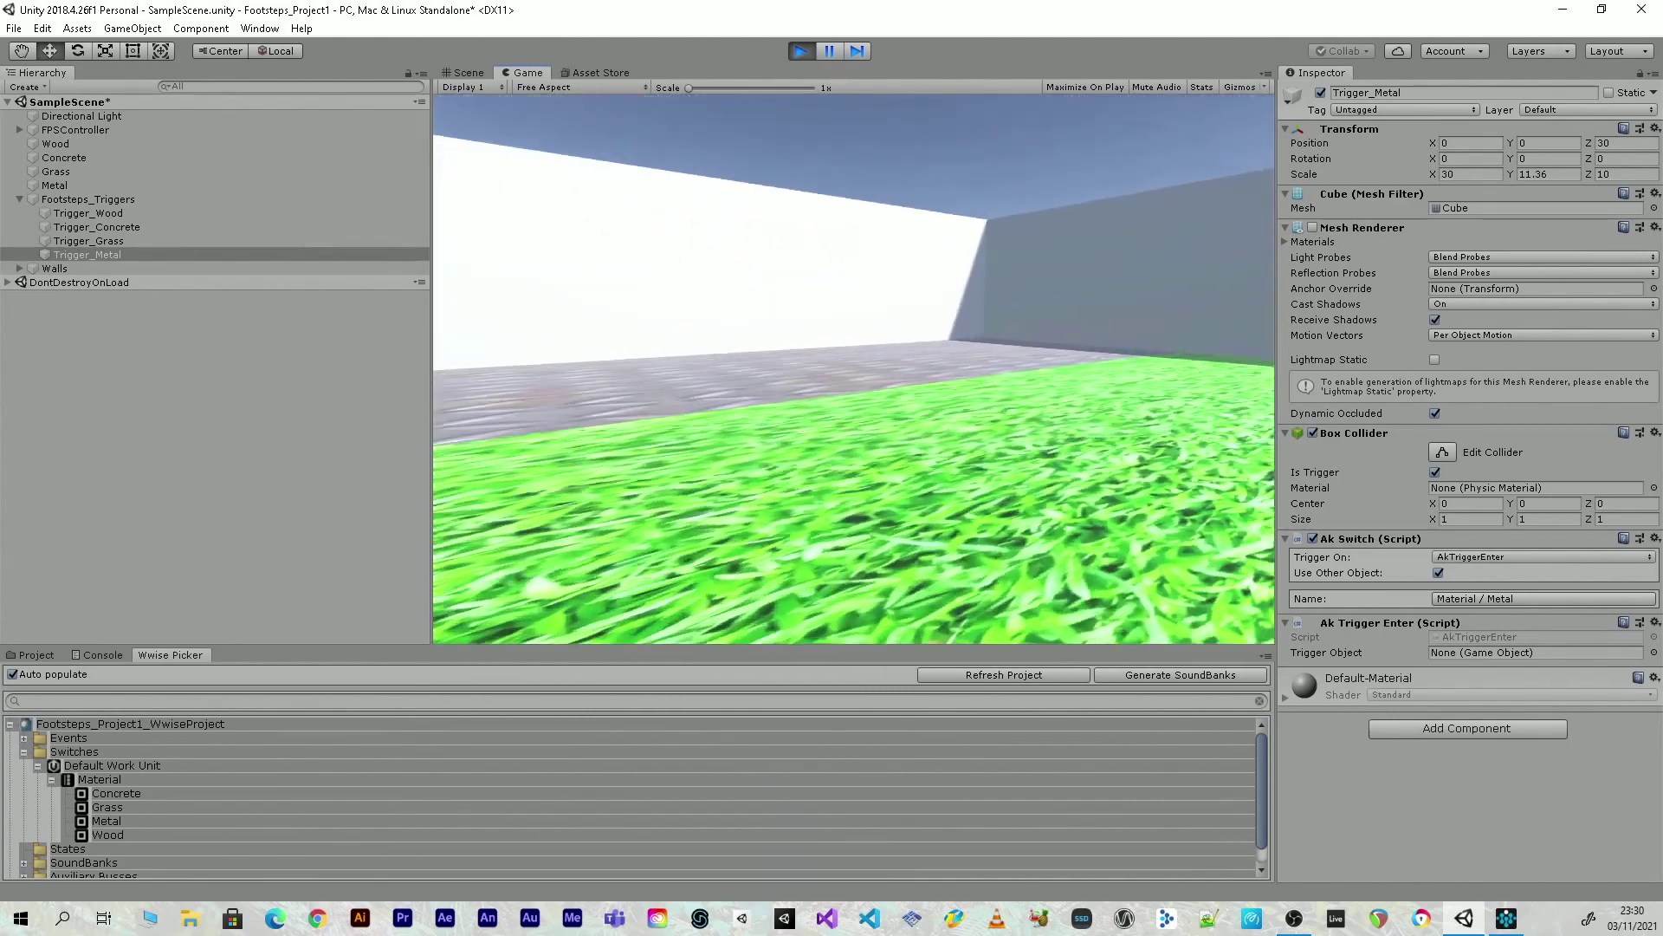
{"action": "key", "text": "w"}
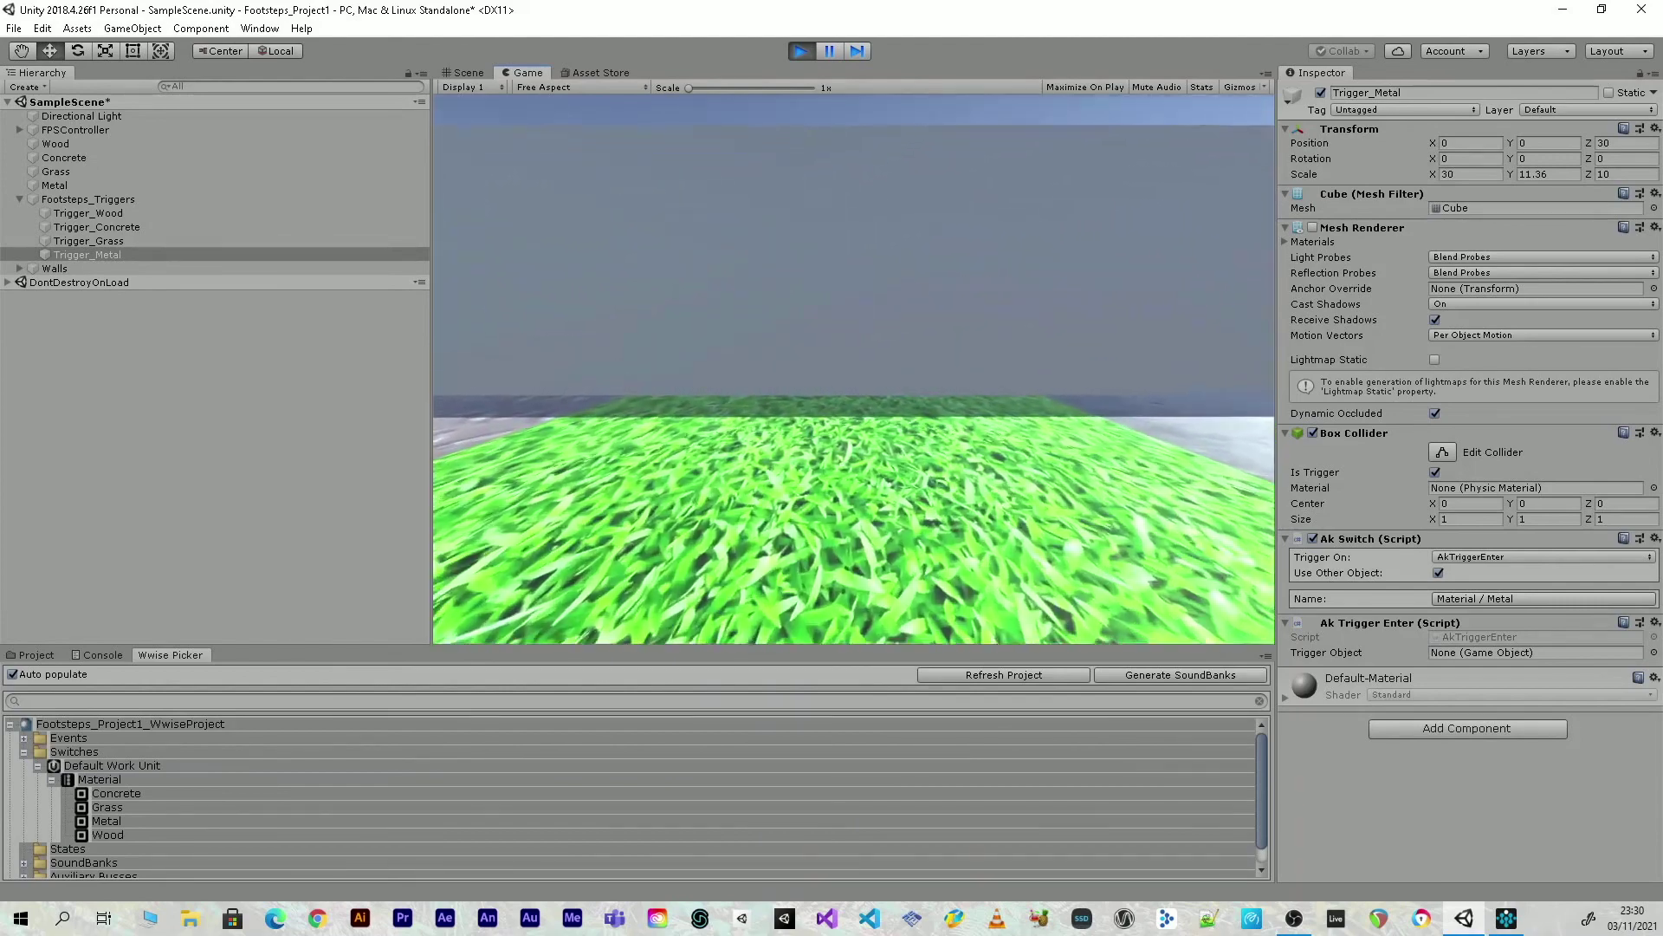
{"action": "key", "text": "w"}
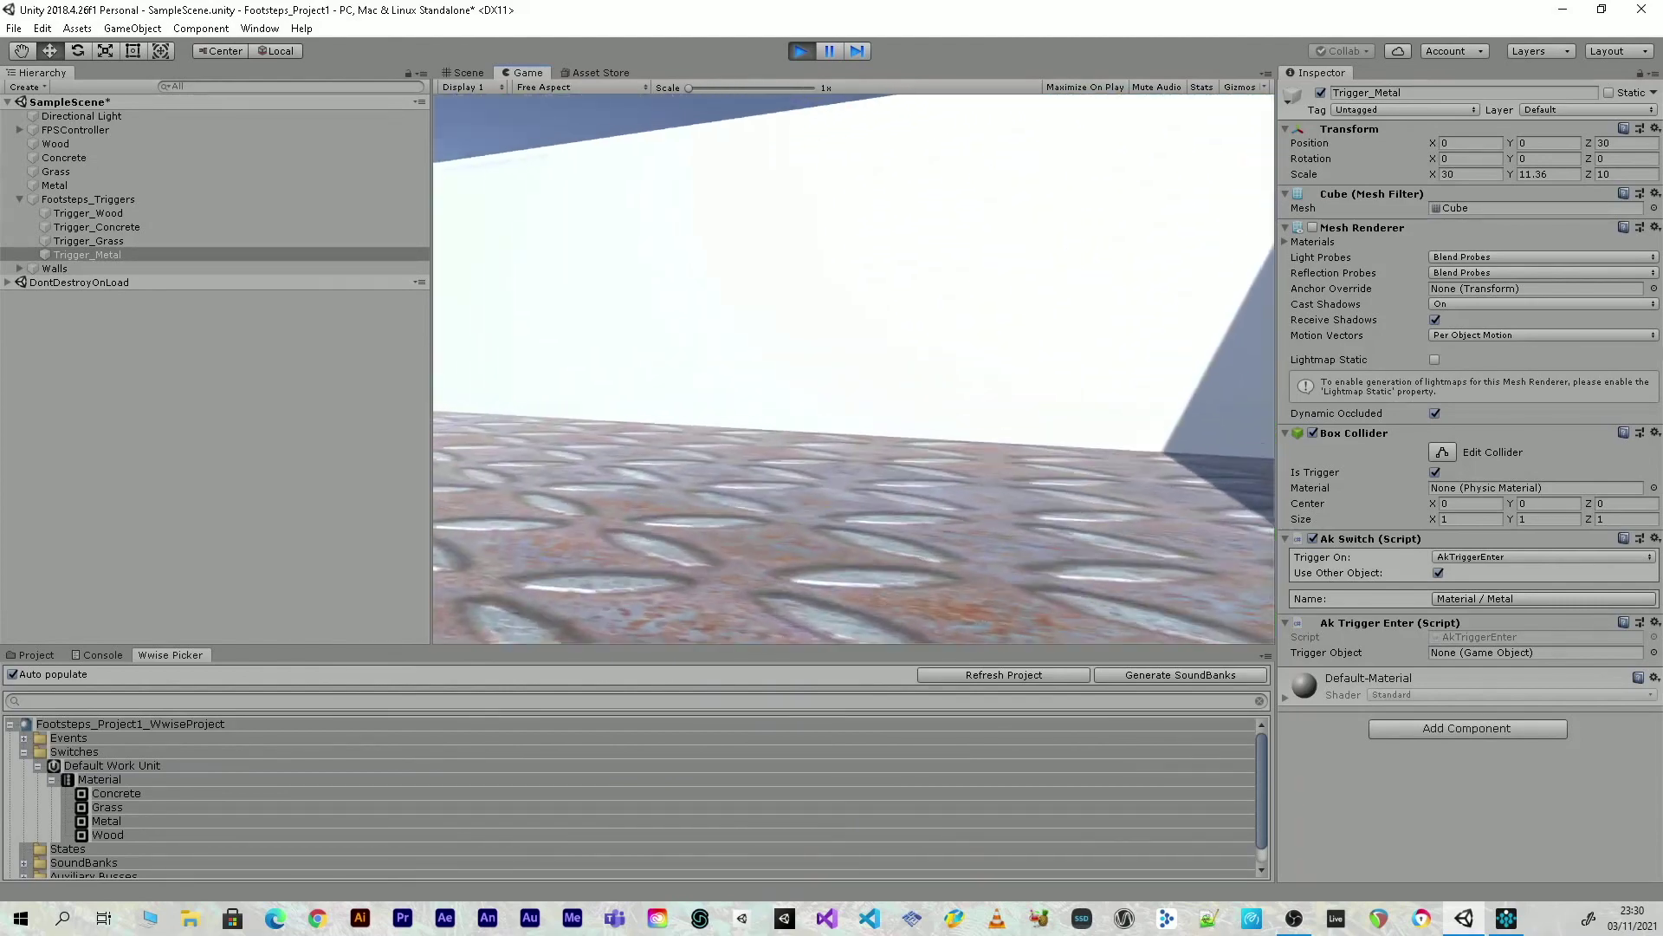
{"action": "key", "text": "w"}
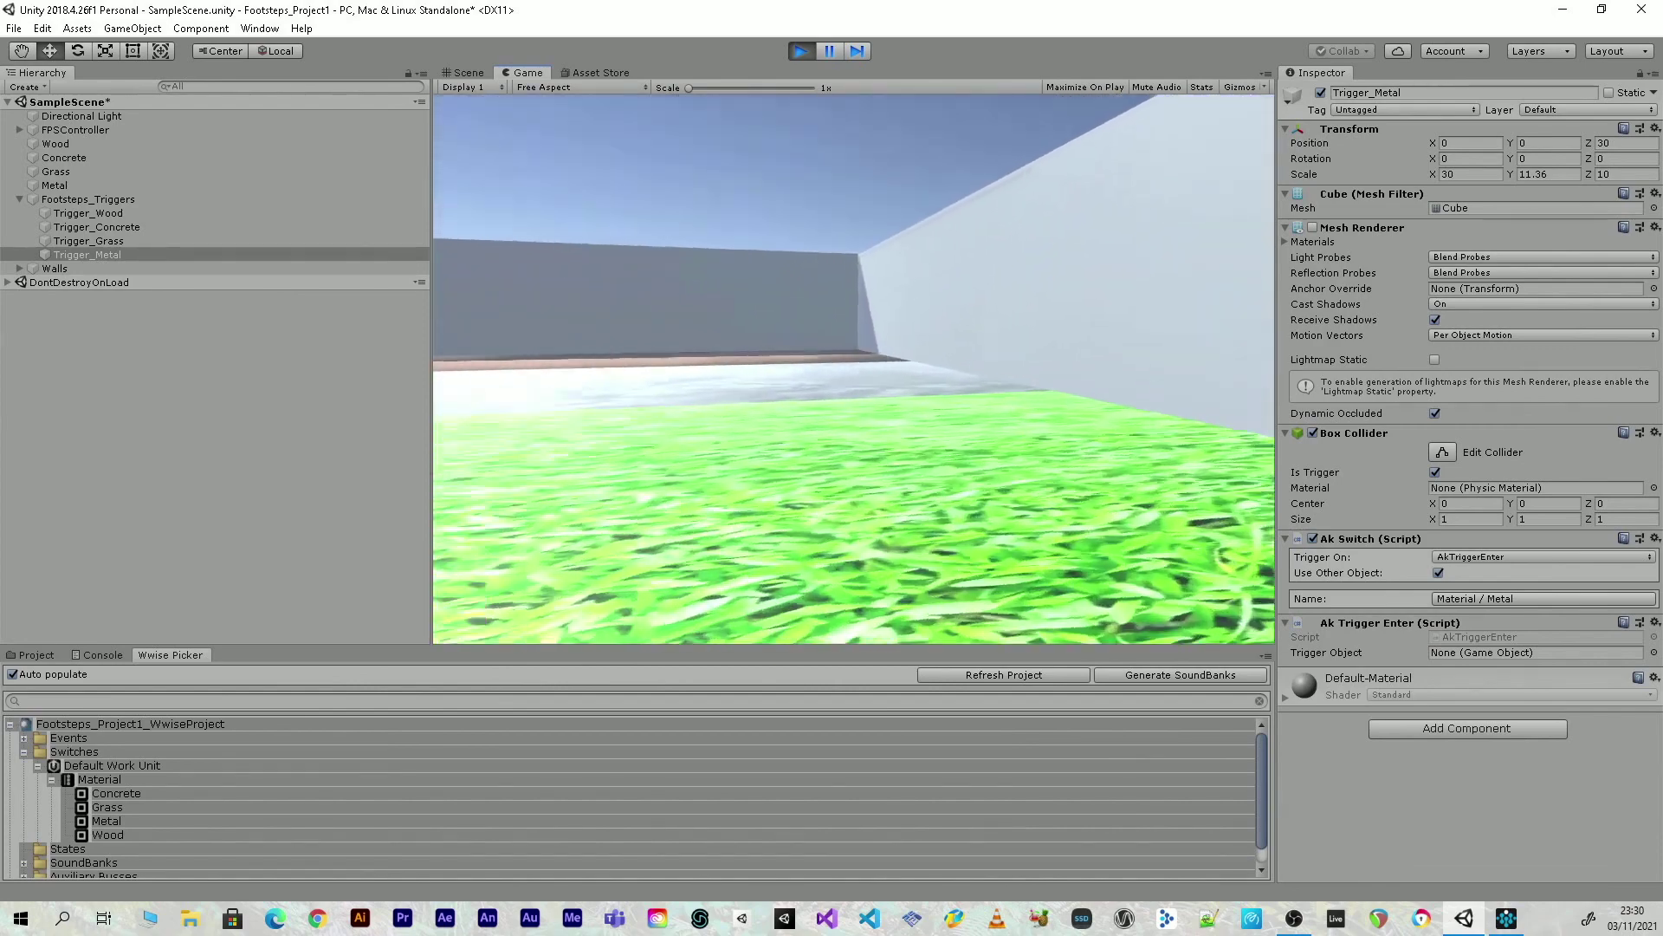
{"action": "key", "text": "w"}
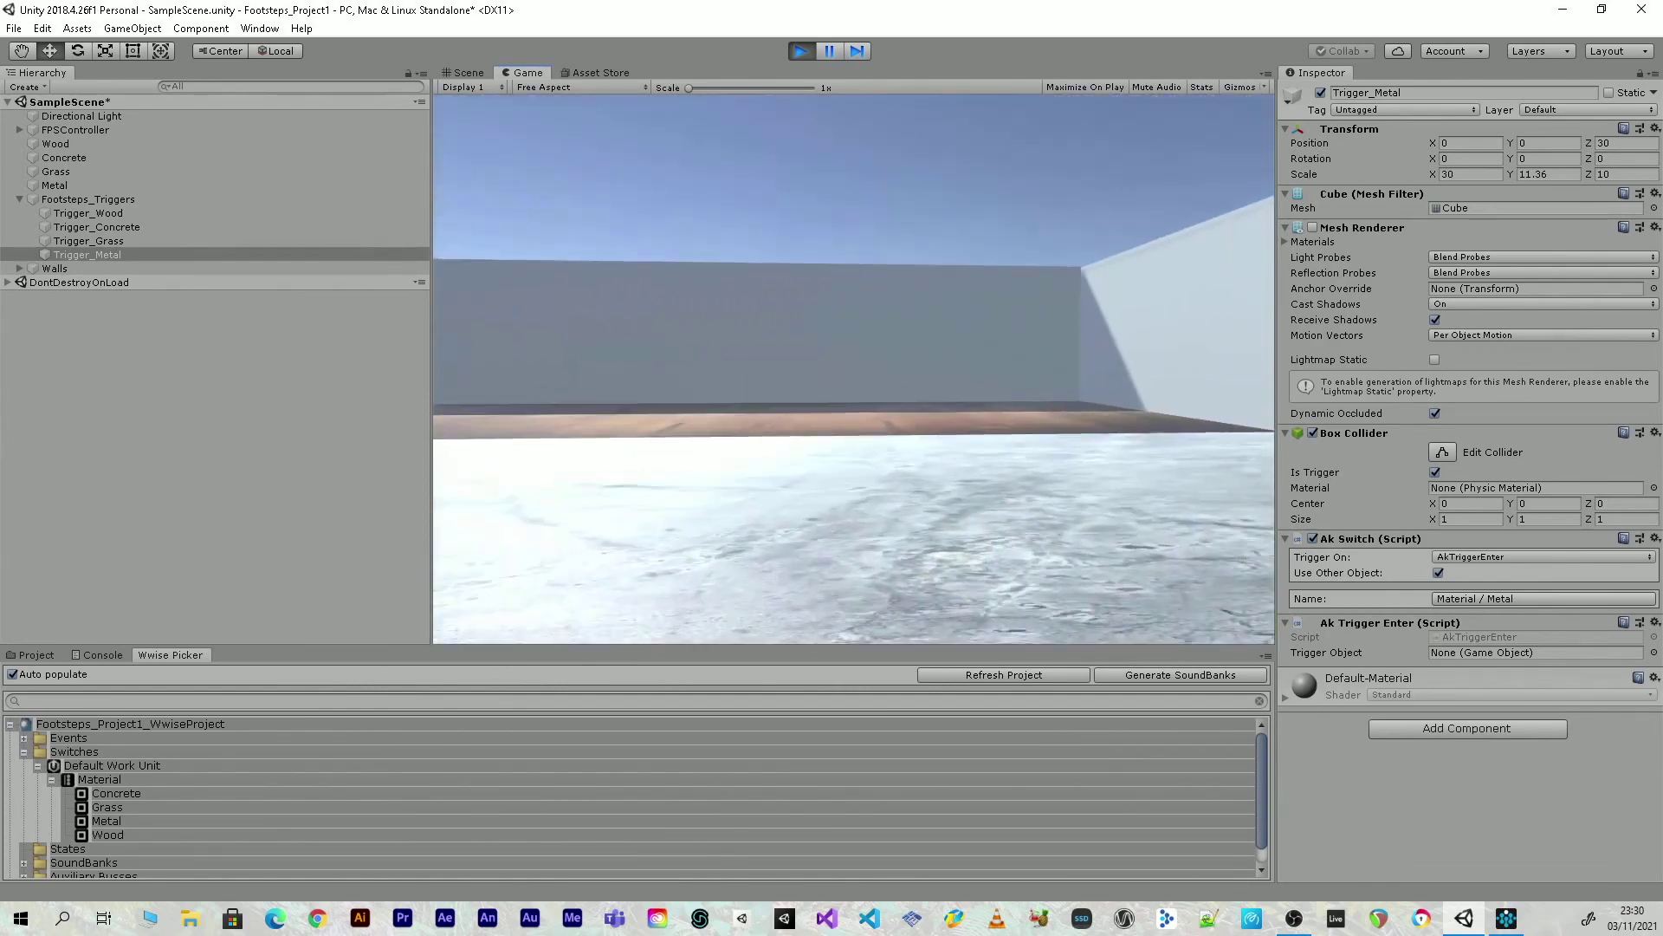
{"action": "key", "text": "w"}
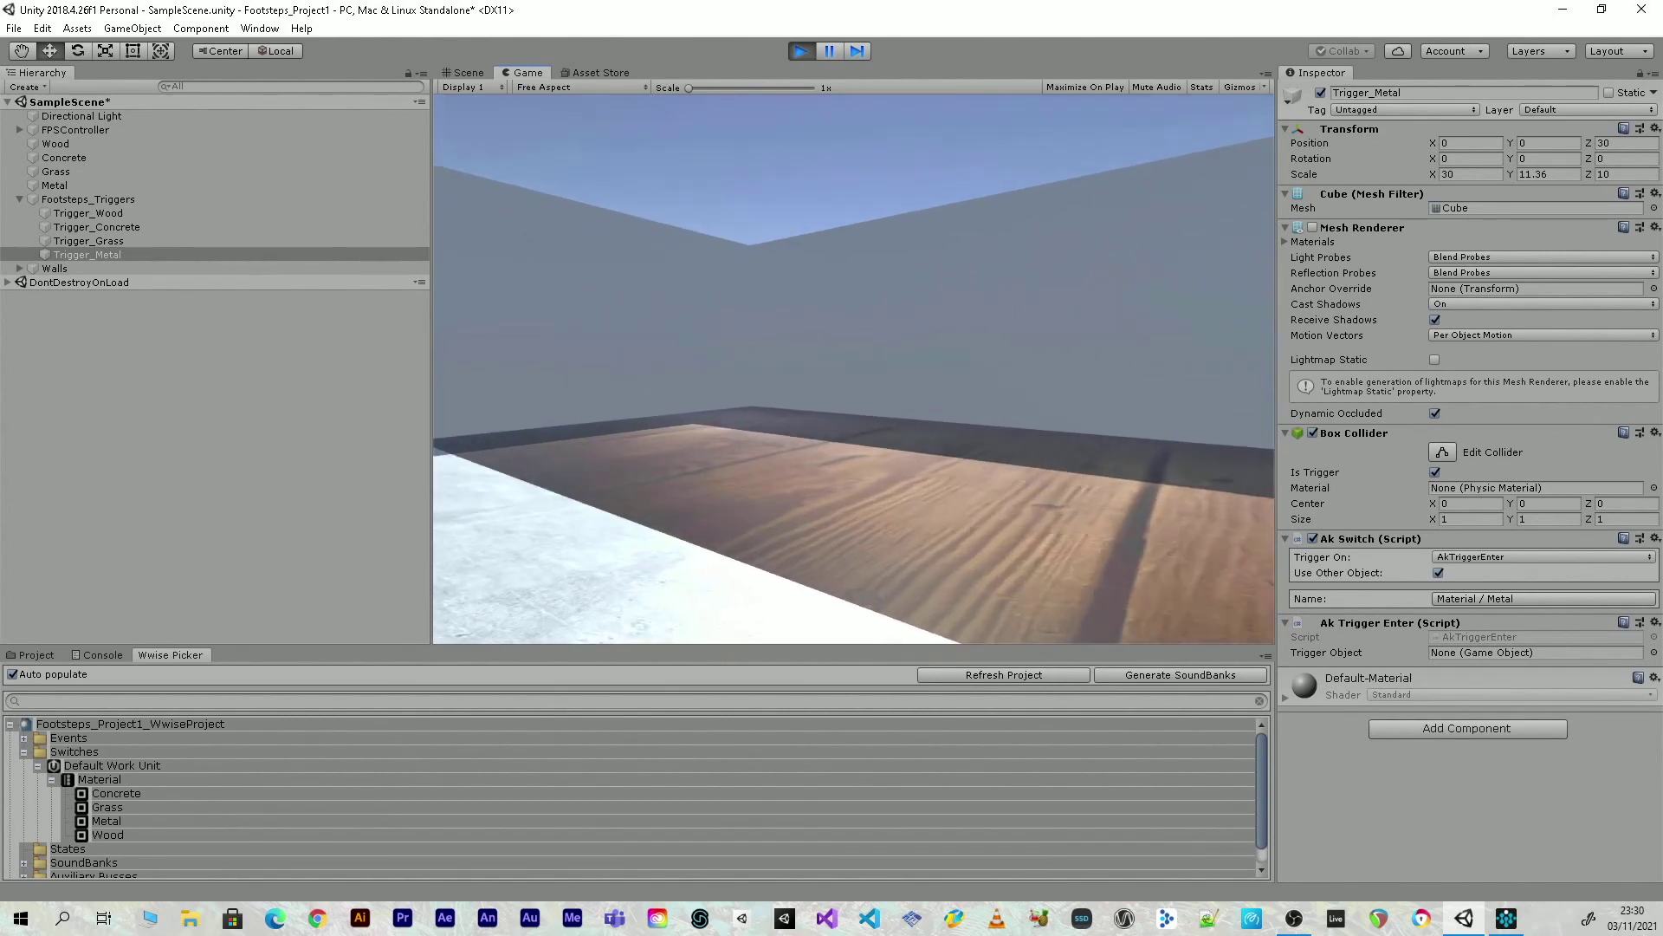